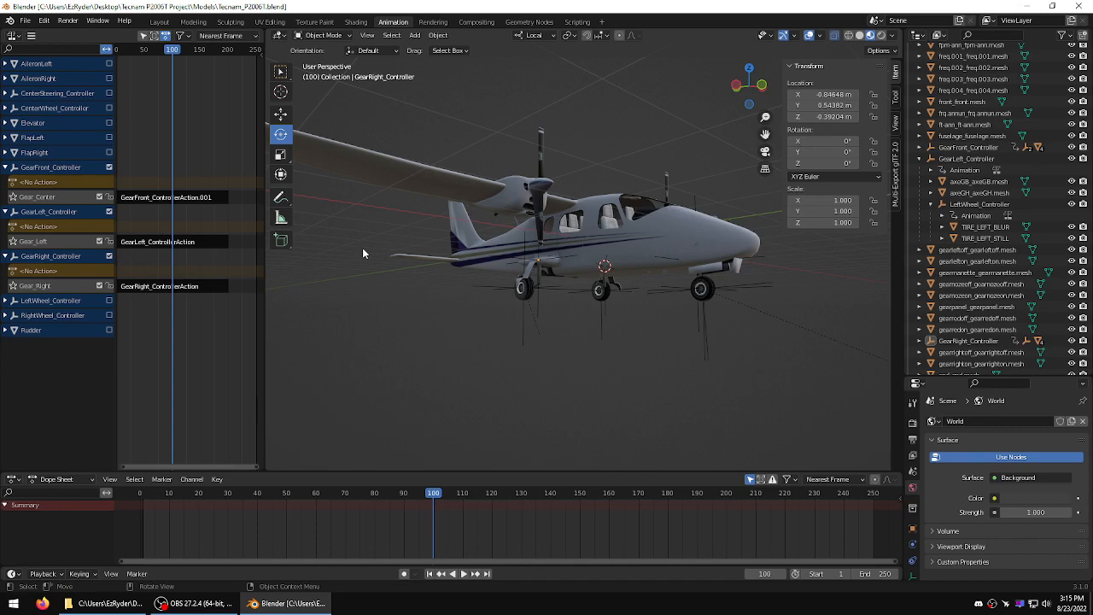
Step: Scrub the animation between frames 0 and 100 to examine how the nose wheel moves relative to its gear doors
middle_drag(500, 275, 520, 350)
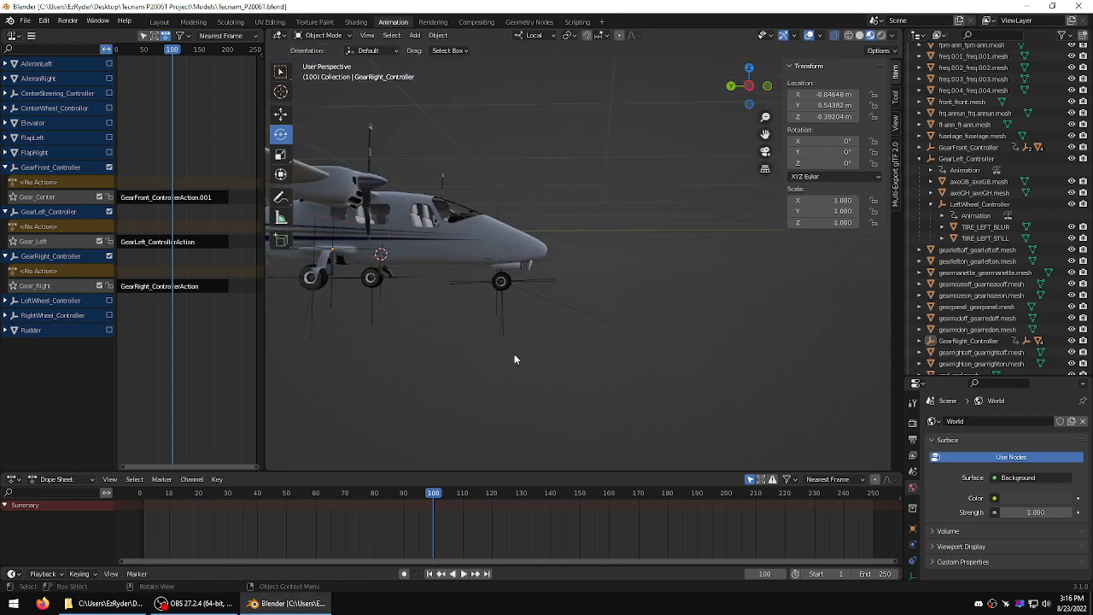
scroll(518, 305, up, 4)
middle_drag(520, 305, 625, 299)
scroll(614, 296, up, 2)
click(362, 494)
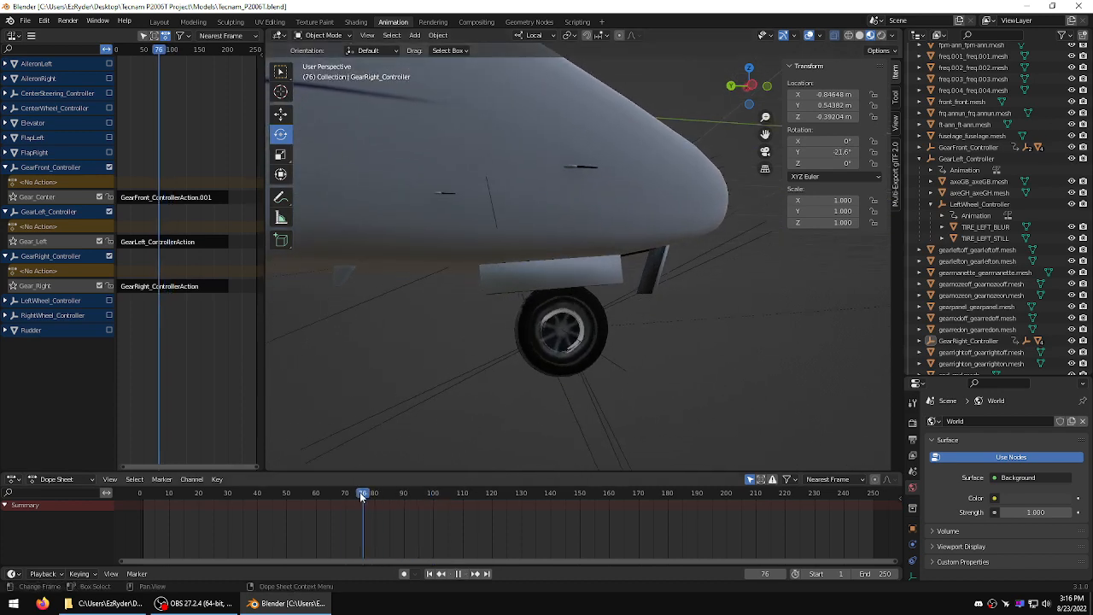
drag(359, 492, 438, 482)
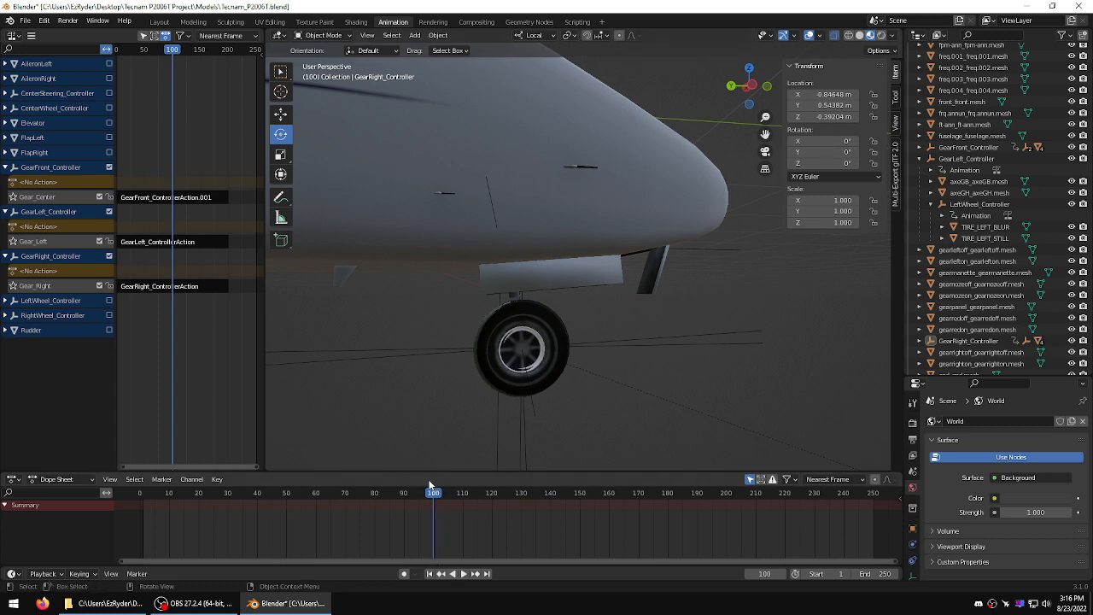
drag(433, 492, 143, 503)
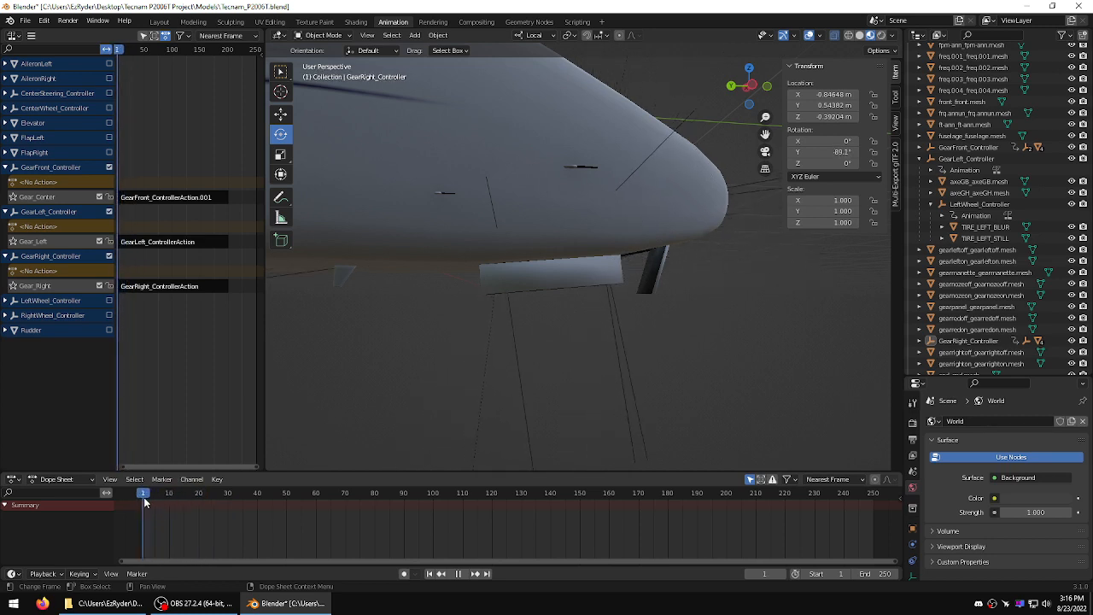
middle_drag(370, 433, 351, 415)
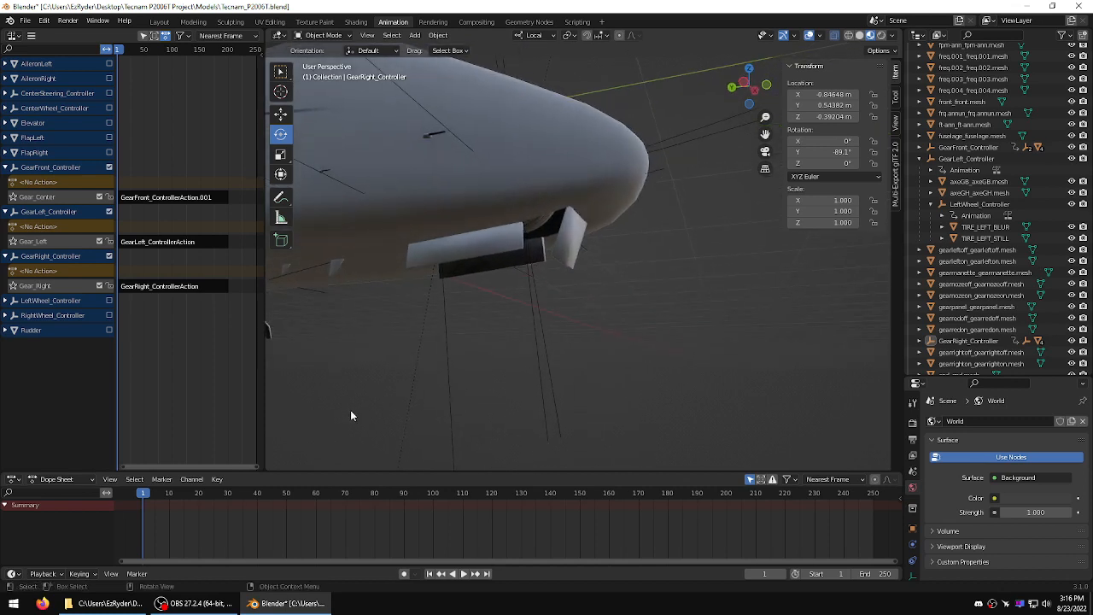
click(140, 495)
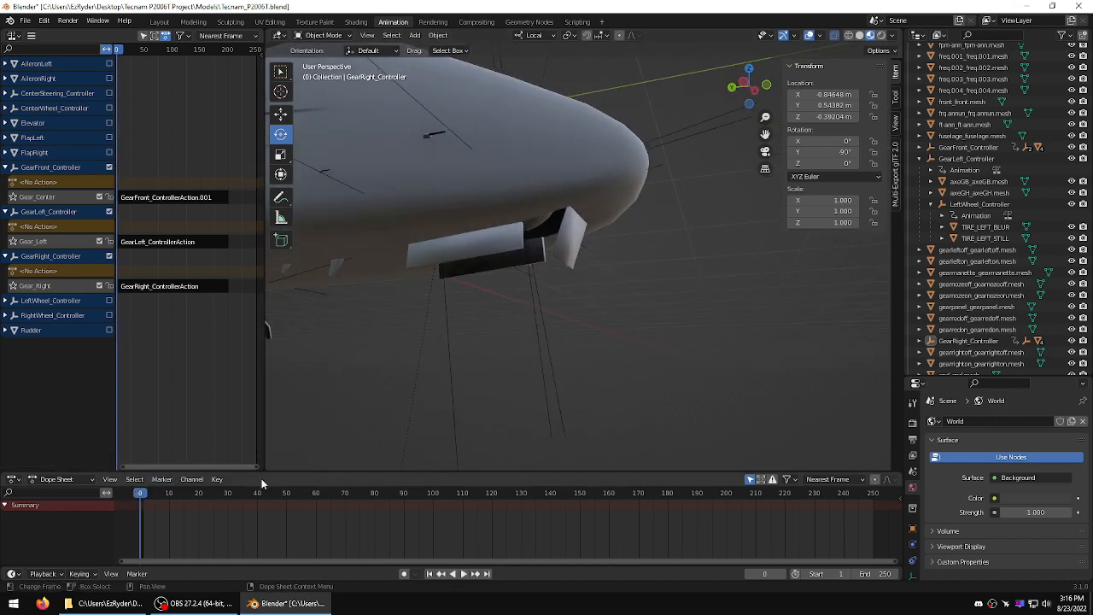
middle_drag(420, 393, 469, 401)
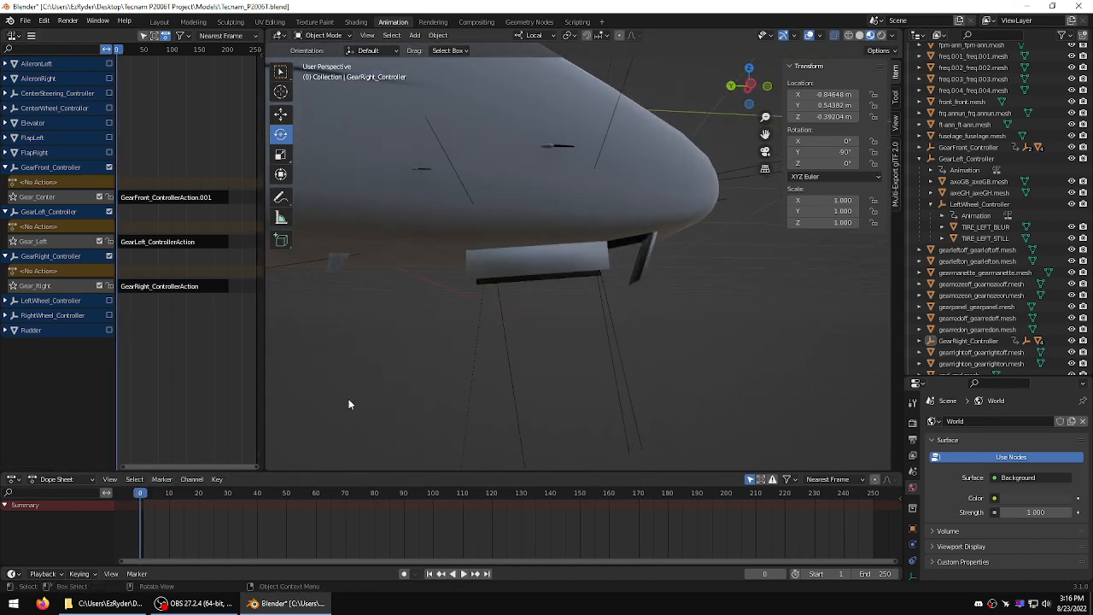
drag(140, 493, 433, 495)
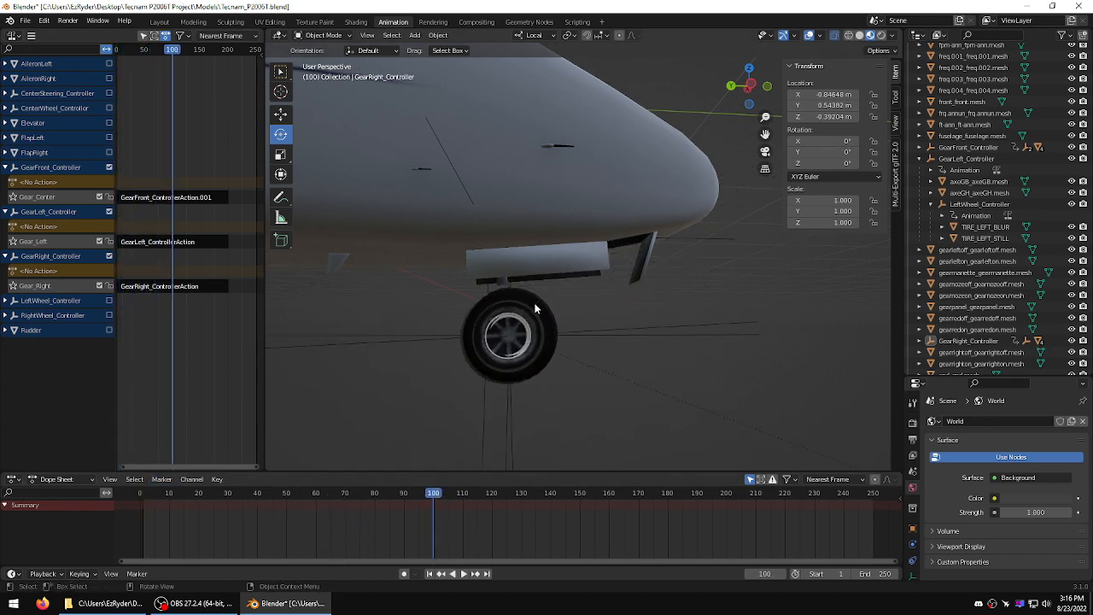
Step: Select GearFront_Controller and start editing the stashed action on its Gear_Center track
click(453, 168)
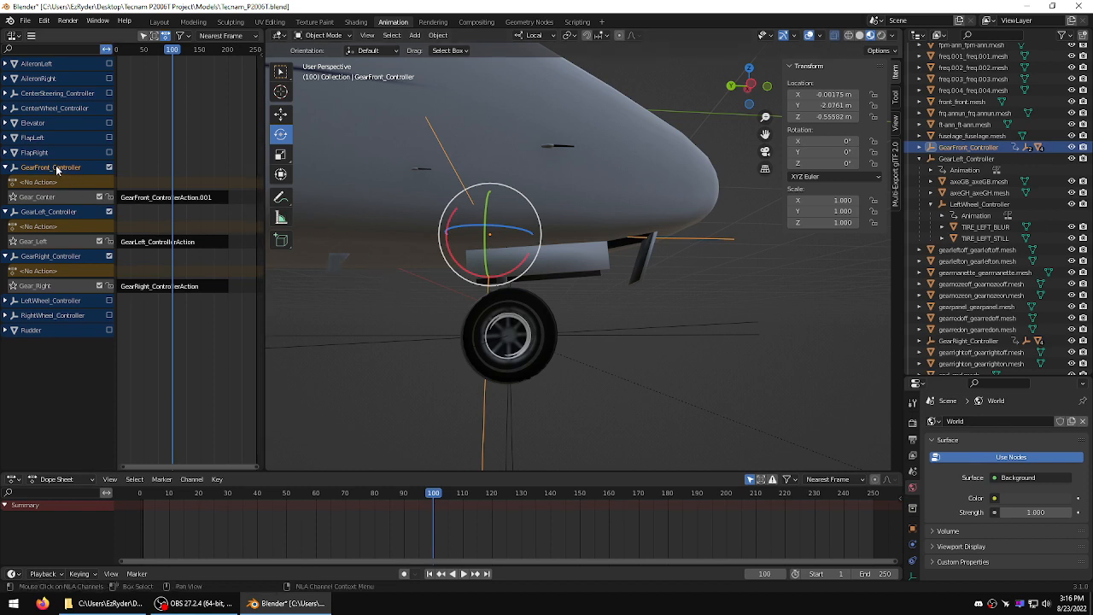
click(157, 198)
right_click(157, 200)
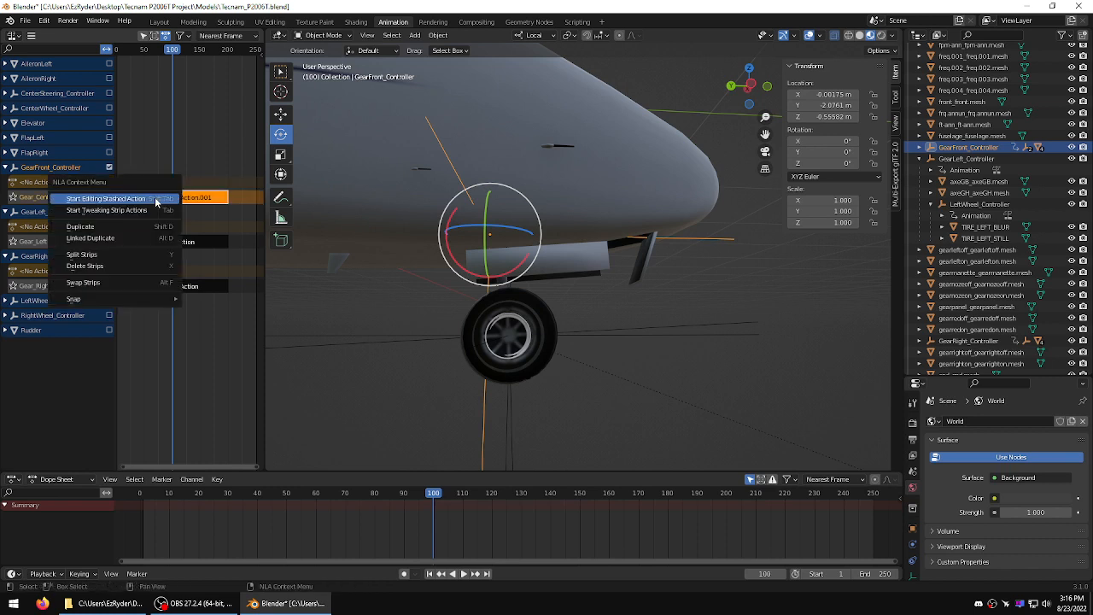
click(157, 200)
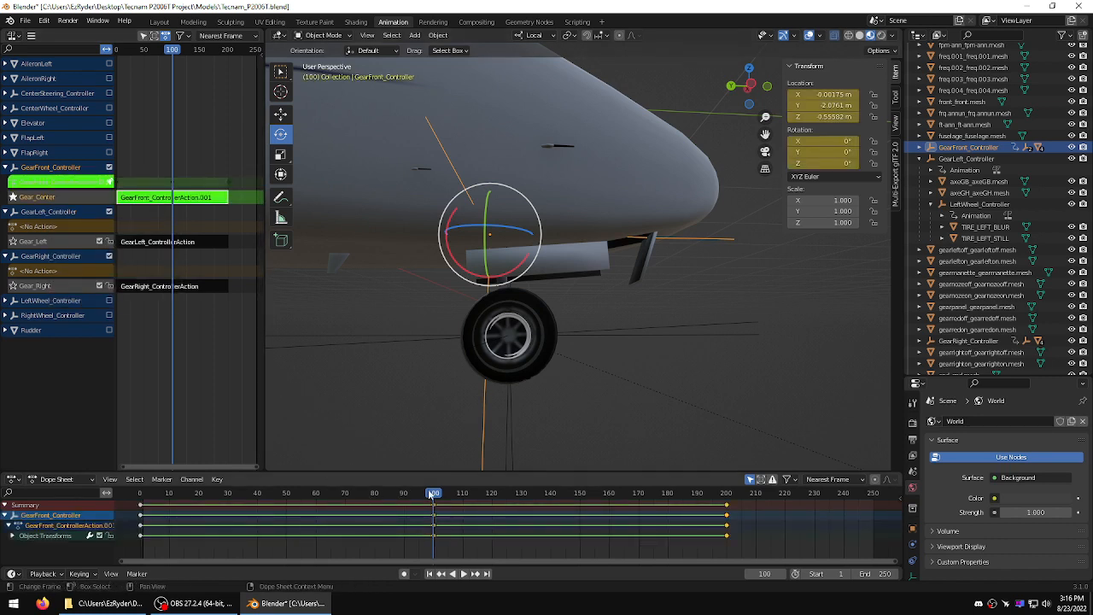
Step: Duplicate the front gear controller's frame 0 keyframes to frame 40, return to frame 0 and finish editing the action
mouse_move(433, 494)
mouse_down()
mouse_move(140, 495)
mouse_move(141, 507)
mouse_move(434, 502)
mouse_up()
drag(165, 545, 132, 501)
right_click(142, 517)
mouse_move(142, 516)
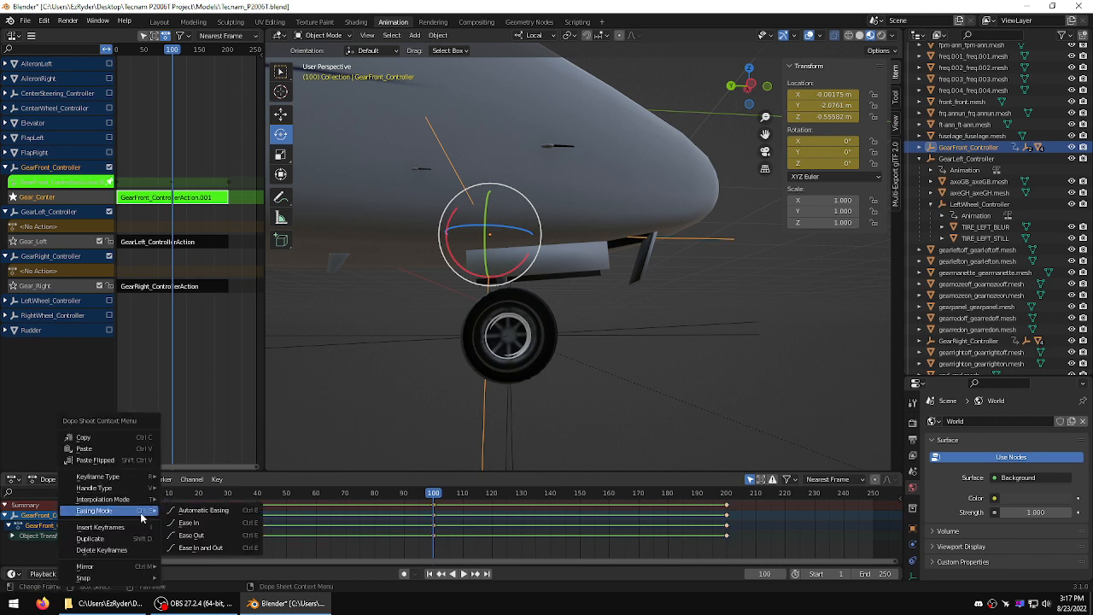
click(128, 538)
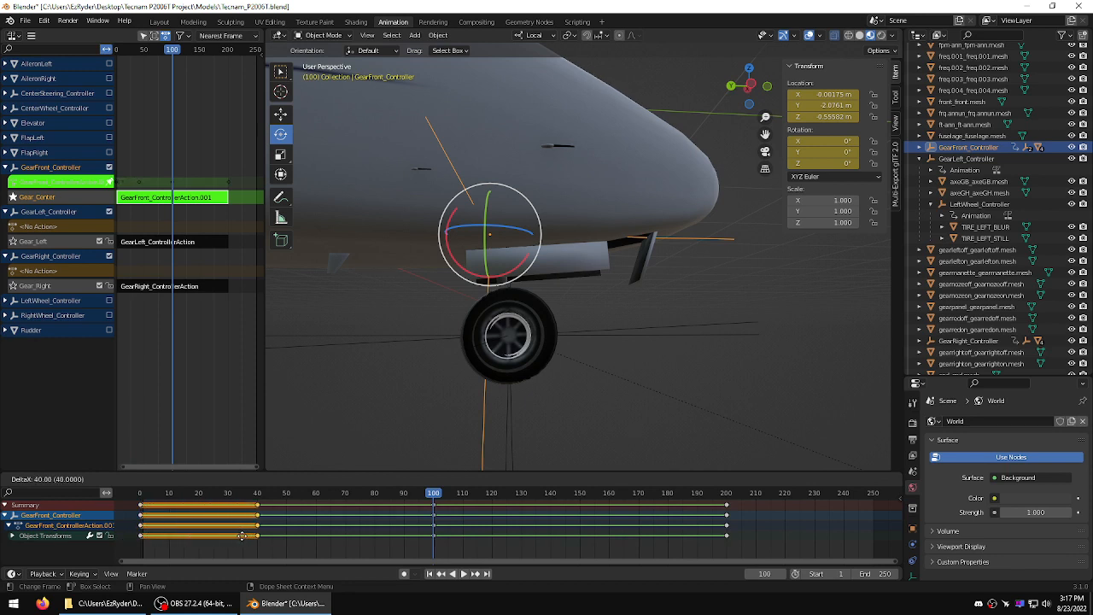
click(241, 534)
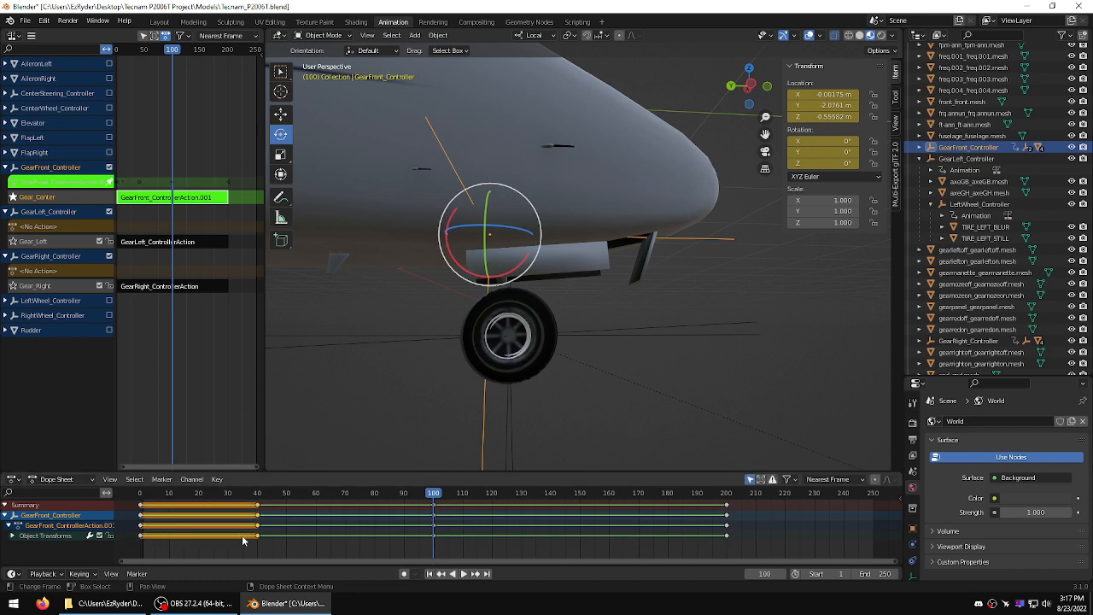
click(273, 551)
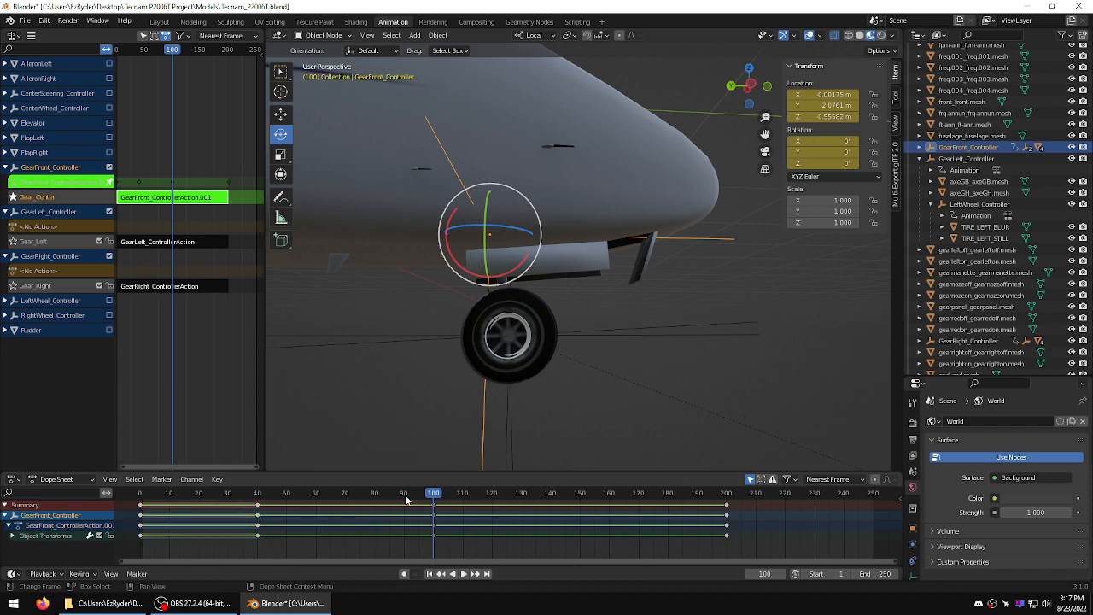
drag(436, 497, 125, 529)
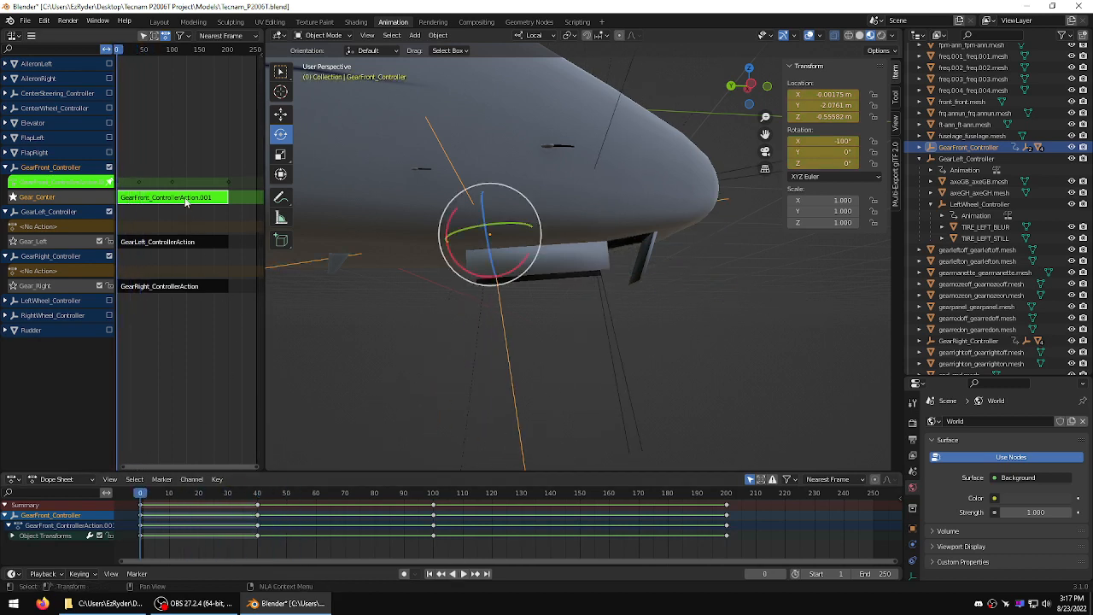
key(Tab)
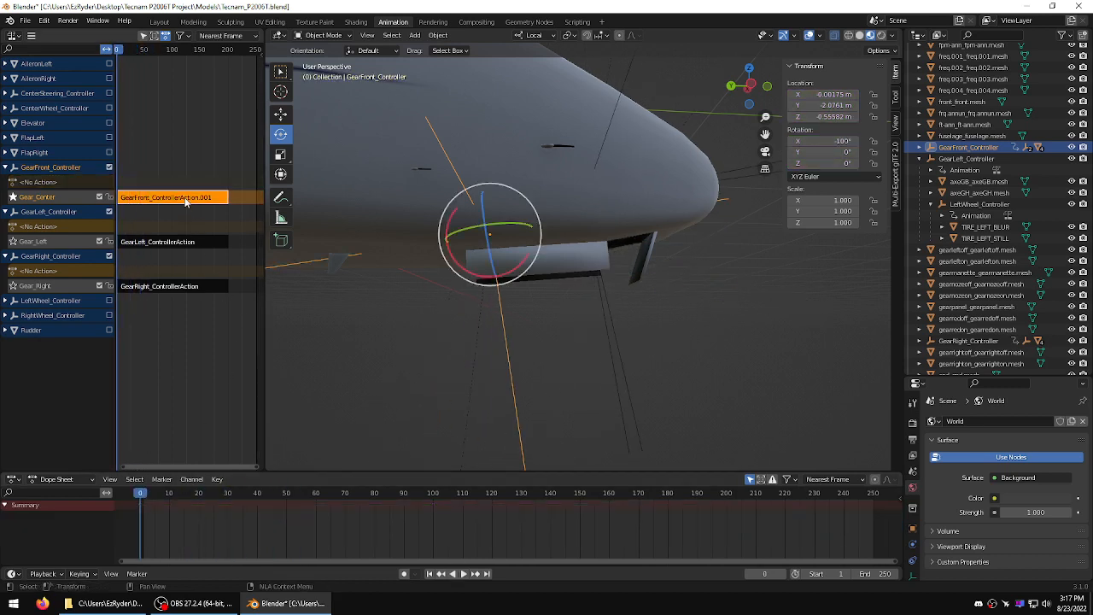
Step: Select the front nose gear door, go to frame 100 and place the 3D cursor at the middle of the door's upper edge
click(643, 260)
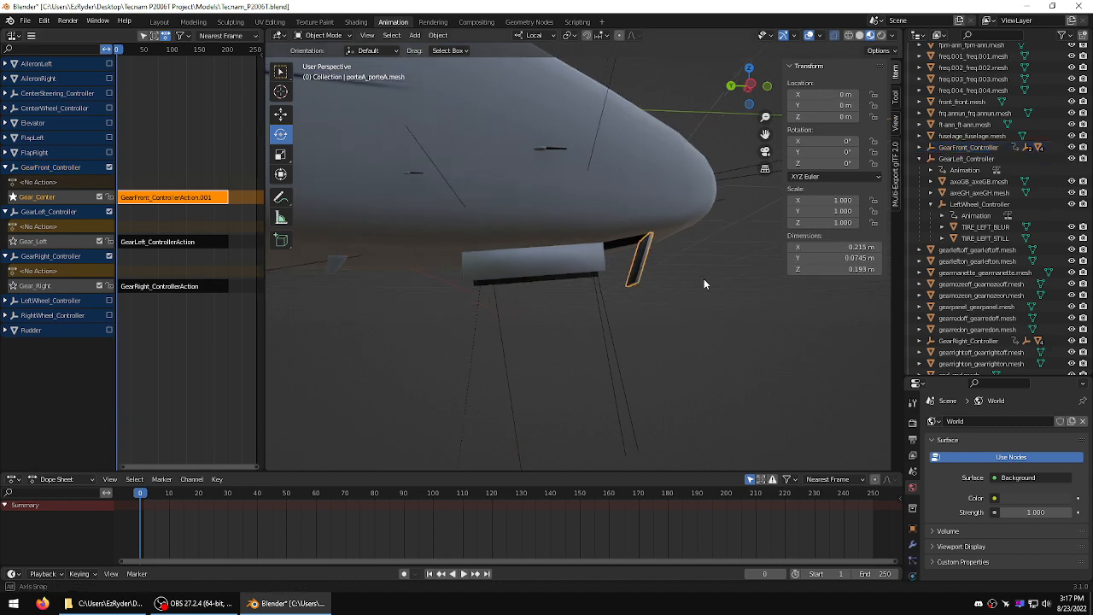
middle_drag(704, 278, 534, 283)
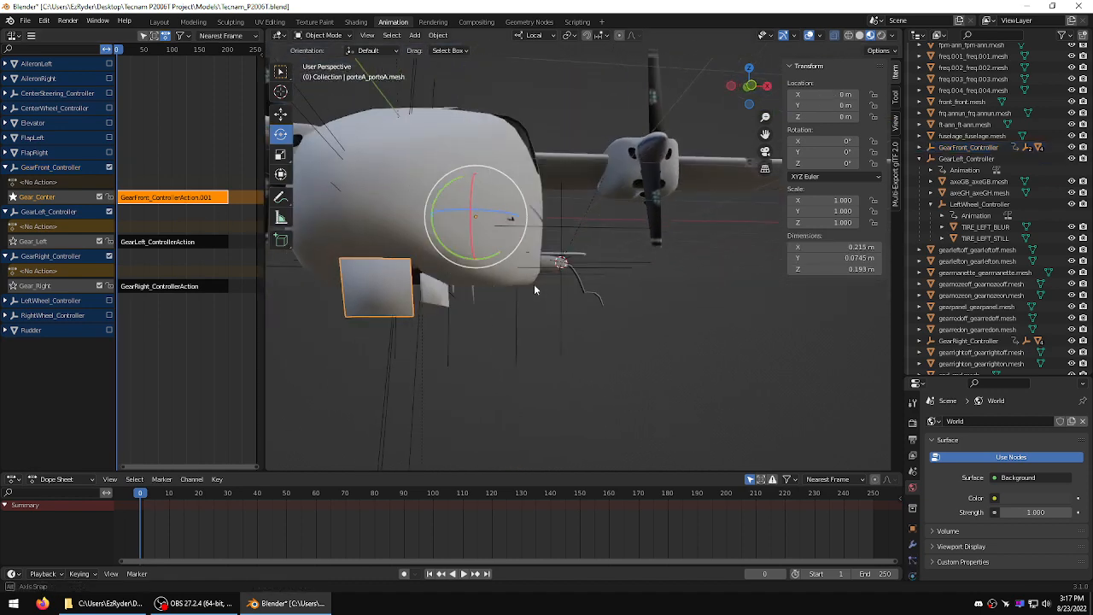
middle_drag(439, 298, 504, 208)
scroll(566, 287, up, 3)
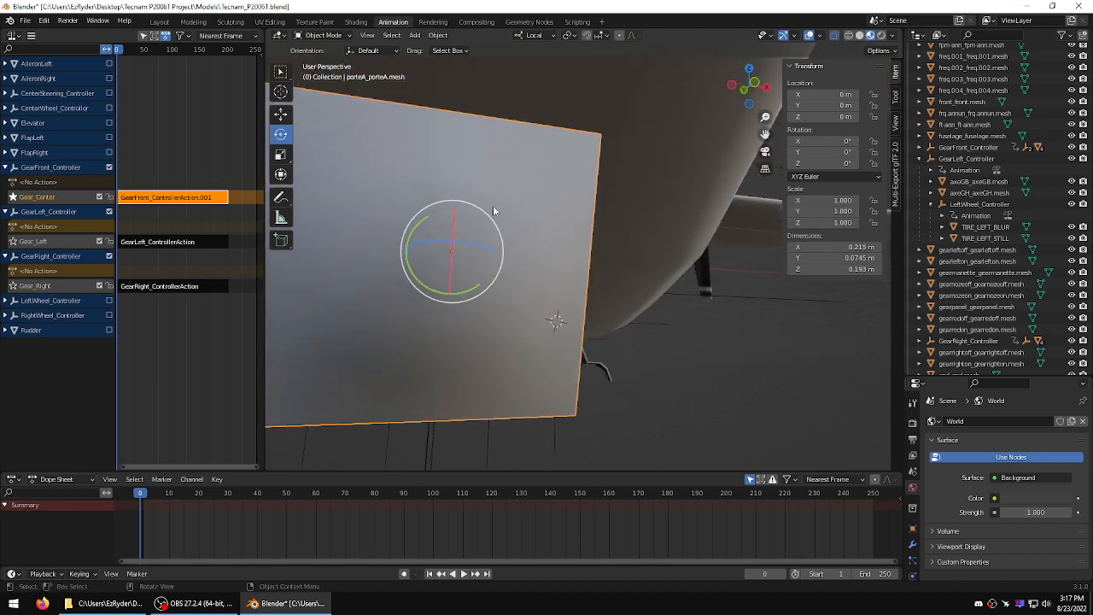
middle_drag(453, 161, 495, 166)
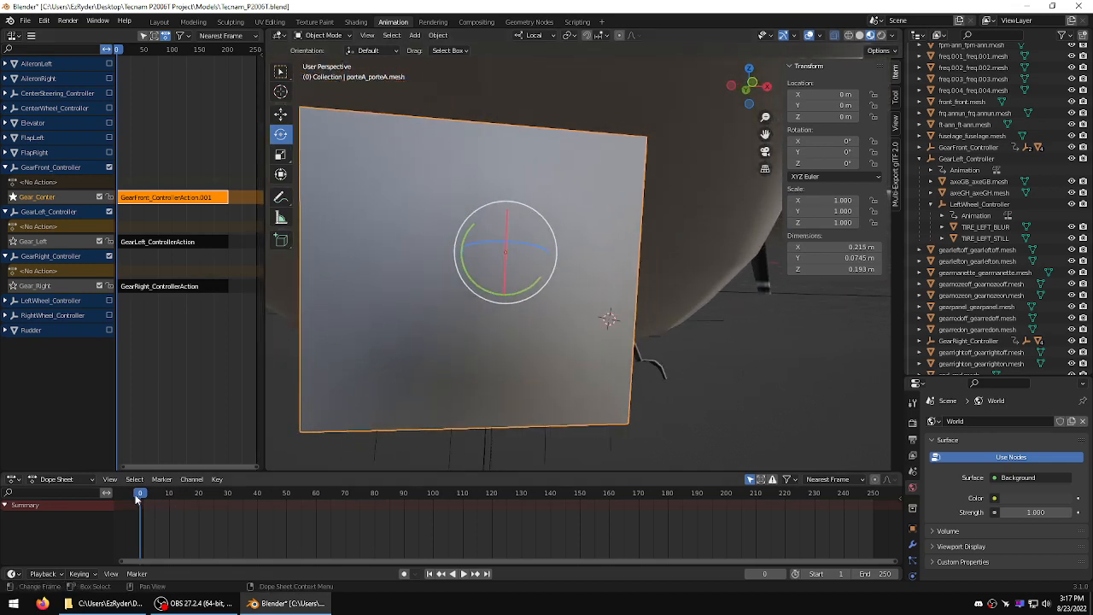
drag(137, 500, 432, 504)
mouse_move(513, 350)
middle_down()
mouse_move(528, 331)
mouse_move(498, 344)
middle_up()
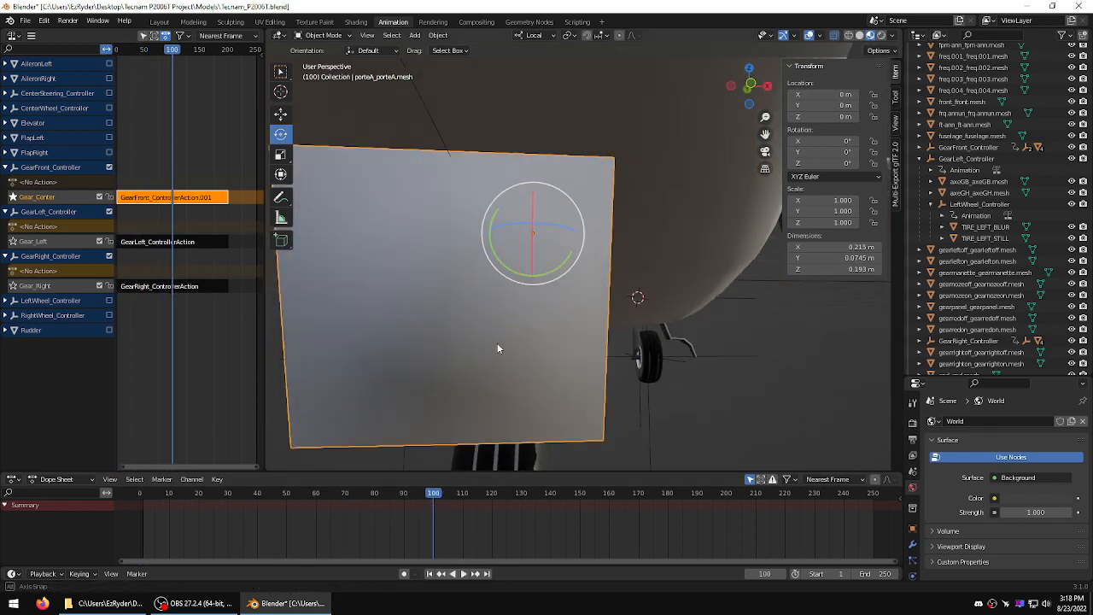
click(282, 91)
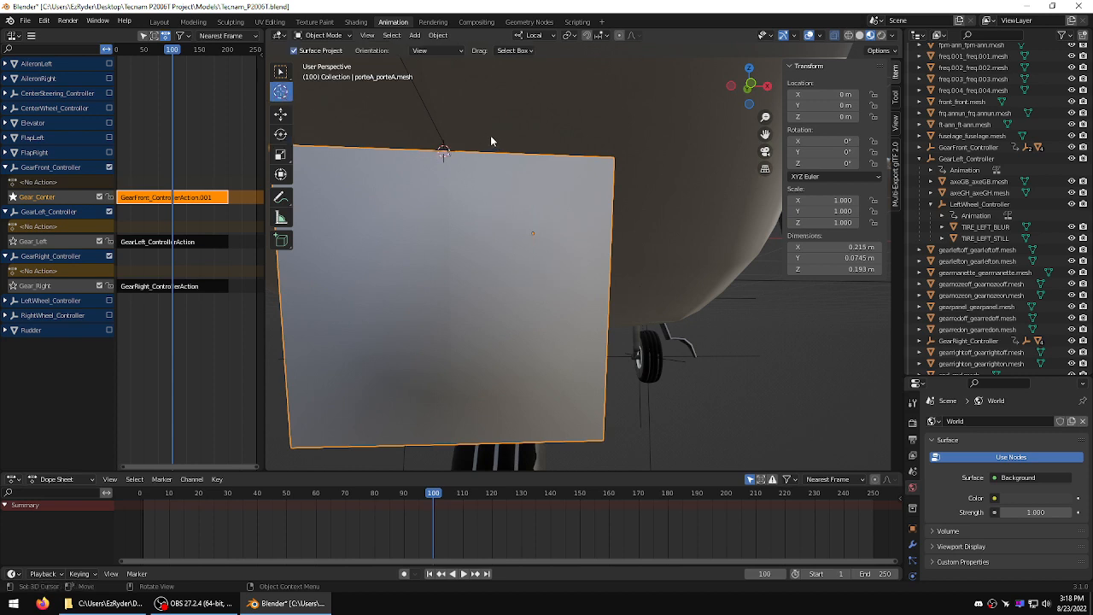
Step: Set the front gear door's origin to the 3D cursor at its hinge edge
middle_drag(494, 138, 537, 165)
scroll(596, 136, down, 5)
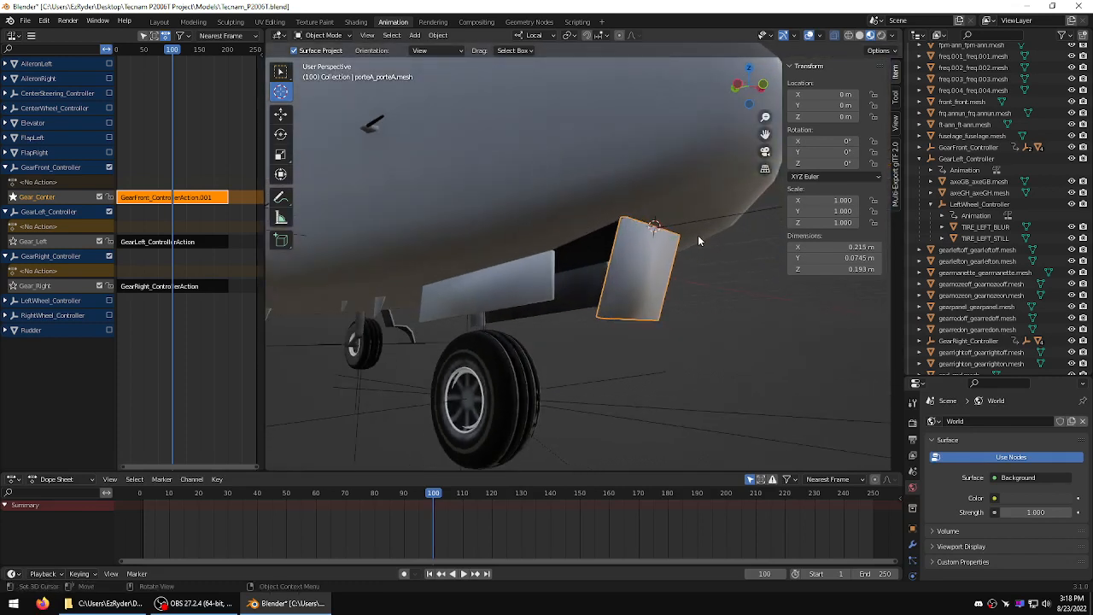
click(280, 71)
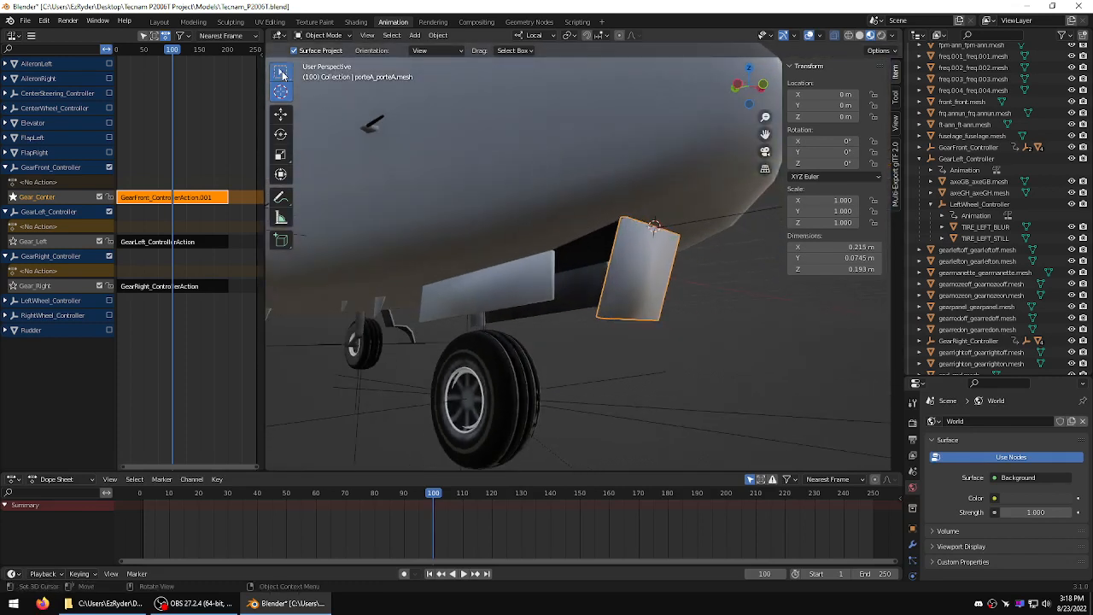
right_click(625, 249)
mouse_move(603, 285)
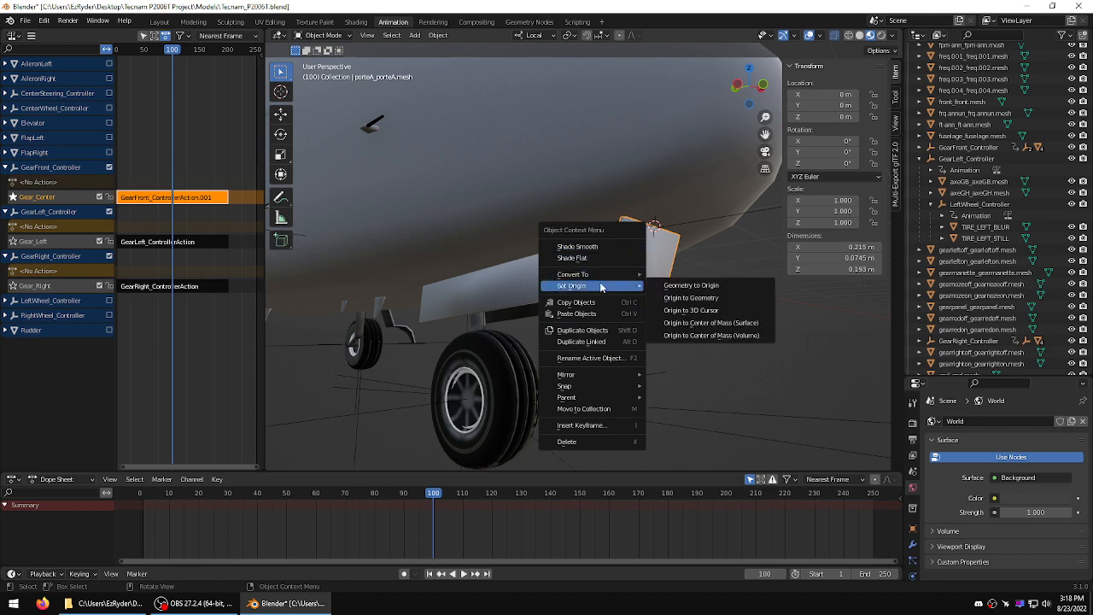
click(701, 308)
middle_drag(706, 294, 733, 289)
Step: Activate the Rotate tool and insert a Location & Rotation keyframe for the front gear door at frame 100
click(281, 134)
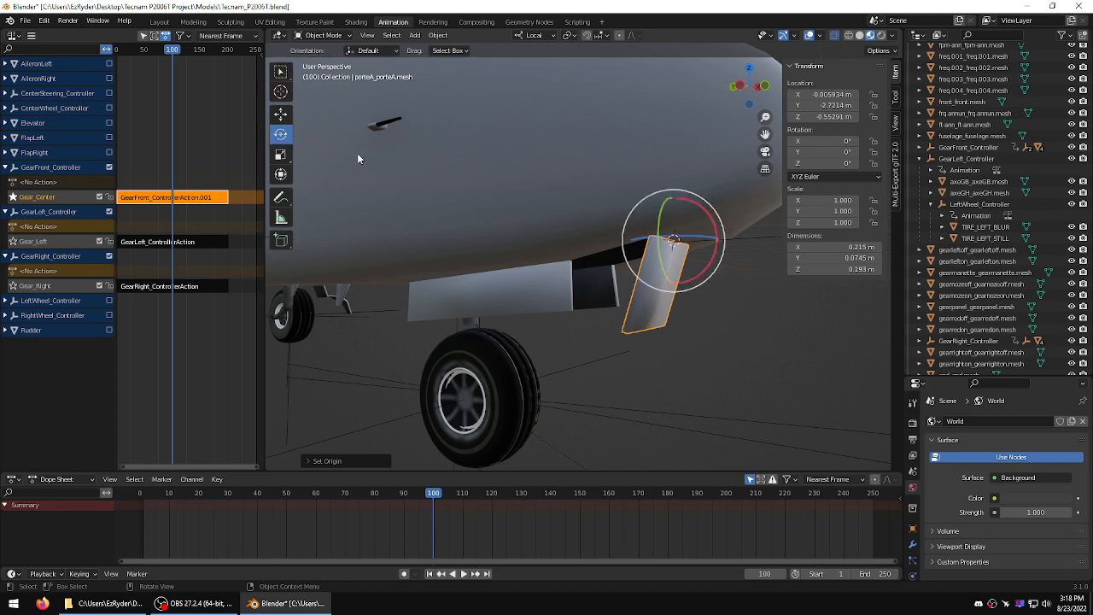
middle_drag(361, 151, 604, 218)
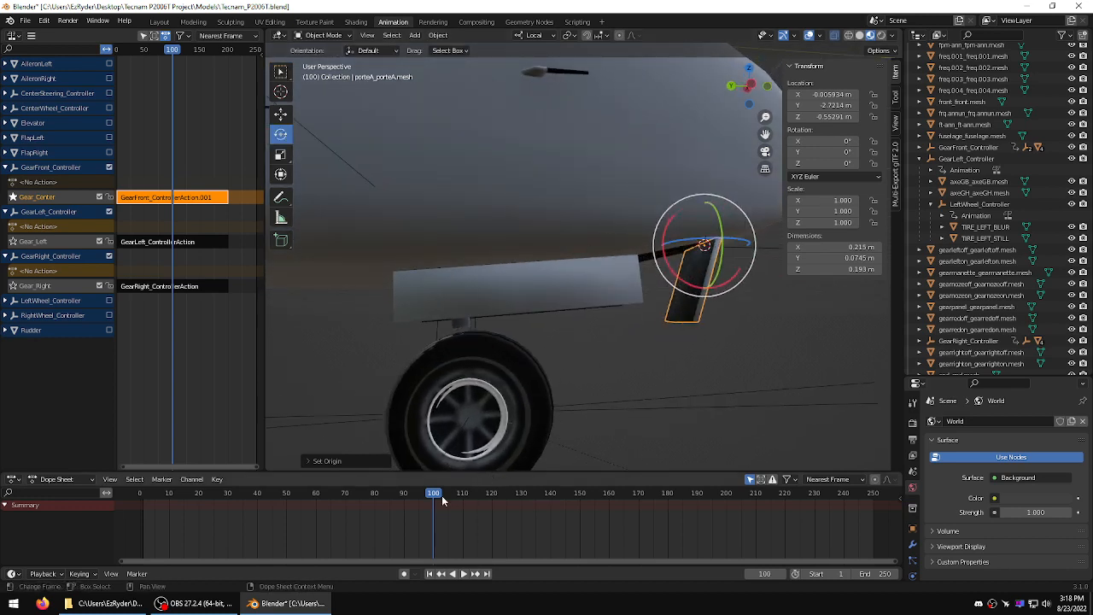
click(96, 577)
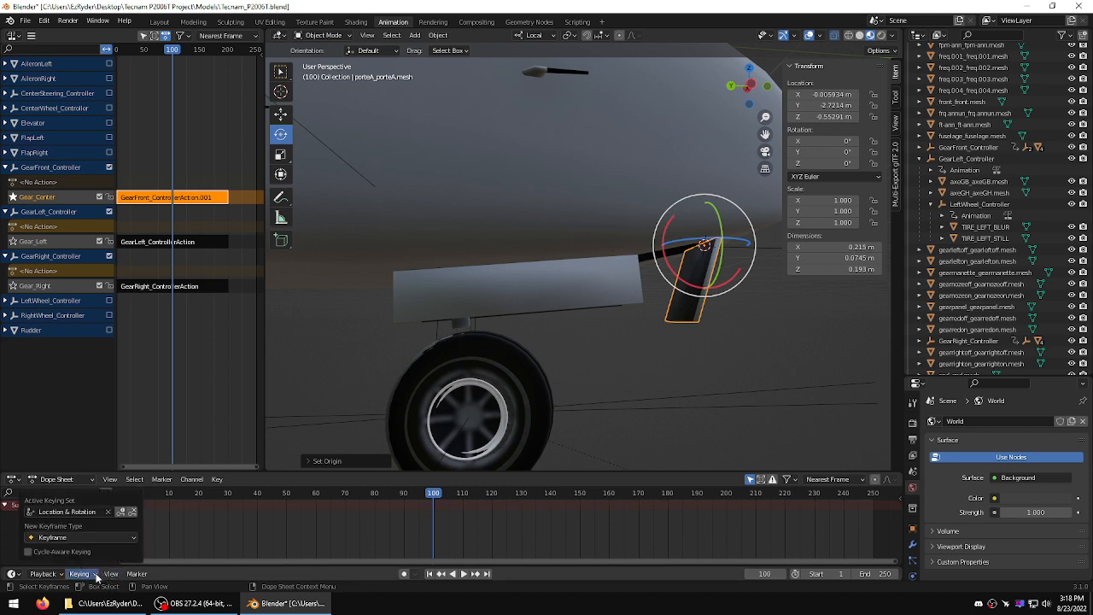
click(121, 512)
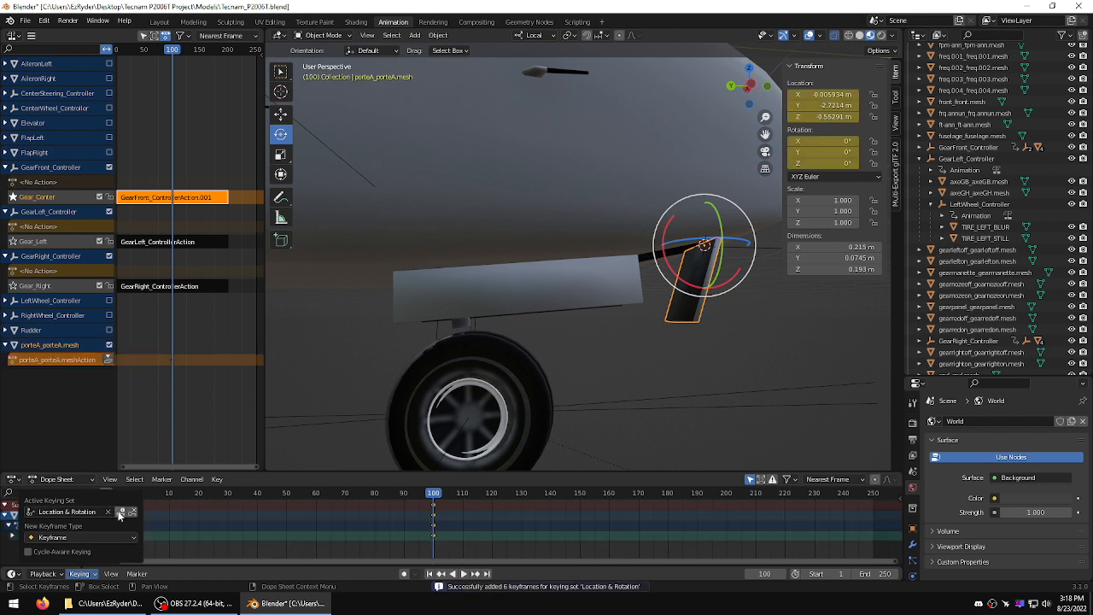
Step: Insert a Location & Rotation keyframe for the door at frame 55 and select its keyframes at frames 55 and 100
middle_drag(495, 418, 489, 405)
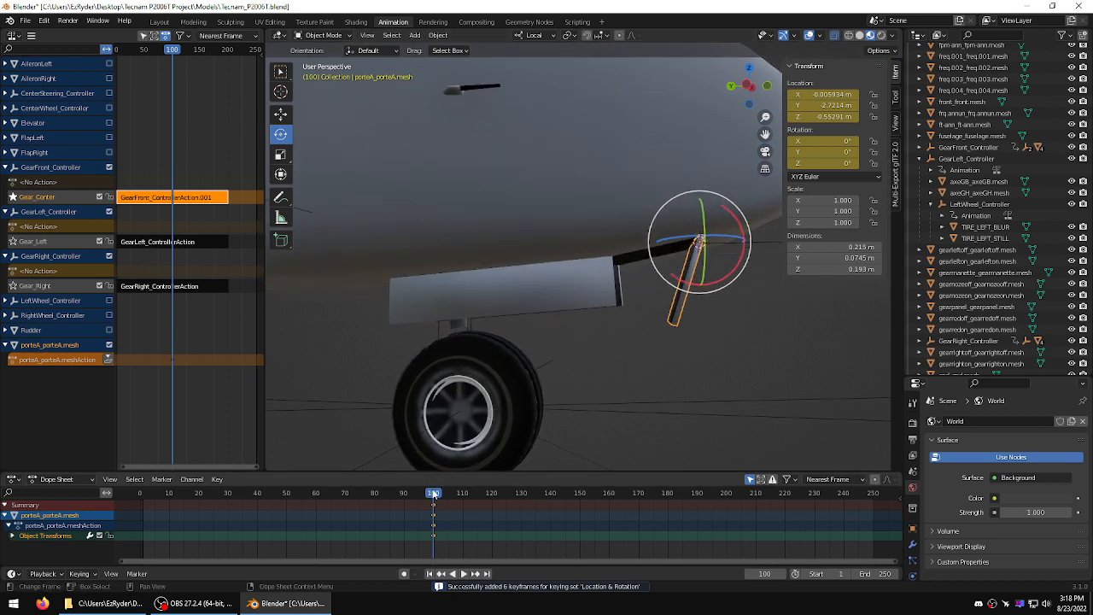
drag(433, 494, 300, 498)
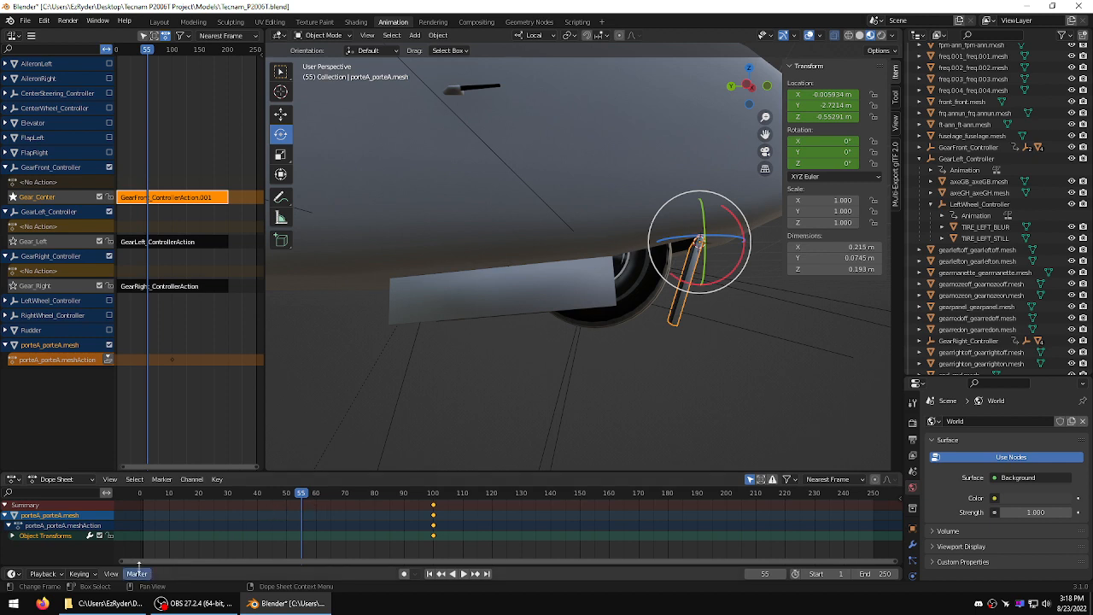
click(79, 574)
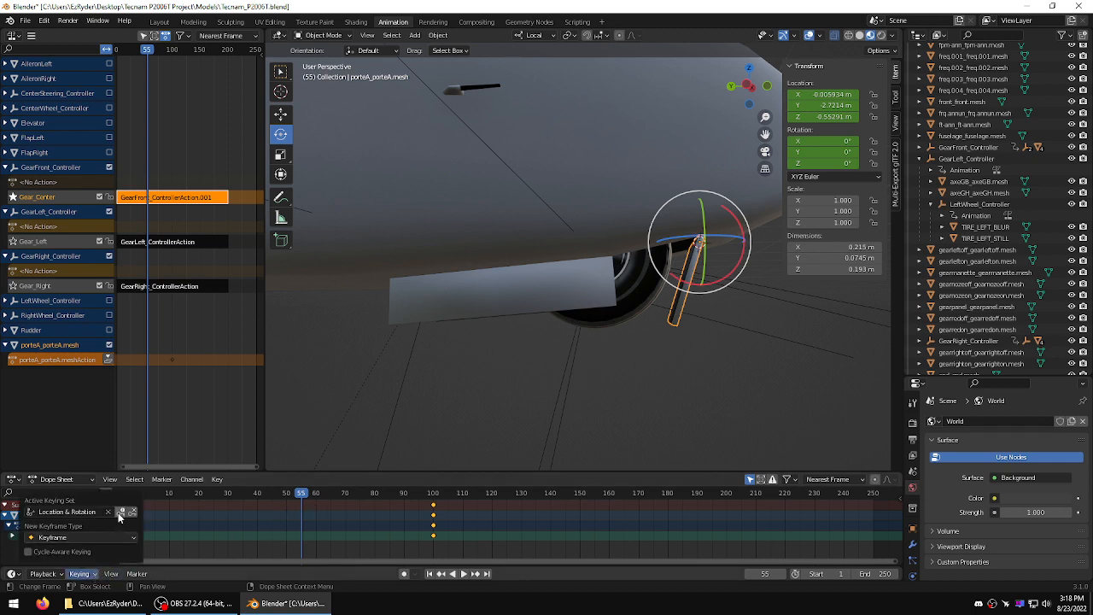
click(119, 512)
click(471, 543)
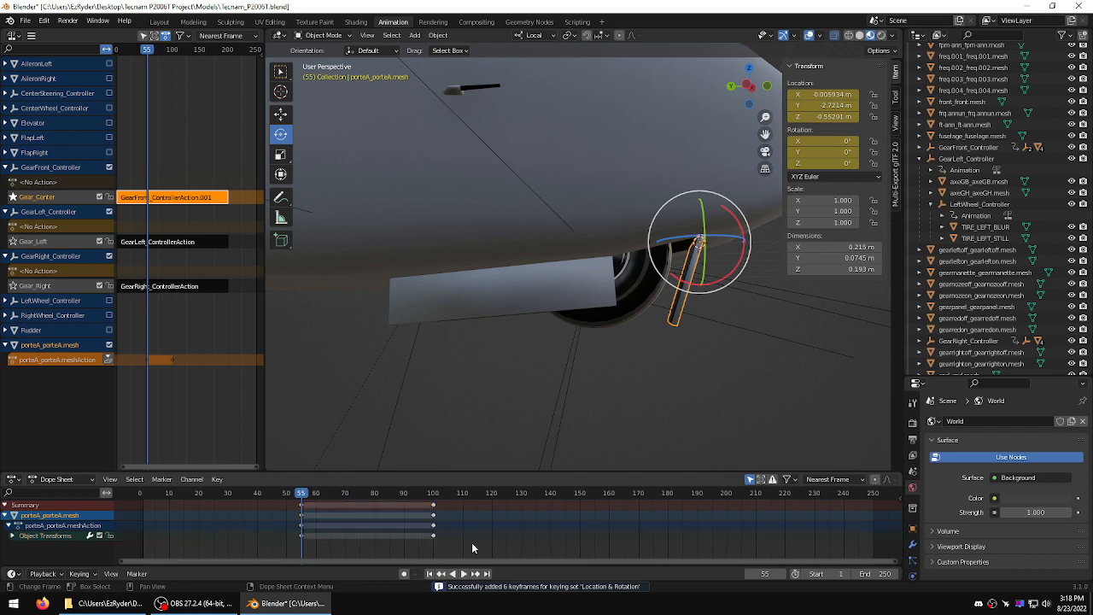
drag(478, 545, 293, 493)
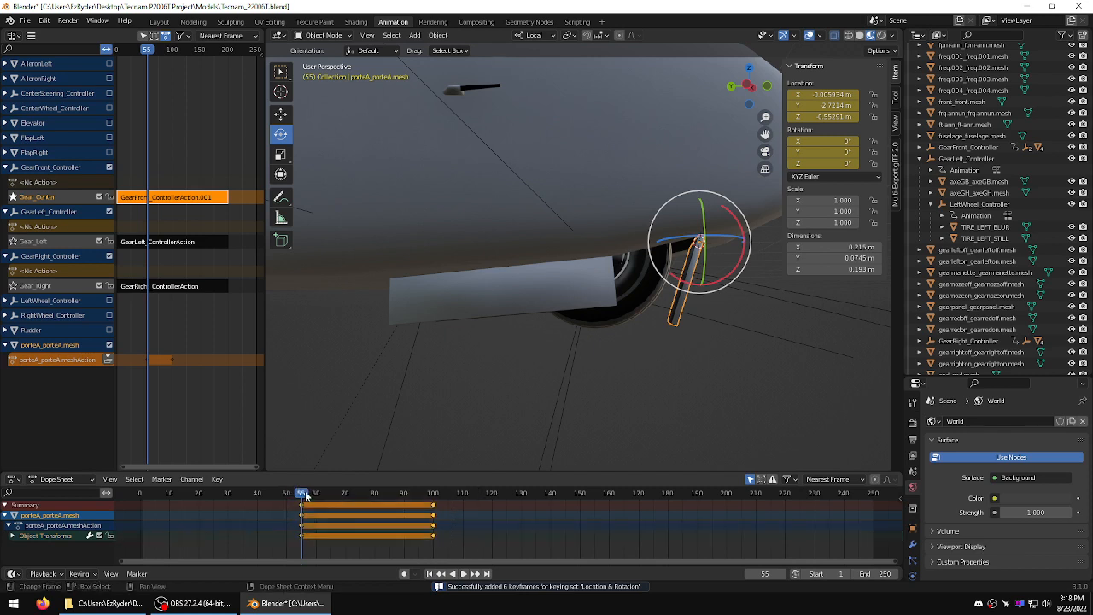
right_click(432, 523)
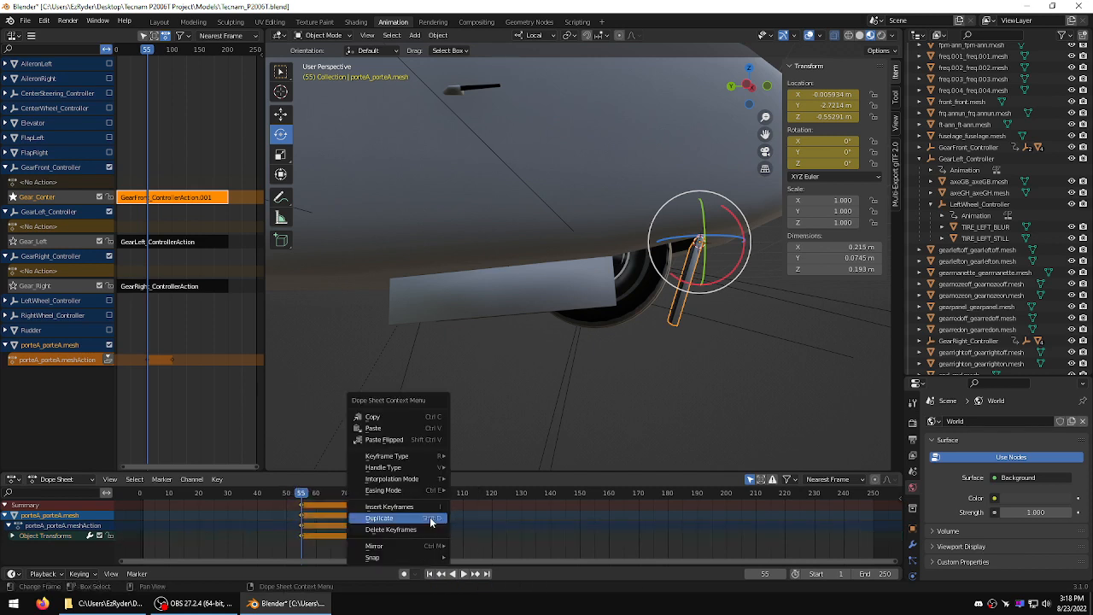
mouse_move(437, 484)
click(477, 416)
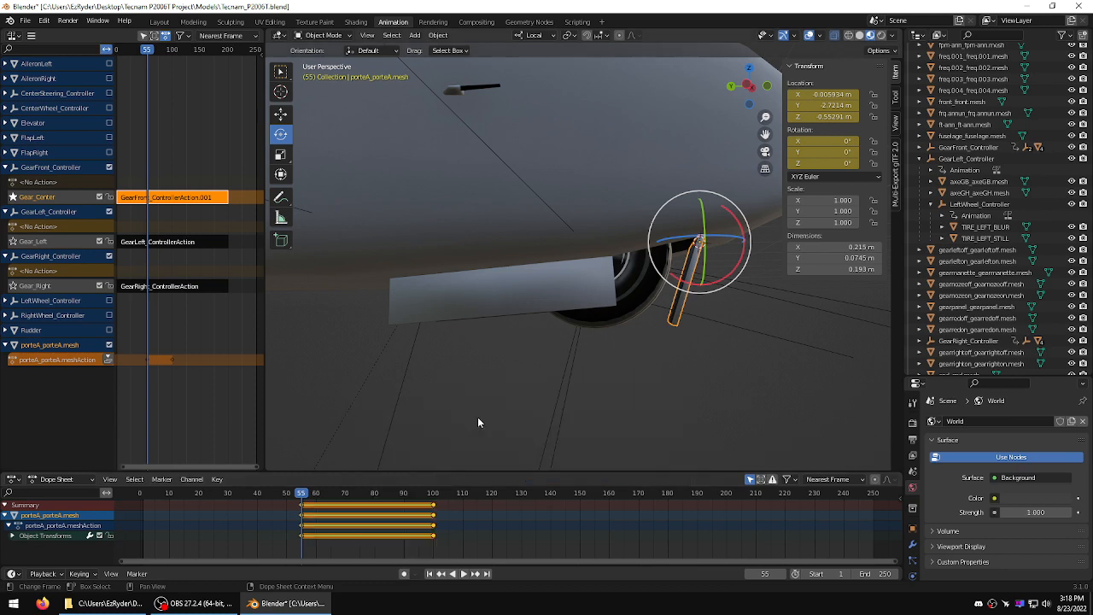
Step: Go to frame 0 and rotate the front gear door closed by about 60.6° around its local X axis
click(463, 529)
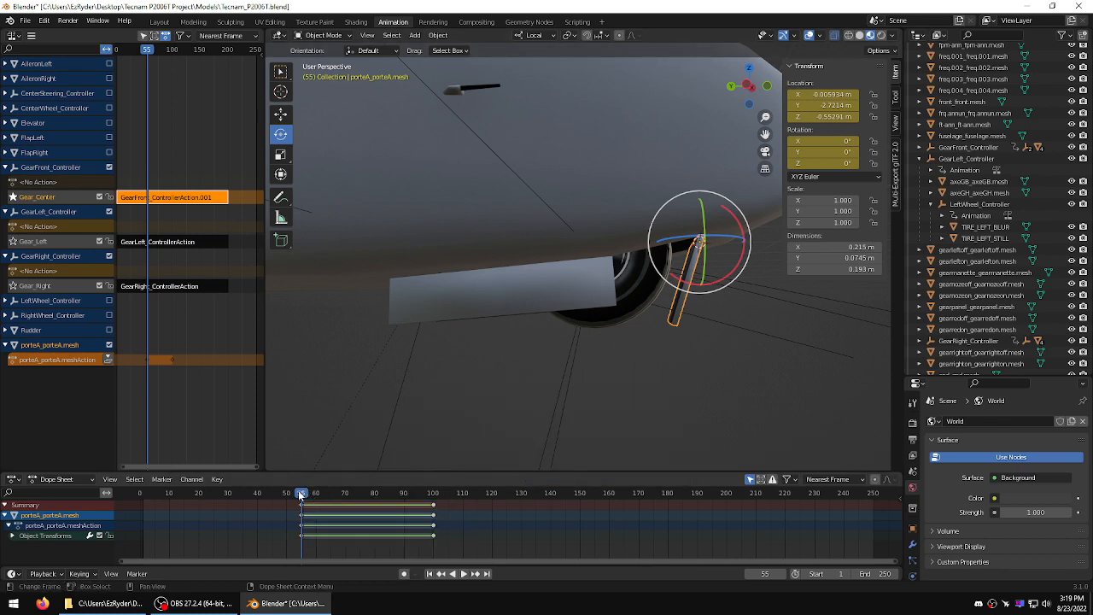
drag(301, 495, 132, 497)
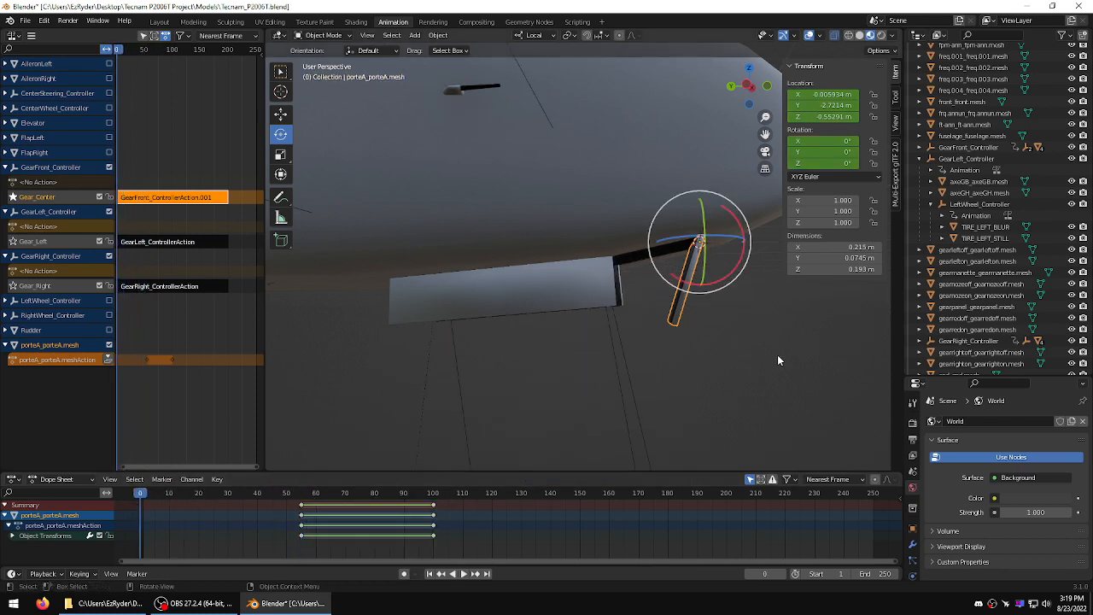
mouse_move(778, 356)
middle_down()
mouse_move(785, 351)
mouse_move(766, 362)
middle_up()
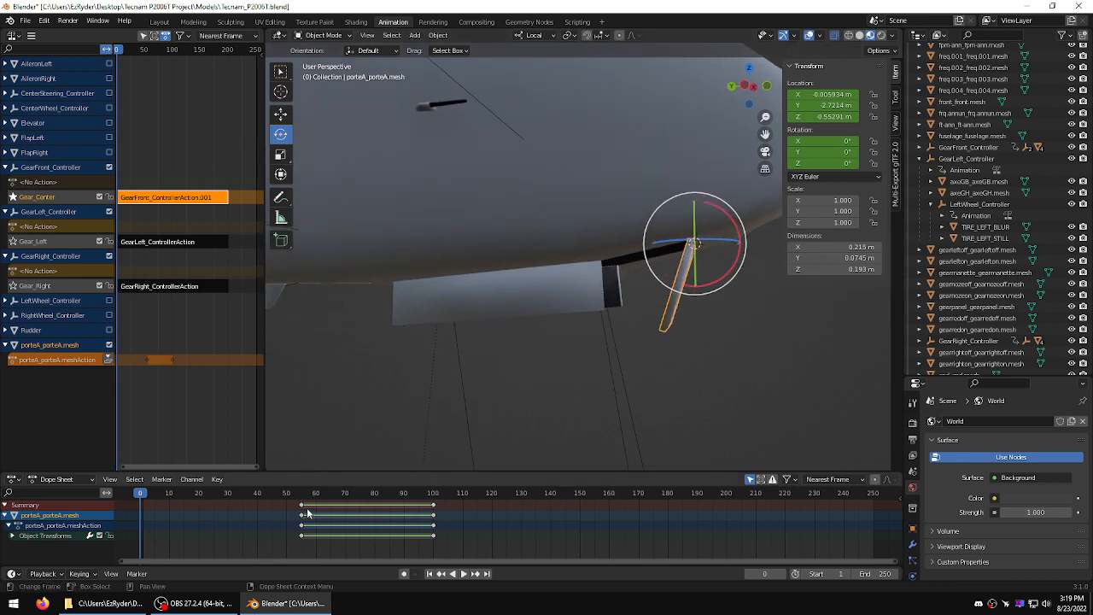
middle_drag(710, 424, 689, 390)
scroll(691, 386, up, 2)
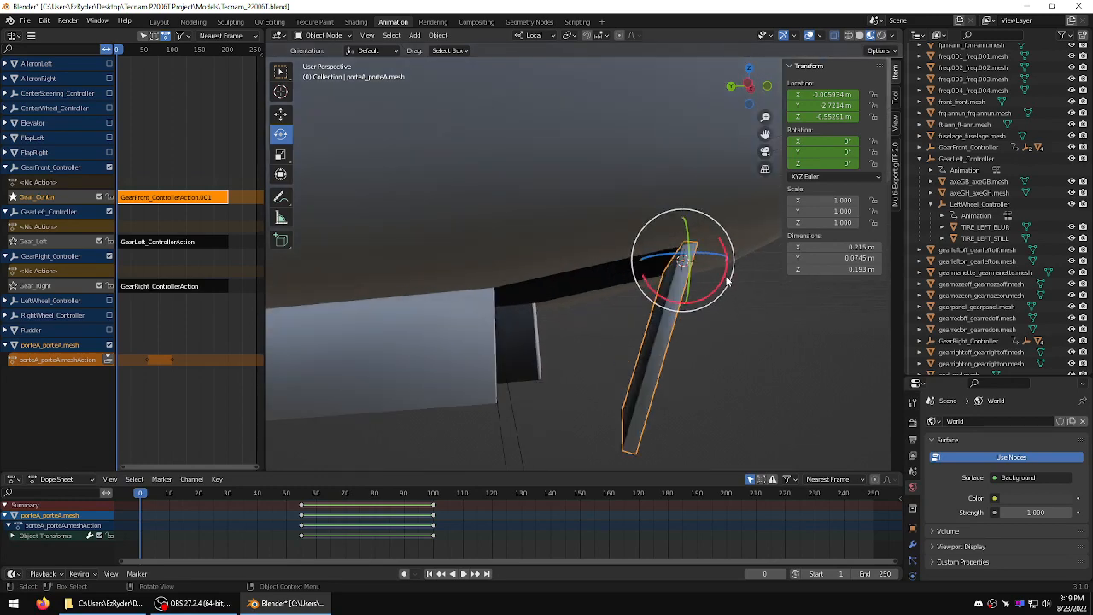
drag(727, 278, 691, 299)
drag(690, 300, 691, 301)
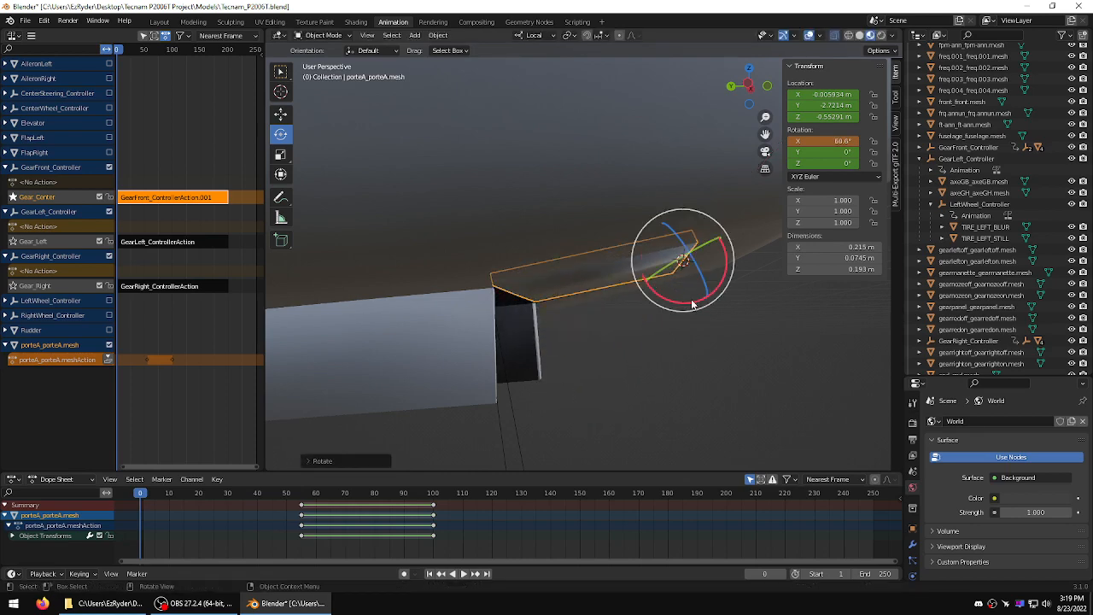
Step: Fine-tune the closed door's X rotation to about 60.2° and insert a Location & Rotation keyframe for it at frame 0
middle_drag(696, 309, 705, 261)
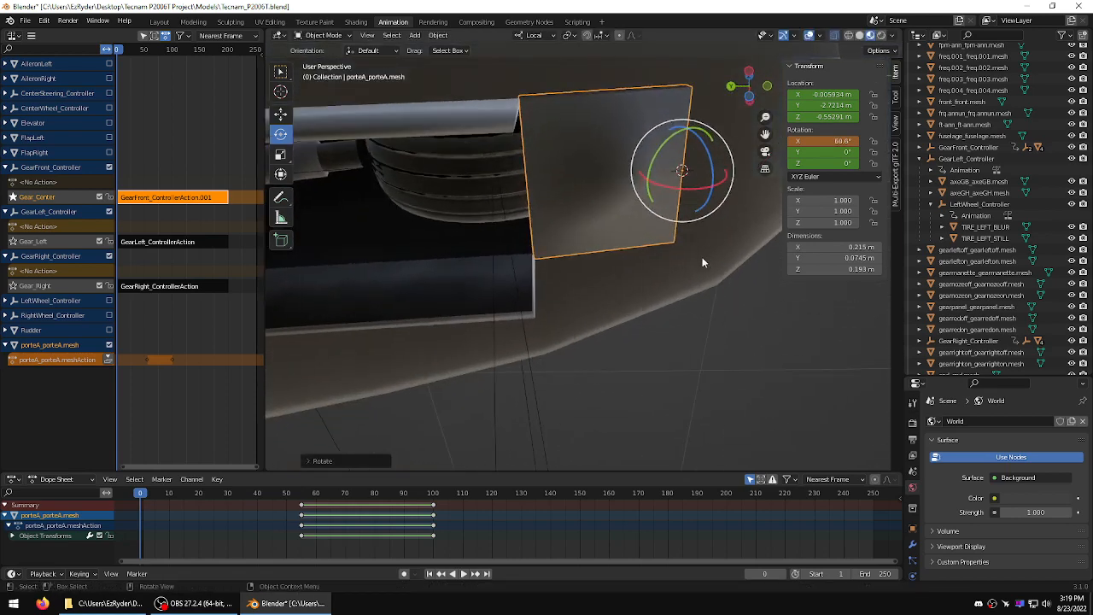
click(712, 340)
middle_drag(712, 340, 721, 404)
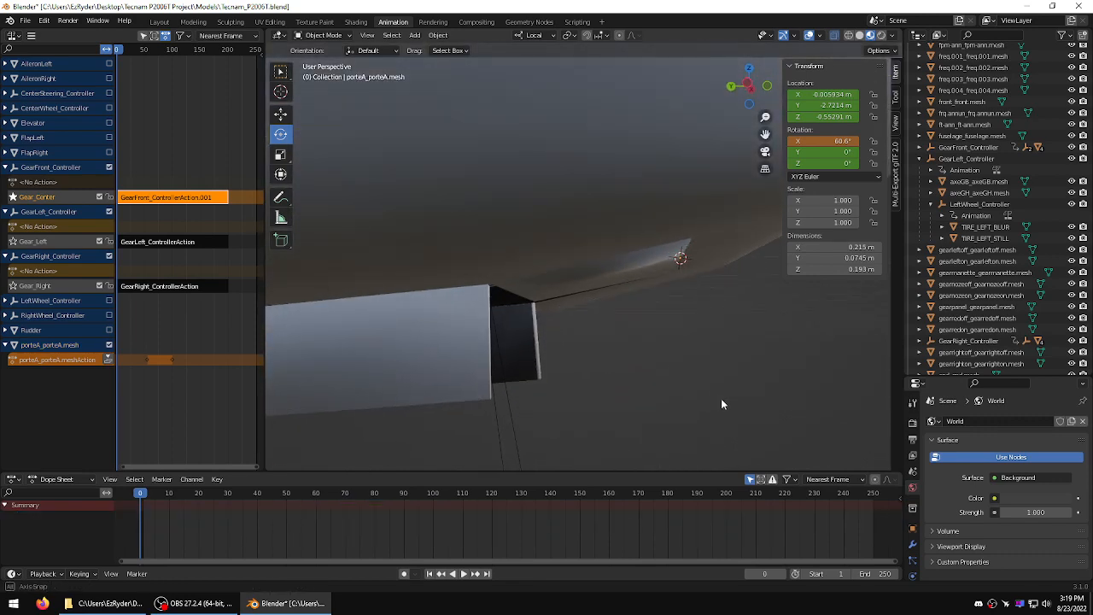
click(635, 276)
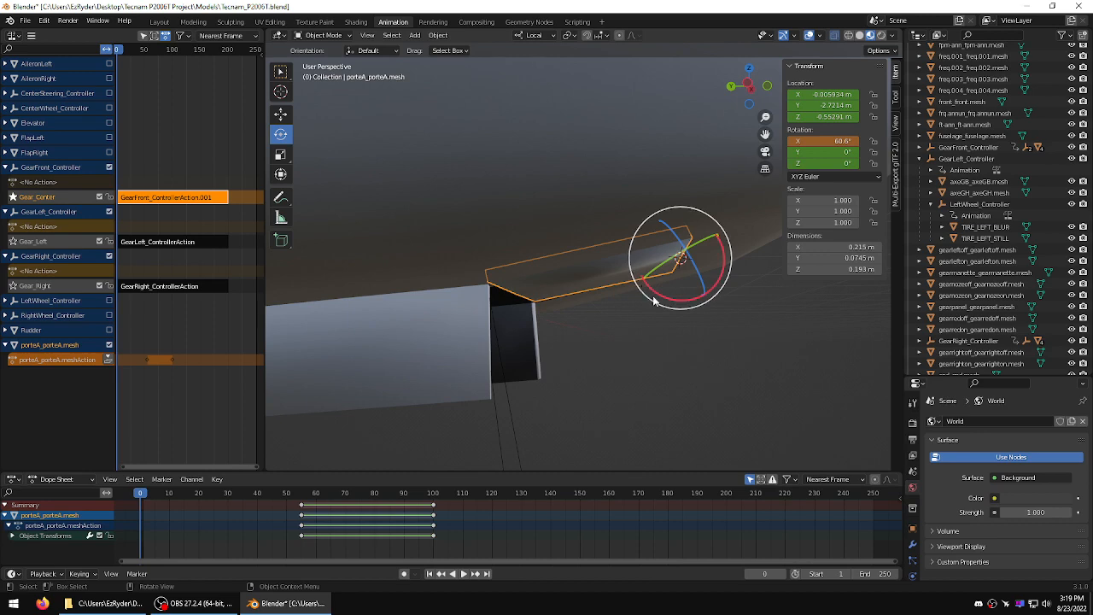
drag(657, 299, 649, 312)
scroll(647, 340, down, 3)
scroll(647, 344, down, 3)
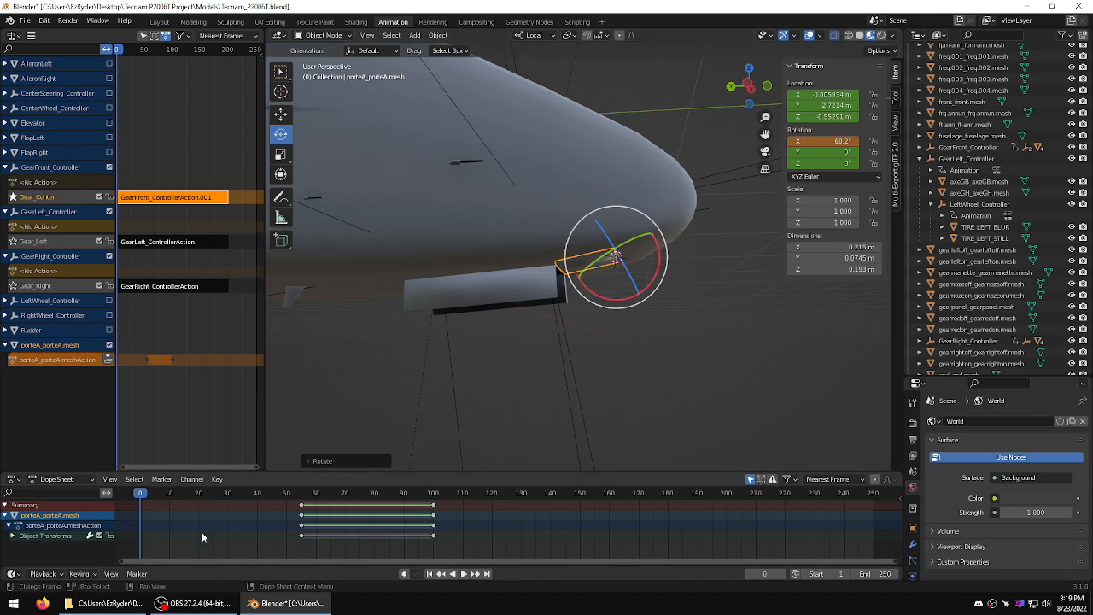
click(96, 575)
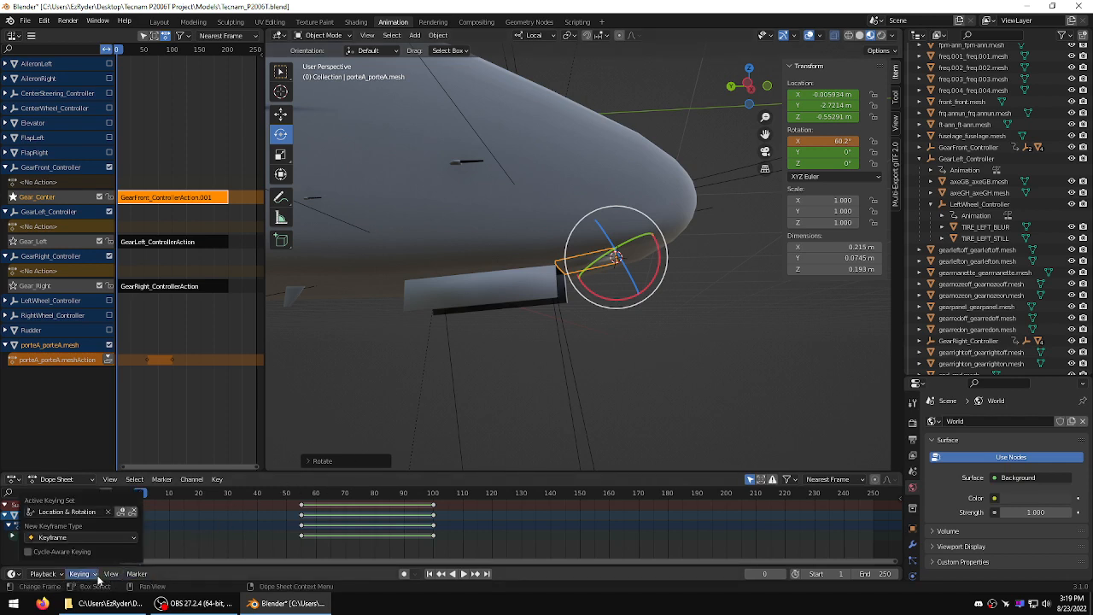
click(132, 511)
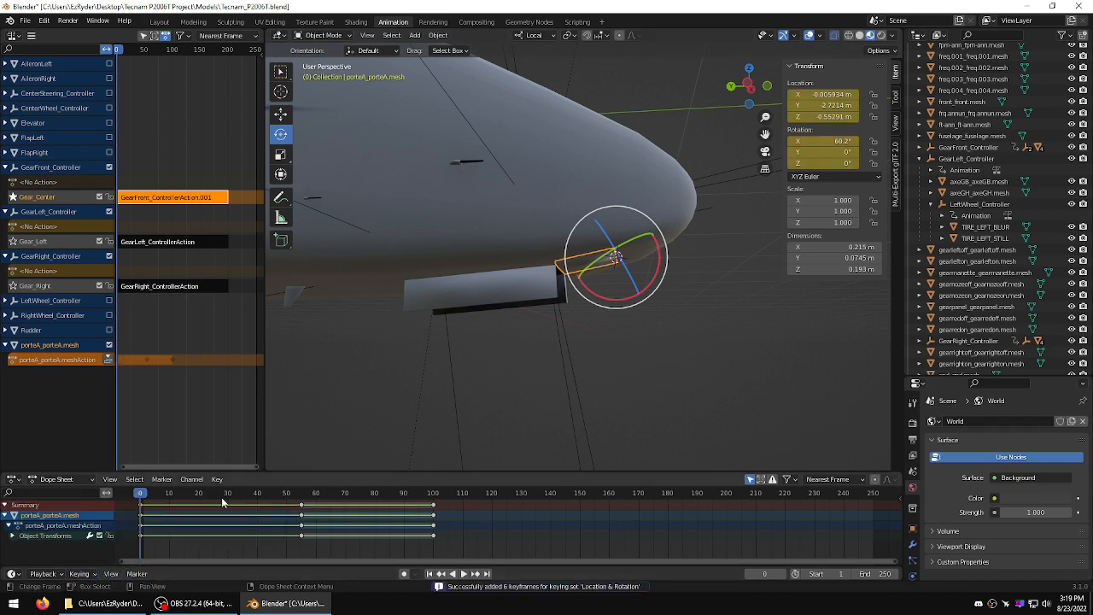
Step: Insert a Location & Rotation keyframe for the open front gear door at frame 200 and deselect the keyframes
drag(145, 493, 726, 477)
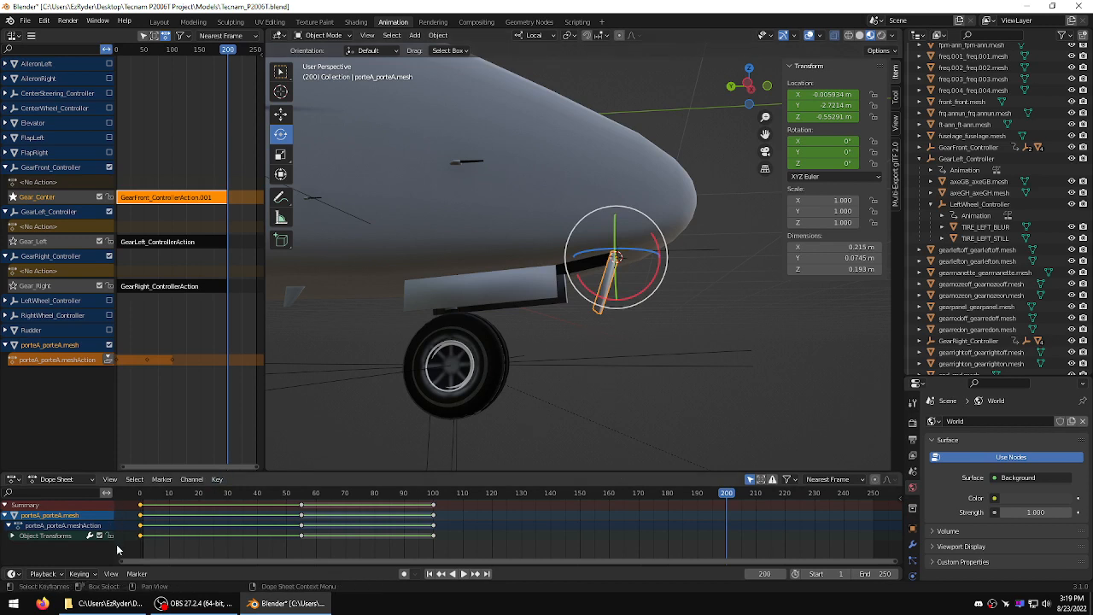
click(92, 575)
click(120, 512)
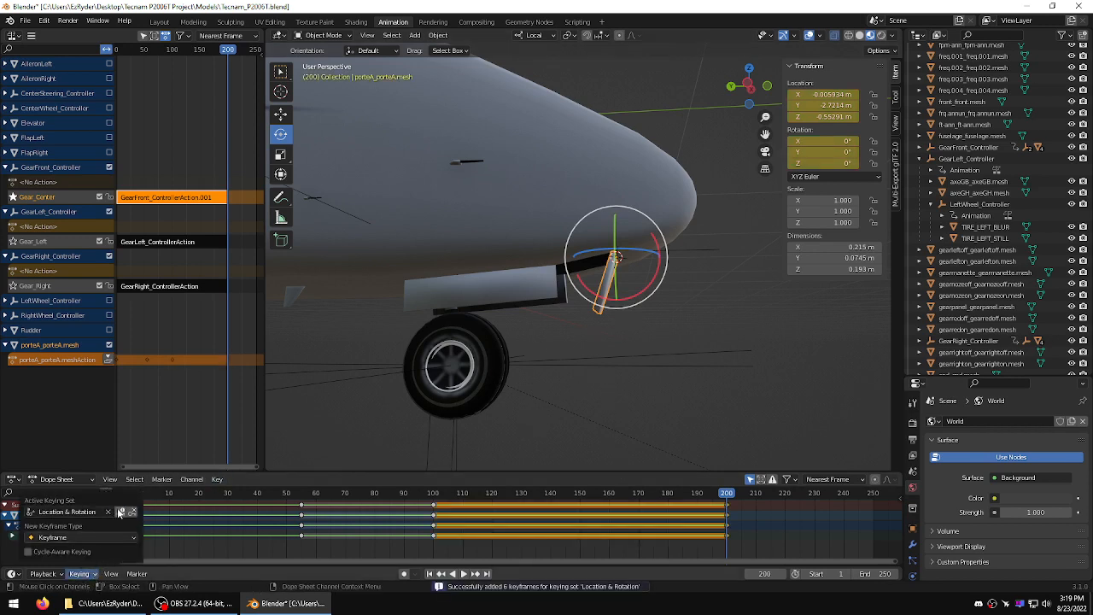
click(440, 541)
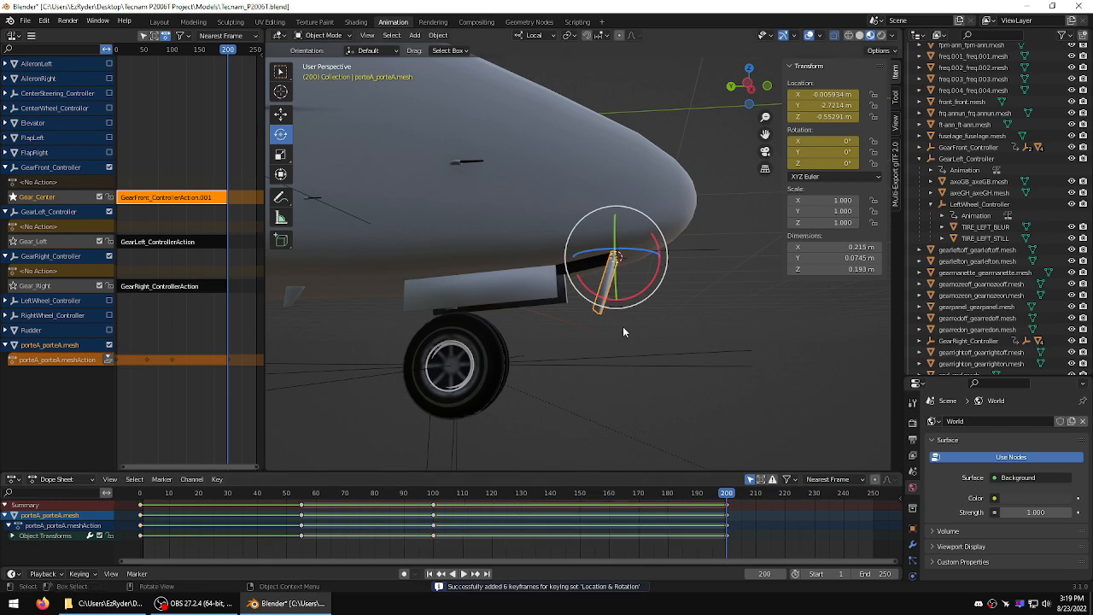
Step: Reselect the front gear door and return the timeline to frame 100
middle_drag(622, 326, 645, 328)
click(707, 314)
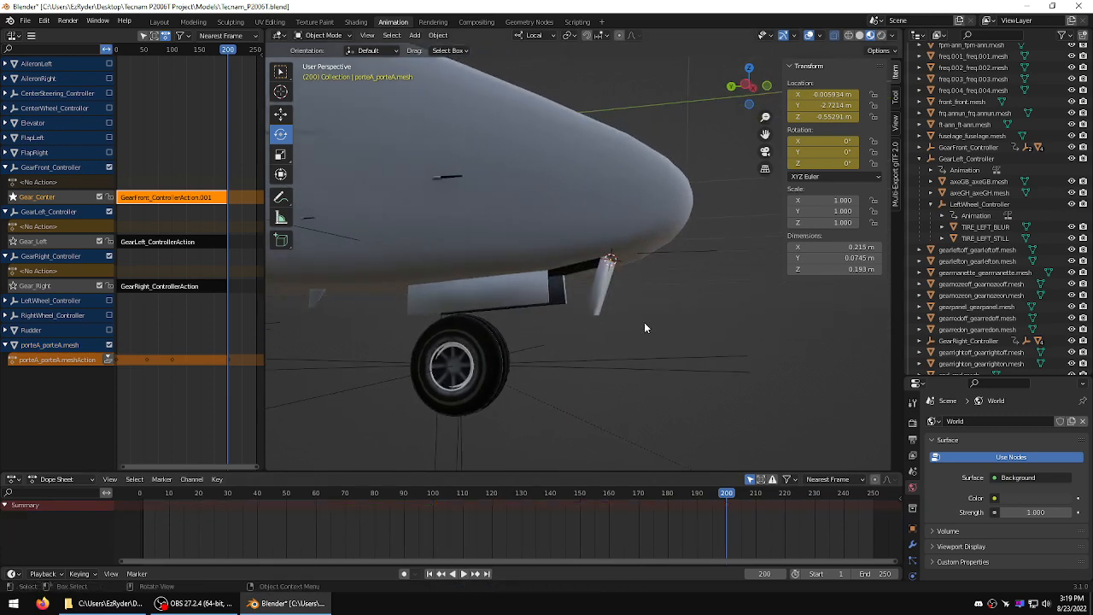
click(603, 293)
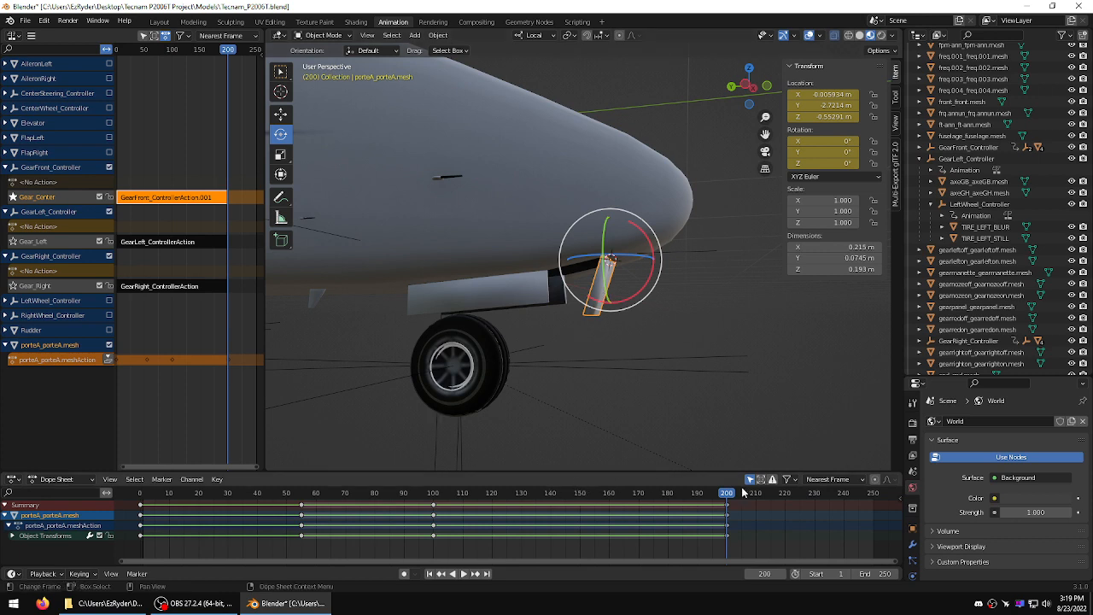
drag(734, 493, 434, 510)
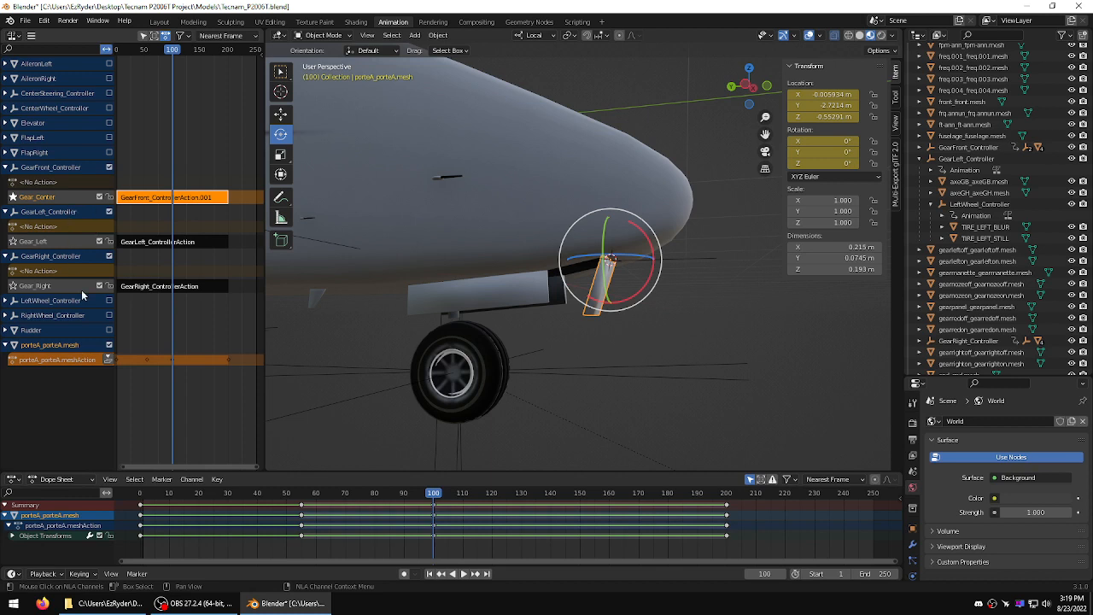
Step: Push the front gear door's action down to an NLA track and name the track Gear_Center
click(108, 359)
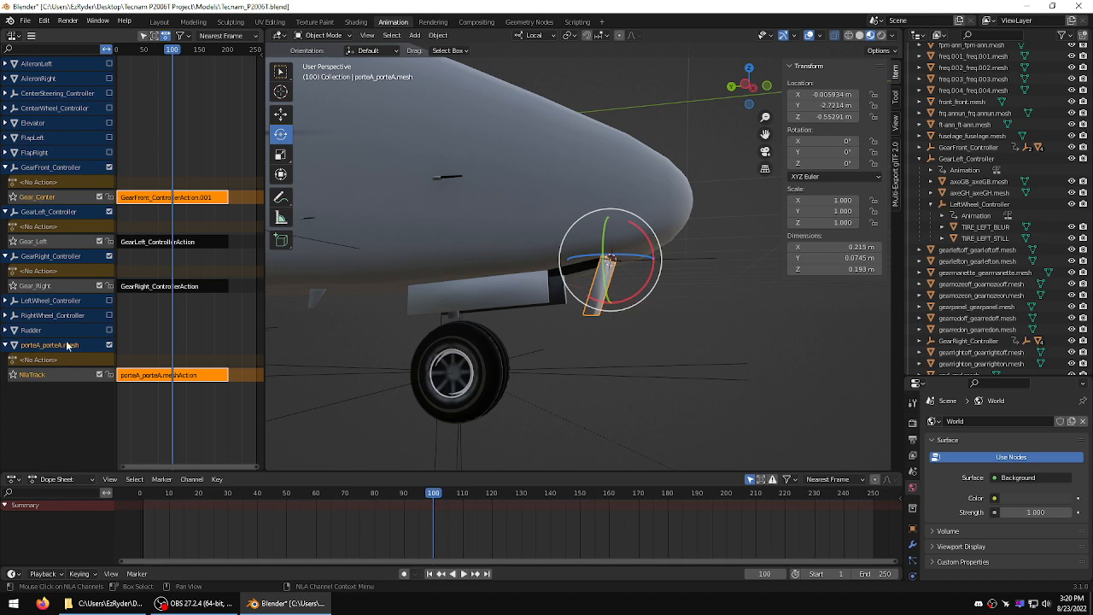
double_click(52, 376)
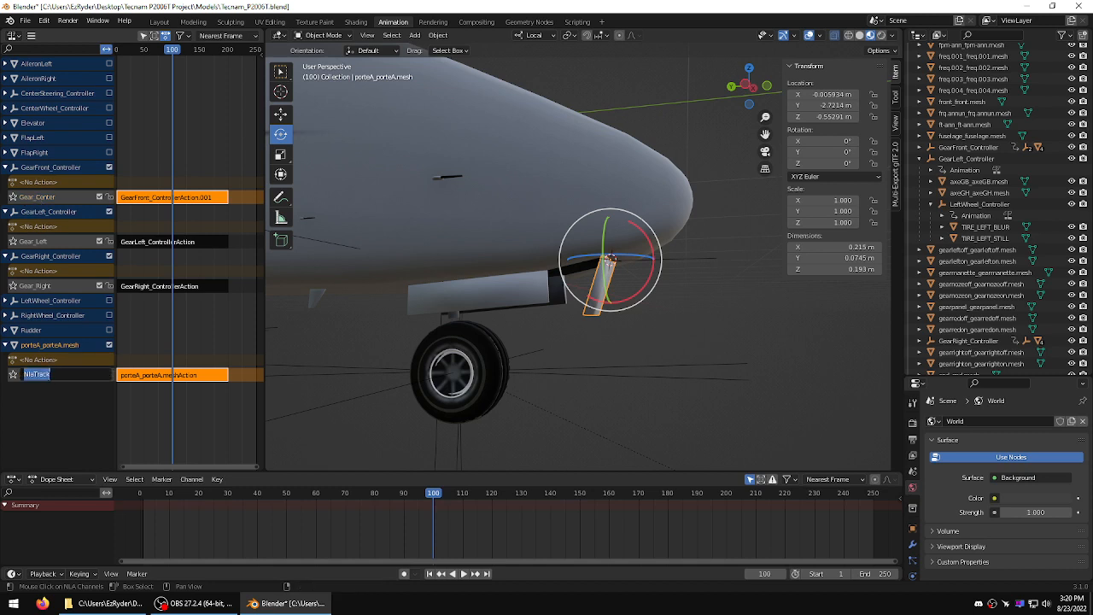
text(Gear_Center)
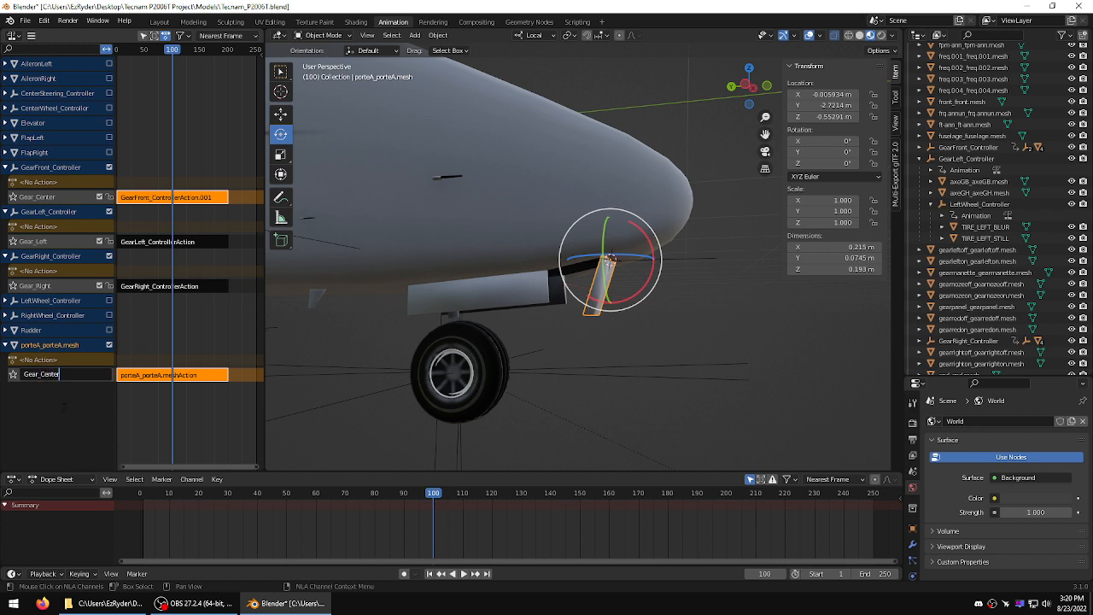
key(Return)
Step: Rename the front gear door object from its animation channel as GearFrontHatchCenter
double_click(47, 344)
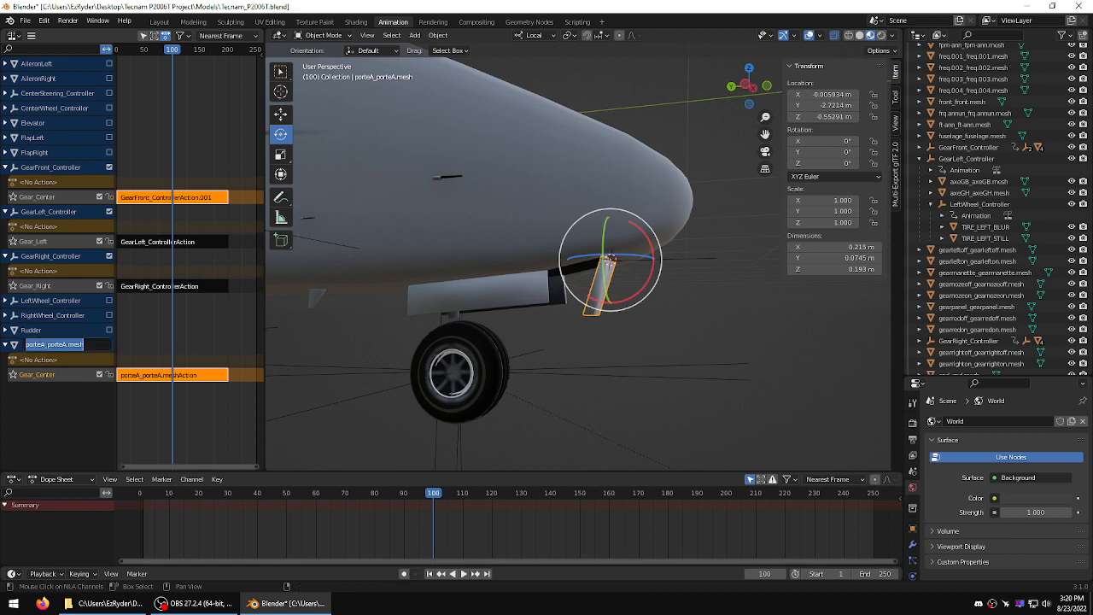
text(G)
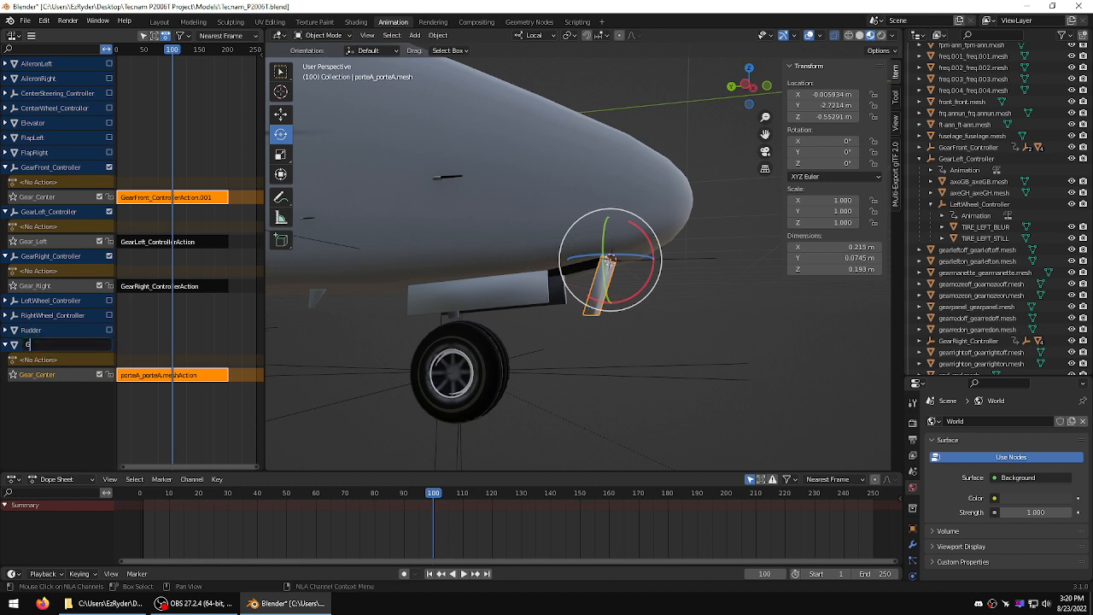
text(earFrontHatch)
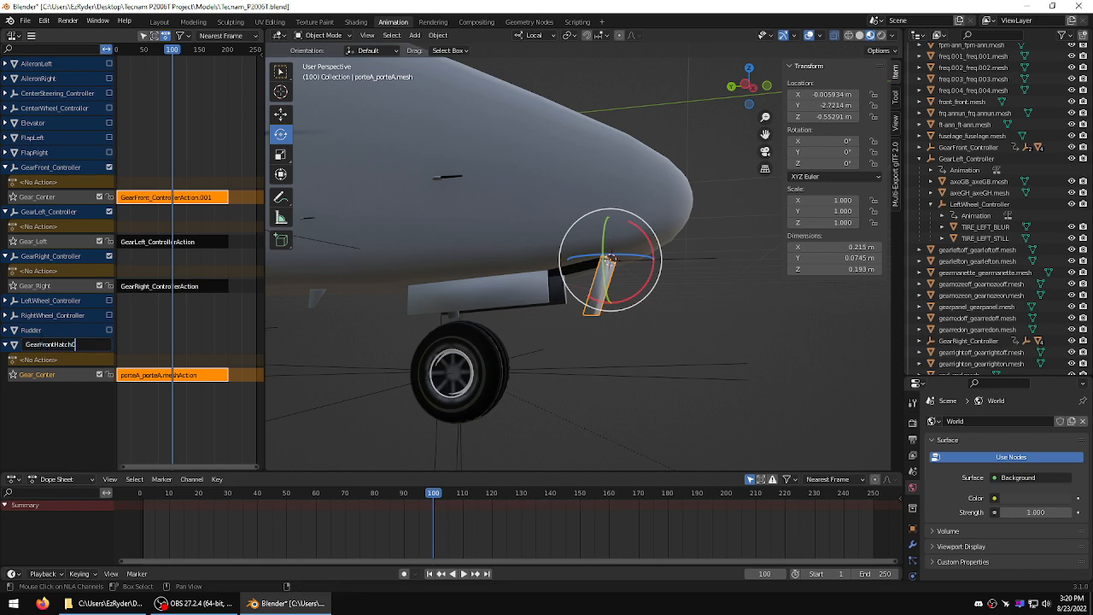
text(C)
key(Tab)
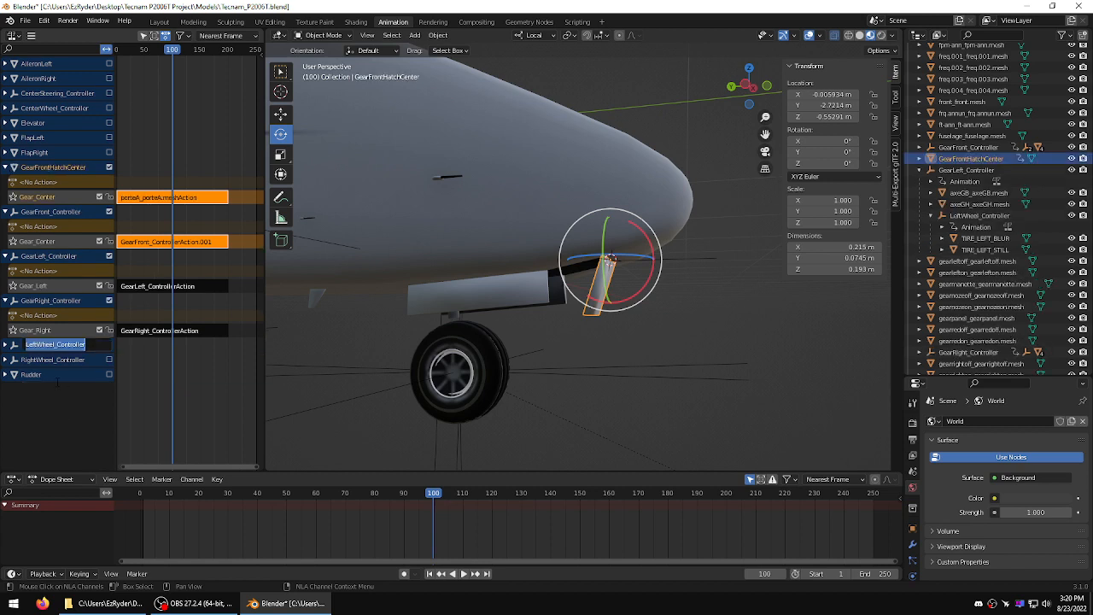
click(59, 405)
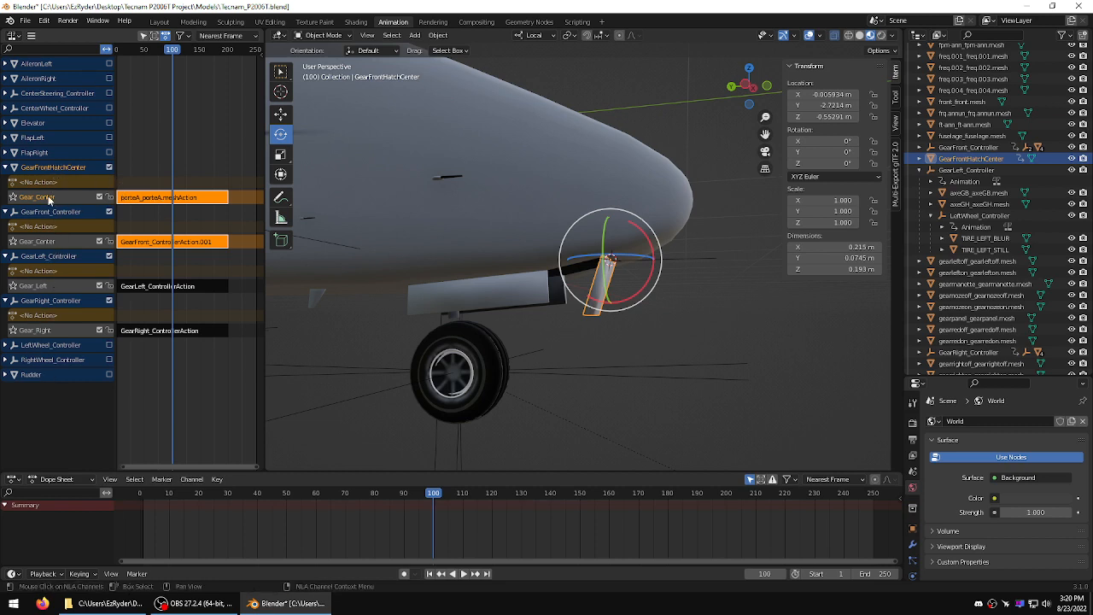
Step: Place the 3D cursor at the middle of the nearer side gear door's upper edge at frame 100 and activate the Rotate tool
click(641, 376)
click(636, 403)
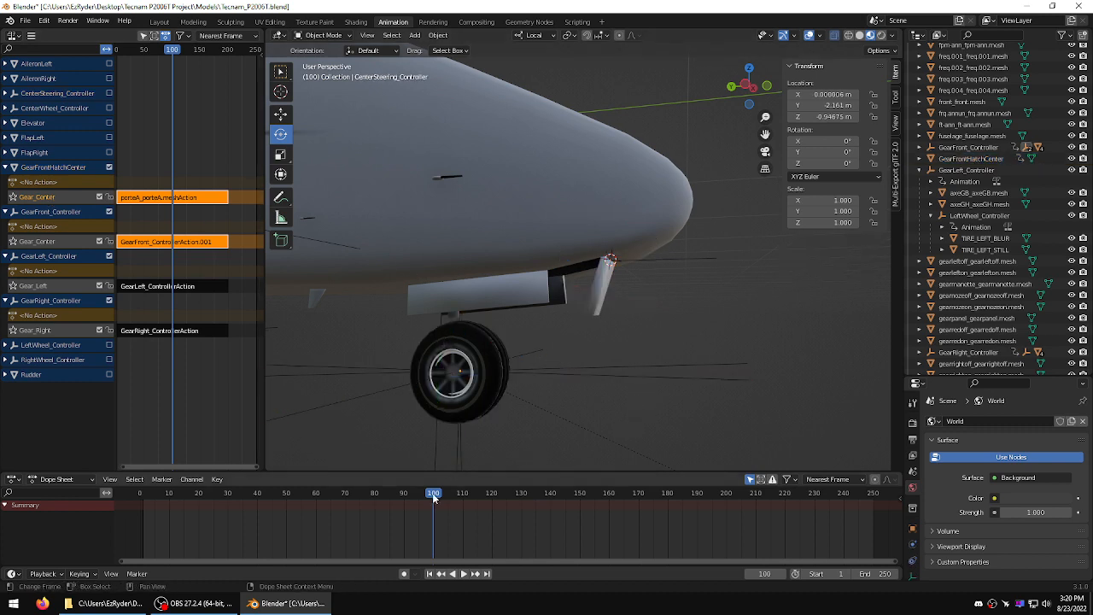
mouse_move(436, 495)
mouse_down()
mouse_move(631, 497)
mouse_move(262, 493)
mouse_move(895, 490)
mouse_move(254, 494)
mouse_move(434, 497)
mouse_up()
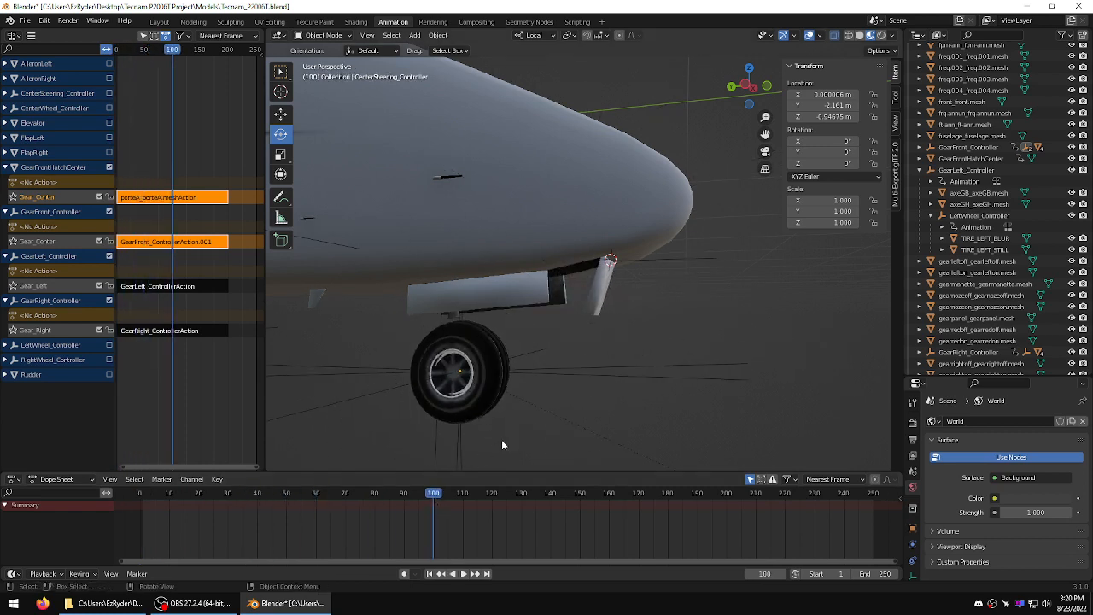
middle_drag(501, 439, 547, 426)
scroll(580, 380, up, 3)
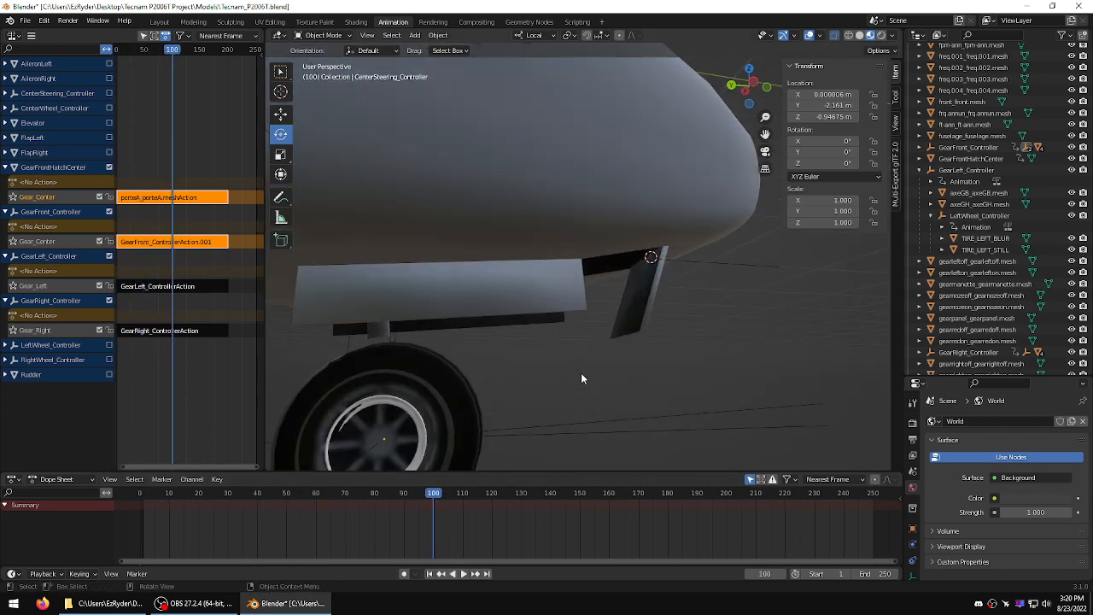
mouse_move(579, 372)
middle_down()
mouse_move(550, 369)
mouse_move(582, 368)
middle_up()
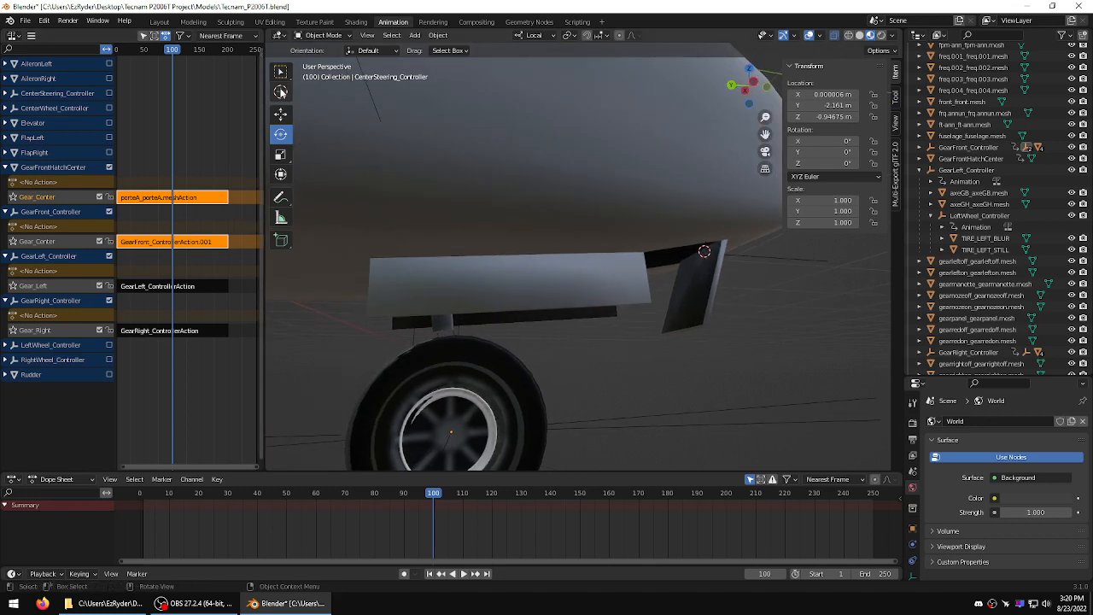
click(281, 93)
scroll(410, 227, up, 2)
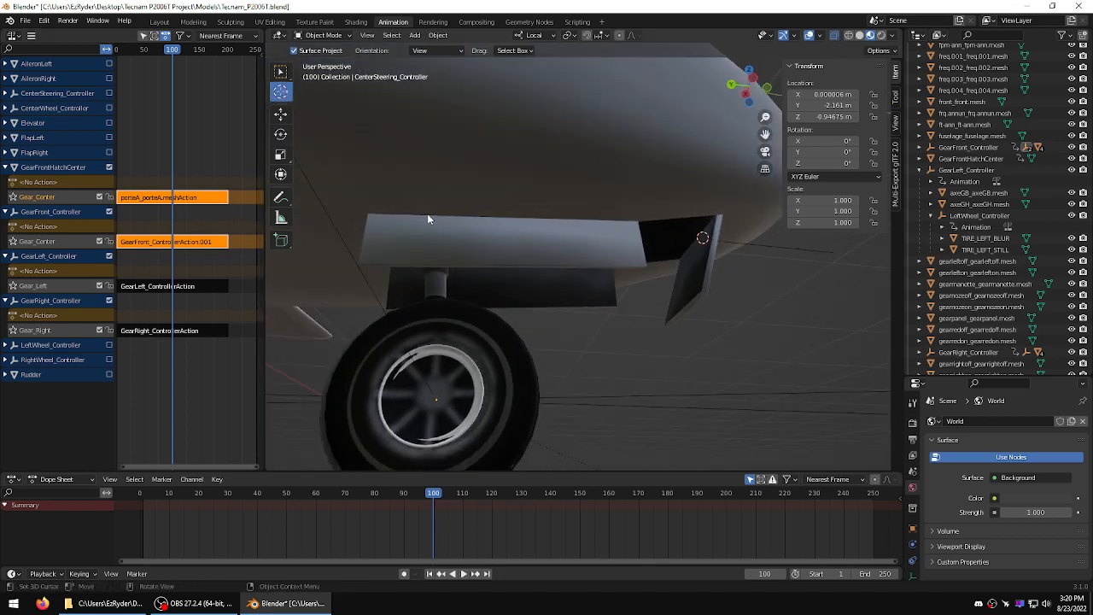
scroll(439, 213, up, 2)
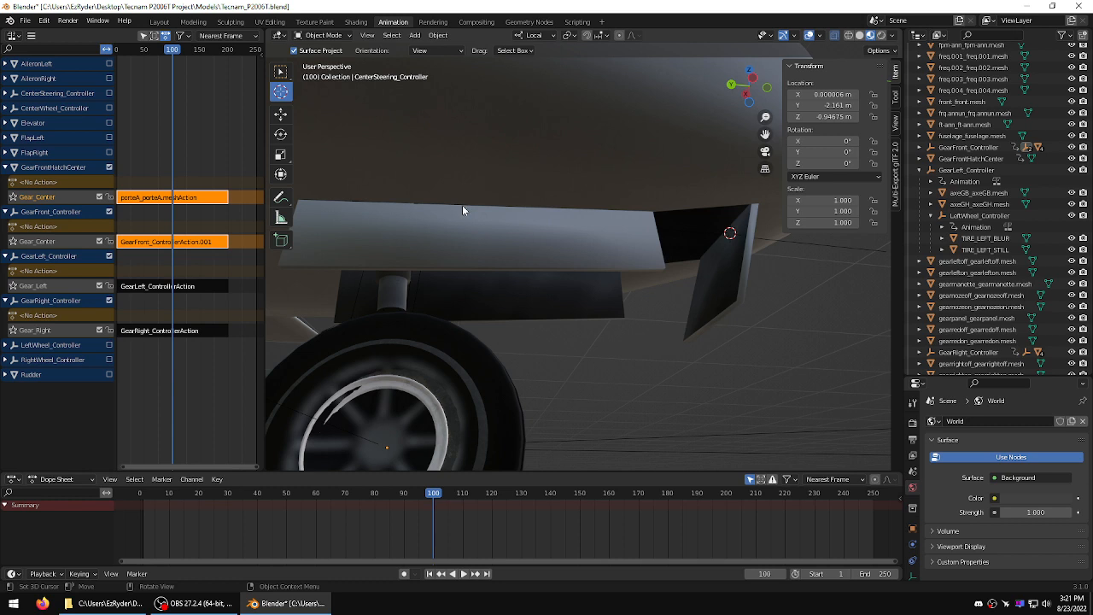
click(462, 206)
click(281, 72)
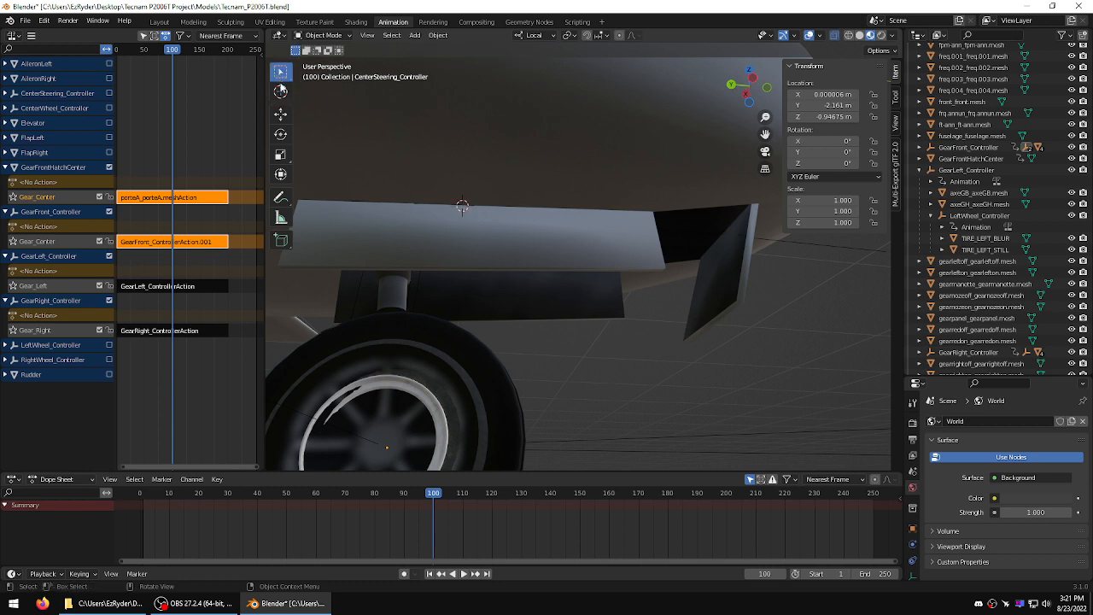
click(281, 135)
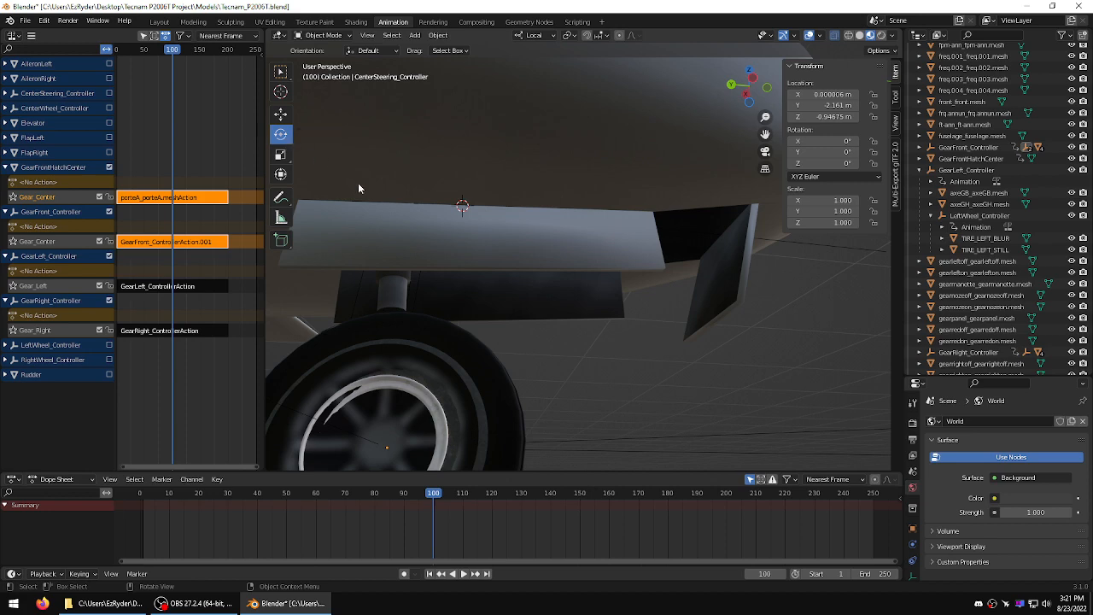
Step: Move the nearer side gear door's origin to the 3D cursor and limit transforms to affect only origins
click(450, 243)
scroll(401, 175, down, 3)
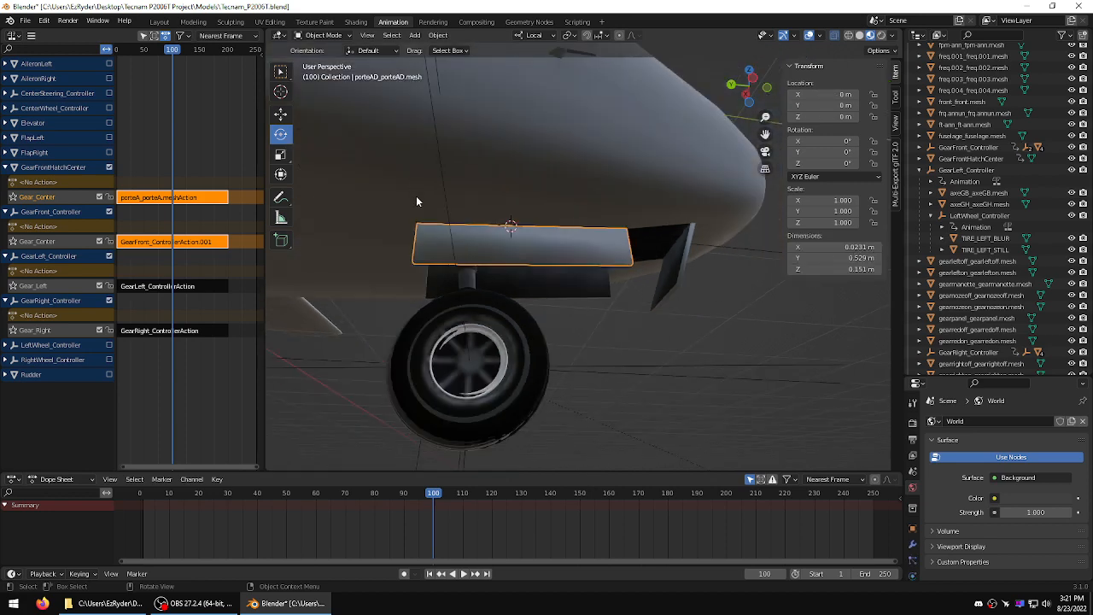
right_click(521, 241)
mouse_move(519, 241)
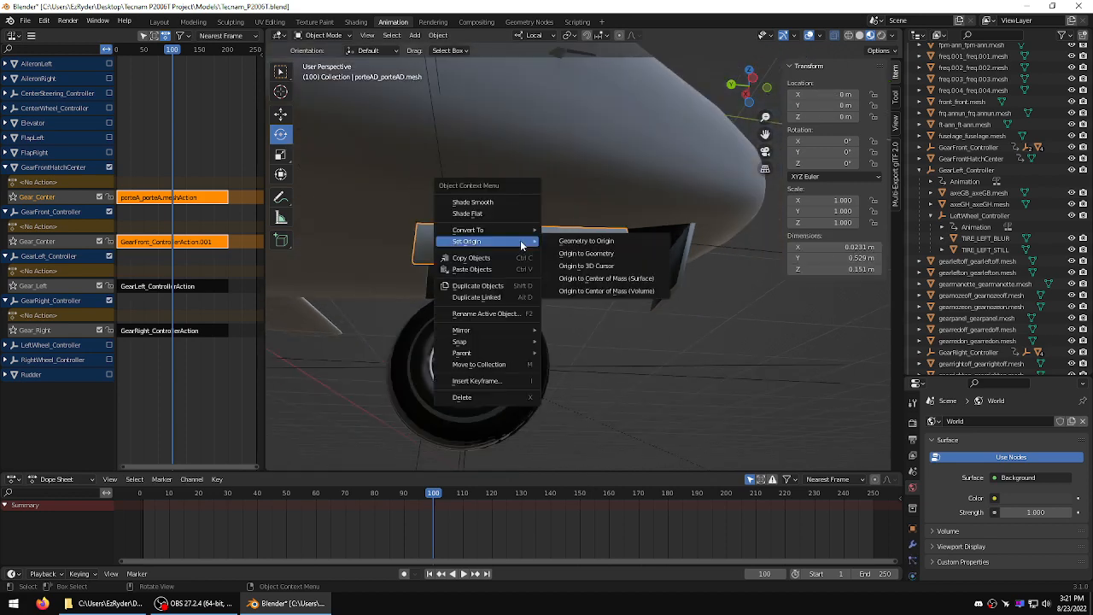
click(587, 254)
mouse_move(605, 252)
middle_down()
mouse_move(609, 297)
mouse_move(595, 296)
middle_up()
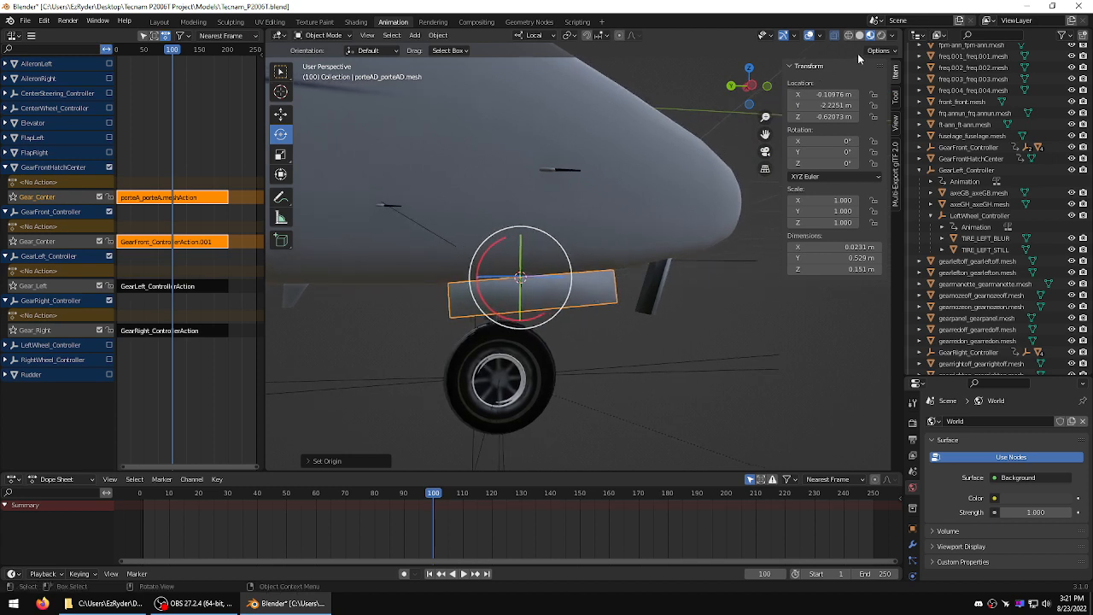
click(883, 51)
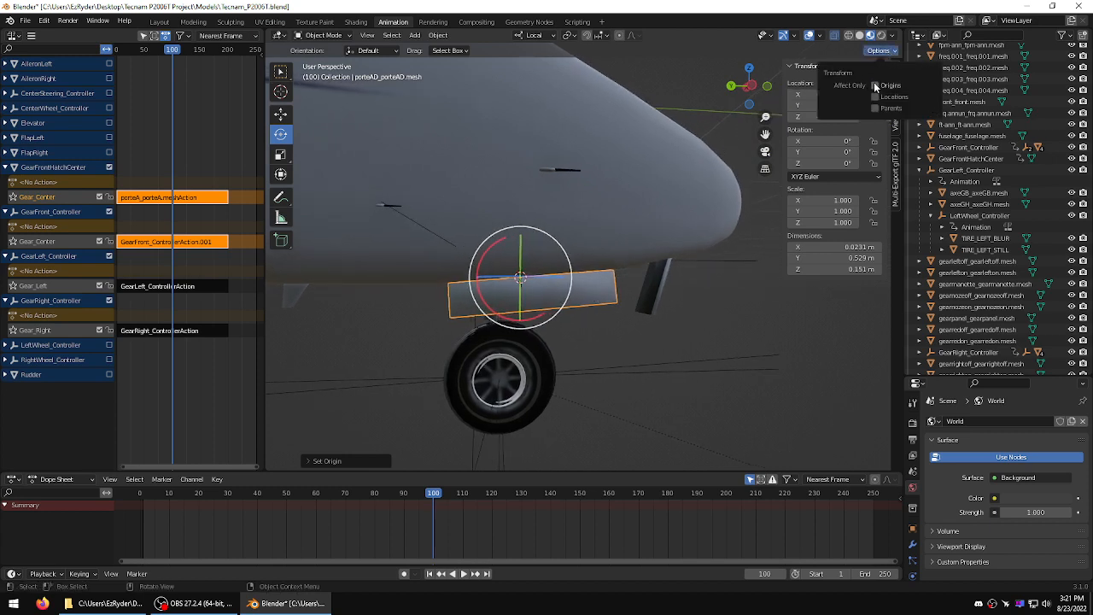
click(875, 86)
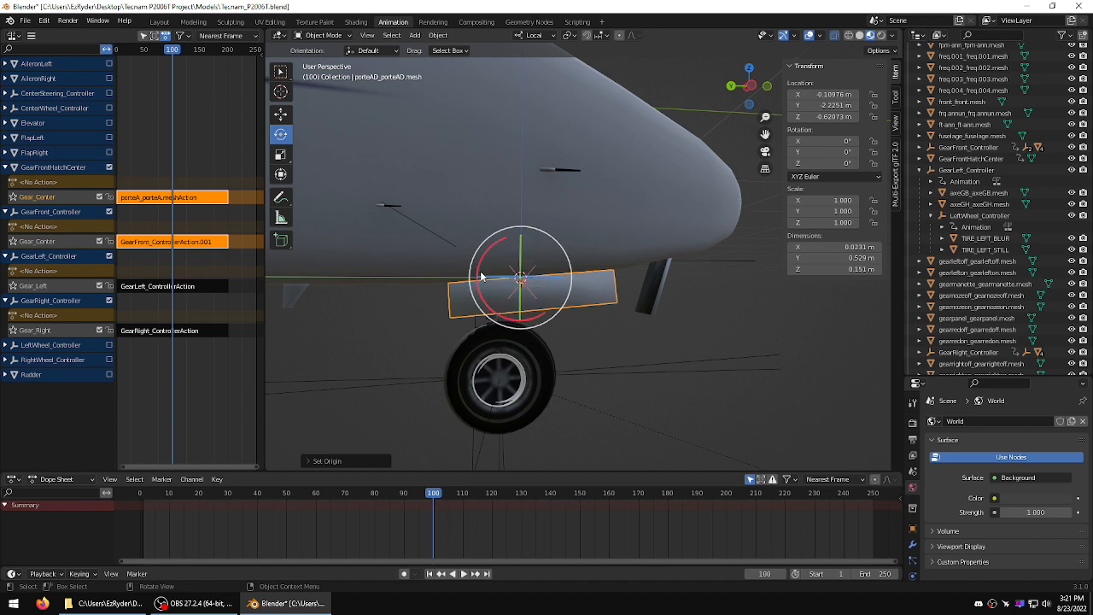
Step: Try to rotate the side door's origin about its local Z axis, and undo that rotation
drag(479, 282, 480, 299)
click(43, 20)
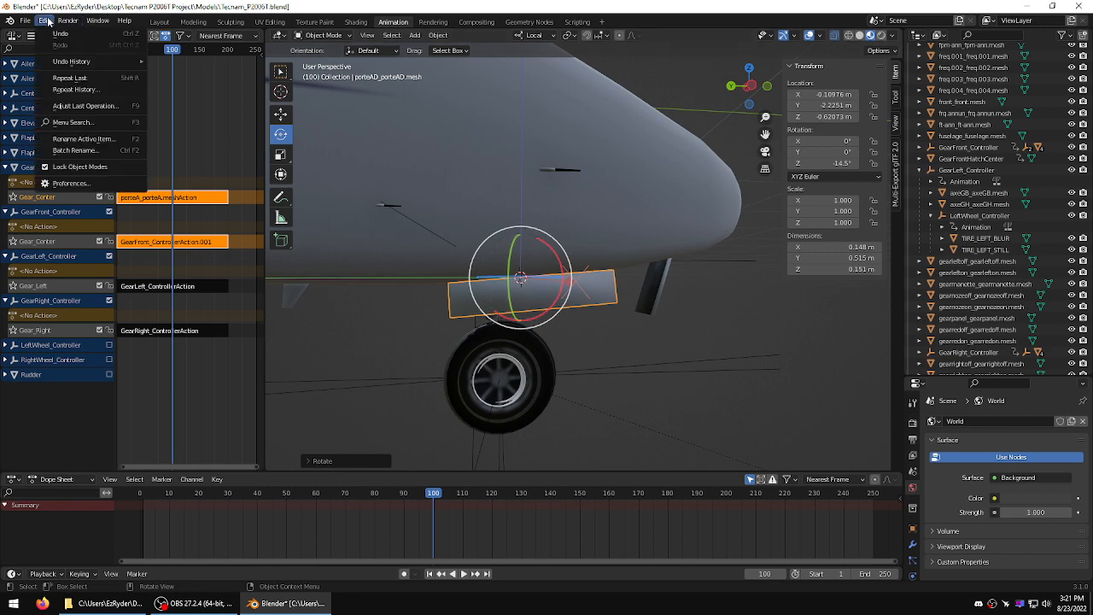
click(58, 64)
Step: In the left view, rotate the door's origin to about -4.59° on X along its upper edge, and stop affecting only origins
scroll(383, 214, up, 4)
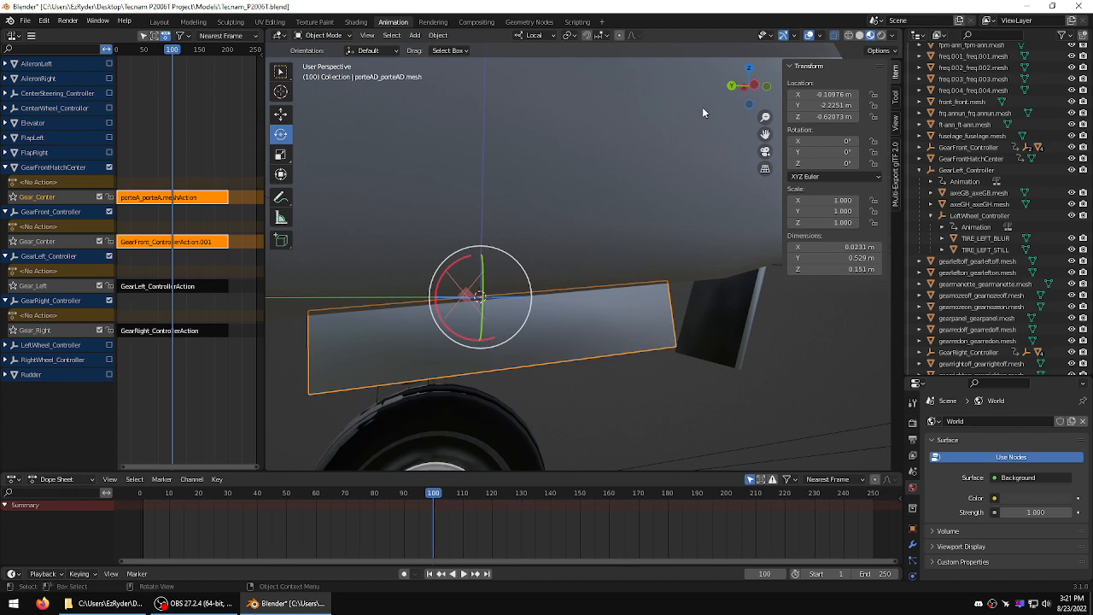
click(754, 88)
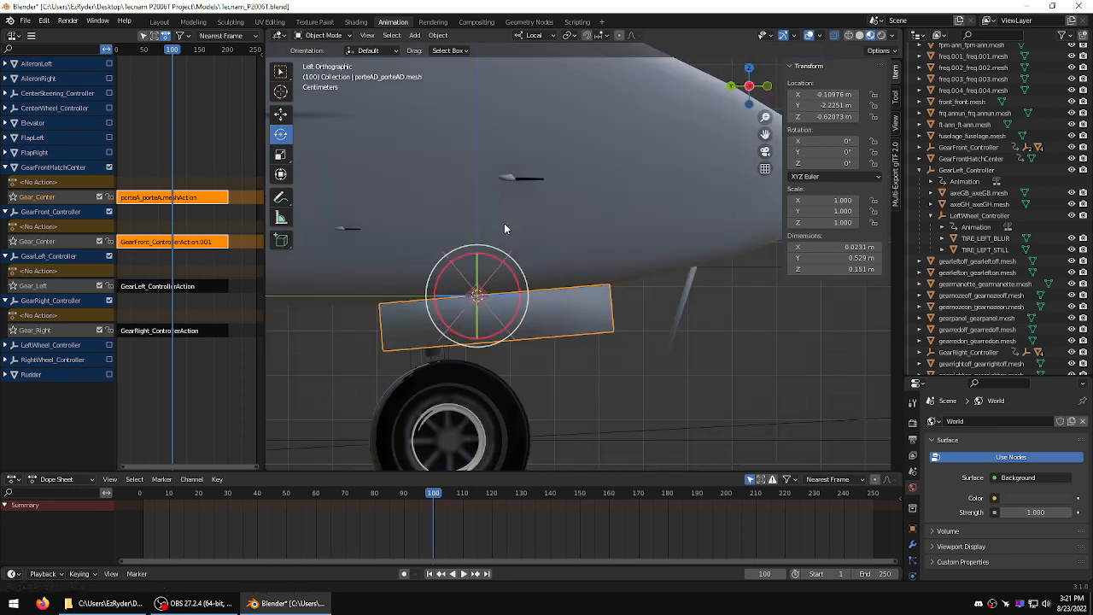
shift+middle_drag(505, 226, 577, 217)
scroll(571, 216, up, 1)
scroll(568, 220, up, 1)
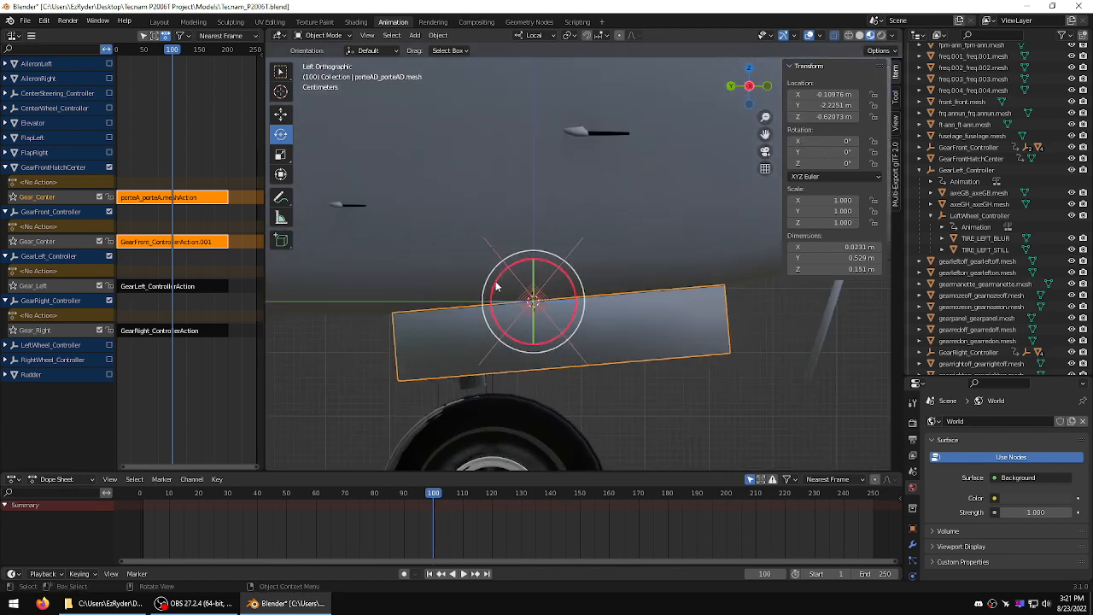
drag(491, 300, 494, 294)
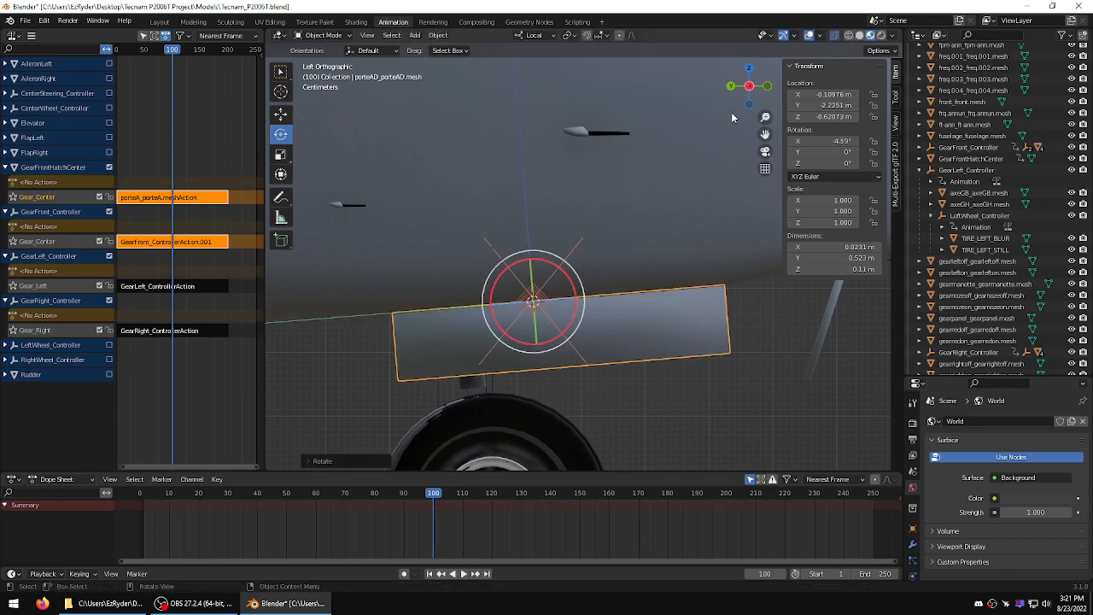
click(876, 51)
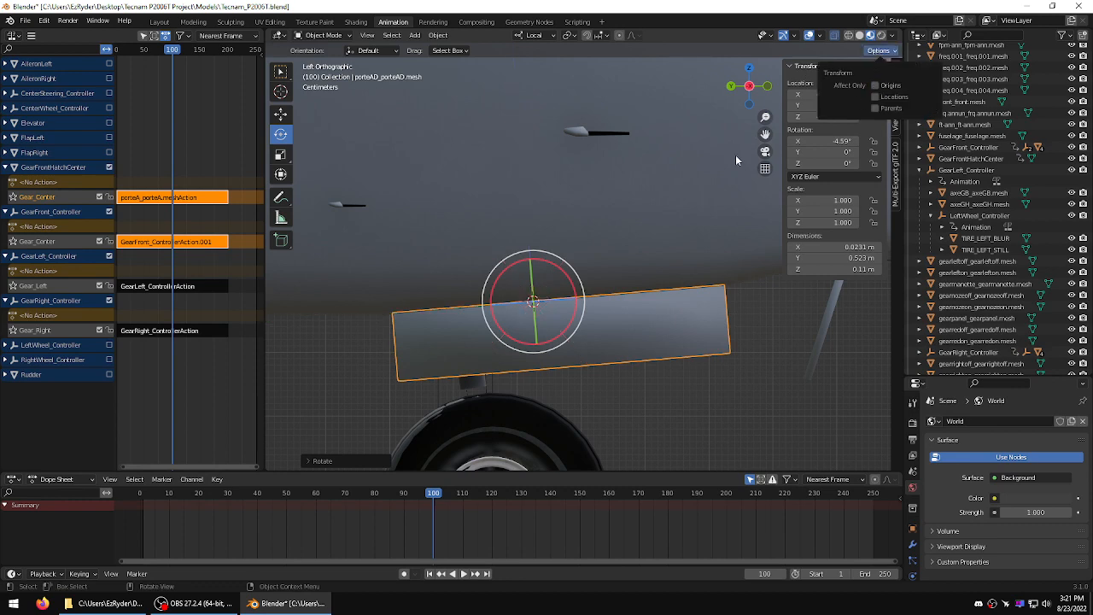
Step: Try to rotate the side door about its local Z axis seen from its end, and undo the rotation
middle_drag(735, 155, 672, 117)
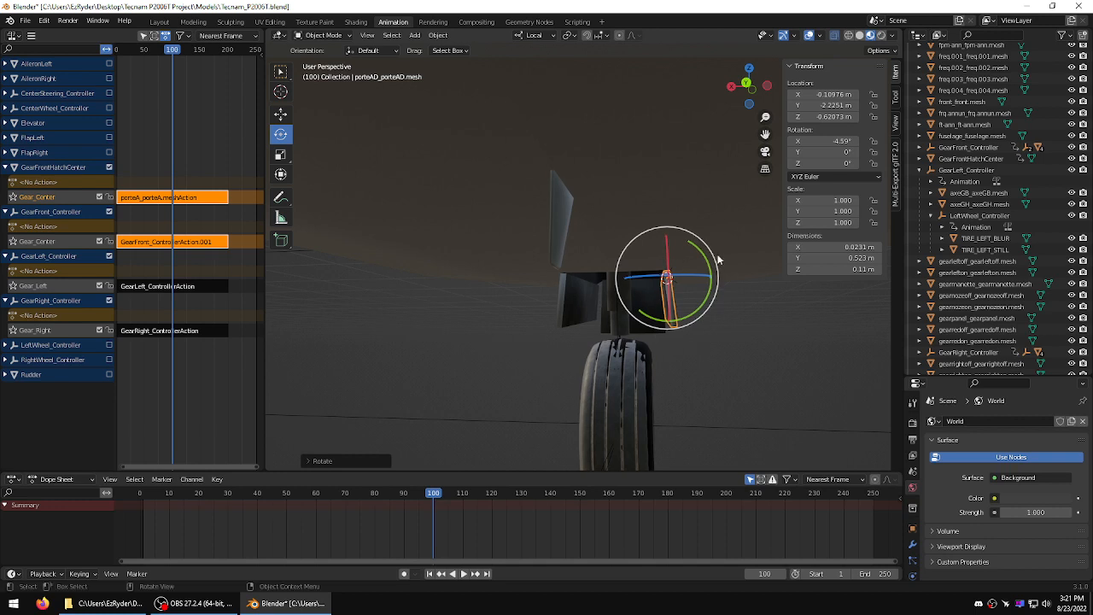
drag(714, 282, 713, 283)
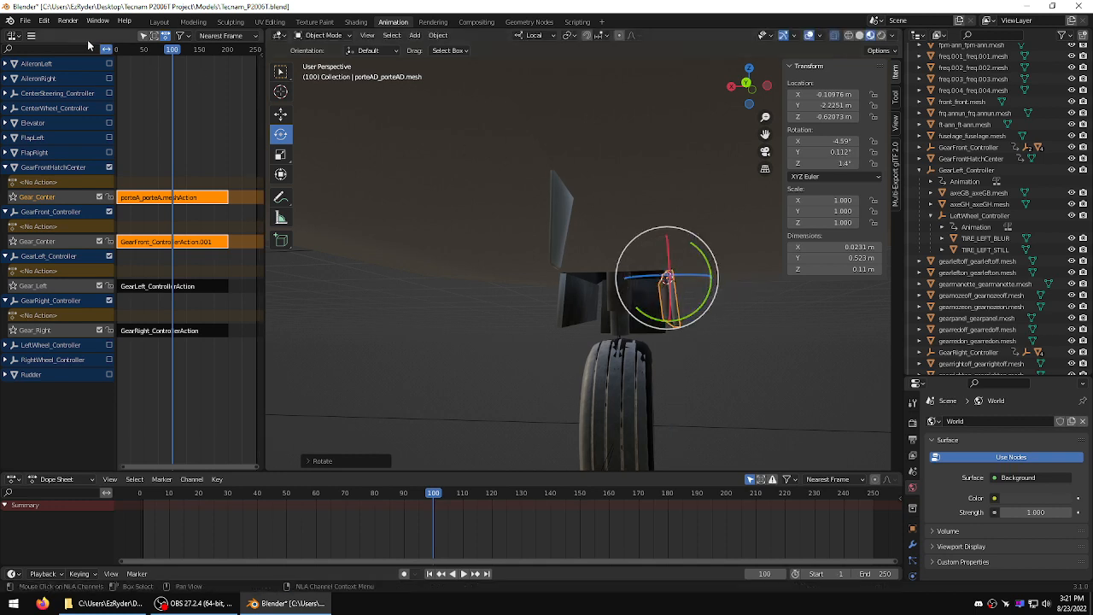
click(43, 21)
click(57, 34)
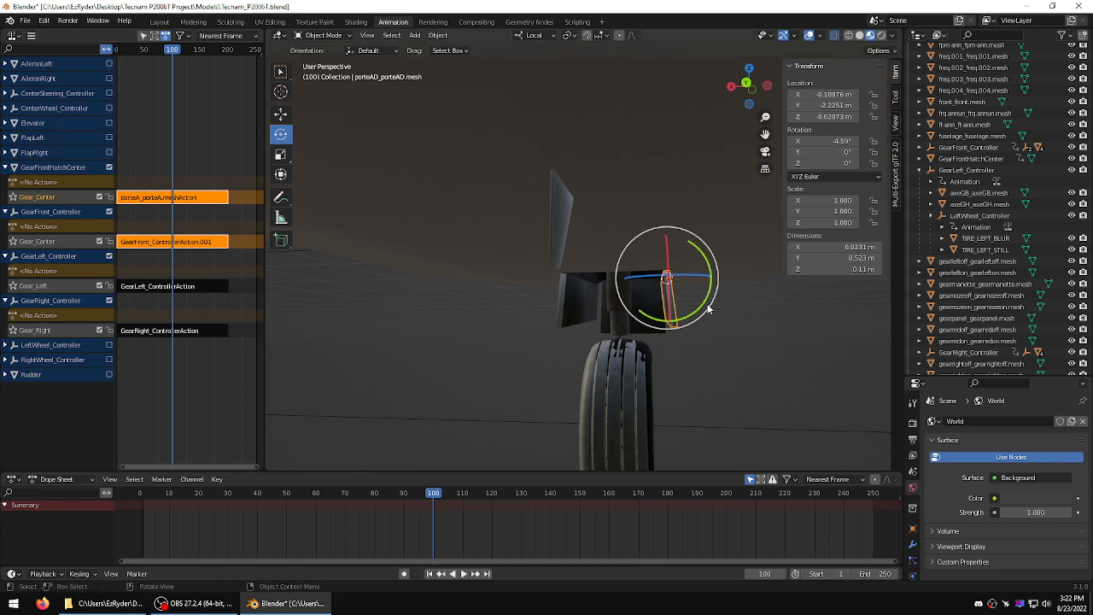
Step: Rotate the open side door about its local Y axis to about -4.96° and reselect the door
drag(705, 309, 701, 314)
middle_drag(702, 313, 775, 371)
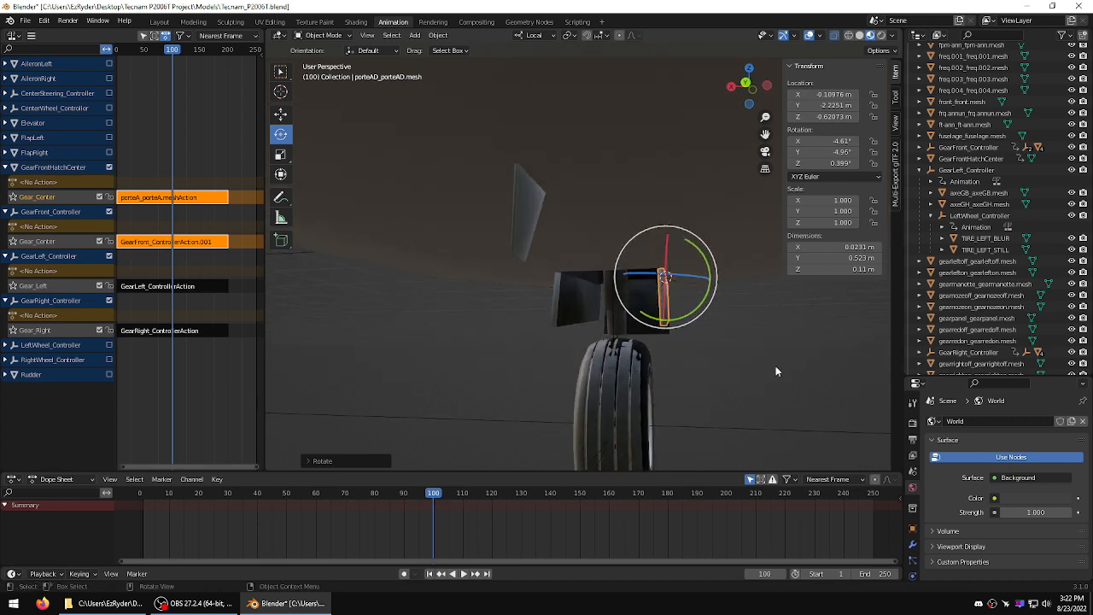
click(735, 385)
click(663, 286)
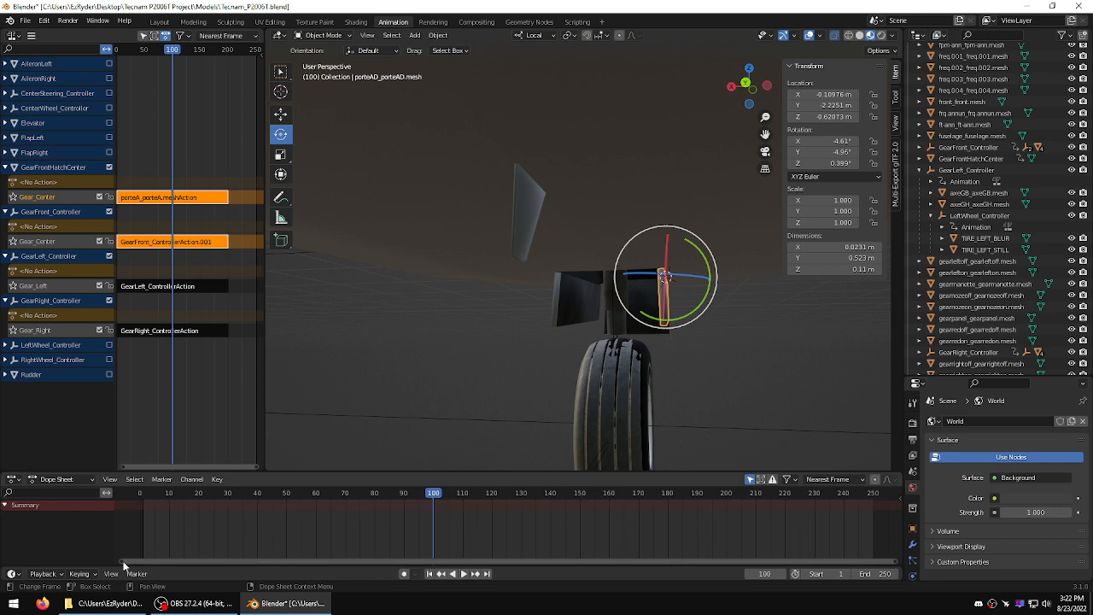
Step: Insert Location & Rotation keyframes for the open side door at frames 100 and 55
click(80, 573)
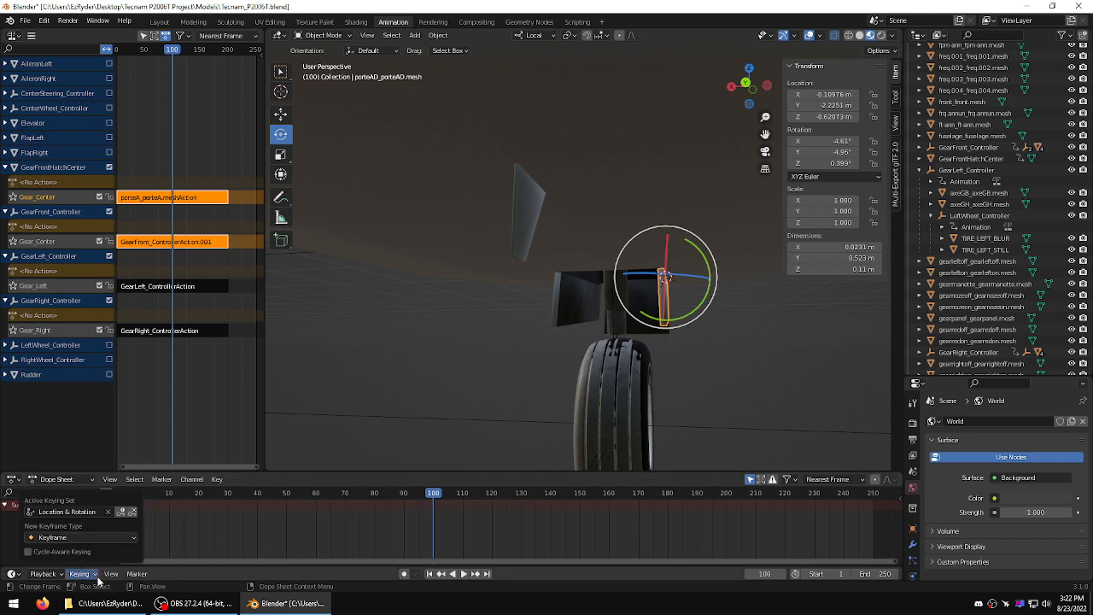
click(121, 511)
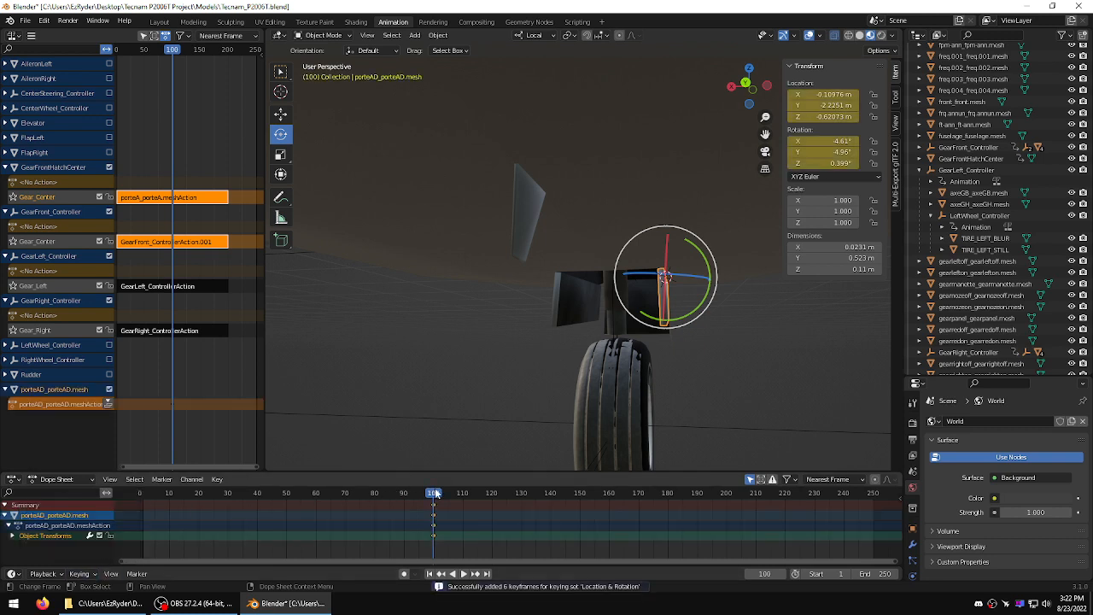
drag(434, 493, 301, 494)
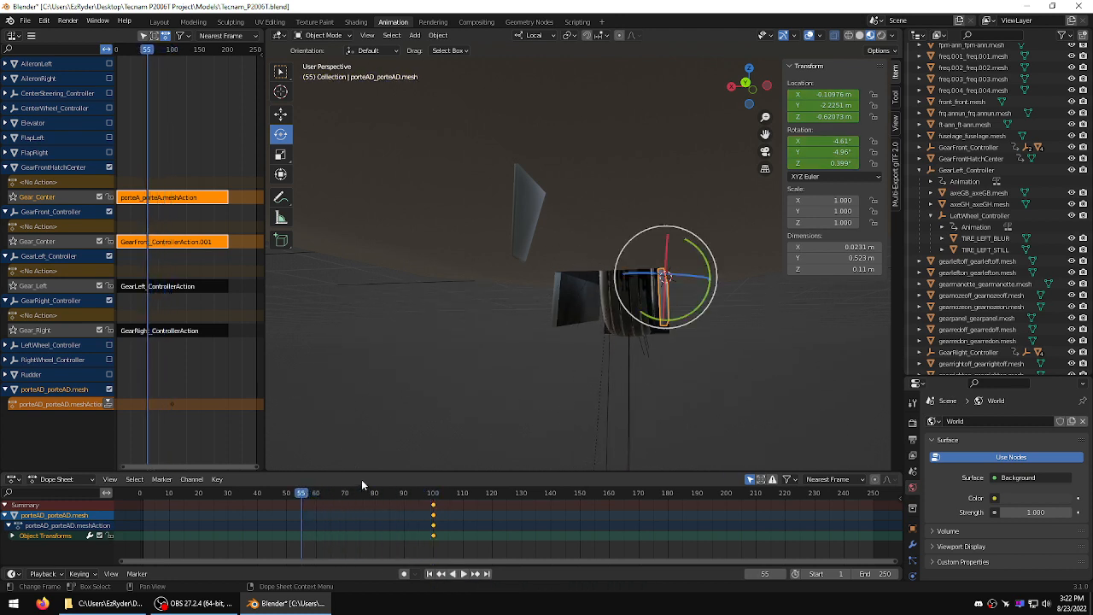
click(79, 573)
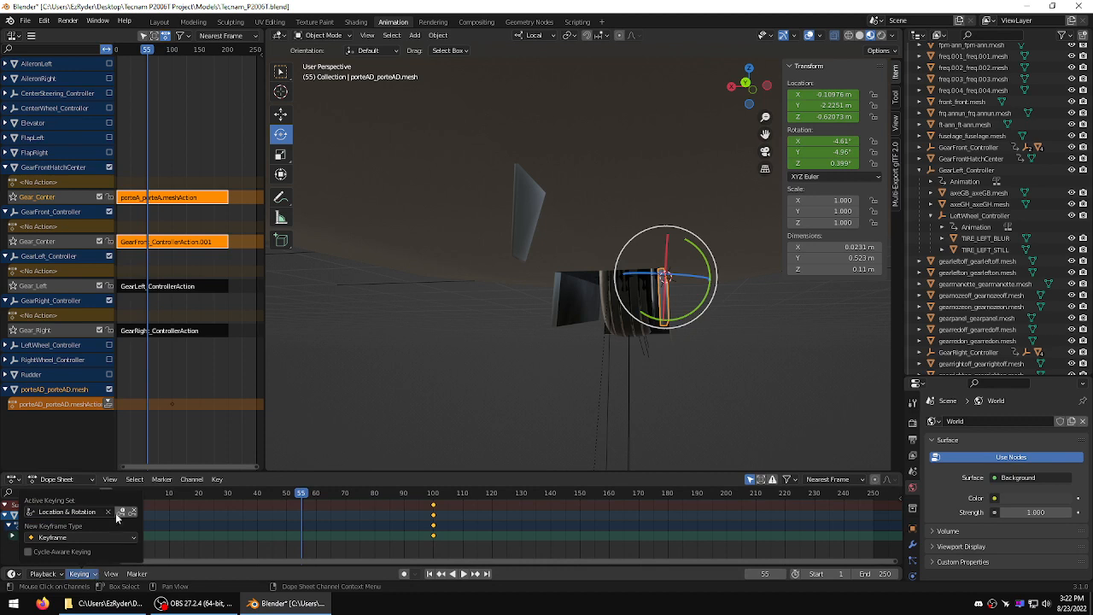
click(119, 512)
Step: Select the door's keyframes at frames 55 and 100 and change their interpolation mode
drag(461, 541, 333, 492)
right_click(427, 508)
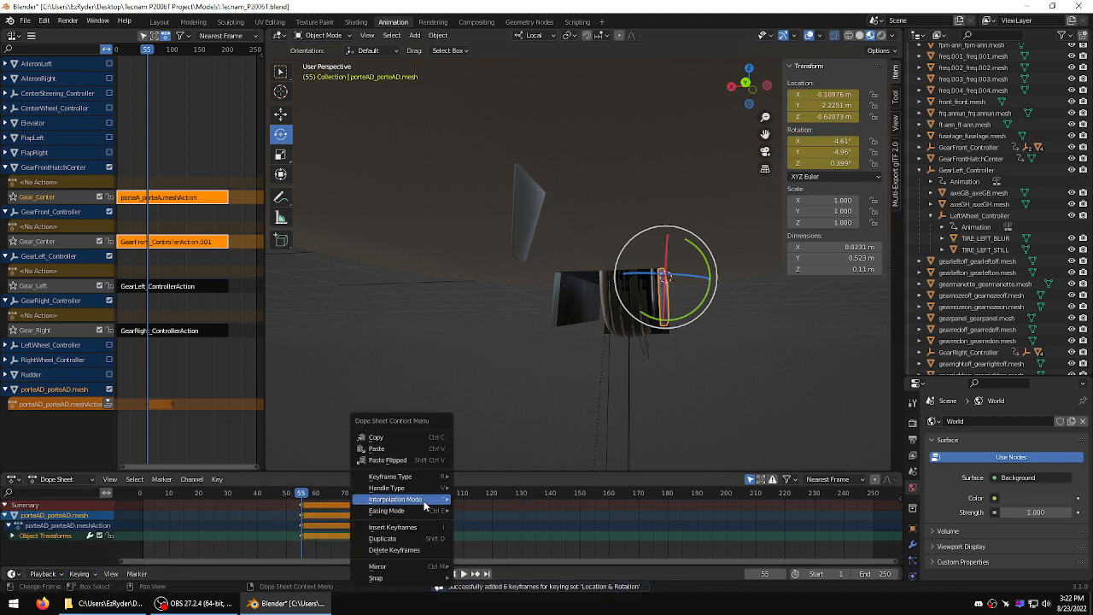
mouse_move(424, 505)
click(487, 442)
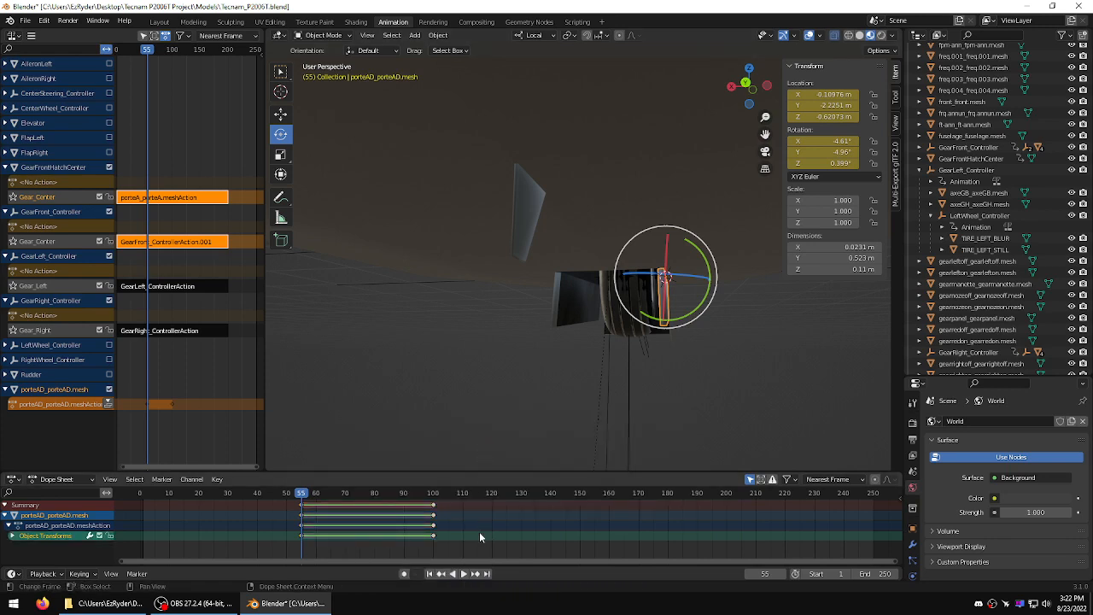
Step: At frame 0, rotate the side door about its hinge axis to the closed position, with Y rotation about -82.6°
drag(301, 495, 140, 494)
middle_drag(587, 415, 523, 401)
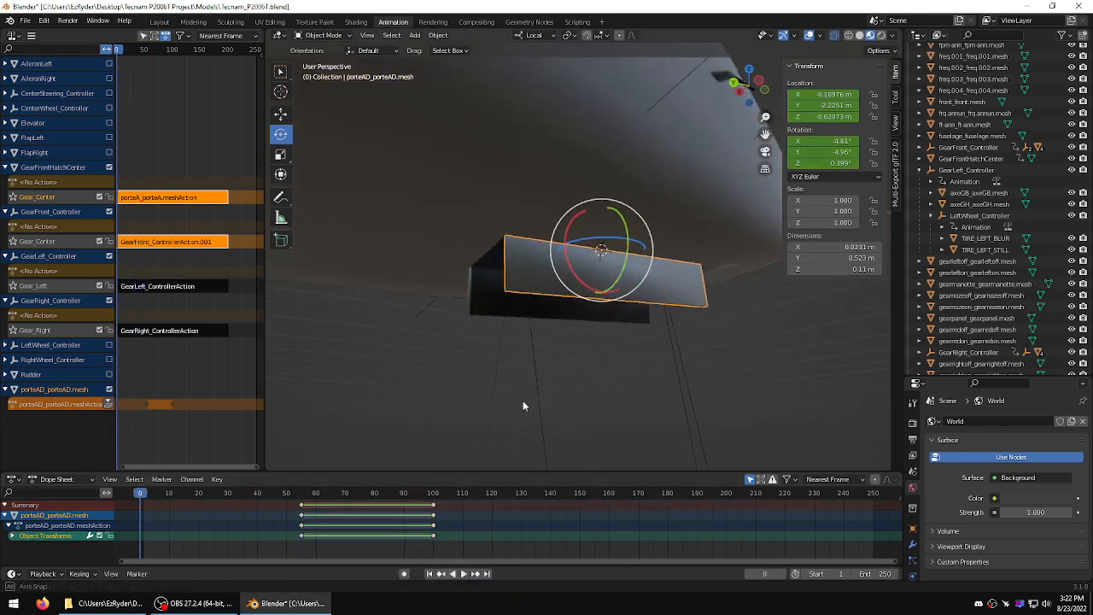
drag(589, 244, 593, 277)
middle_drag(642, 299, 744, 294)
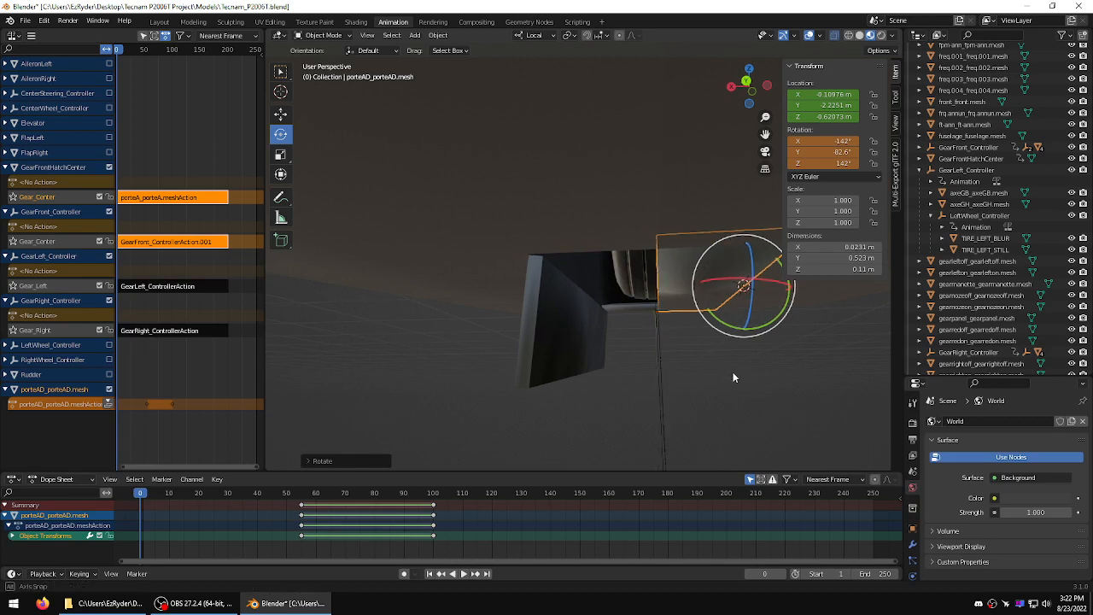
middle_drag(731, 379, 632, 385)
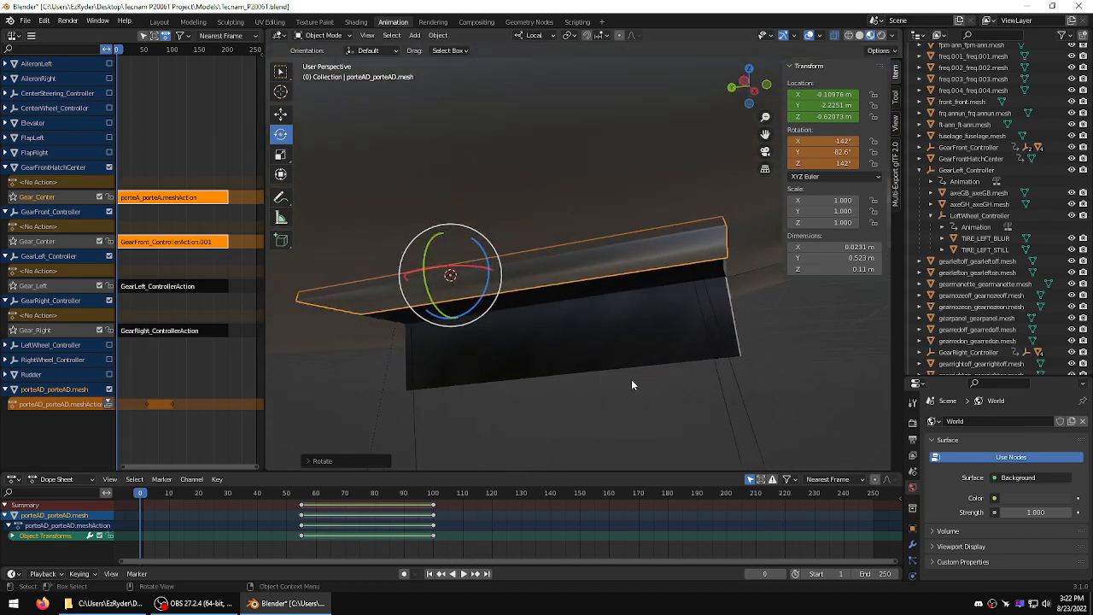
click(785, 388)
middle_drag(782, 383, 832, 376)
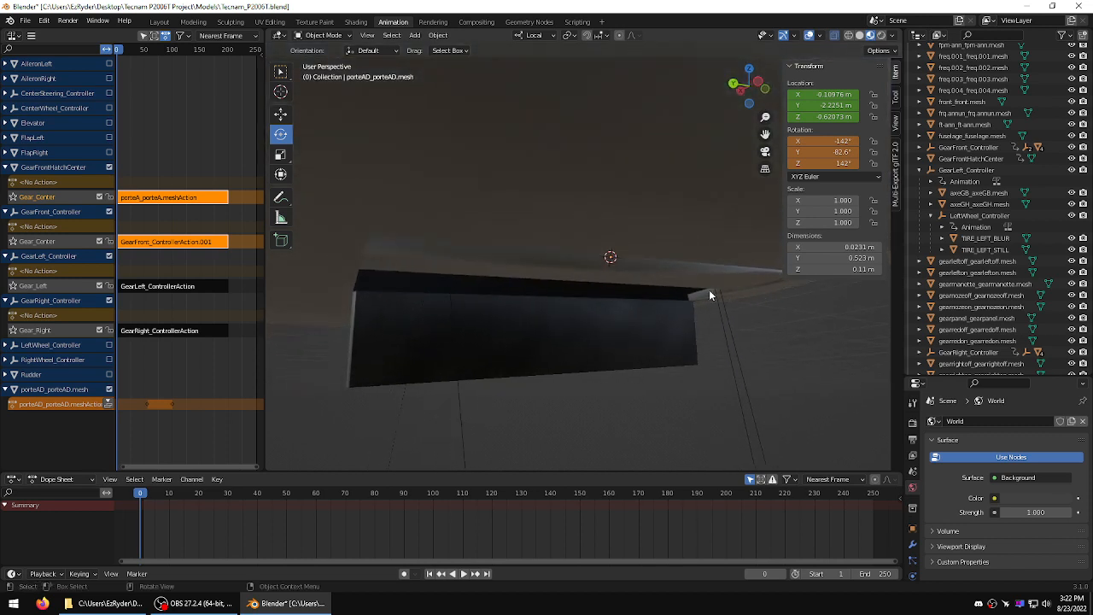
Step: Reselect the closed side door and insert a Location & Rotation keyframe at frame 0
click(654, 281)
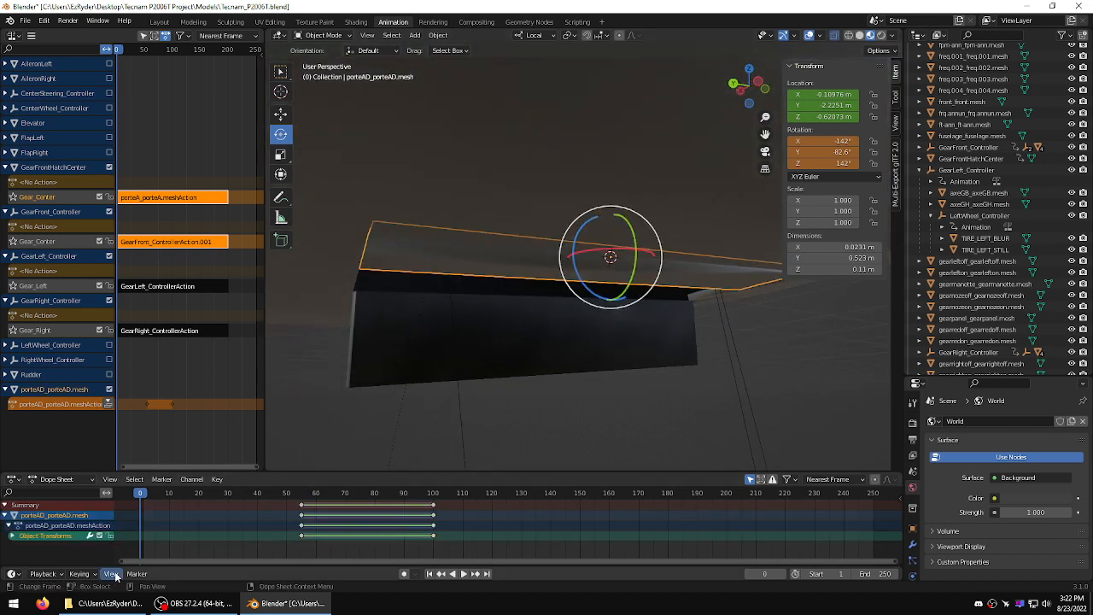
click(79, 573)
click(119, 511)
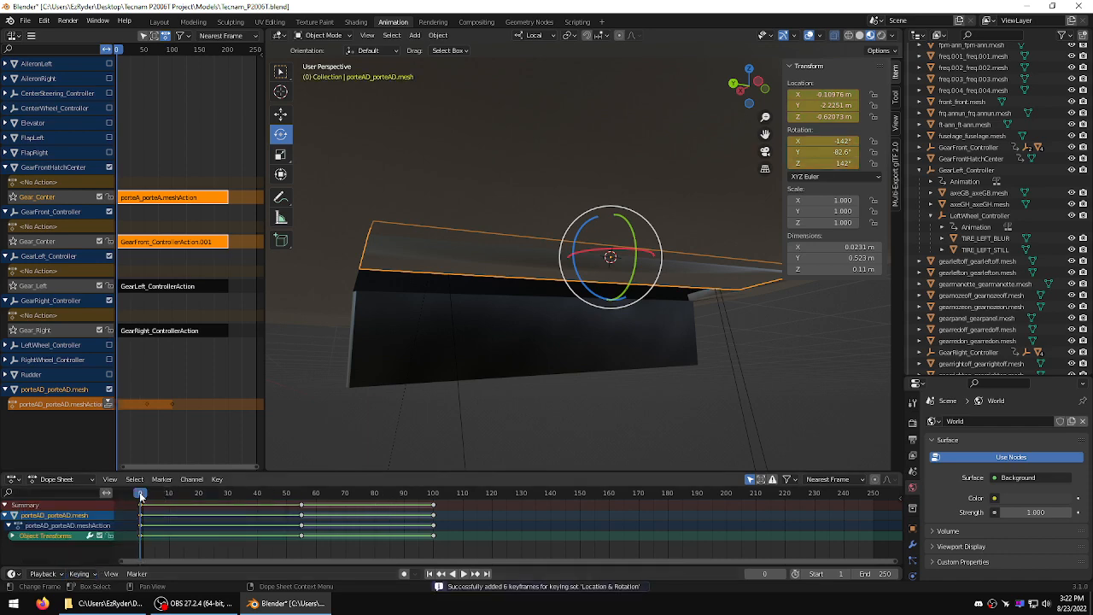
mouse_move(147, 498)
mouse_down()
mouse_move(379, 499)
mouse_move(118, 507)
mouse_move(434, 502)
mouse_move(133, 504)
mouse_up()
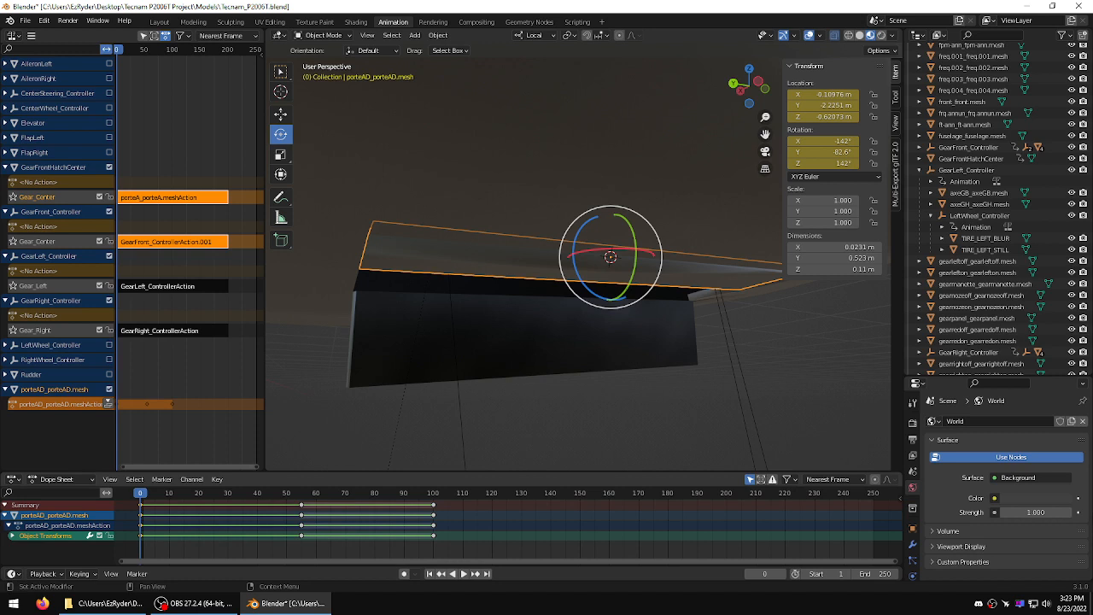
Step: Switch the side door's rotation mode to Quaternion (WXYZ), keeping the timeline at frame 0
click(879, 178)
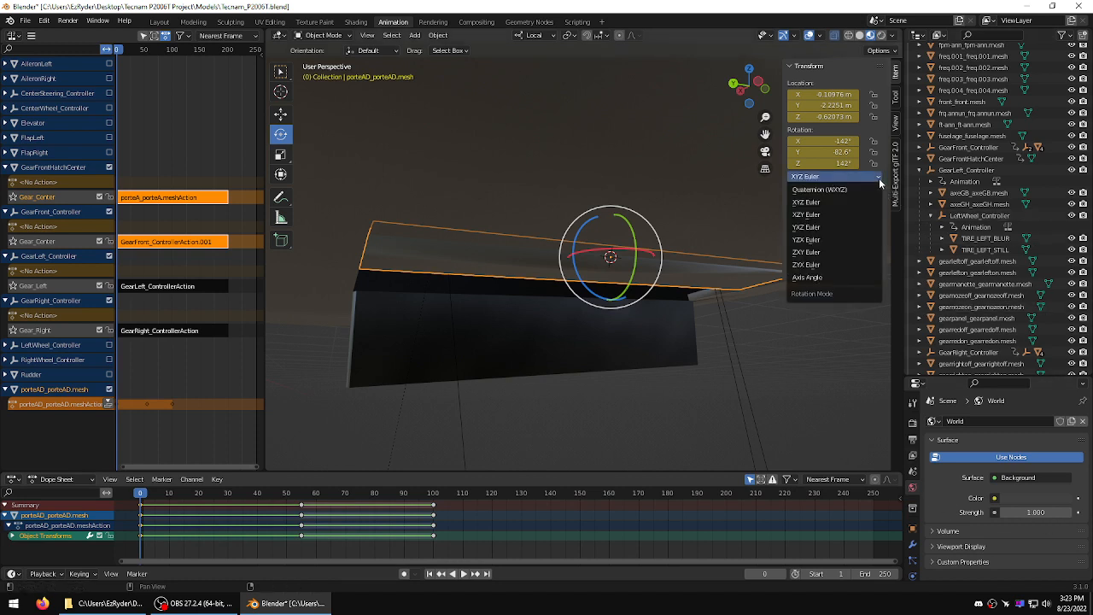
click(807, 189)
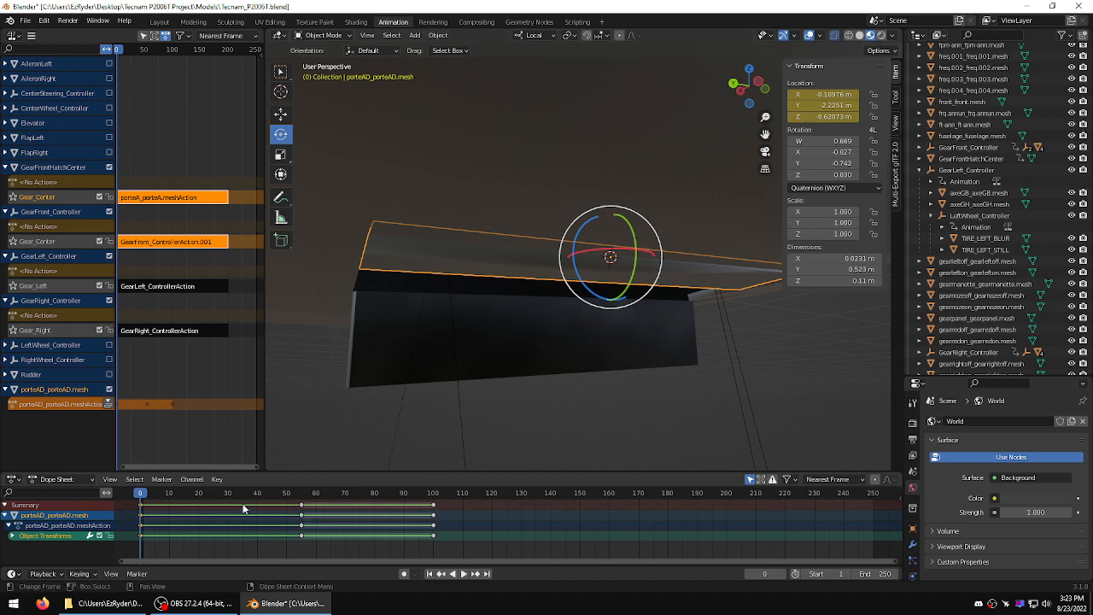
mouse_move(143, 499)
mouse_down()
mouse_move(415, 500)
mouse_move(141, 499)
mouse_up()
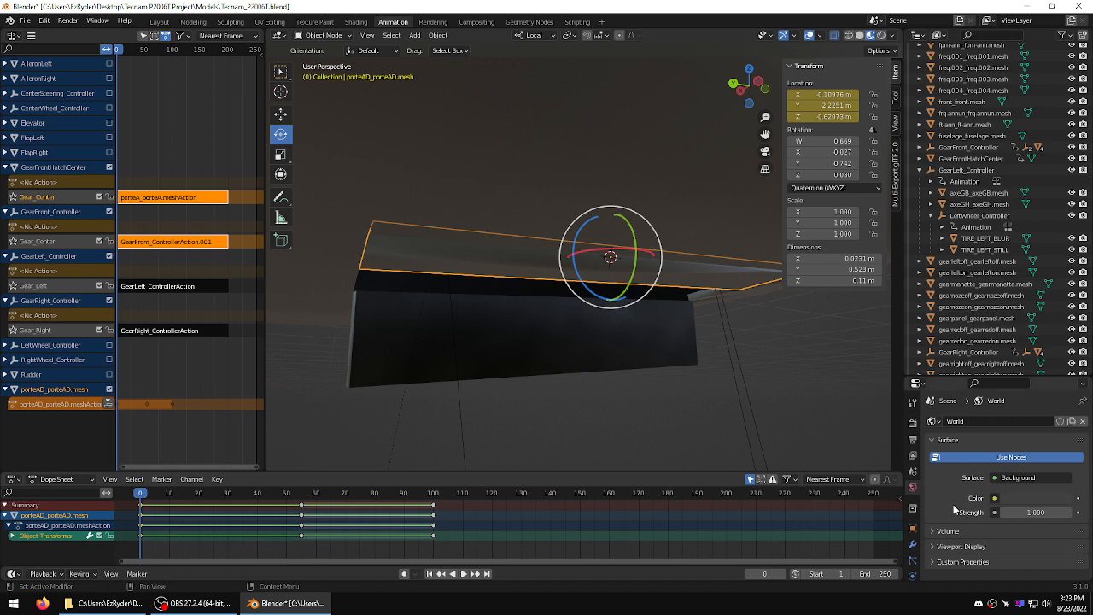
Step: Select all of the side door's keyframes in the Dope Sheet and delete them
drag(451, 551, 144, 493)
right_click(431, 535)
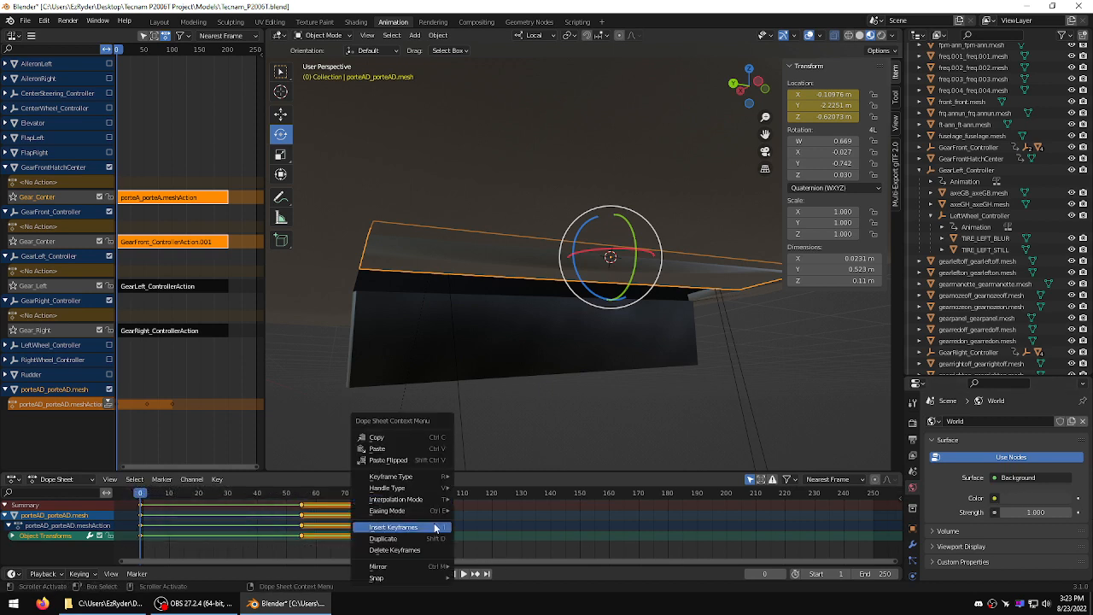
click(401, 547)
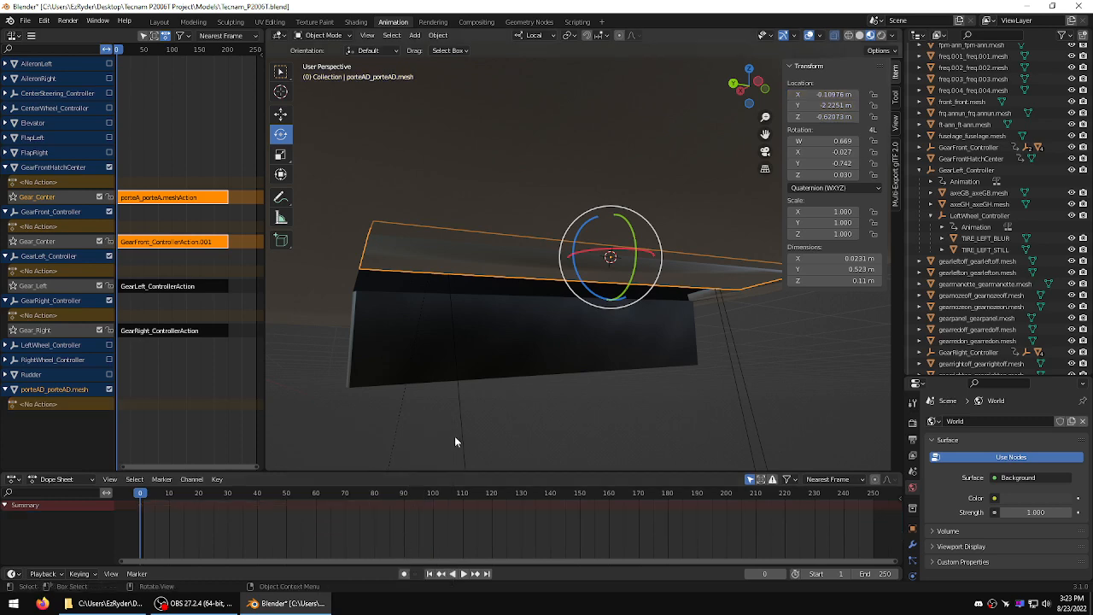
middle_drag(454, 436, 343, 463)
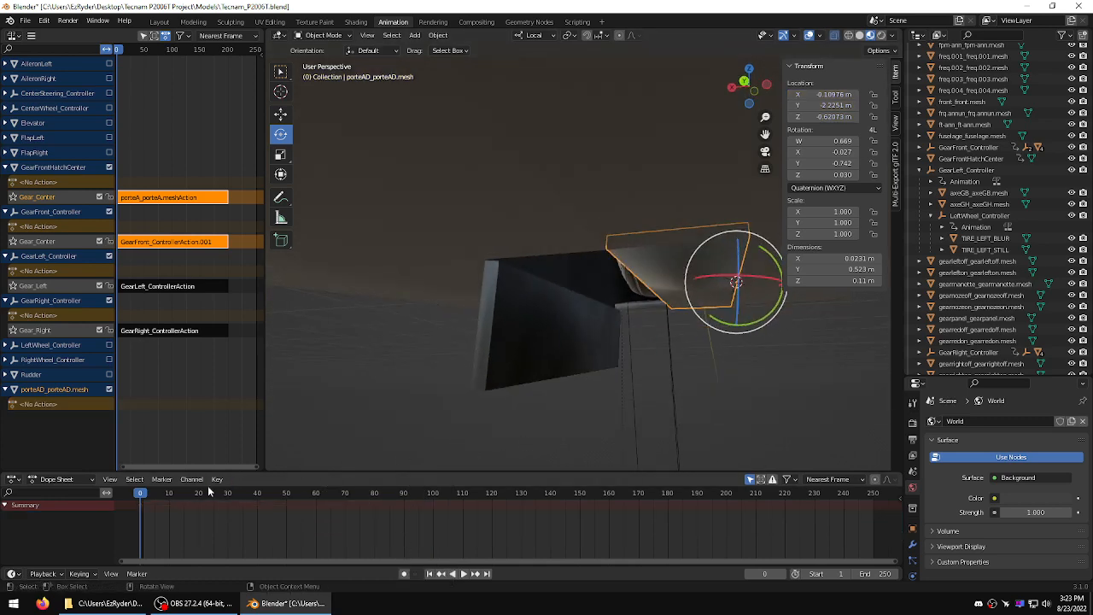
Step: Insert Location & Rotation keyframes for the side door, closed at frame 0 and rotated open about its hinge at frame 55
click(95, 575)
click(120, 512)
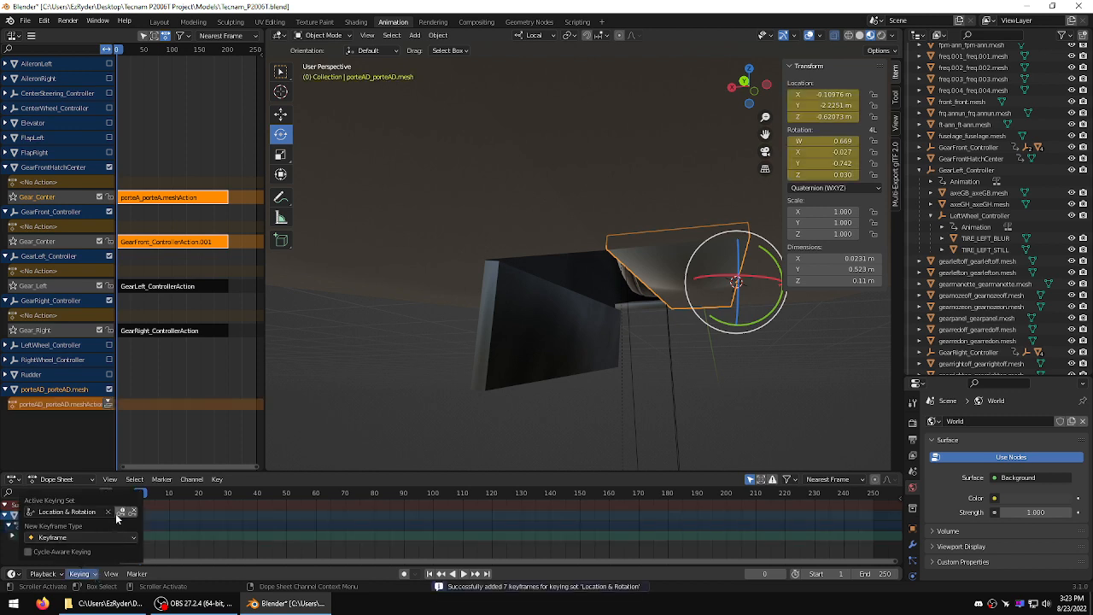
drag(141, 497, 300, 501)
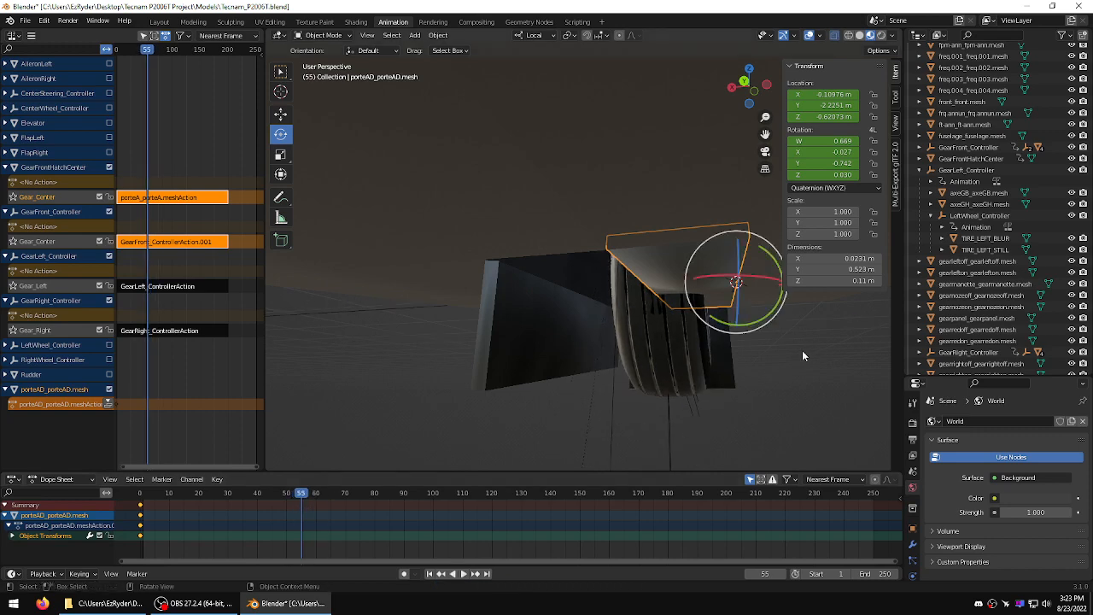
middle_drag(803, 355, 795, 357)
drag(740, 325, 767, 268)
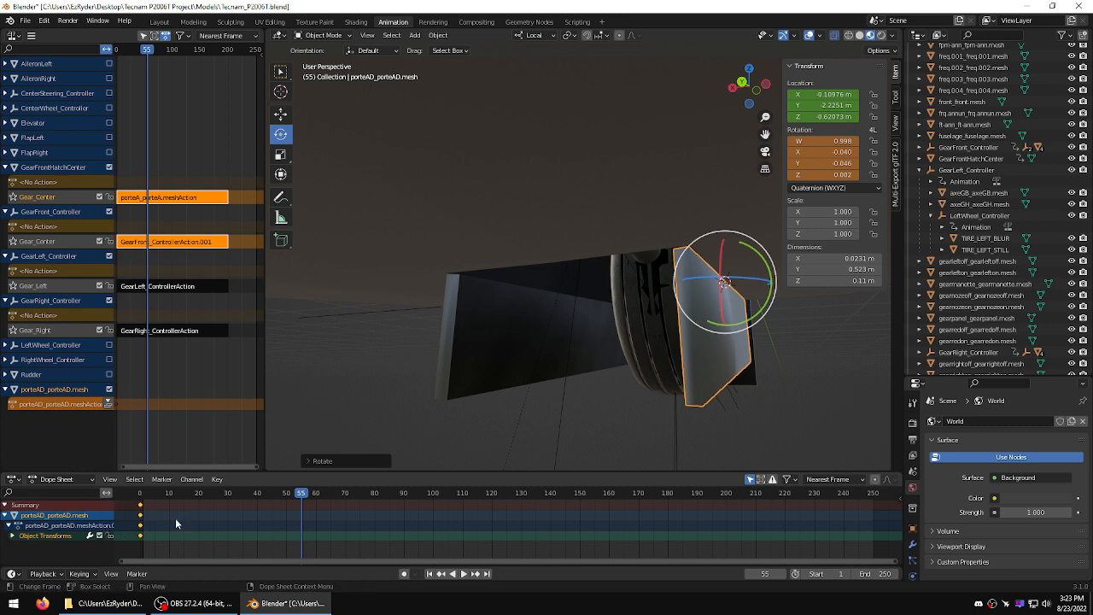
click(92, 574)
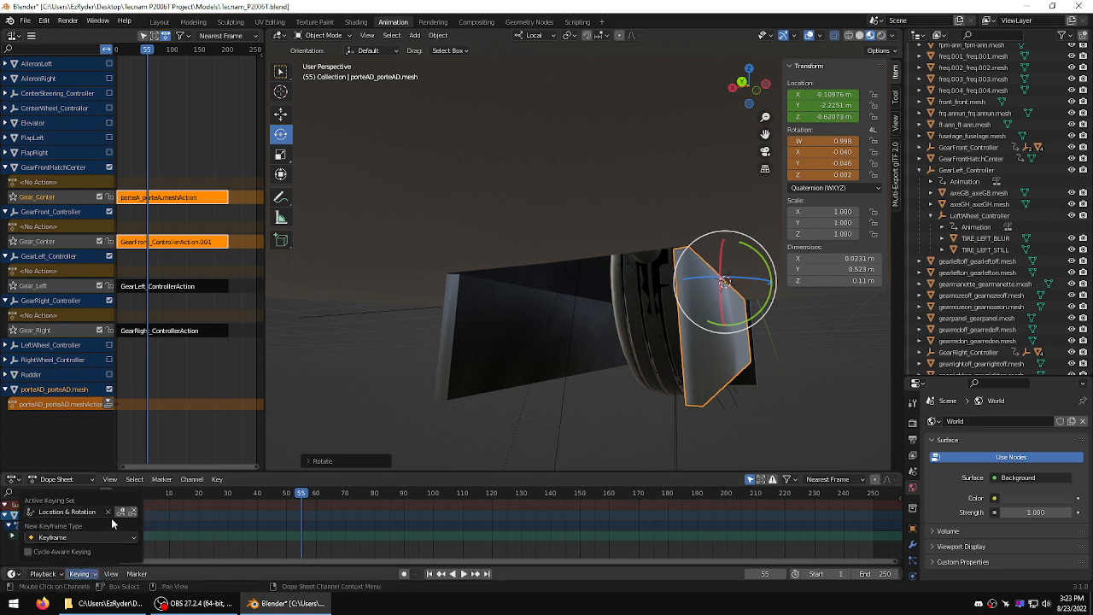
click(122, 512)
Step: Set the interpolation mode of all the side door's keyframes to Linear
drag(325, 544, 128, 487)
right_click(143, 515)
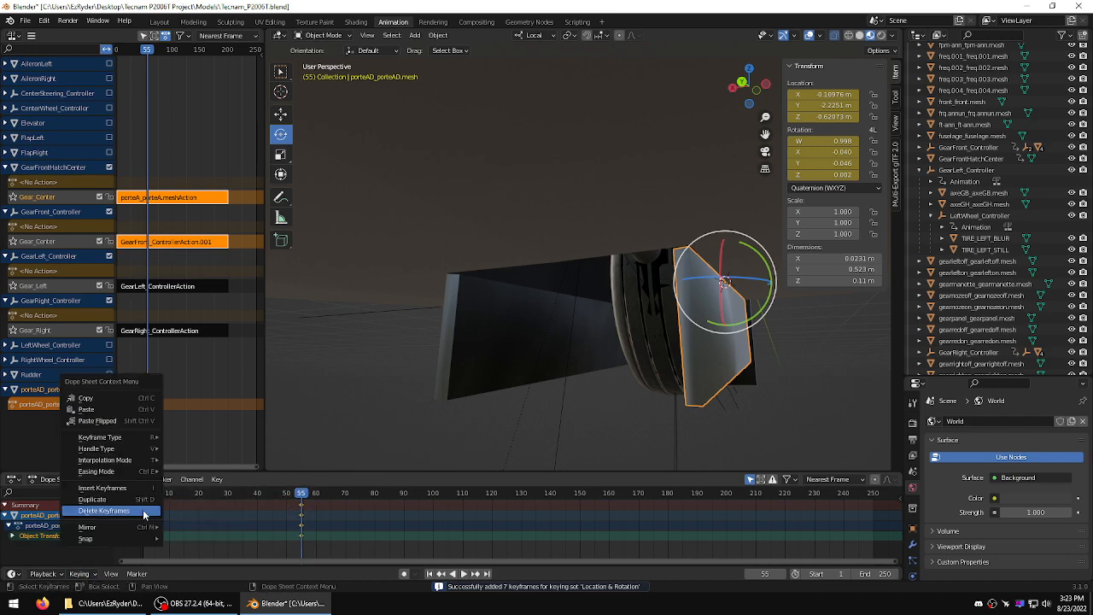
mouse_move(111, 460)
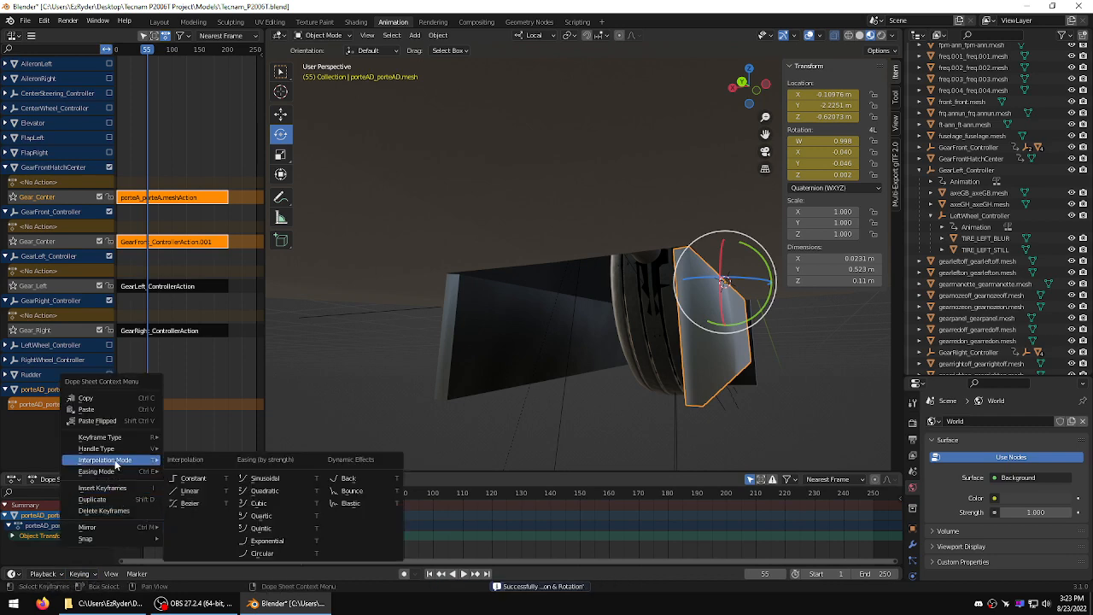
click(193, 497)
Step: Insert a Location & Rotation keyframe for the open side door at frame 100
key(space)
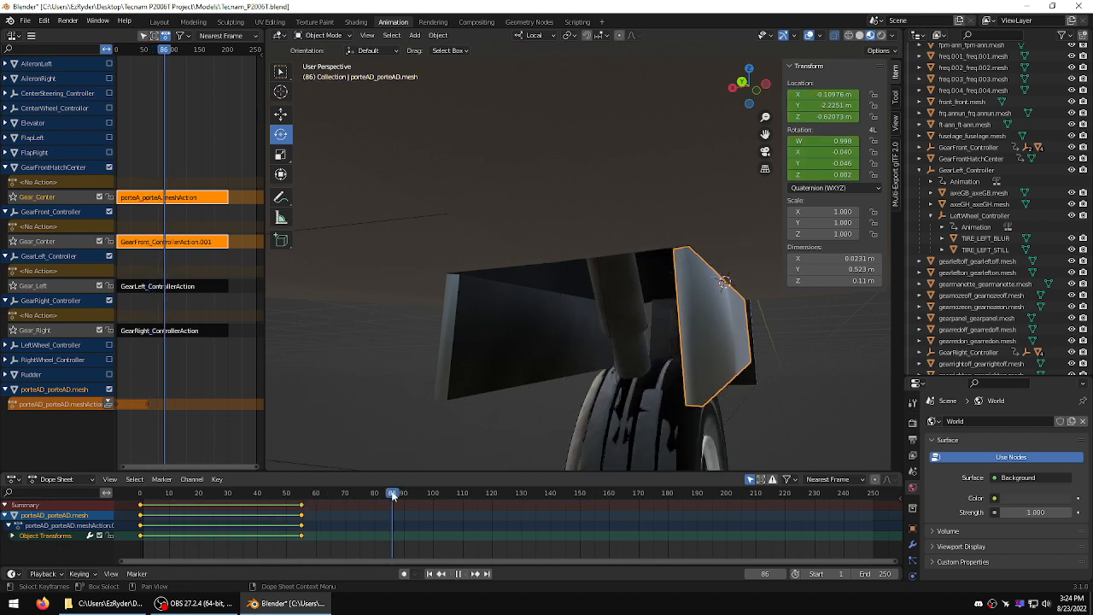
drag(423, 497, 434, 493)
key(space)
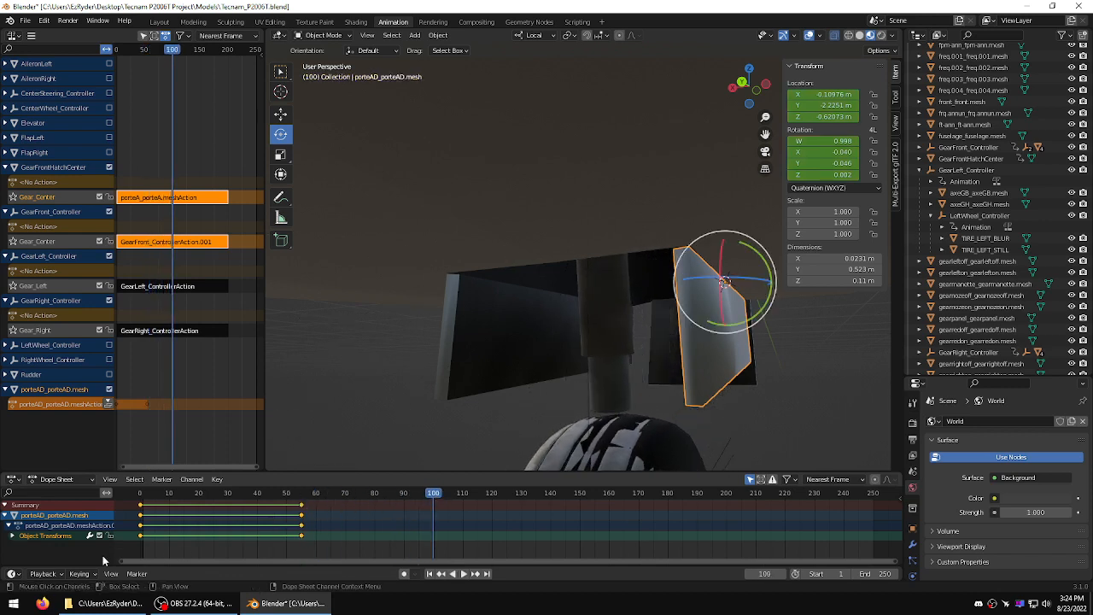
click(79, 573)
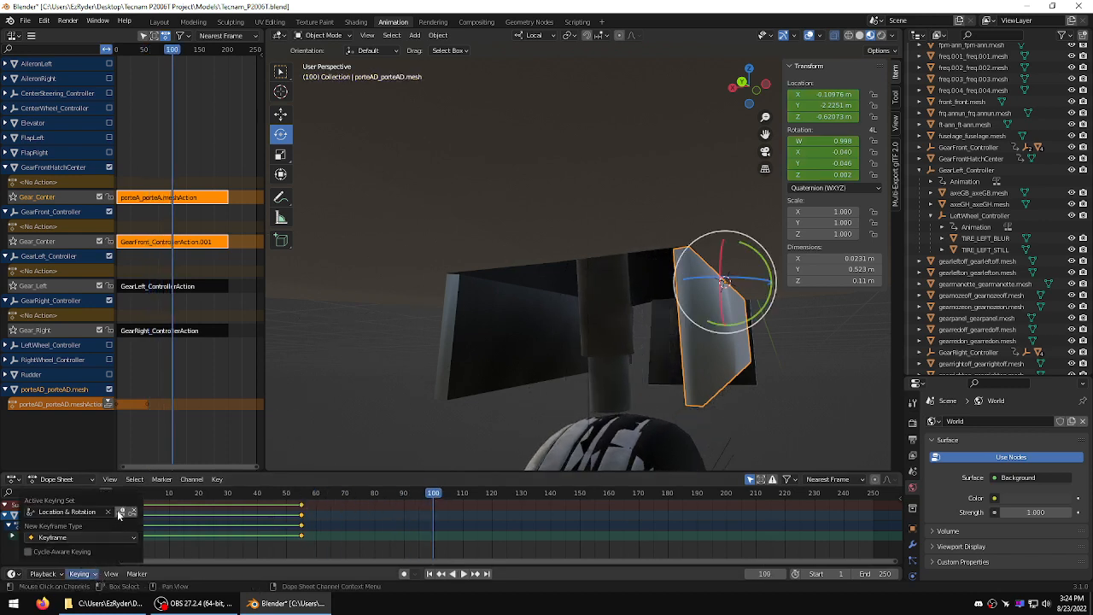
click(121, 511)
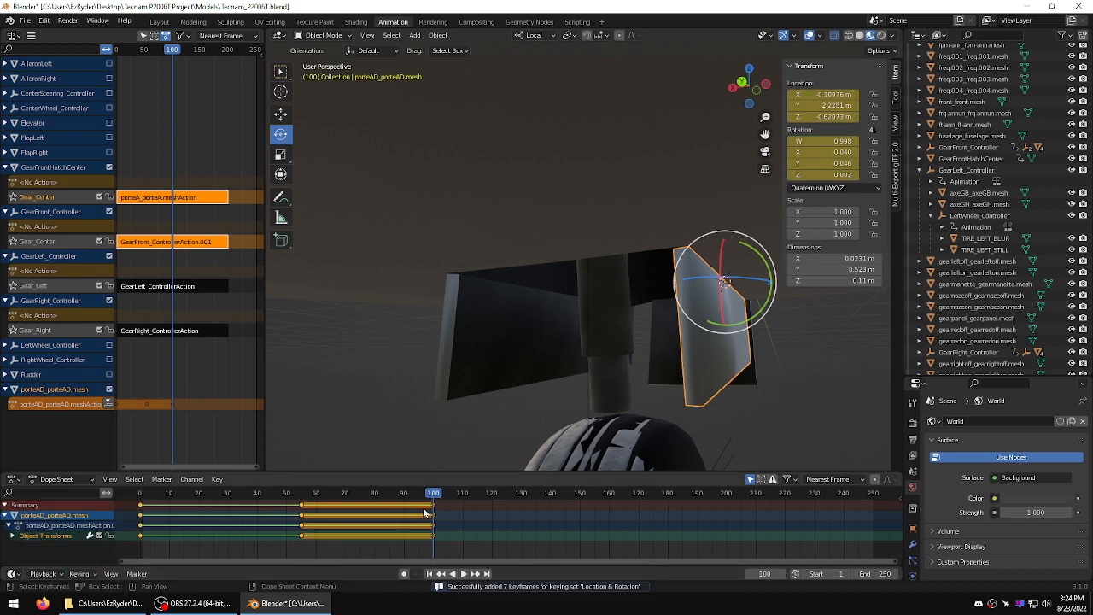
Step: Check the open side door against the moving gear, and insert its Location & Rotation keyframe at frame 200
click(328, 551)
drag(433, 493, 346, 489)
middle_drag(405, 432, 425, 427)
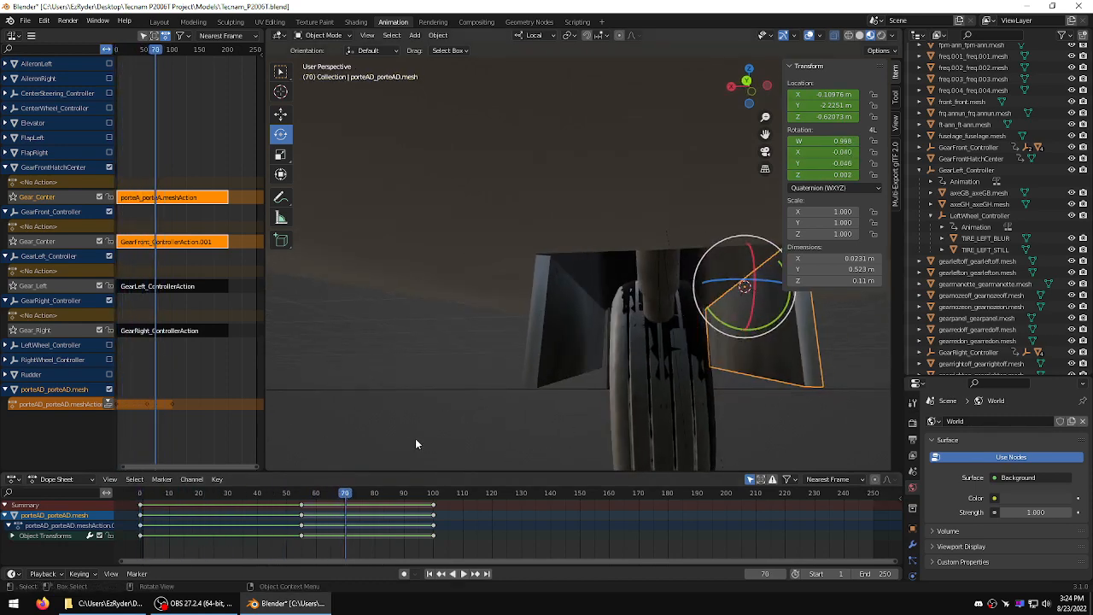
drag(347, 493, 372, 492)
click(378, 445)
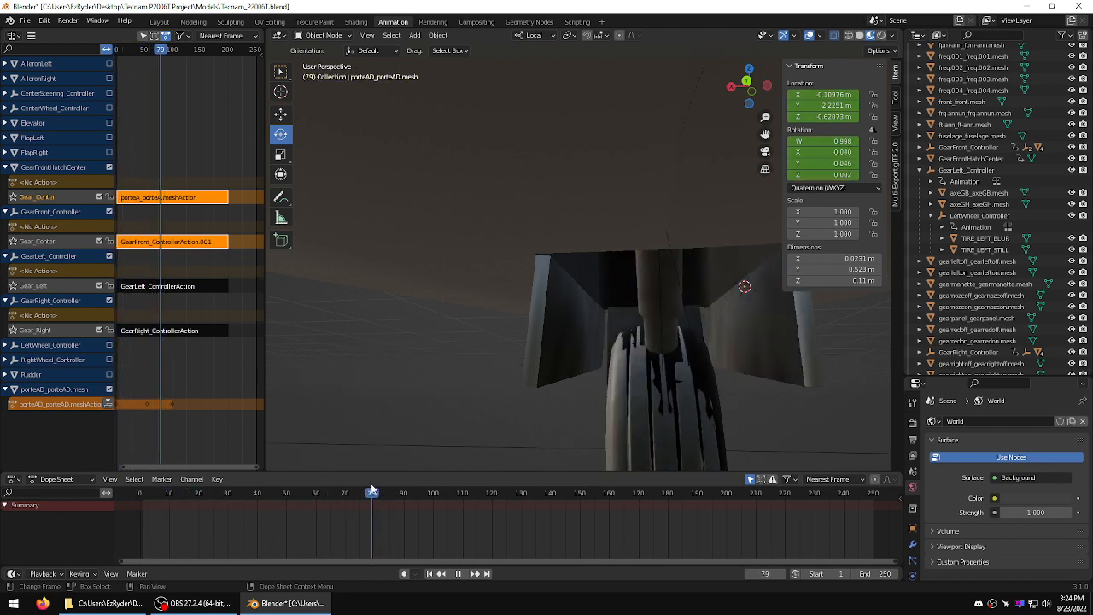
click(774, 371)
key(space)
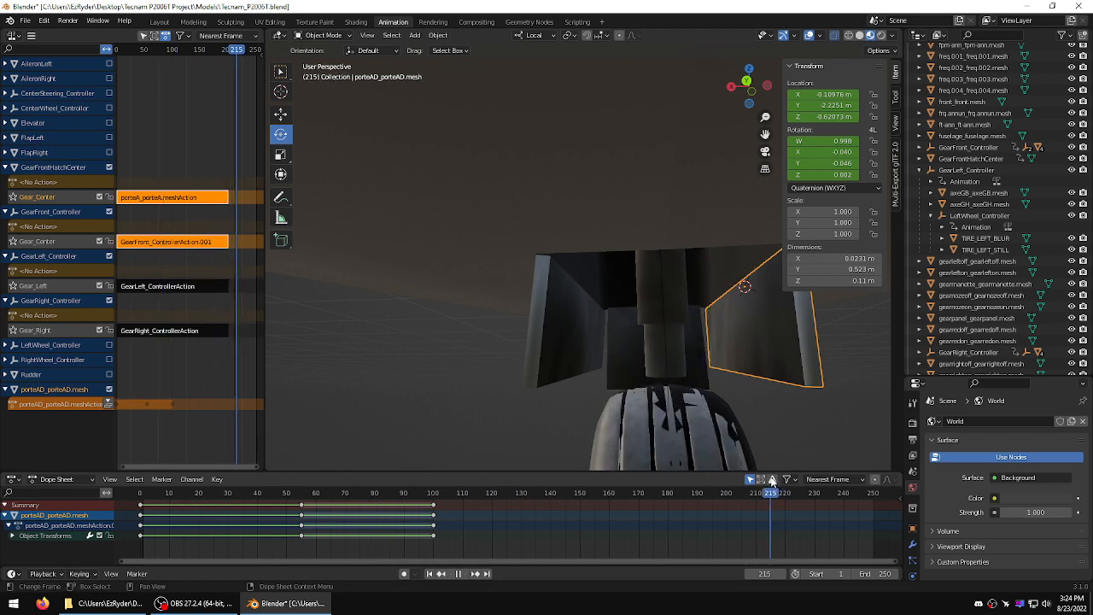
drag(771, 483, 728, 487)
key(space)
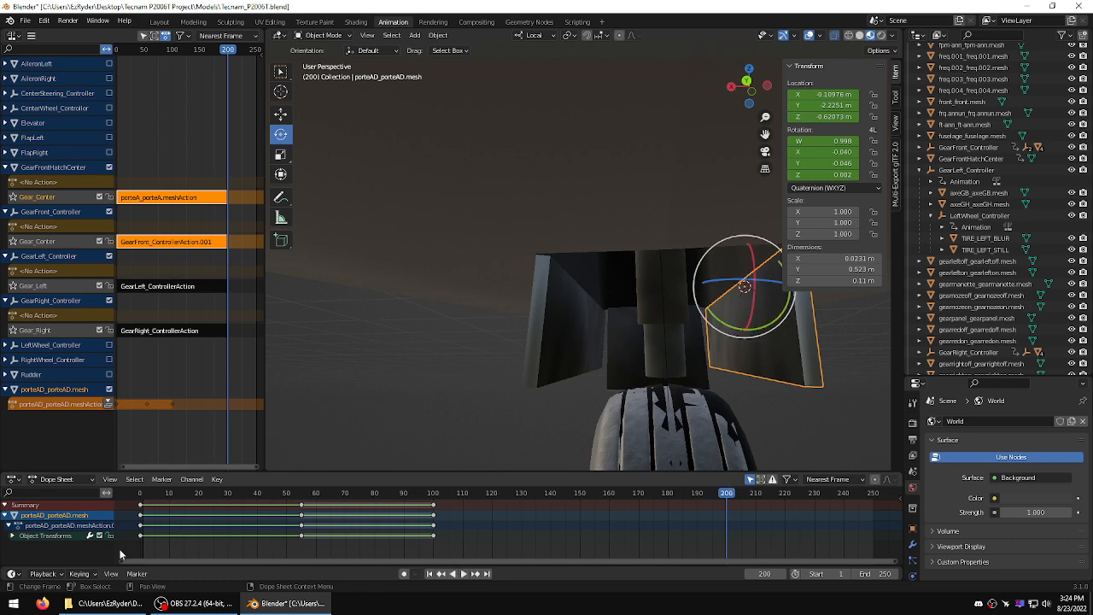
click(80, 573)
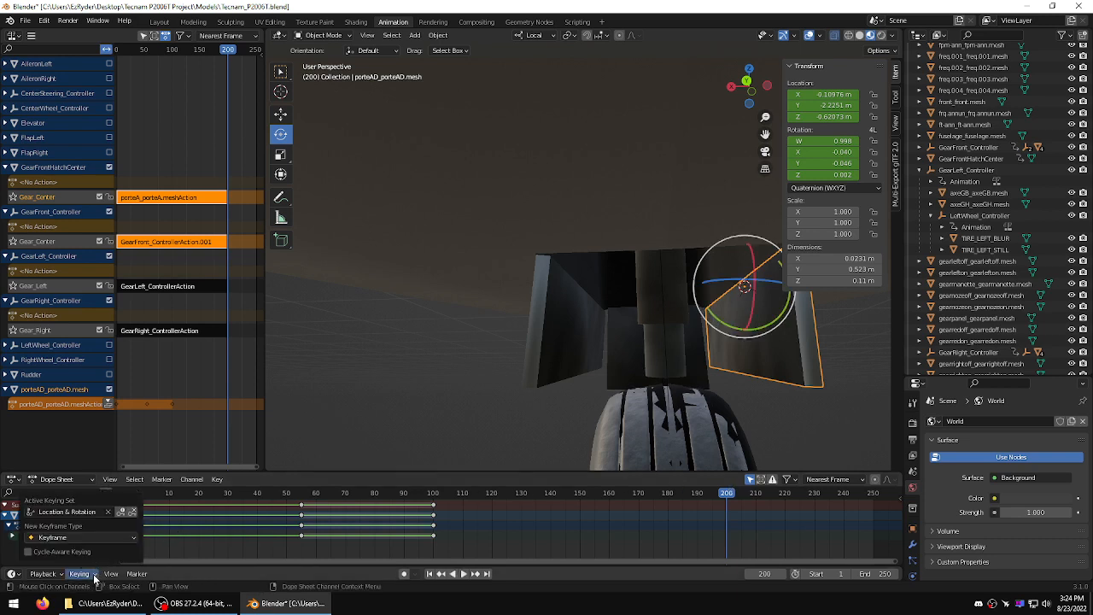
click(120, 513)
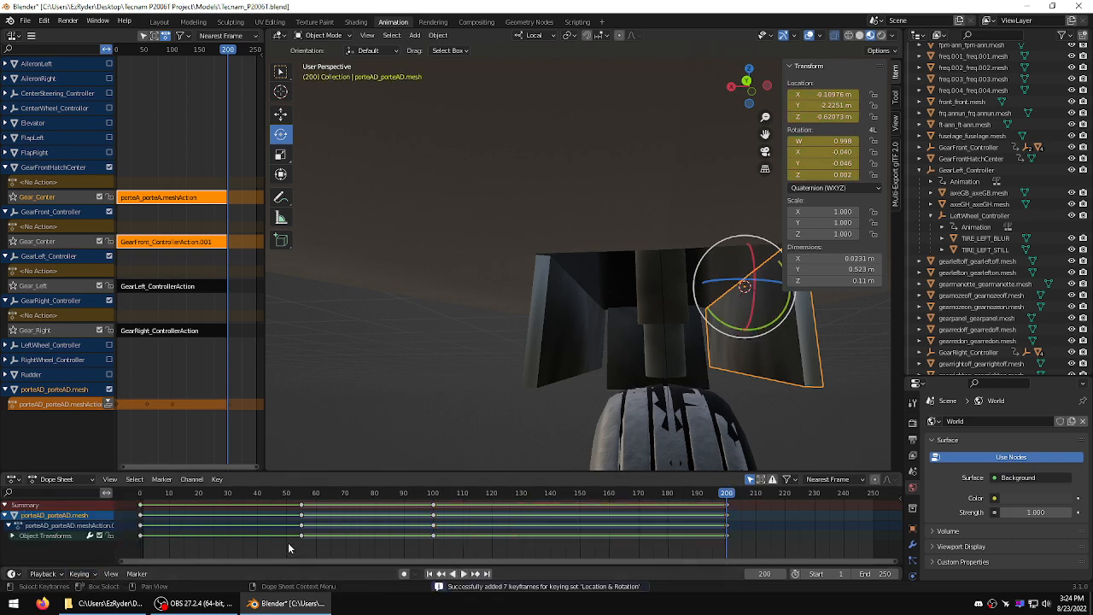
Step: Push the side door's action down to an NLA track and rename the door object GearHatchFrontRight
click(106, 406)
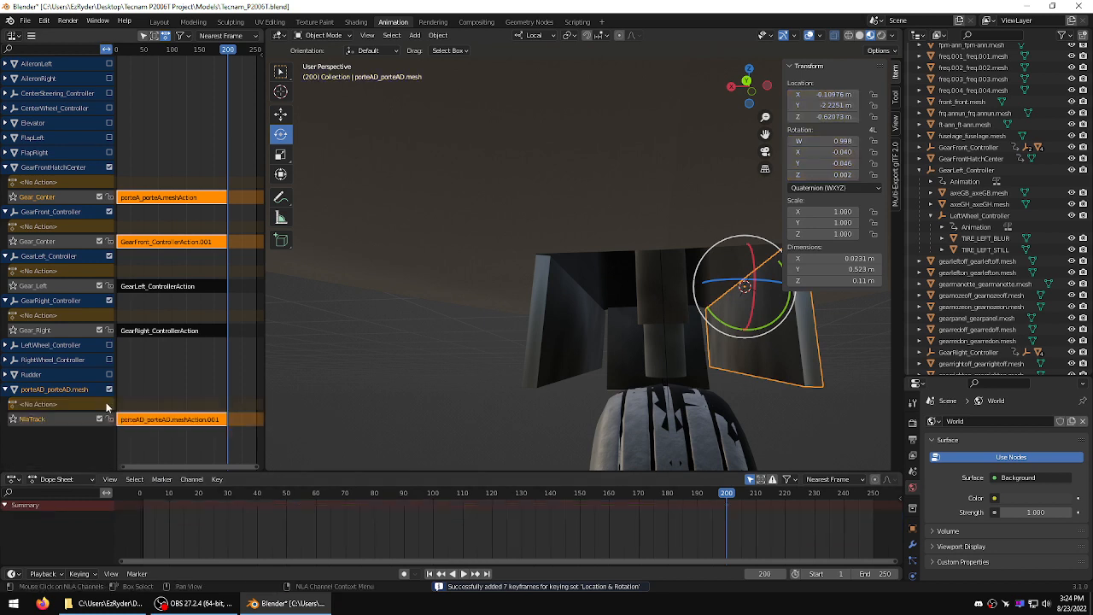
double_click(56, 390)
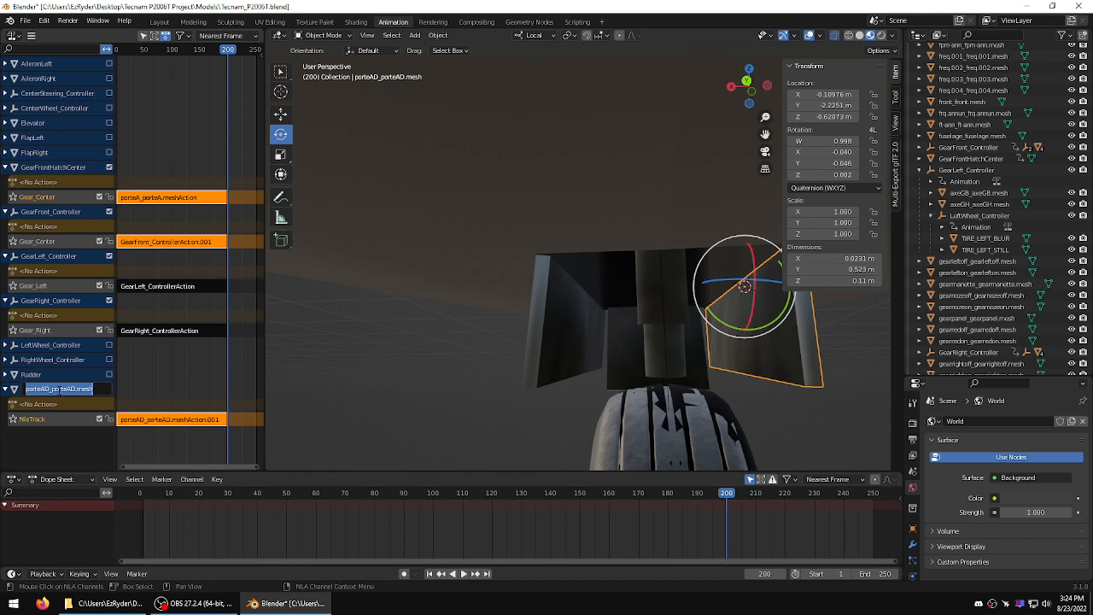
text(Gear)
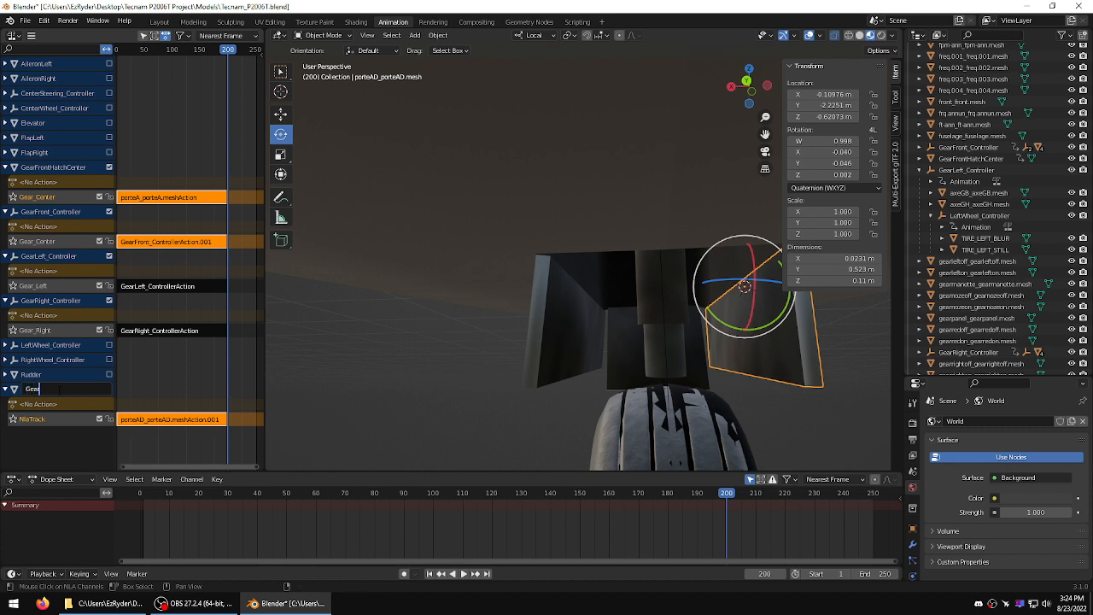
text(HatchFrontR)
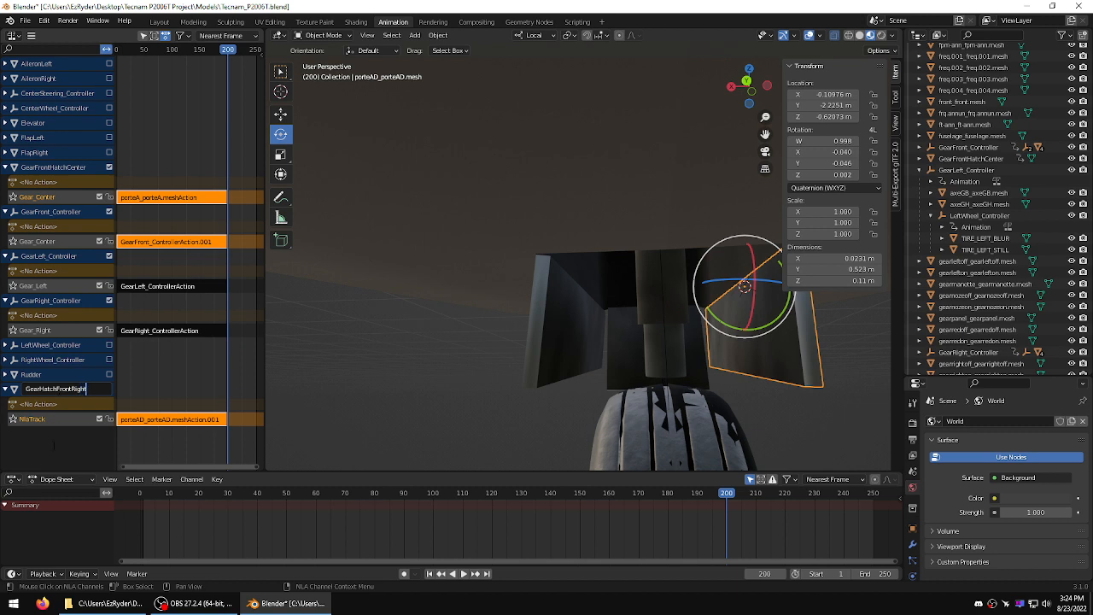
text(ight)
key(Tab)
key(Escape)
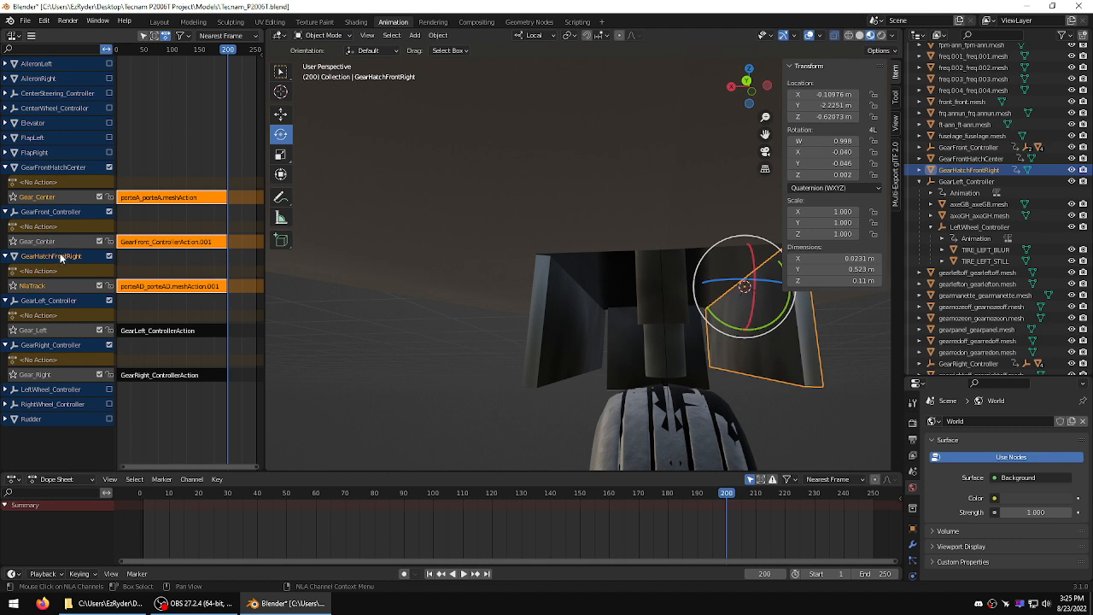
Step: Rename the NLA track of GearHatchFrontRight as Gear_Center
double_click(37, 285)
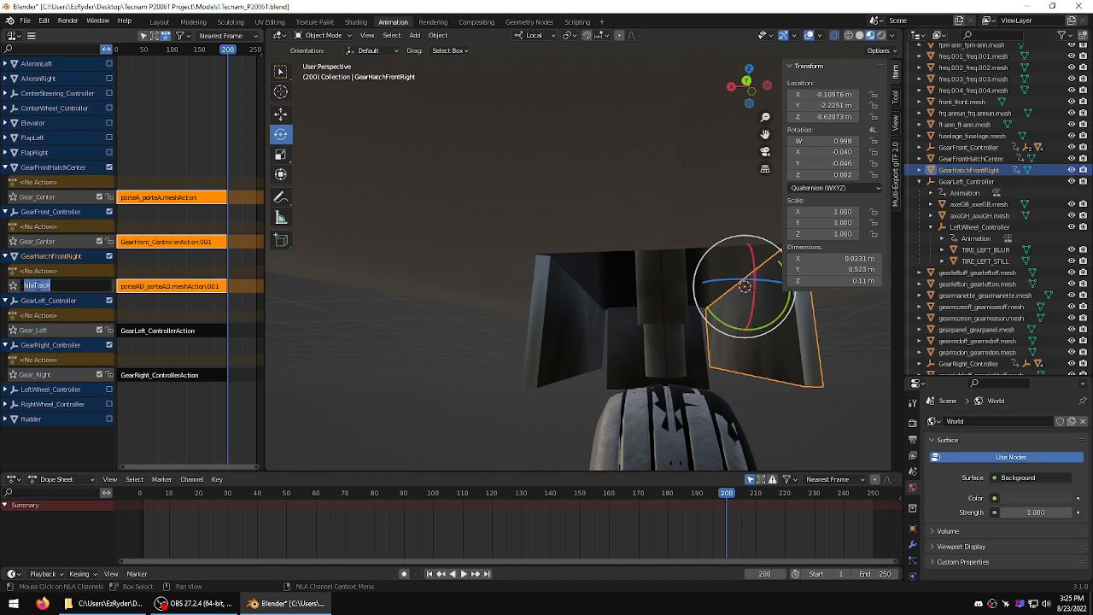
text(Gea)
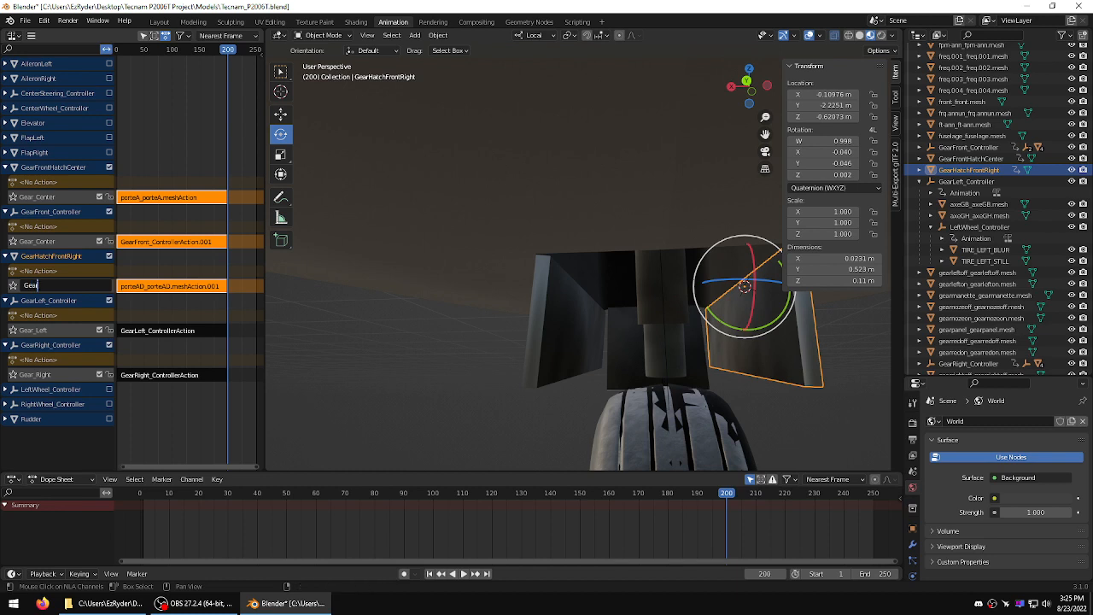
text(r_Center)
key(Return)
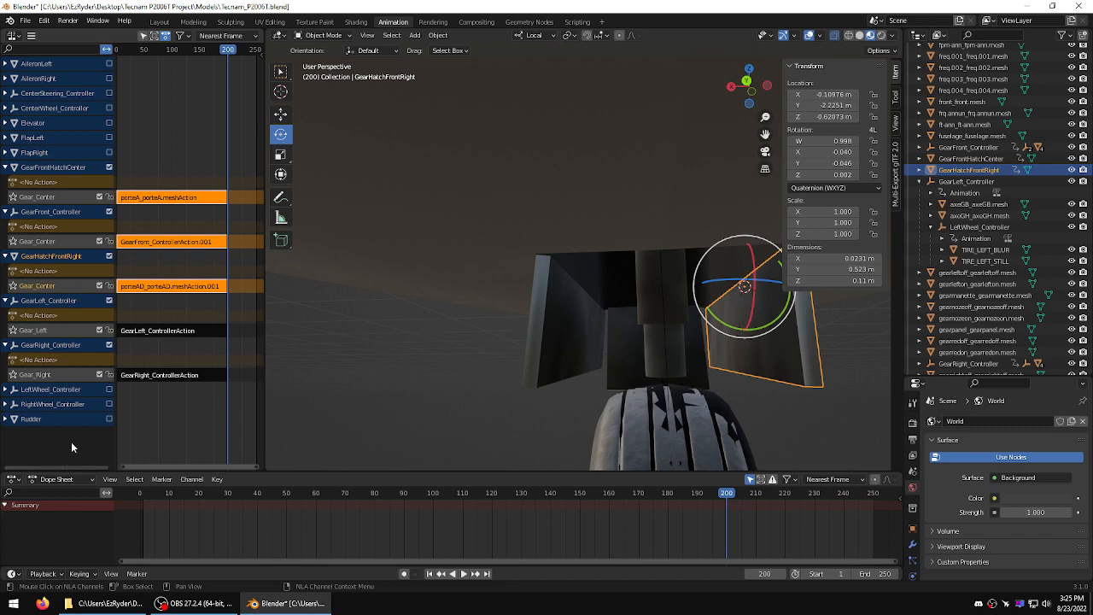
Step: Select the opposite side door, place the 3D cursor midway along its upper hinge edge, and set its origin to the cursor
middle_drag(388, 355, 563, 349)
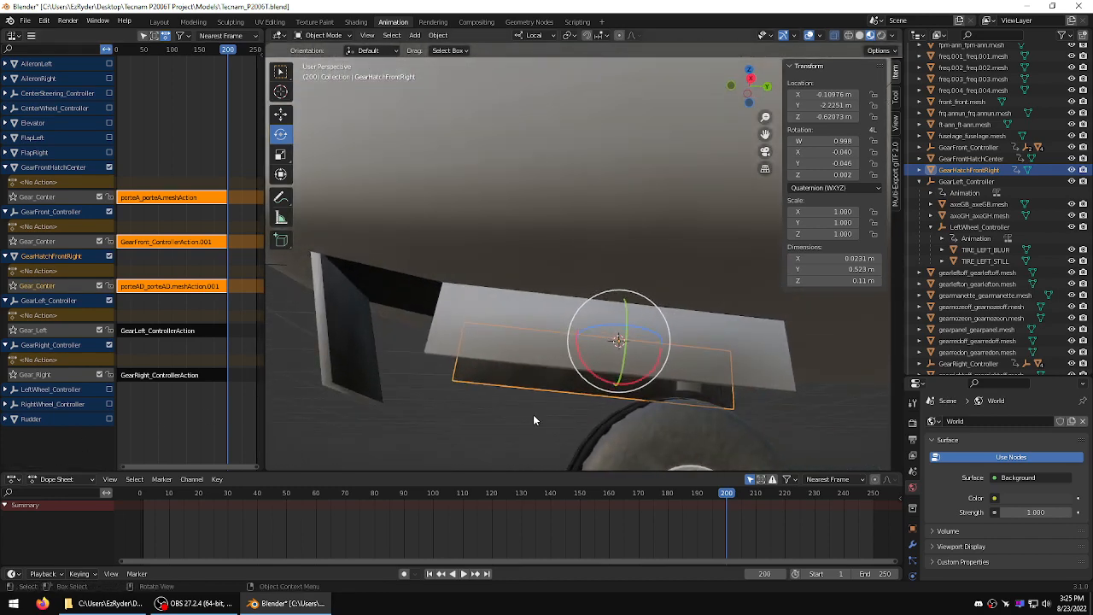
click(604, 331)
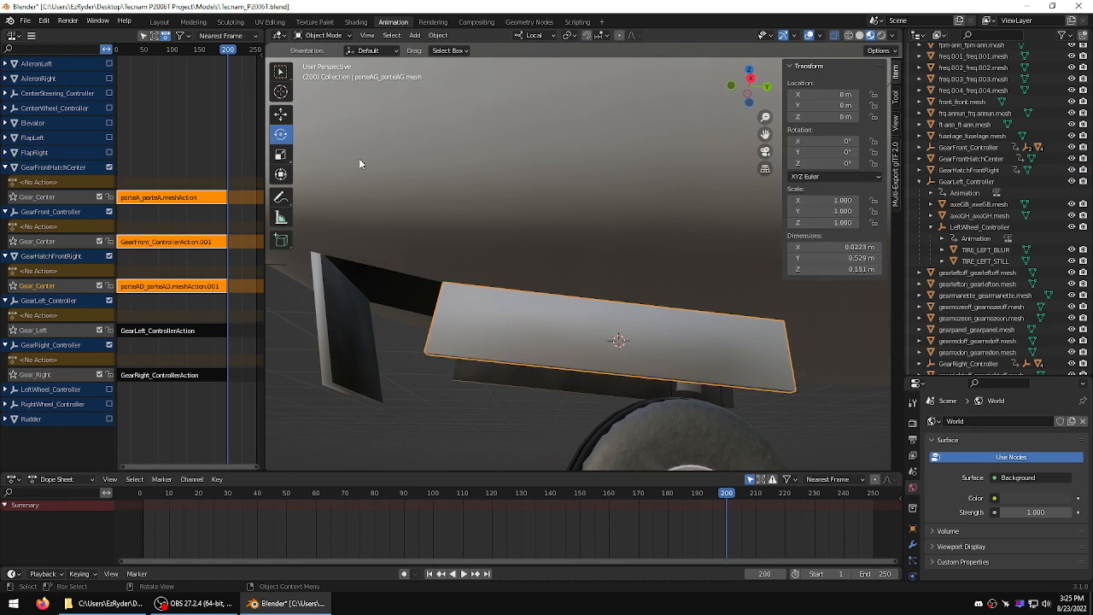
click(280, 92)
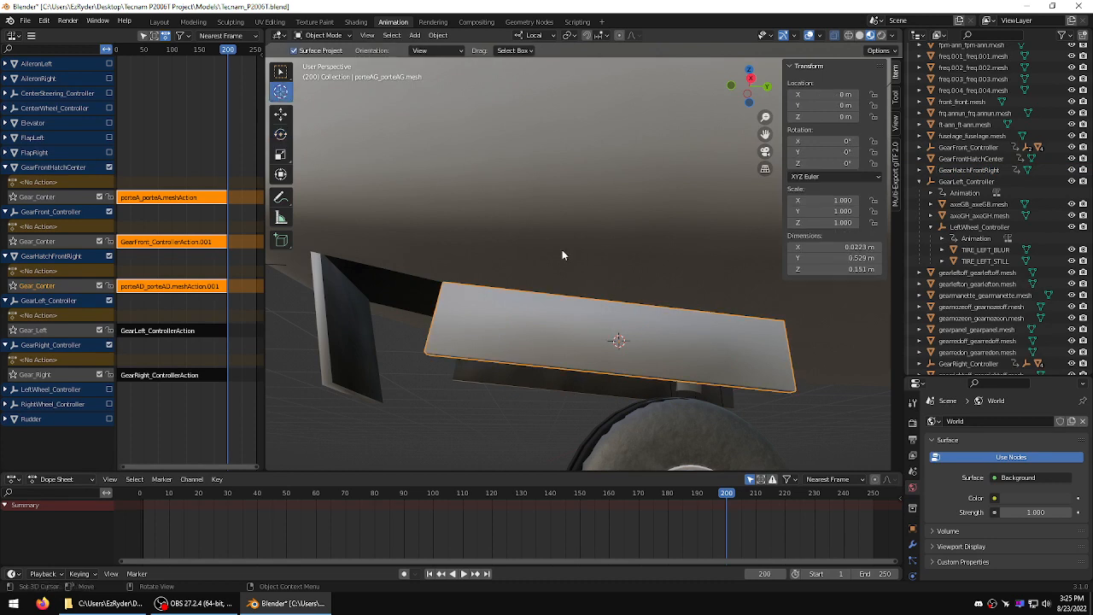
click(620, 303)
right_click(518, 323)
mouse_move(550, 333)
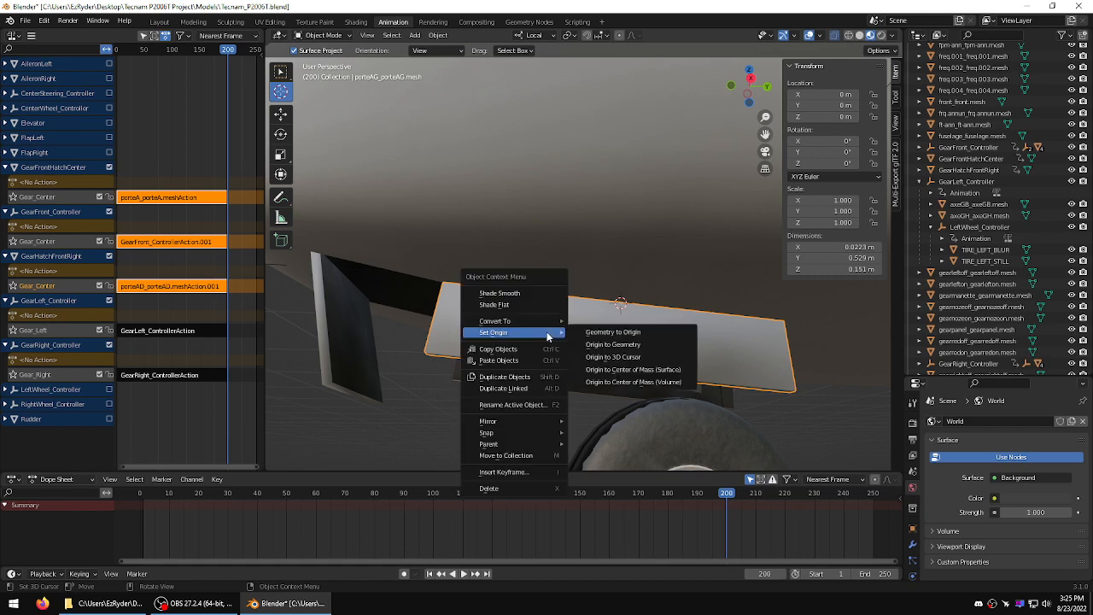
click(633, 358)
key(w)
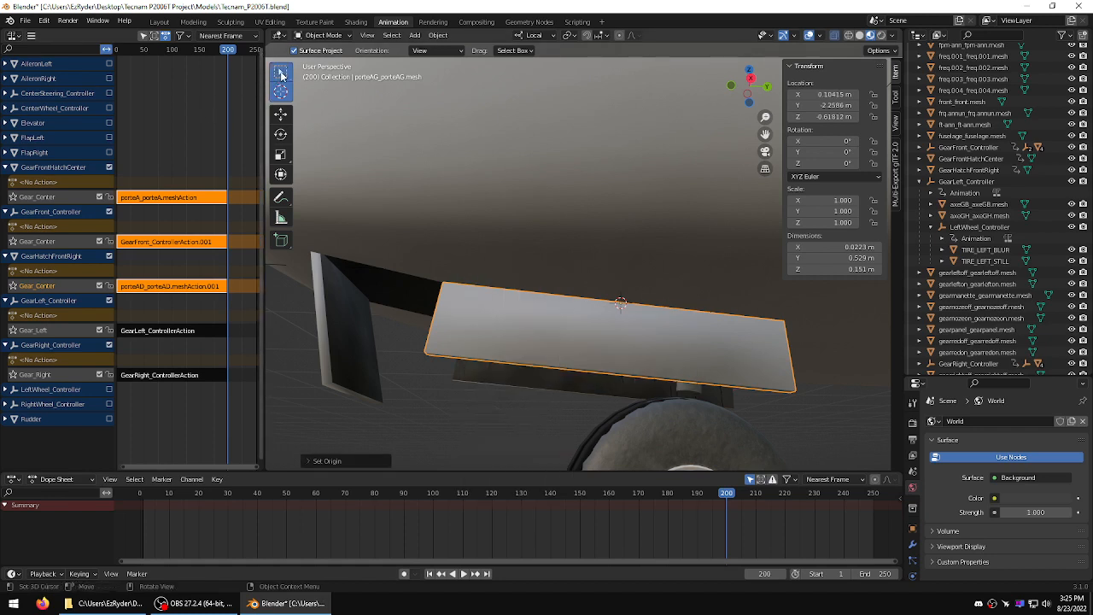
Step: Activate the Rotate tool and switch the opposite side door's rotation mode to Quaternion (WXYZ)
click(280, 133)
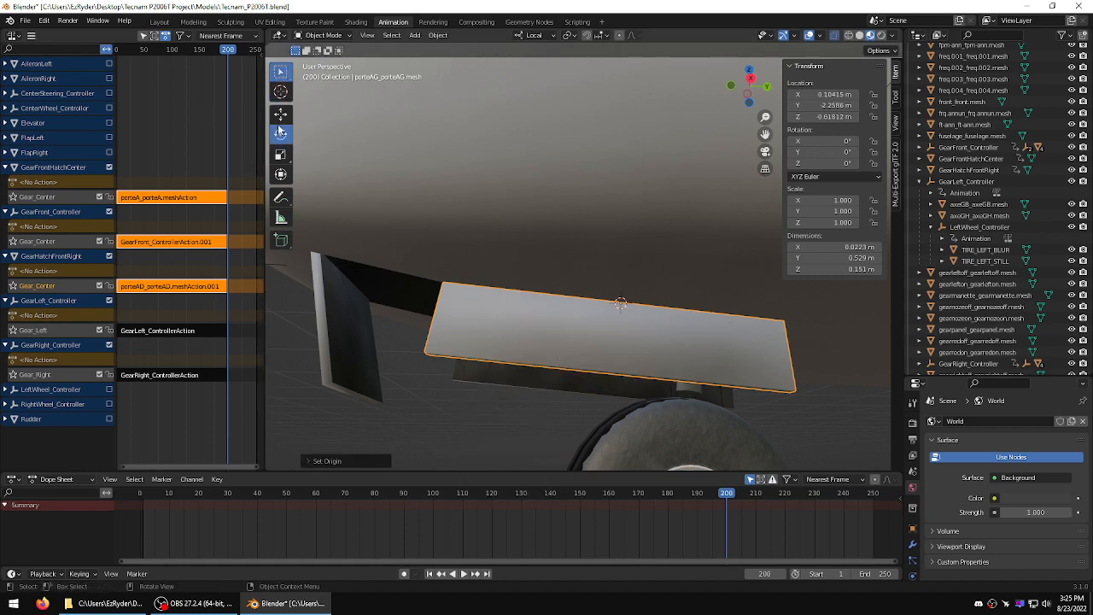
middle_drag(399, 191, 471, 237)
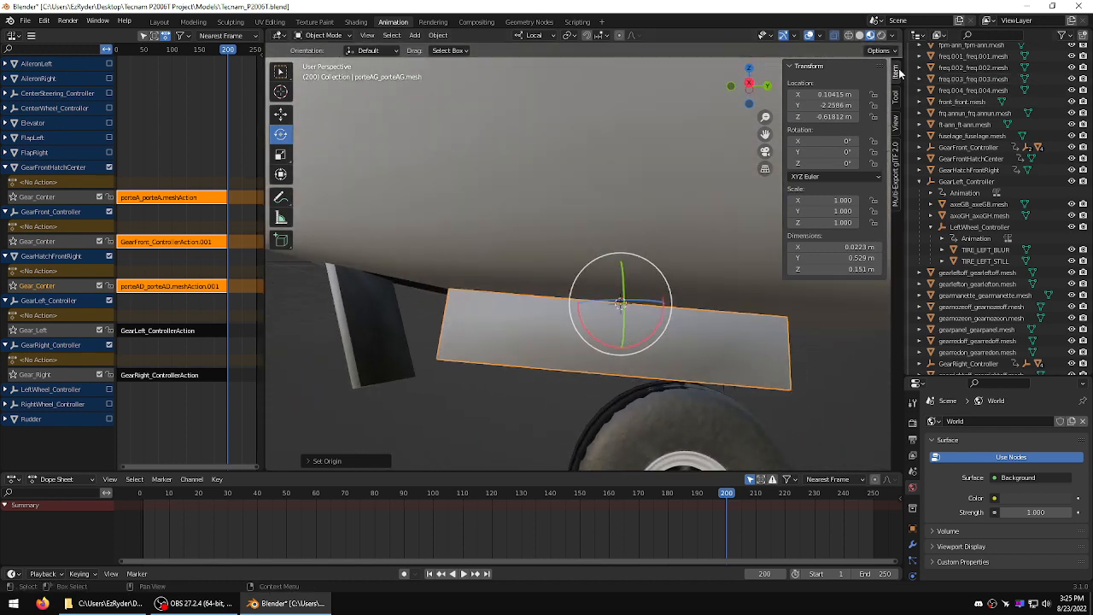
click(872, 177)
click(832, 188)
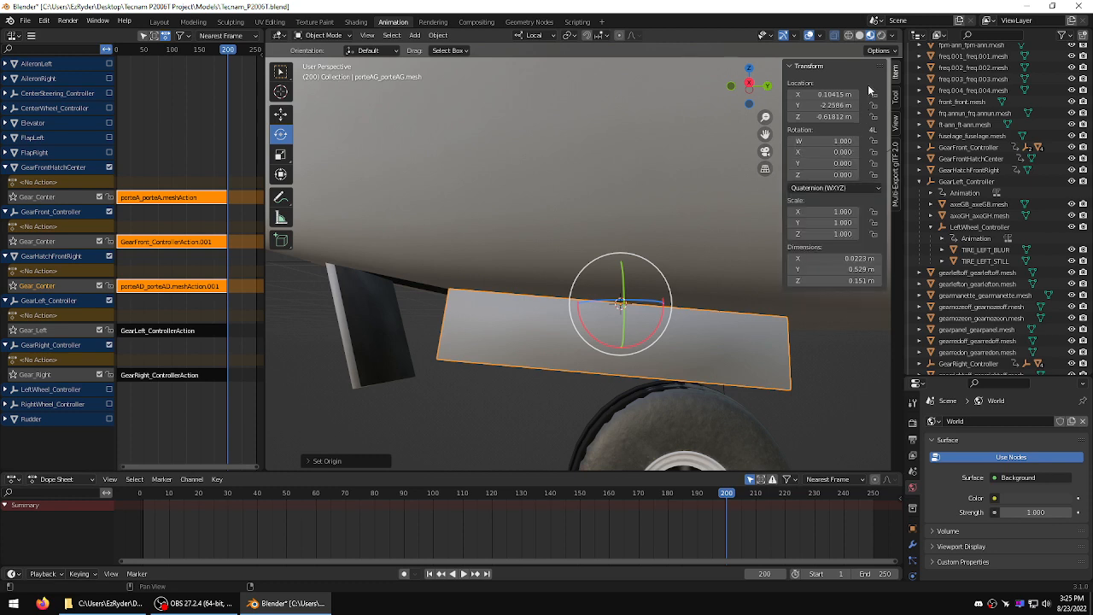
Step: With Affect Only Origins enabled temporarily, tilt the opposite side door's origin in the right orthographic view to align with its sloping hinge edge
click(879, 52)
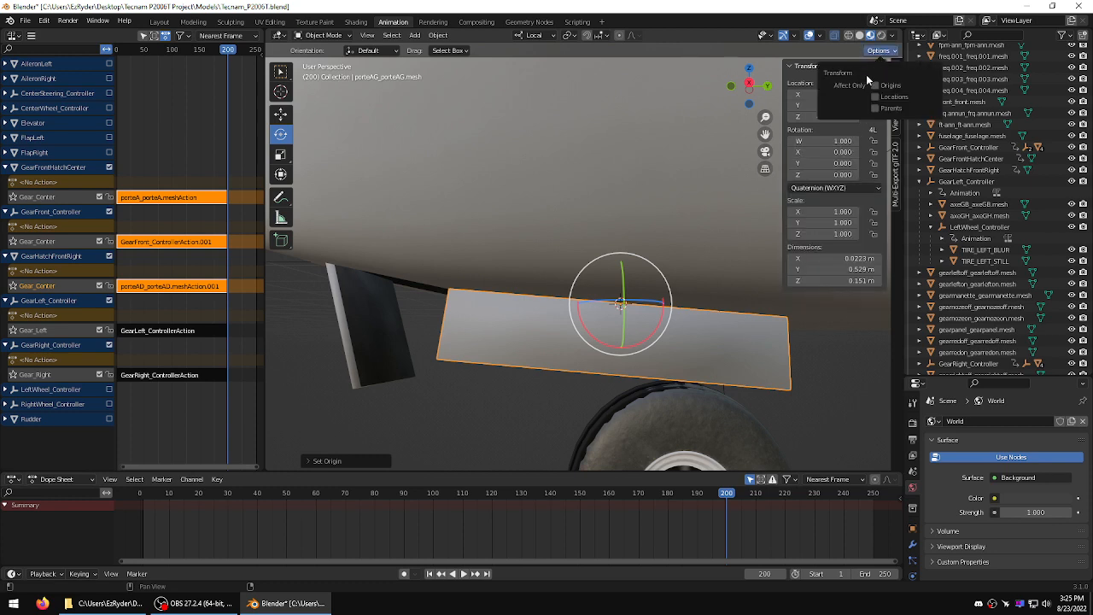
click(874, 86)
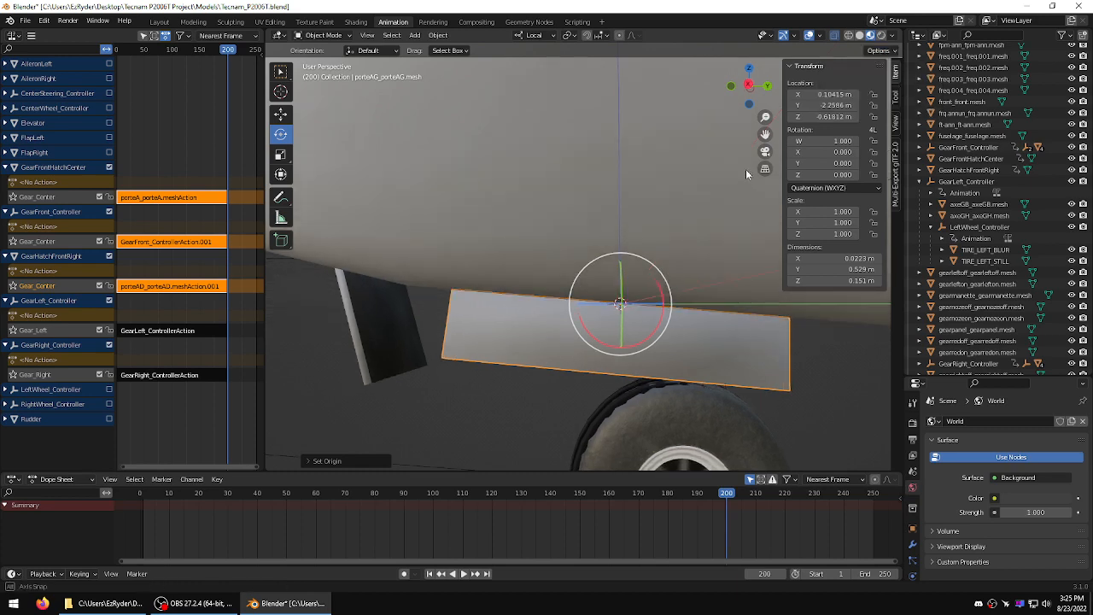
click(749, 86)
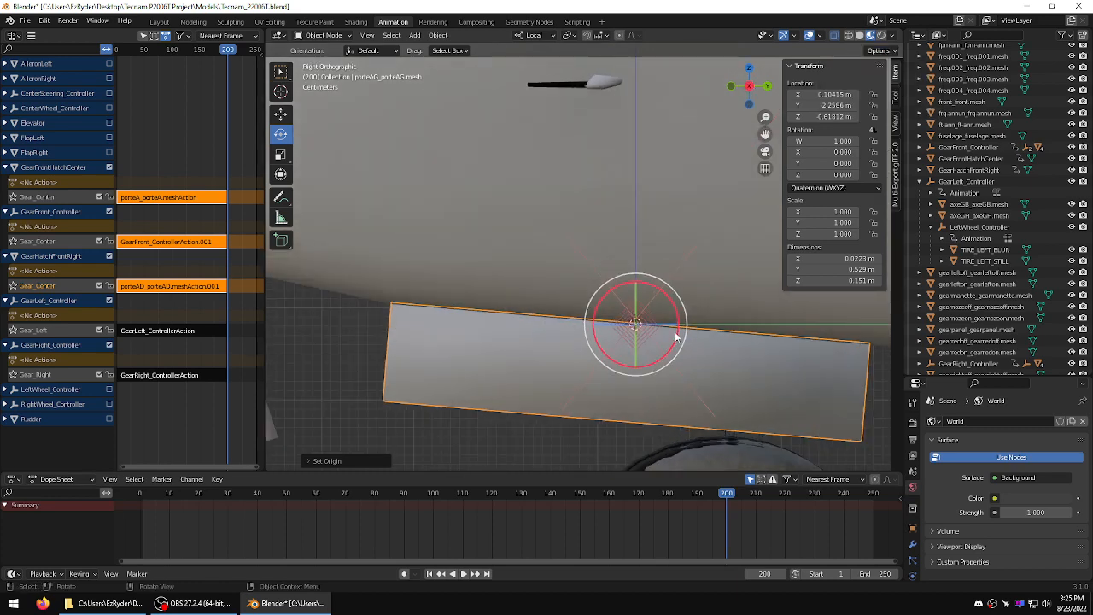
drag(681, 325, 685, 319)
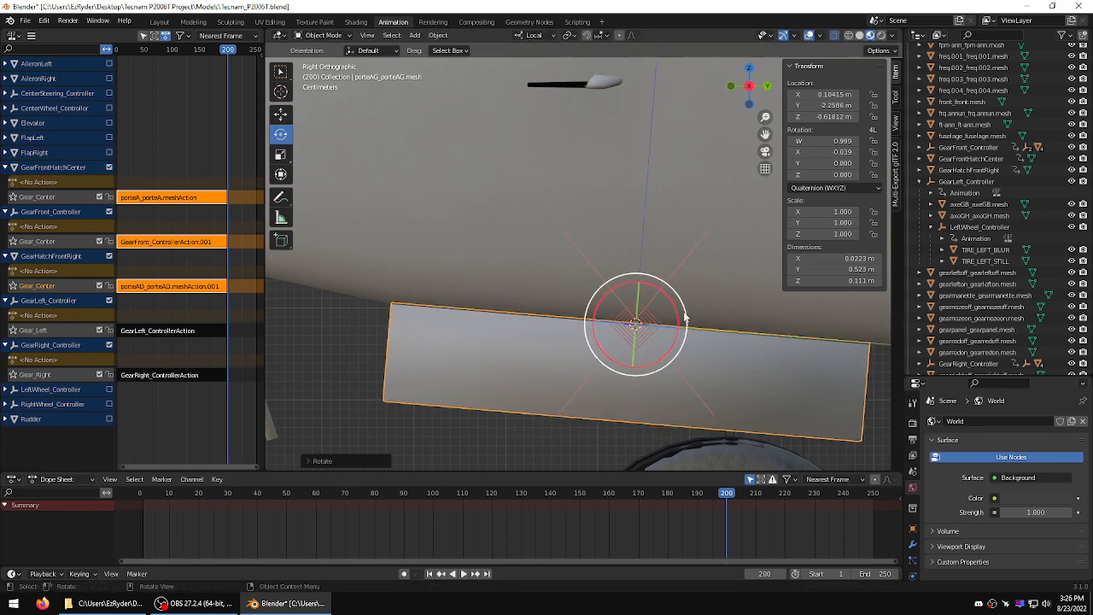
click(882, 52)
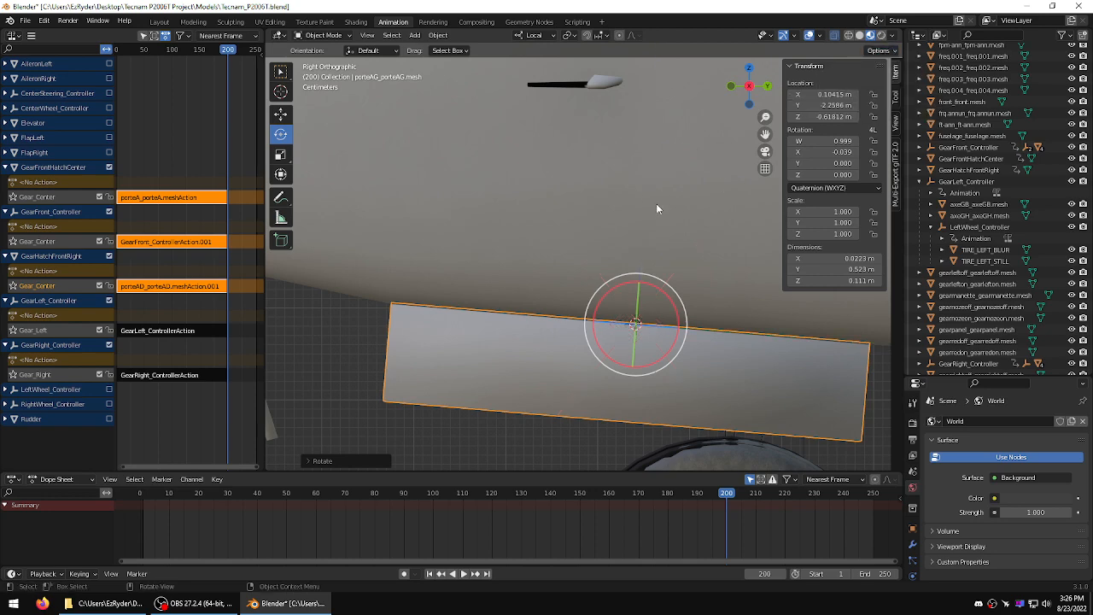
Step: At frame 100, rotate the door slightly about its hinge axis to quaternion Y about 0.019, and insert a Location & Rotation keyframe
middle_drag(656, 203, 554, 164)
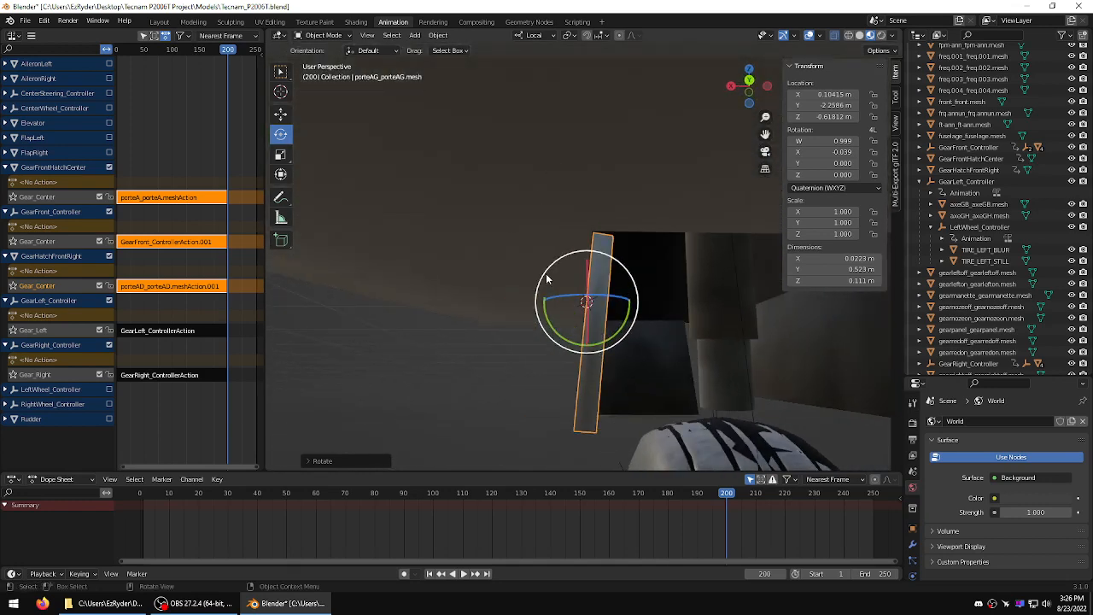
drag(724, 492, 433, 495)
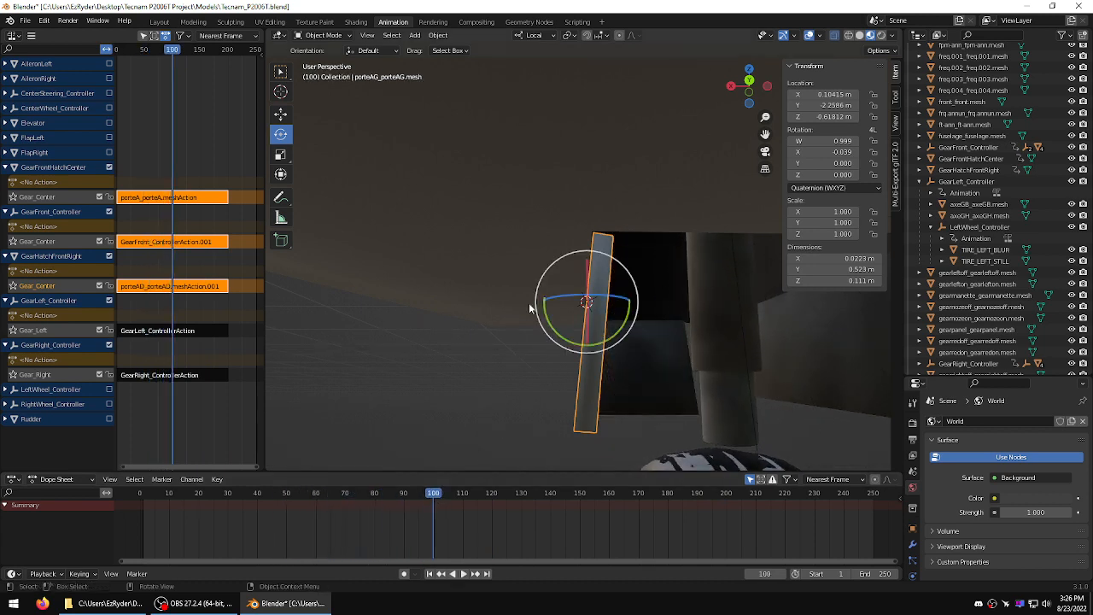
drag(538, 317, 503, 337)
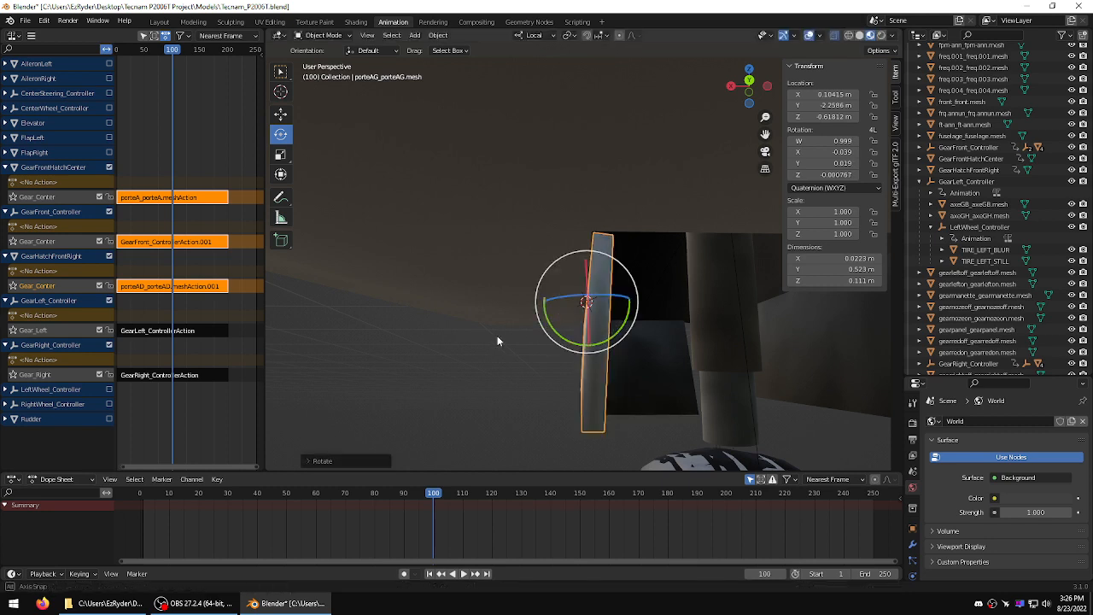
middle_drag(504, 342, 506, 339)
scroll(501, 342, down, 2)
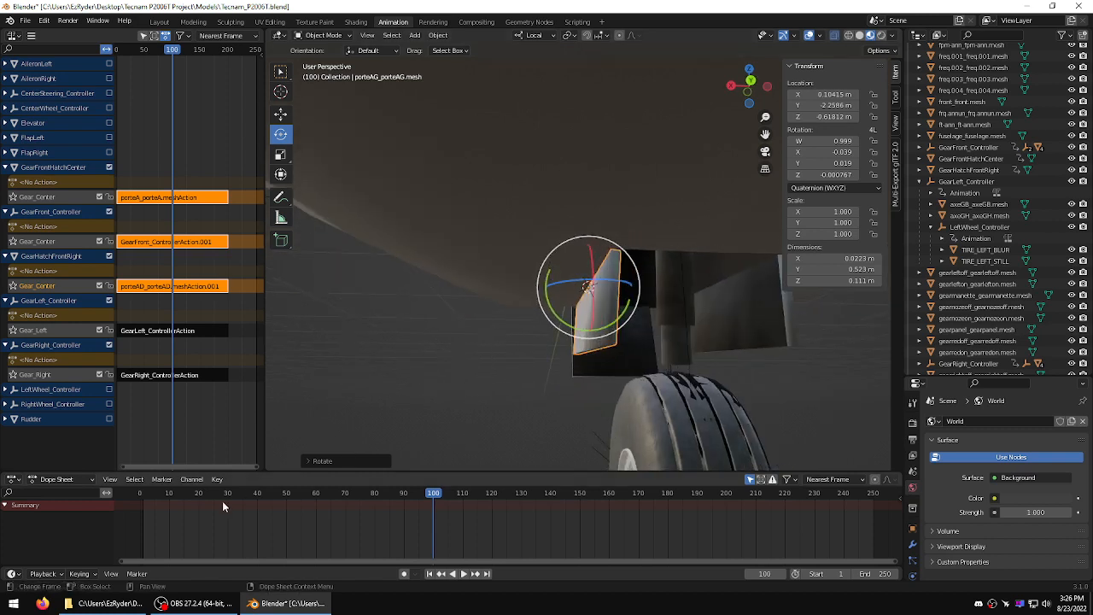
click(82, 574)
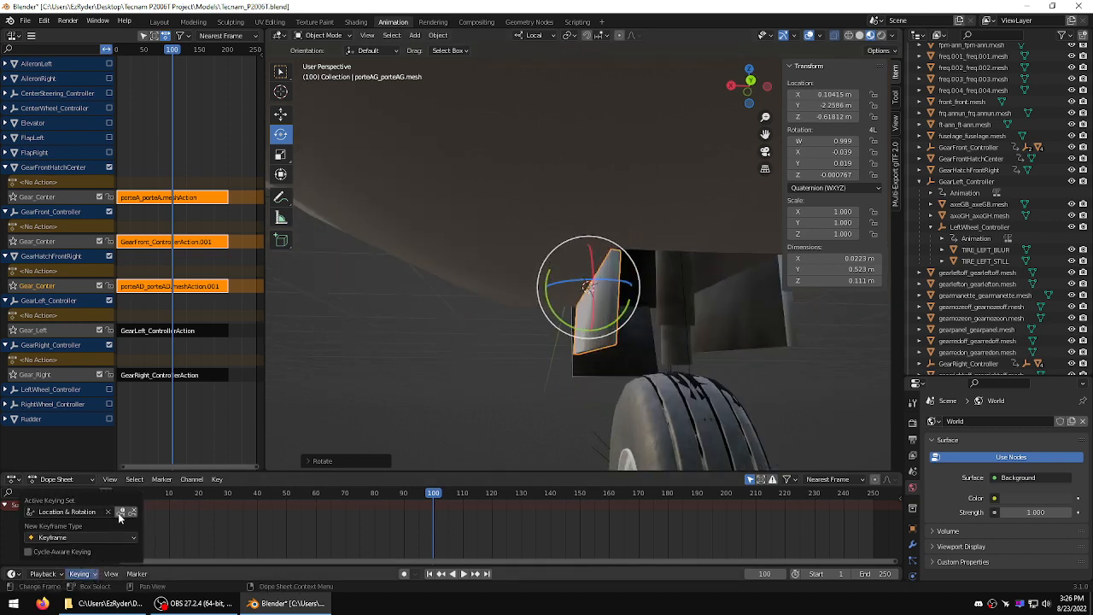
click(121, 512)
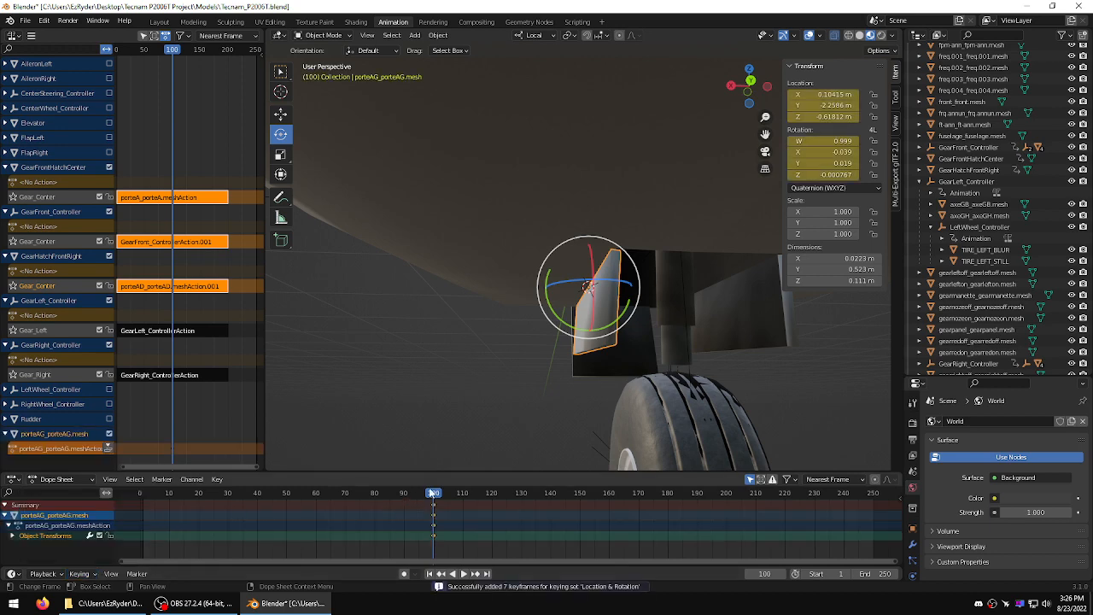
Step: Insert a Location & Rotation keyframe for the open side door at frame 60
drag(434, 493, 317, 499)
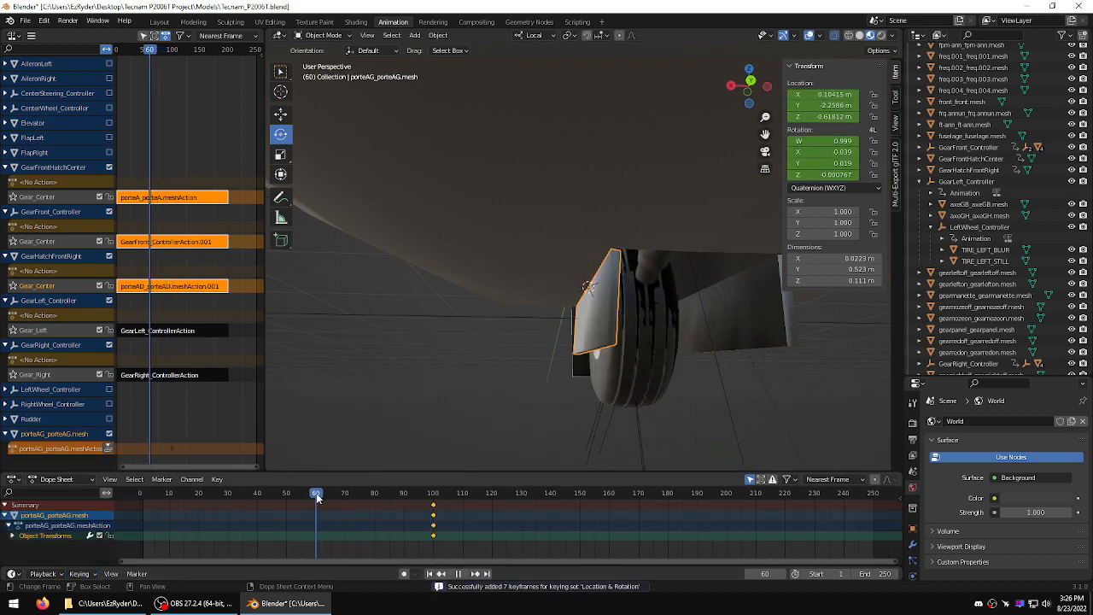
click(97, 574)
click(120, 512)
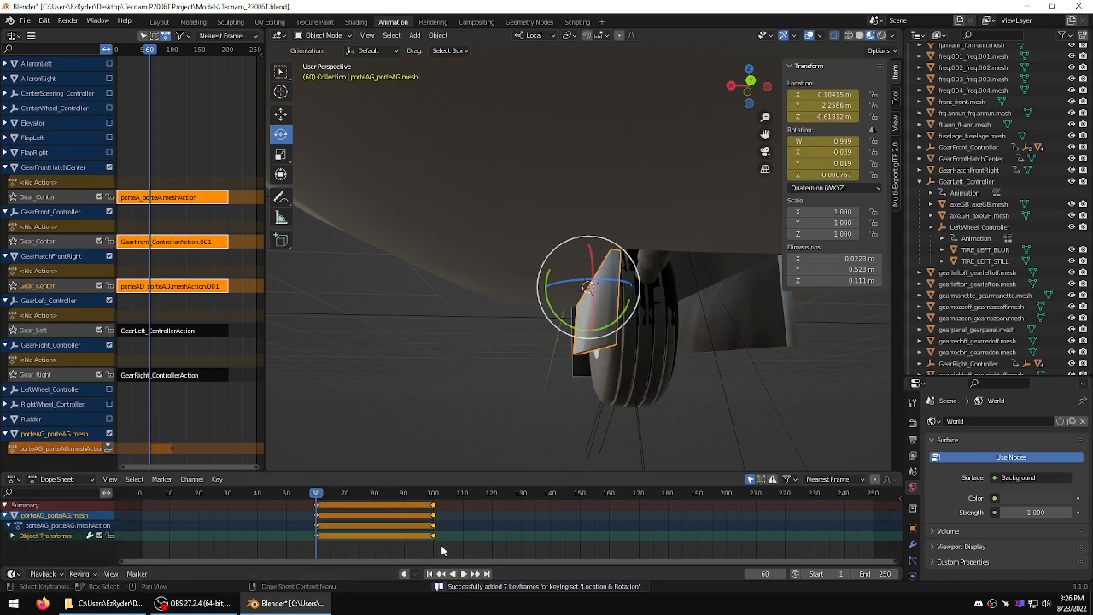
Step: Change the interpolation mode of the door's keyframes at frames 60 and 100
right_click(431, 518)
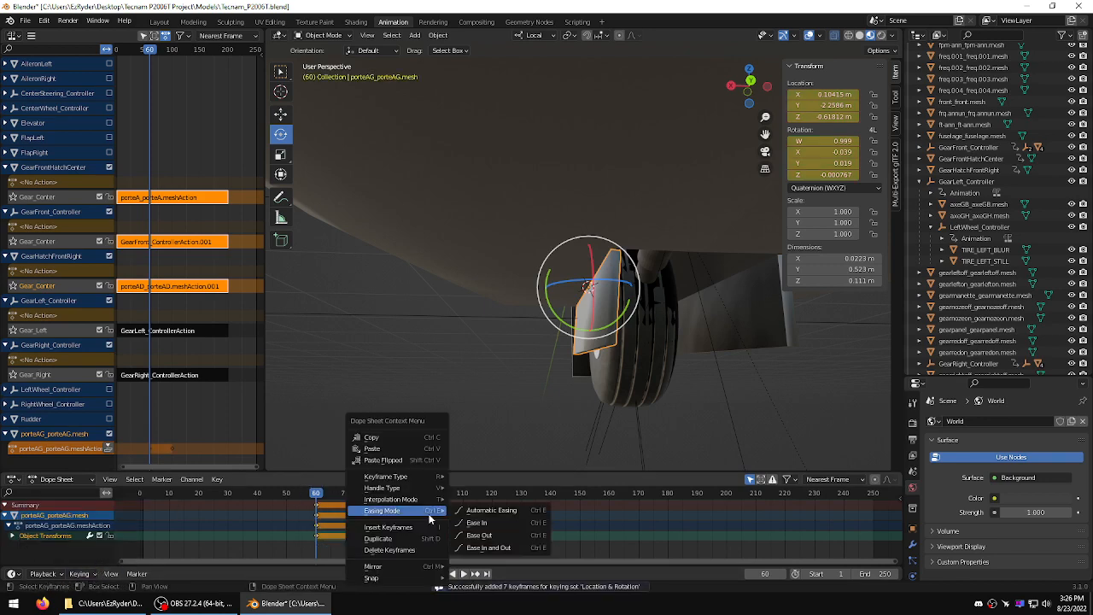
mouse_move(427, 500)
click(475, 440)
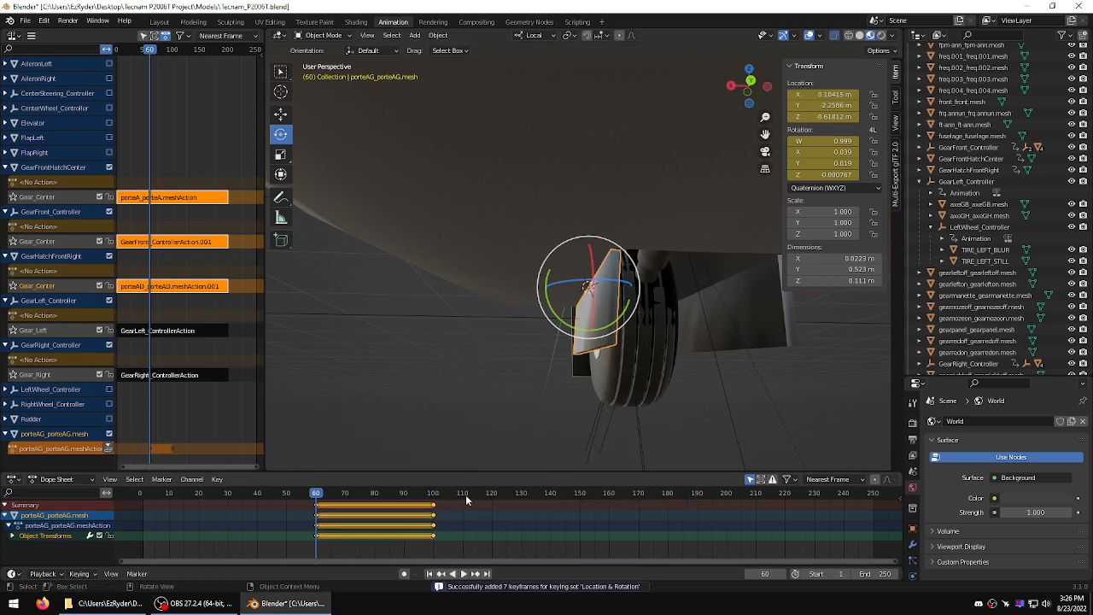
click(433, 536)
mouse_move(363, 521)
middle_down()
mouse_move(424, 517)
mouse_move(356, 518)
middle_up()
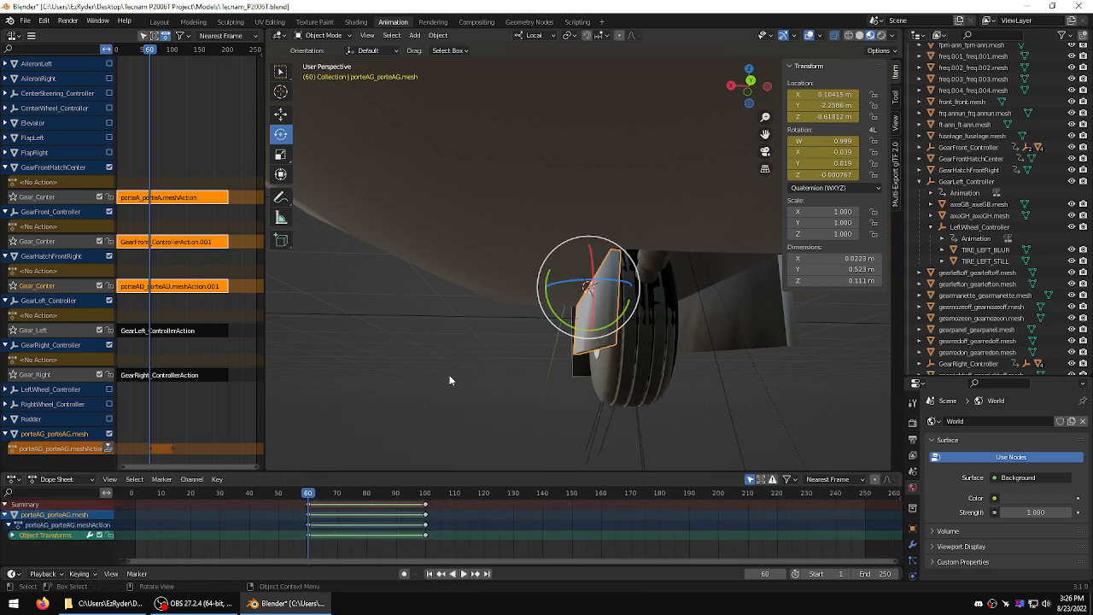
Step: At frame 0, rotate the side door closed against the fuselage, quaternion W about 0.678 and Y about 0.734, and keyframe Location & Rotation
mouse_move(449, 376)
middle_down()
mouse_move(513, 379)
mouse_move(460, 369)
middle_up()
drag(318, 502, 132, 504)
middle_drag(480, 389, 460, 391)
drag(555, 316, 615, 314)
middle_drag(615, 314, 890, 345)
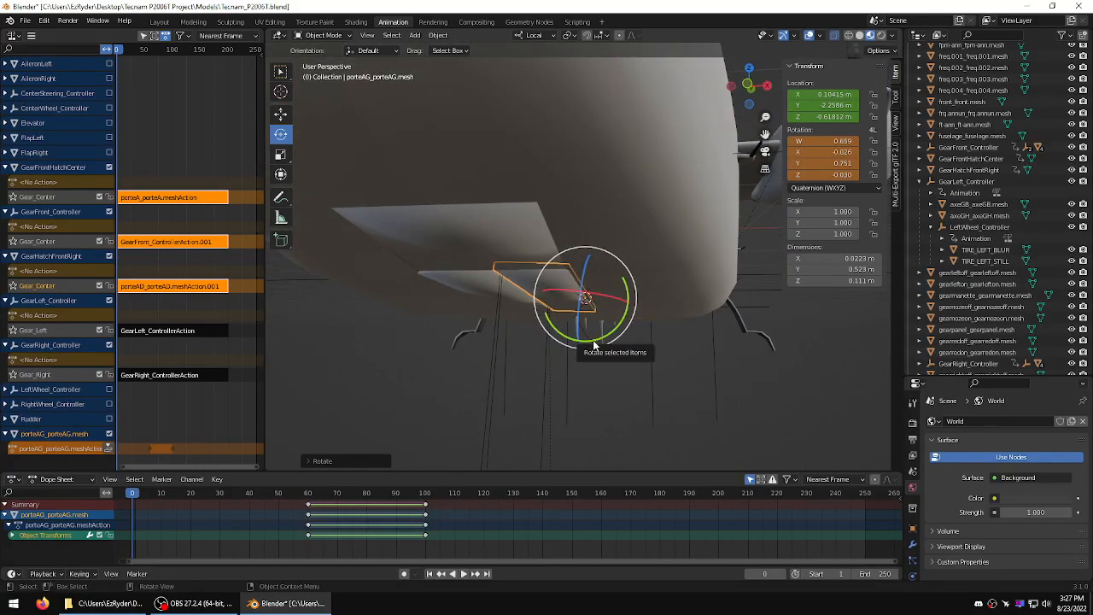
mouse_move(588, 340)
mouse_down()
mouse_move(631, 359)
mouse_move(598, 341)
mouse_up()
click(731, 402)
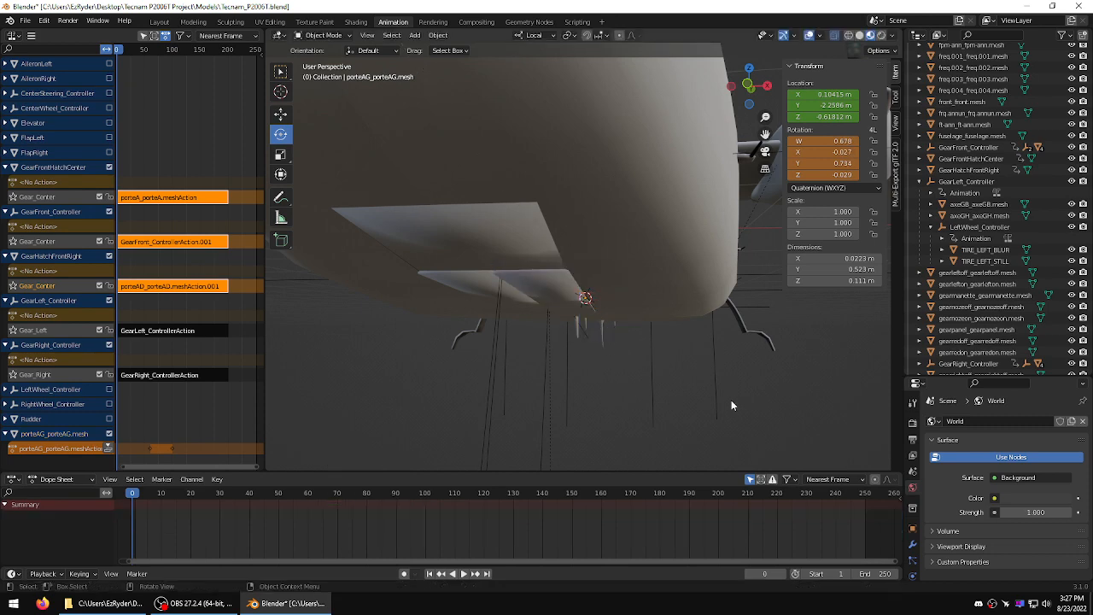
middle_drag(731, 402, 598, 336)
click(572, 298)
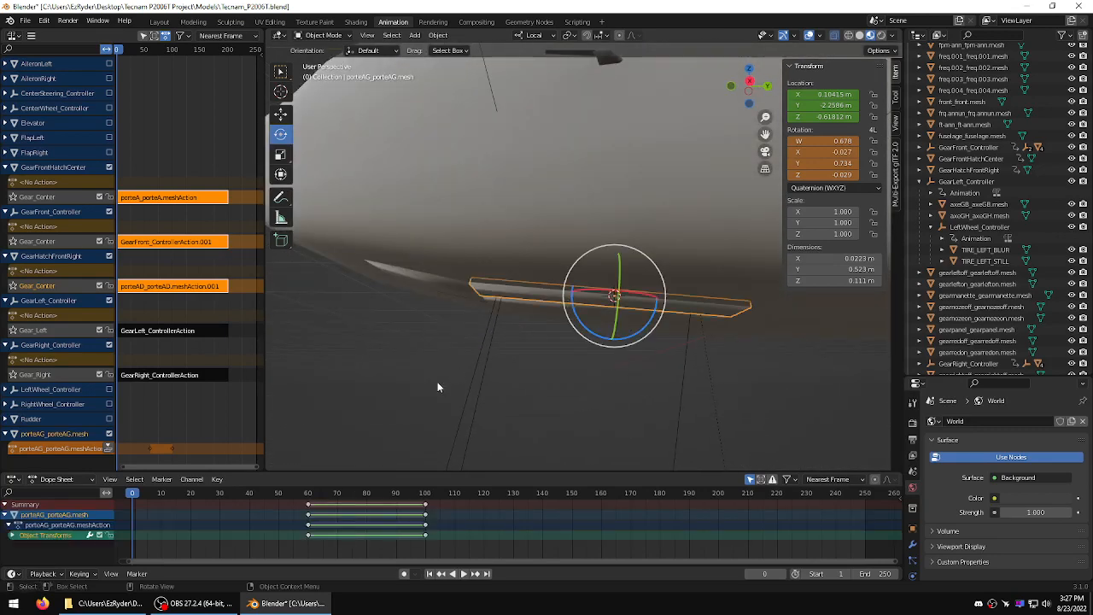
click(79, 573)
click(121, 512)
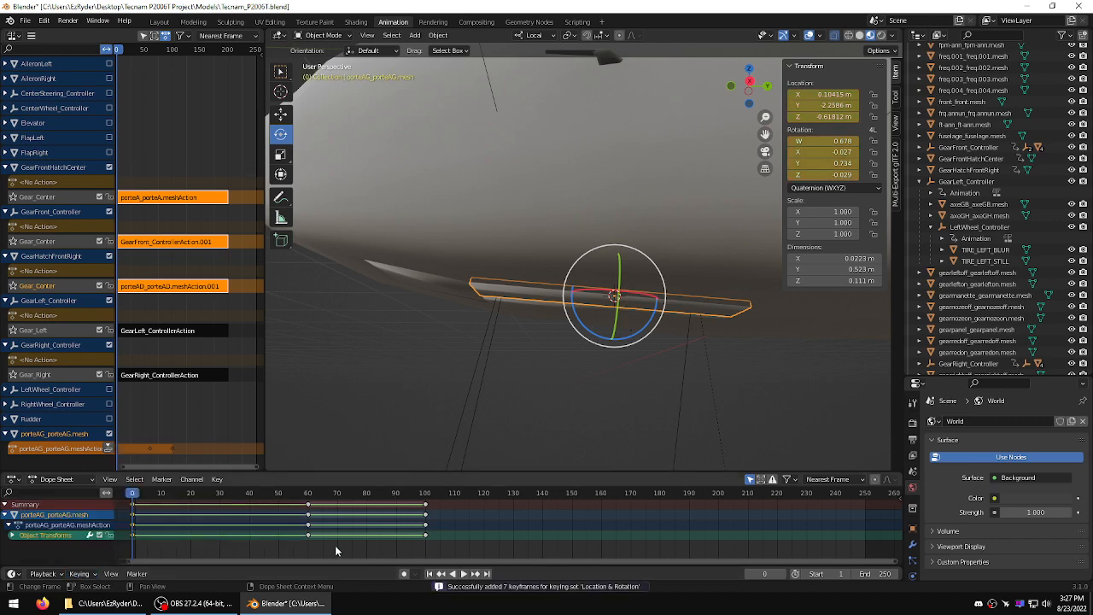
Step: Insert a Location & Rotation keyframe for the open side door at frame 200
drag(131, 493, 718, 493)
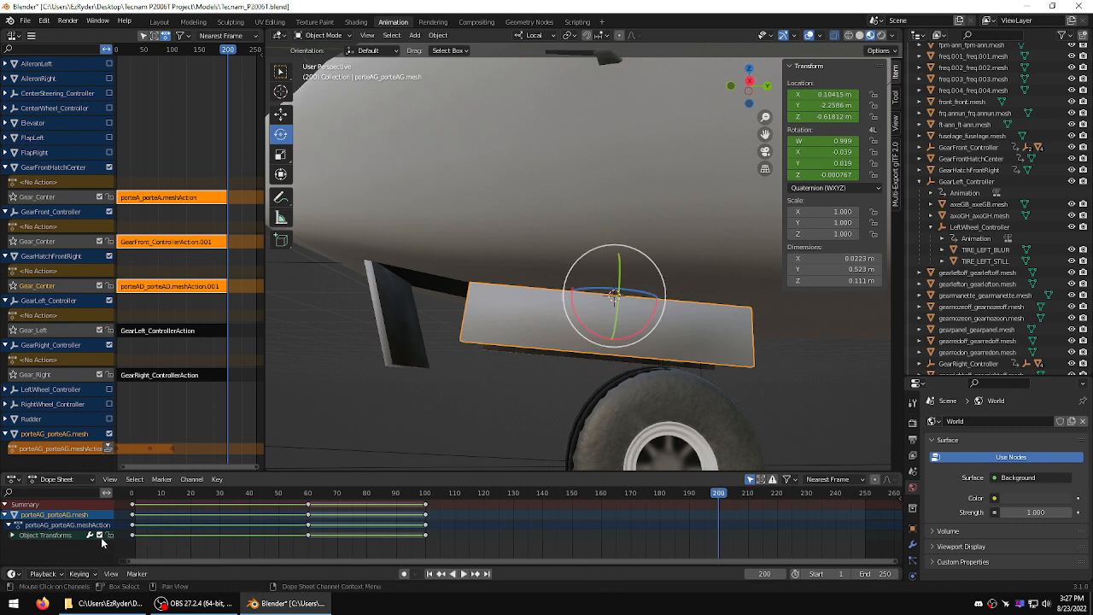
click(80, 573)
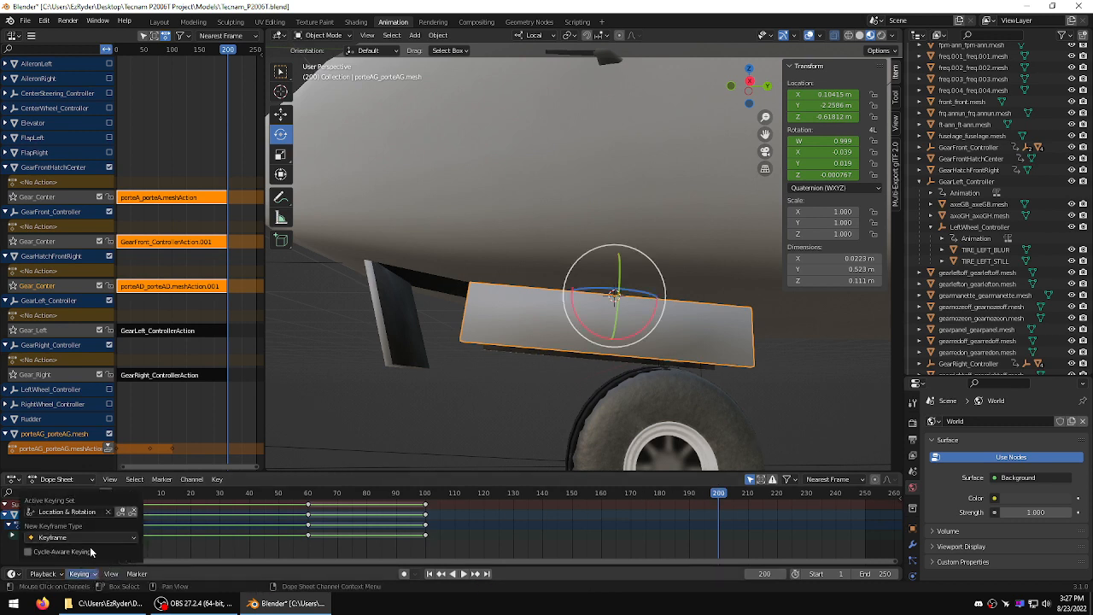
click(119, 513)
click(627, 524)
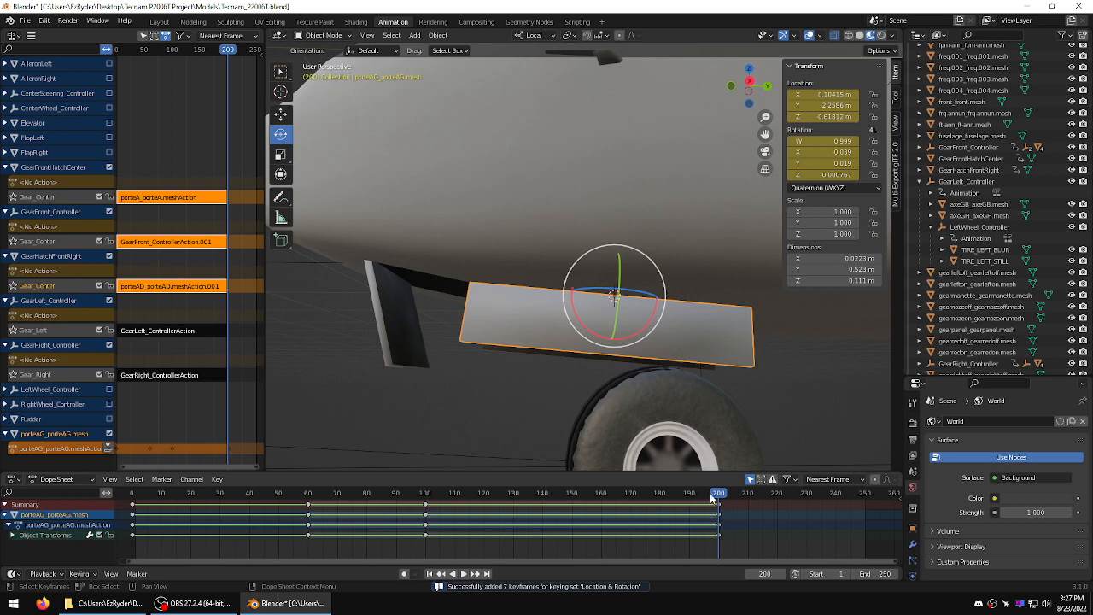
Step: Return to frame 100 and save the Blender file
drag(716, 495, 425, 498)
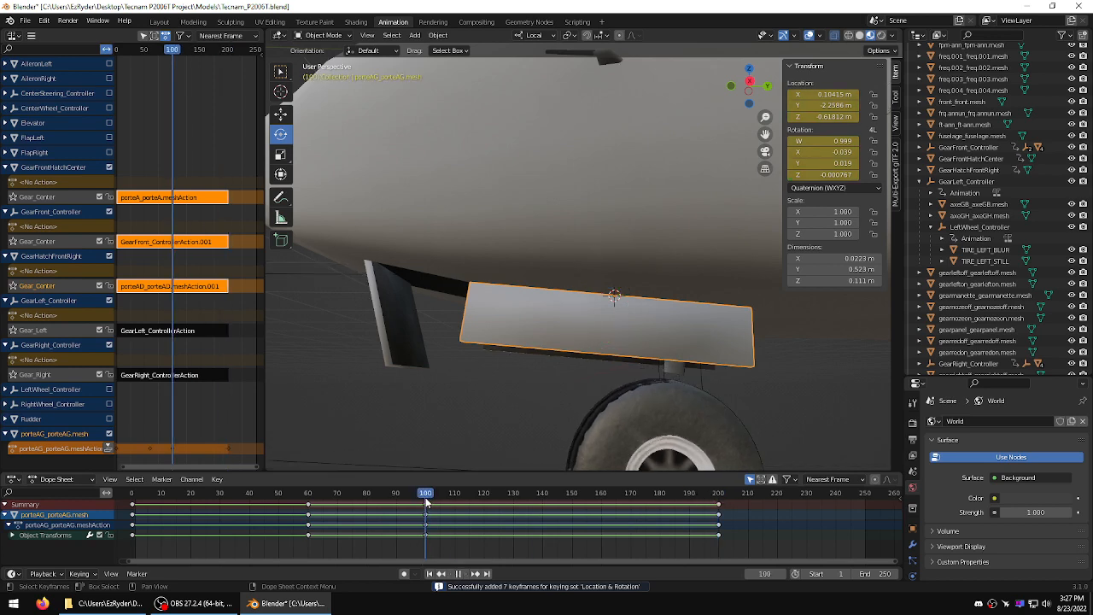
scroll(614, 431, down, 6)
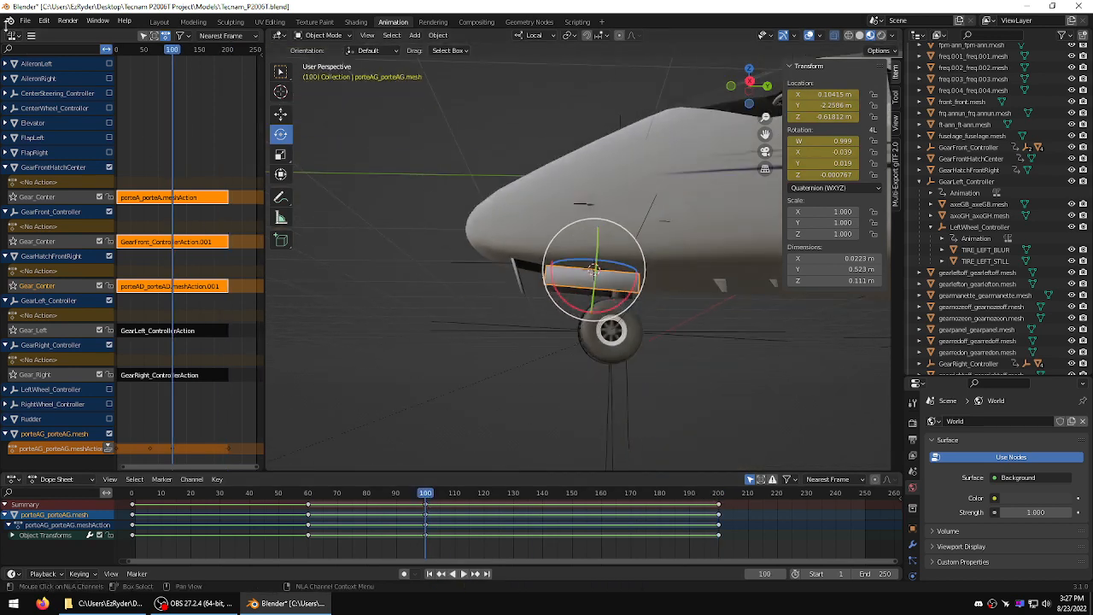
click(25, 19)
click(66, 125)
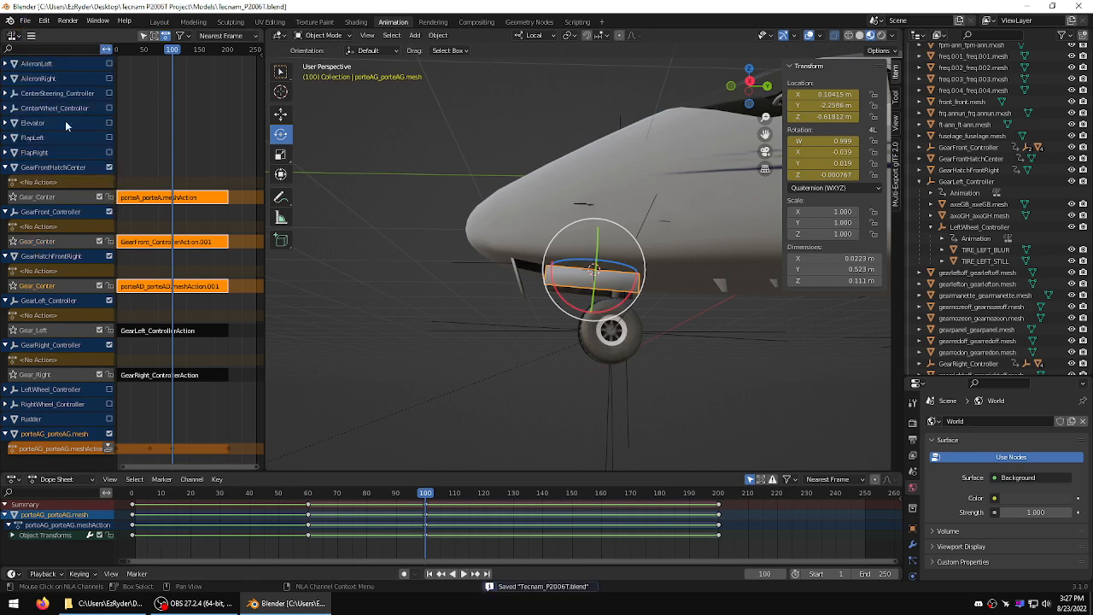
Step: Push the second side door's action down to an NLA track and rename the track Gear_Center
scroll(502, 328, down, 5)
click(516, 336)
middle_drag(518, 337, 638, 326)
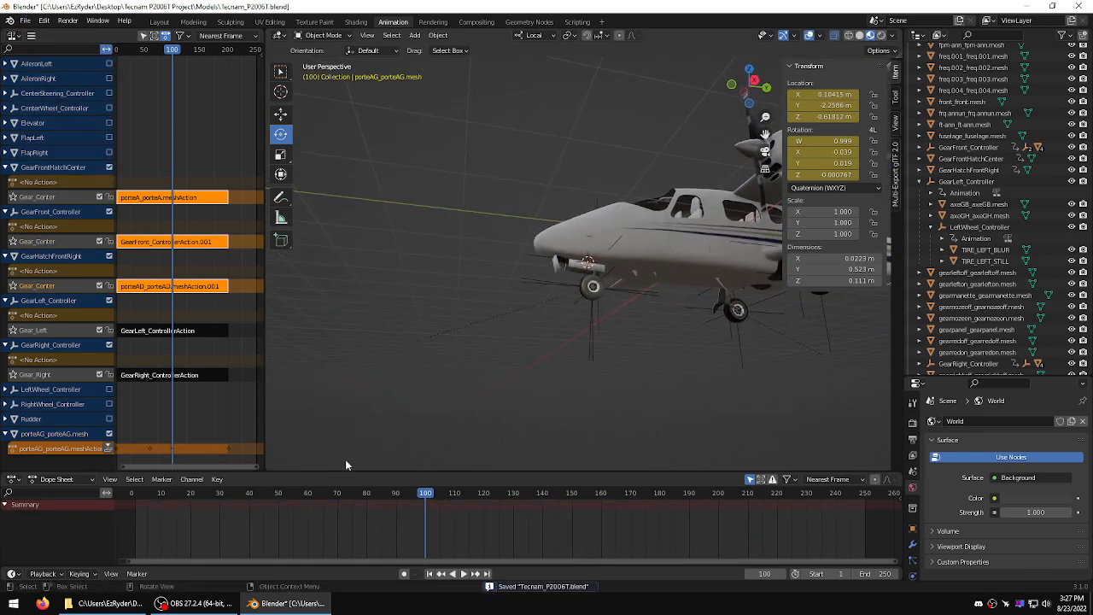
scroll(598, 312, up, 3)
click(574, 270)
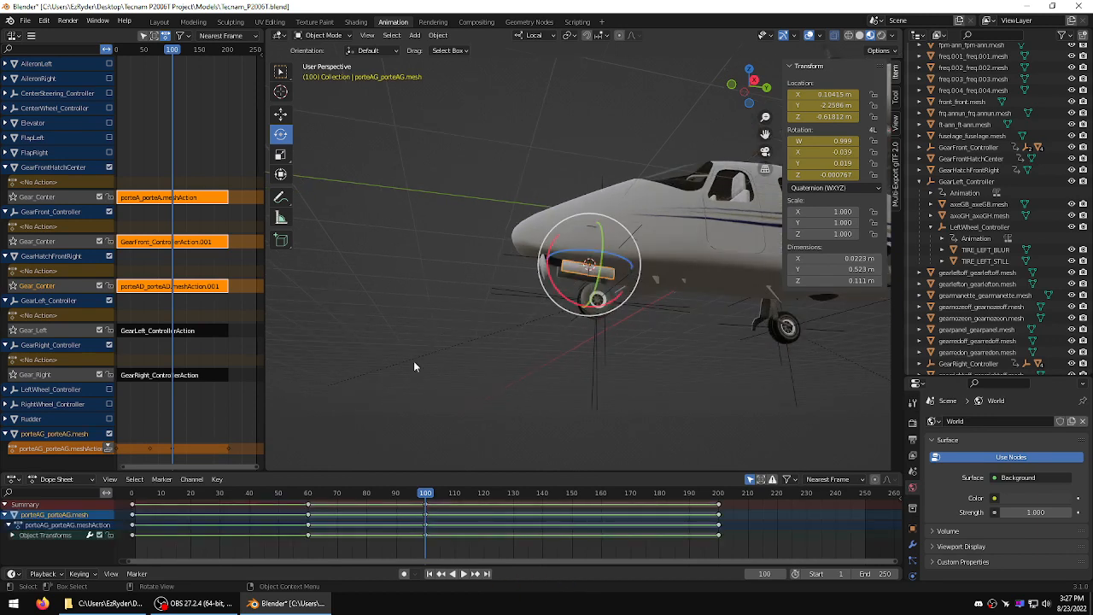
click(107, 448)
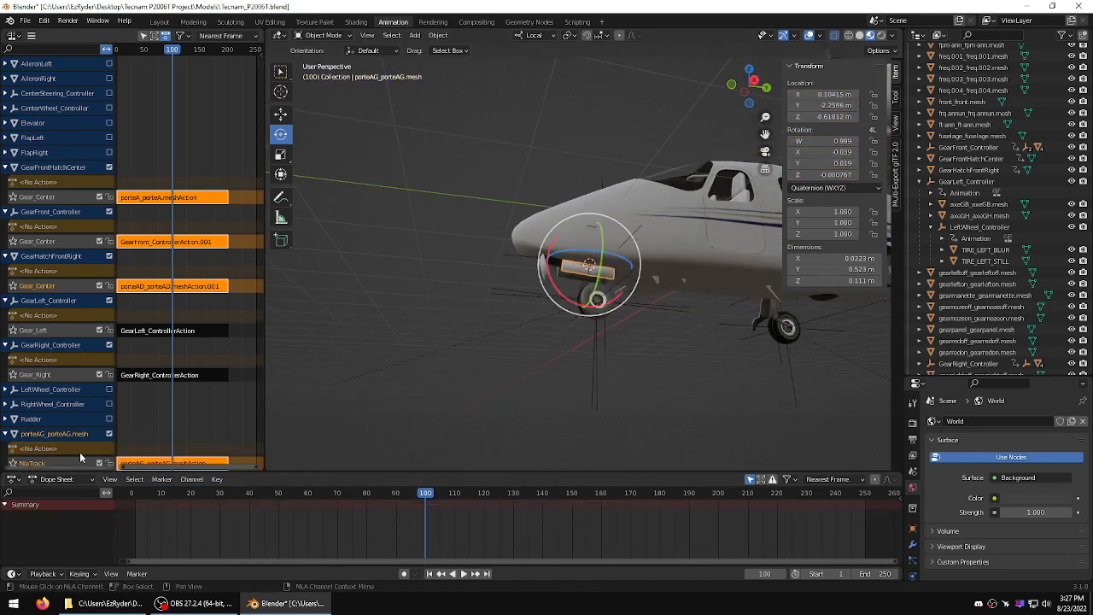
double_click(38, 464)
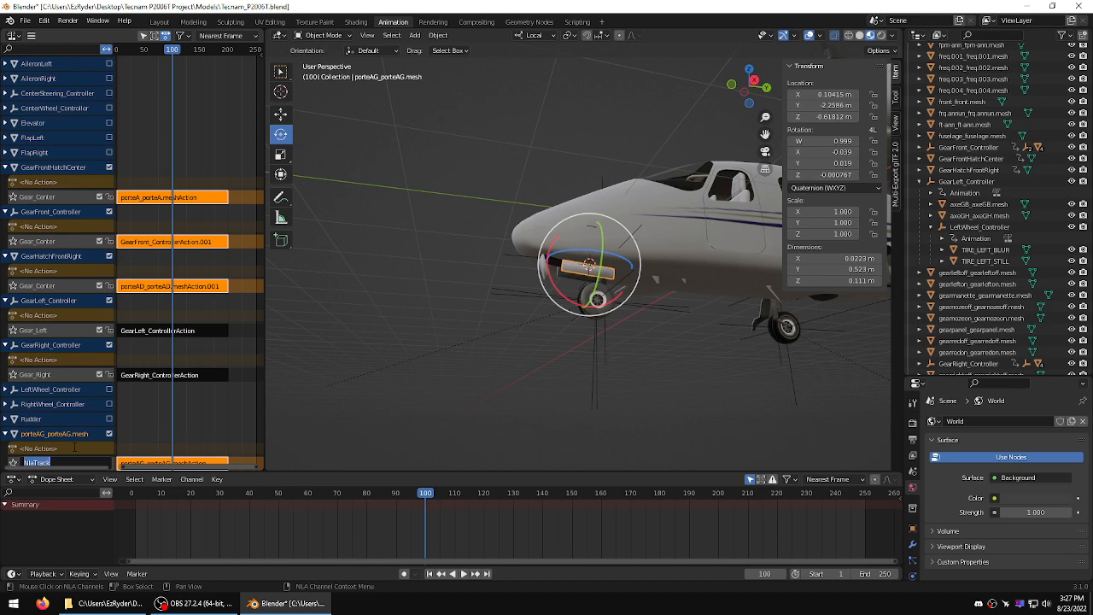
text(Ge)
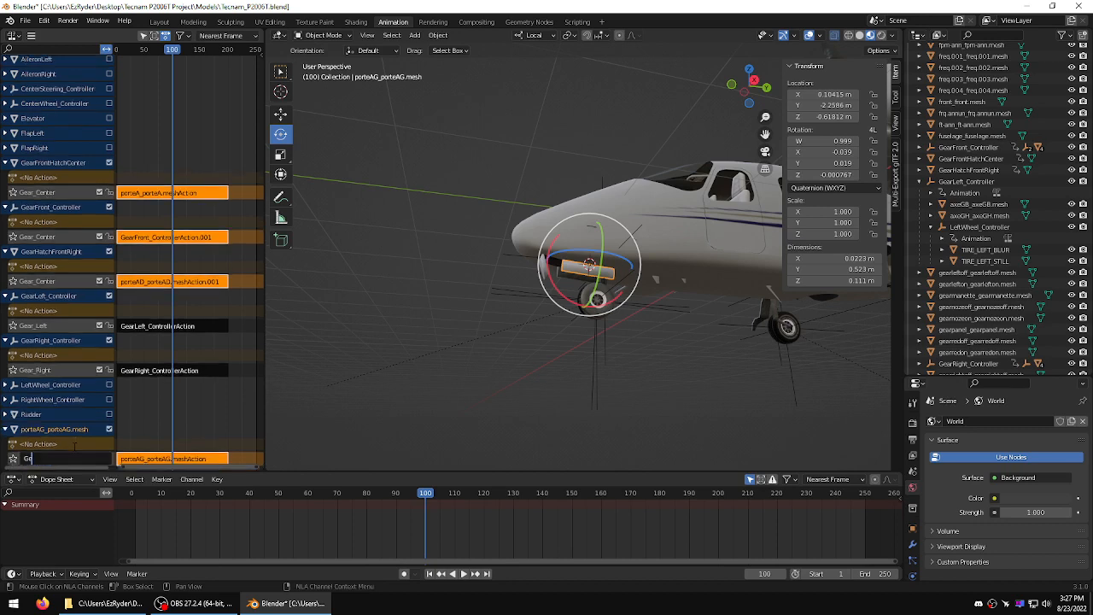
text(ar_Center)
key(Return)
Step: Rename the second side door object GearHatchFrontLeft
double_click(60, 429)
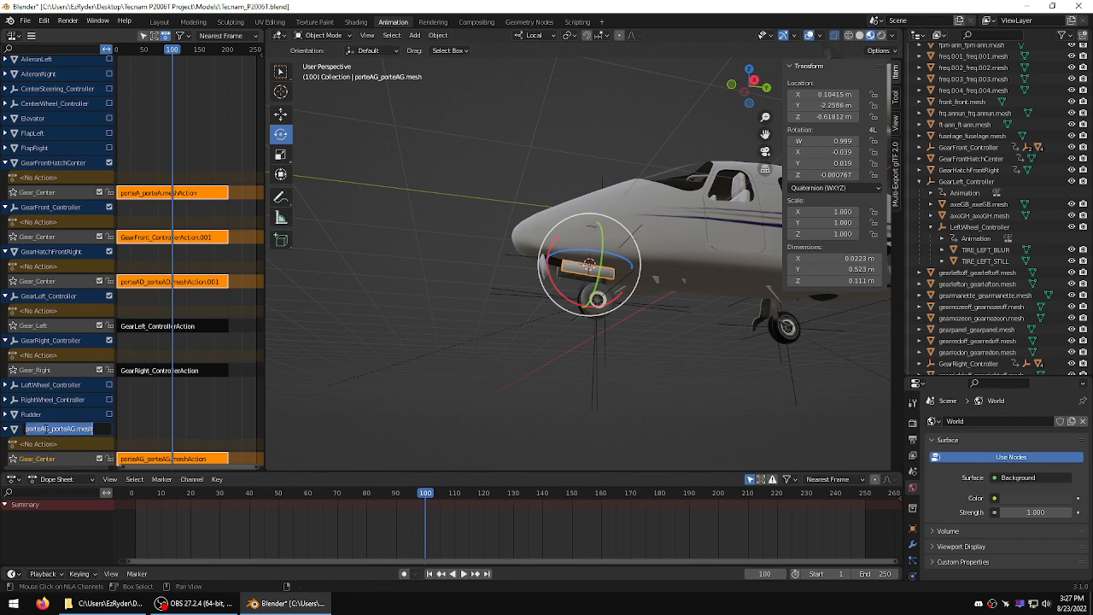
text(GearH)
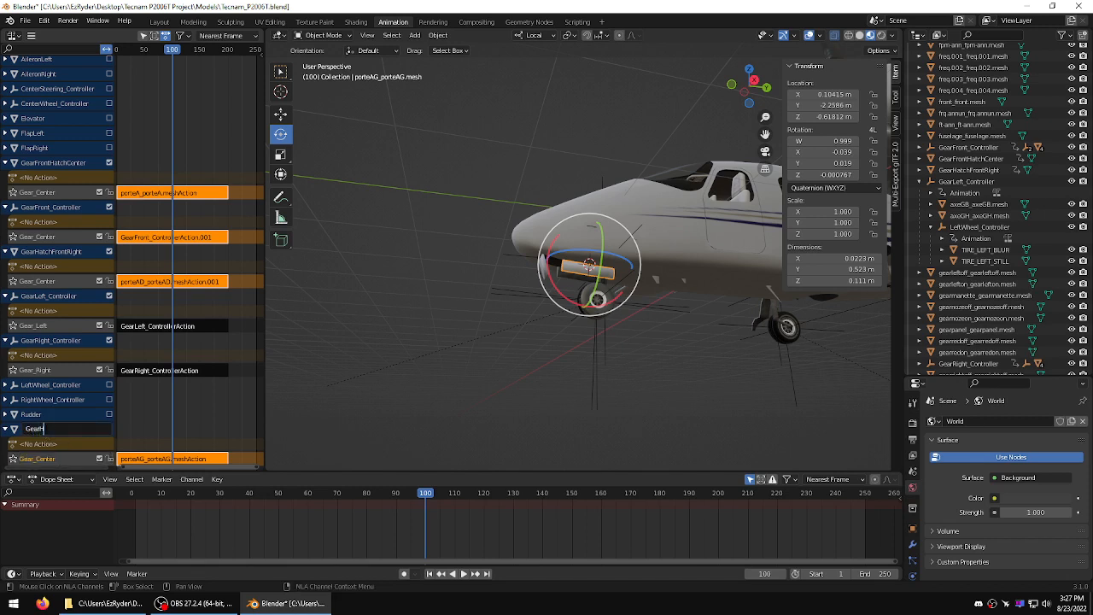
text(atchFrontLeft)
key(Tab)
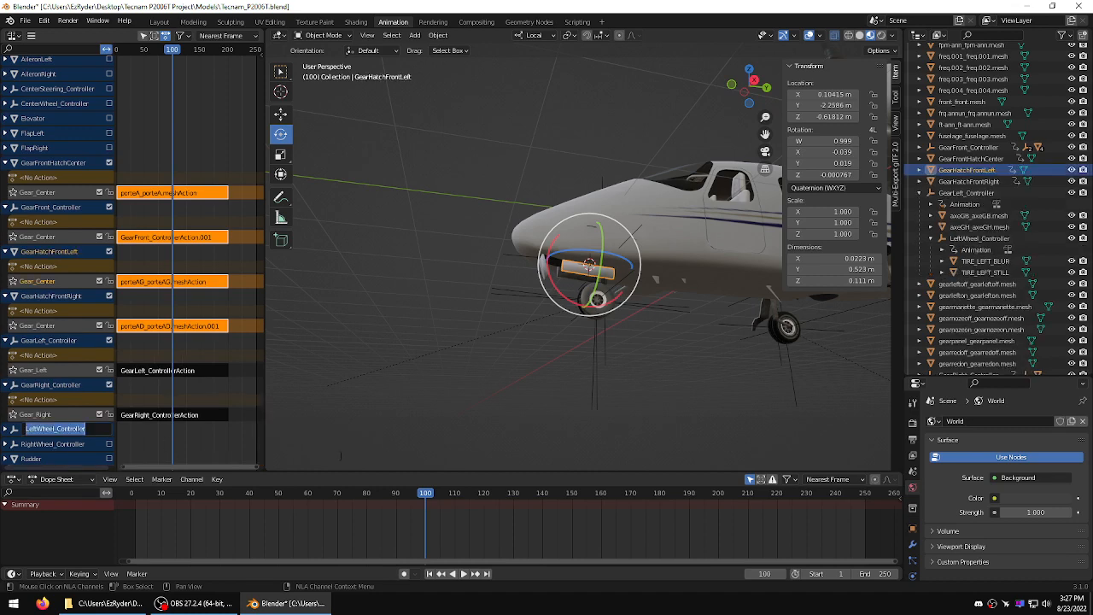
key(Escape)
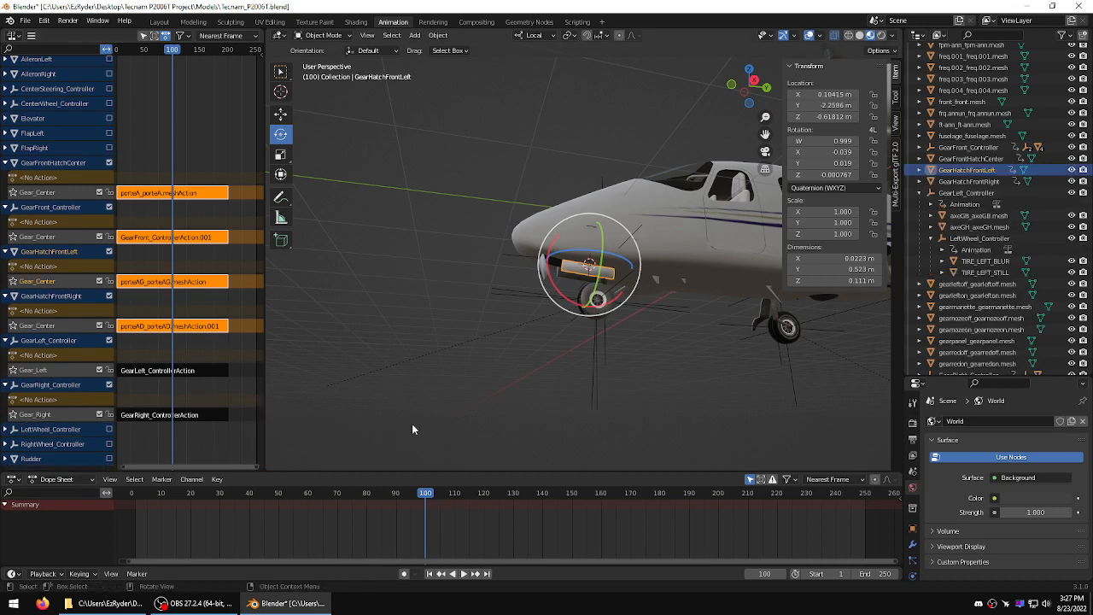
Step: Collapse the expanded gear controller and gear hatch channels in the NLA editor, from GearRight_Controller up to GearFrontHatchCenter
click(6, 385)
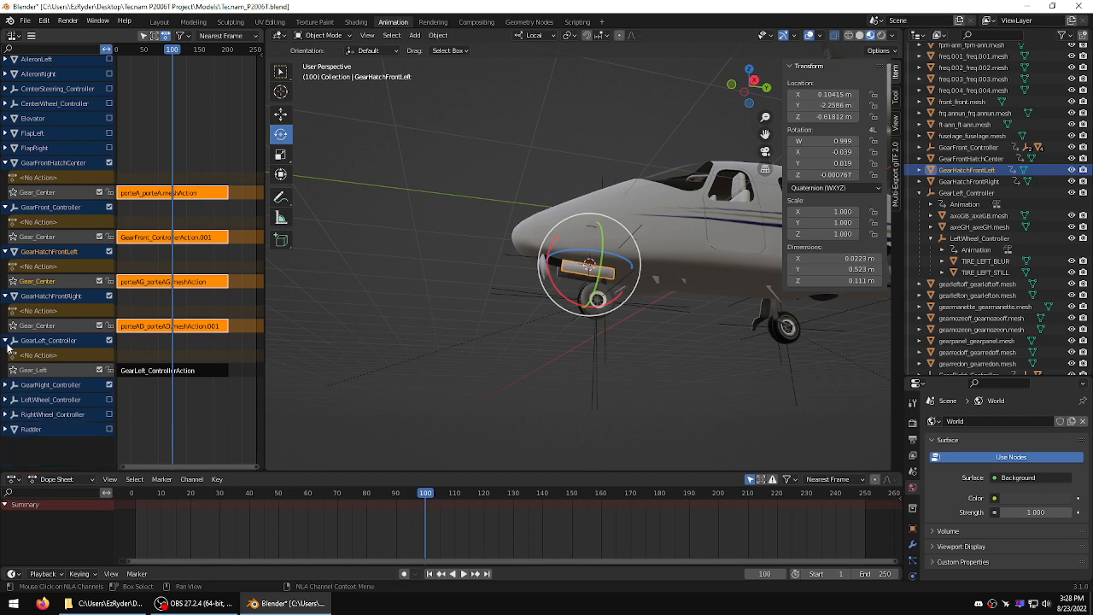
click(6, 340)
click(5, 296)
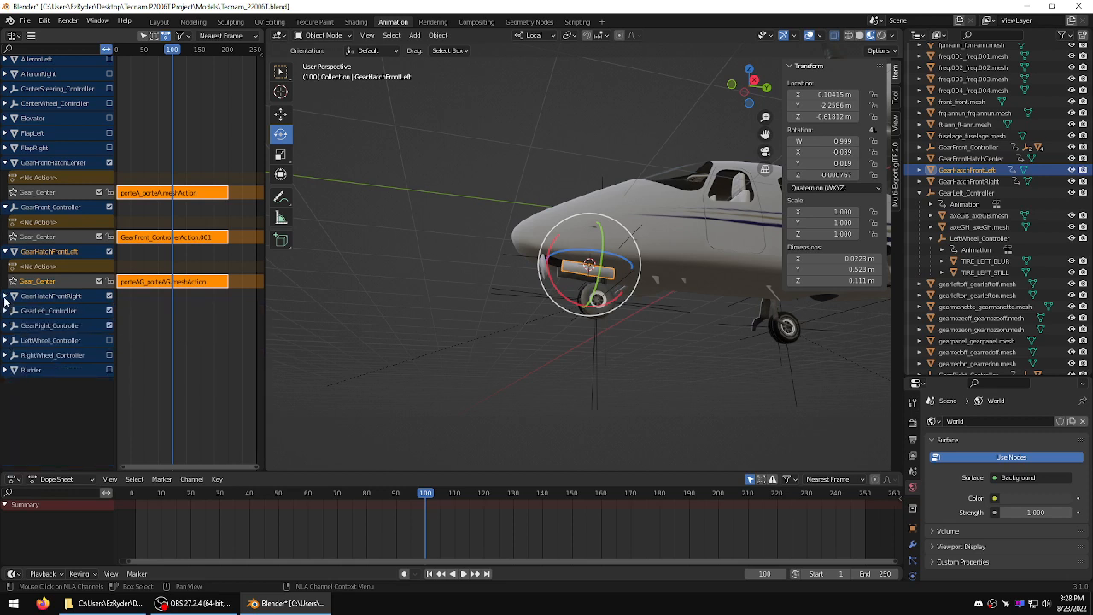
click(5, 252)
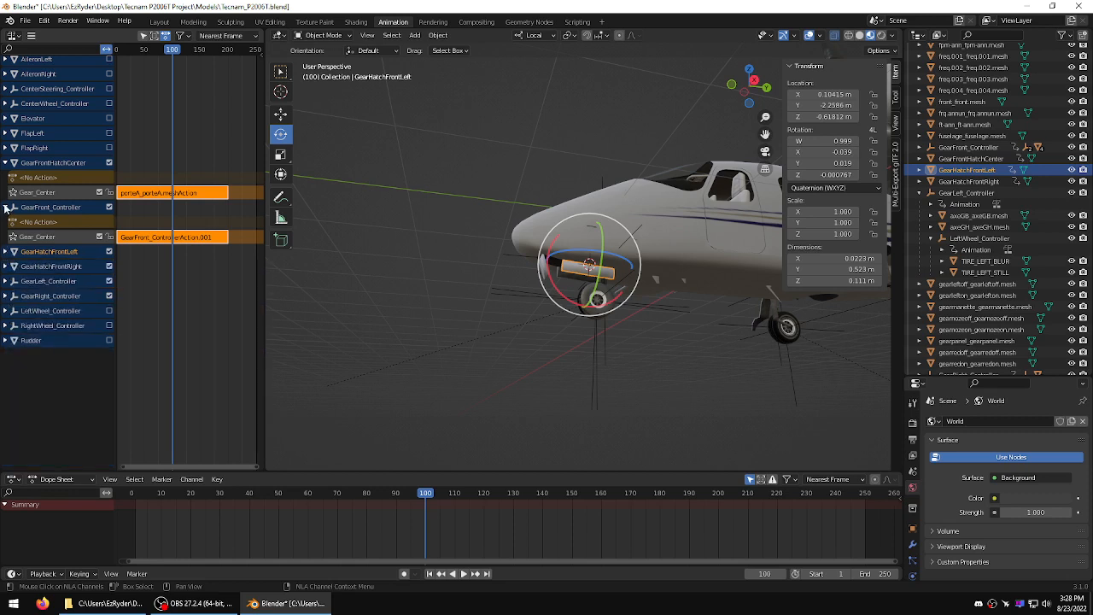
click(6, 208)
click(5, 162)
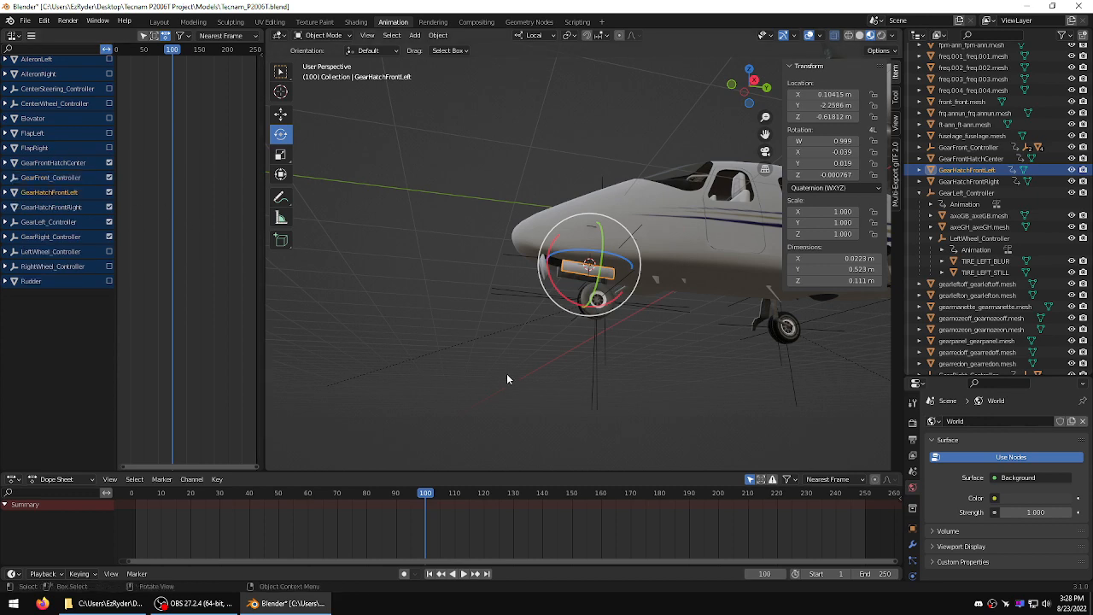
Step: Select the main gear door portetrainD beside the outer wheel, with the gear extended at about frame 99
middle_drag(693, 382, 589, 251)
click(669, 393)
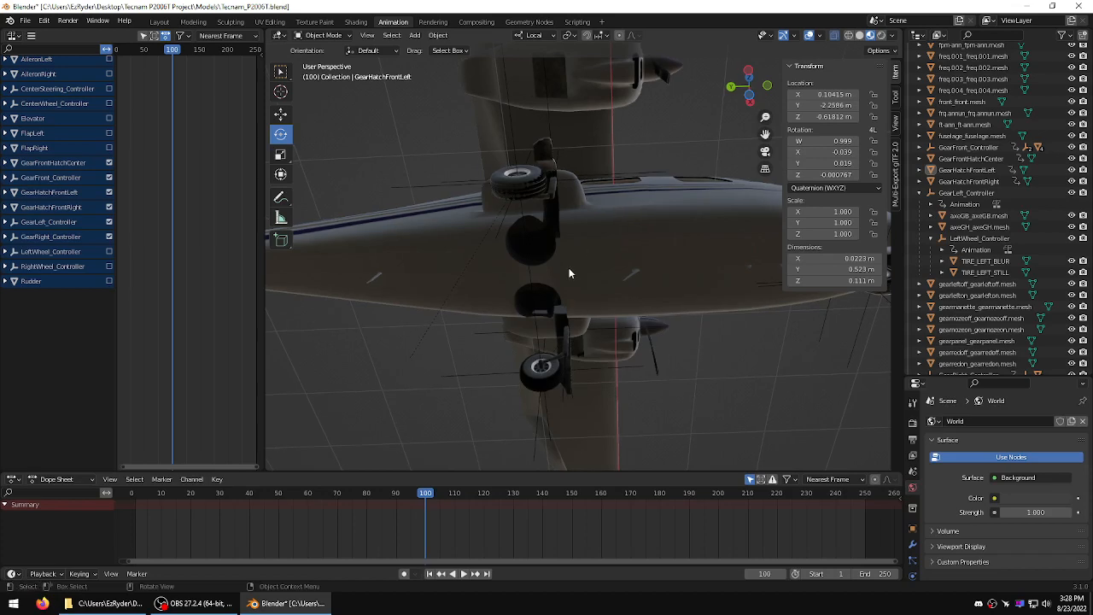
middle_drag(548, 273, 634, 395)
scroll(646, 380, up, 3)
mouse_move(438, 495)
mouse_down()
mouse_move(135, 498)
mouse_move(422, 497)
mouse_up()
key(space)
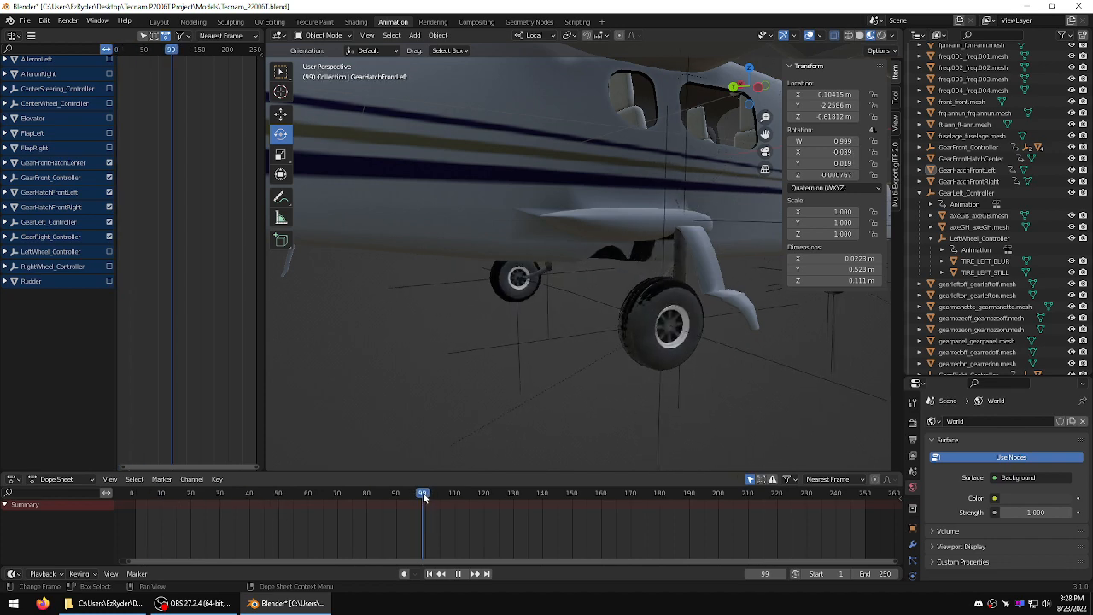
click(731, 301)
Step: Place the 3D cursor at the middle of the main gear door's upper hinge edge and return to the selection tool
middle_drag(673, 383, 610, 384)
scroll(608, 367, up, 6)
scroll(609, 371, down, 6)
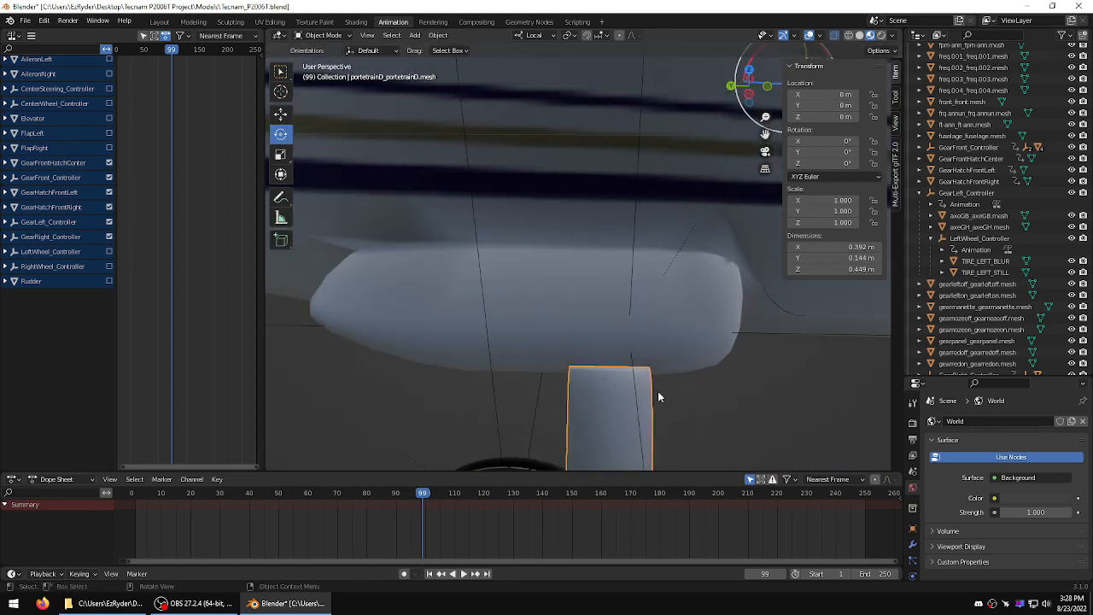
click(280, 92)
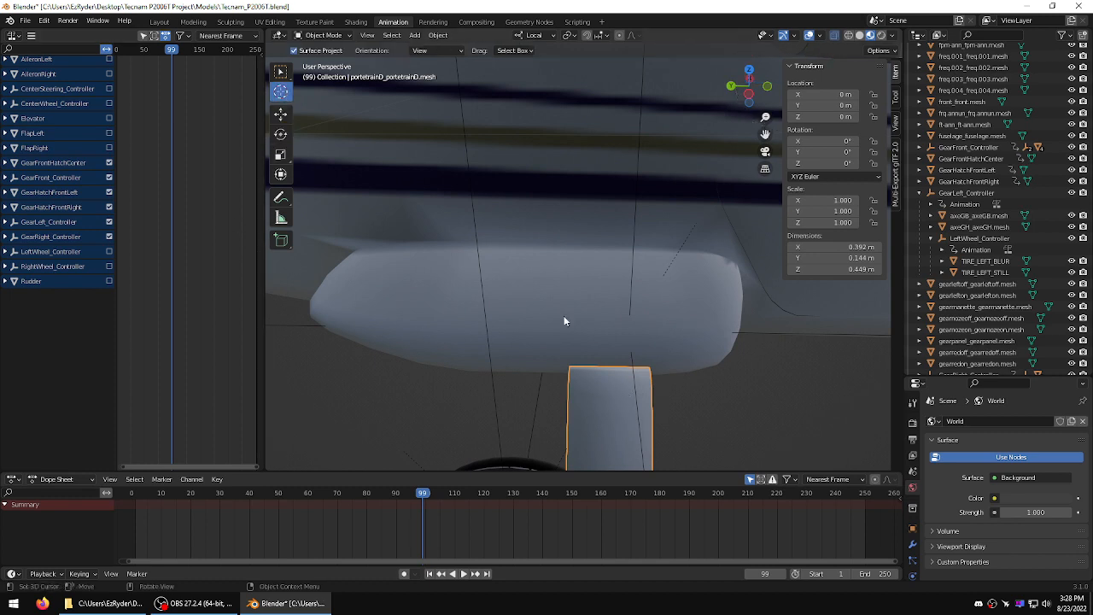
click(610, 367)
click(280, 73)
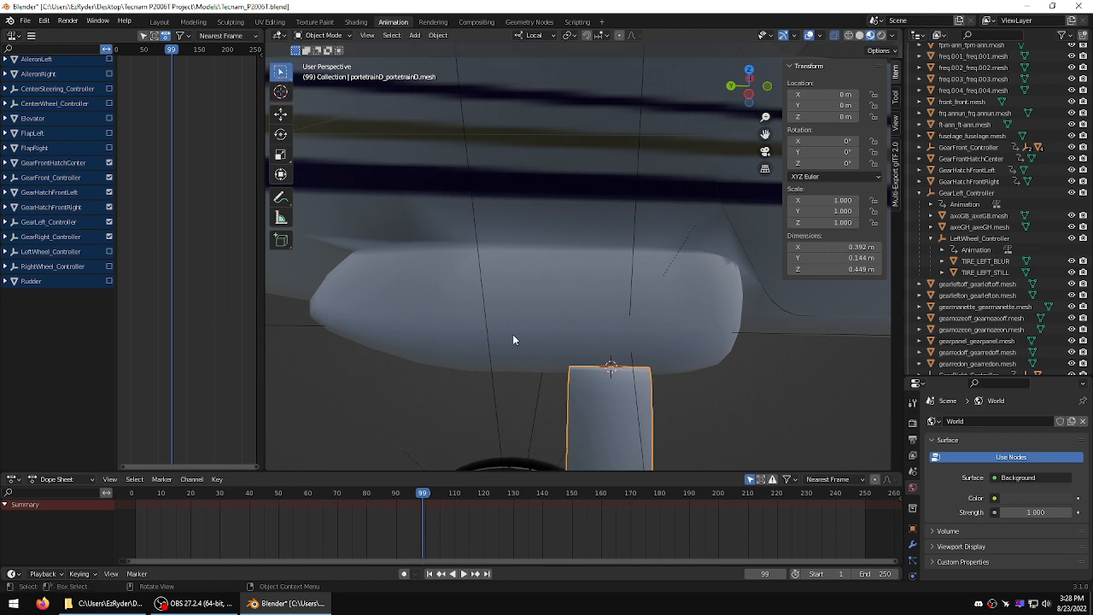
Step: Set the main gear door's origin to the 3D cursor on its hinge edge
right_click(598, 398)
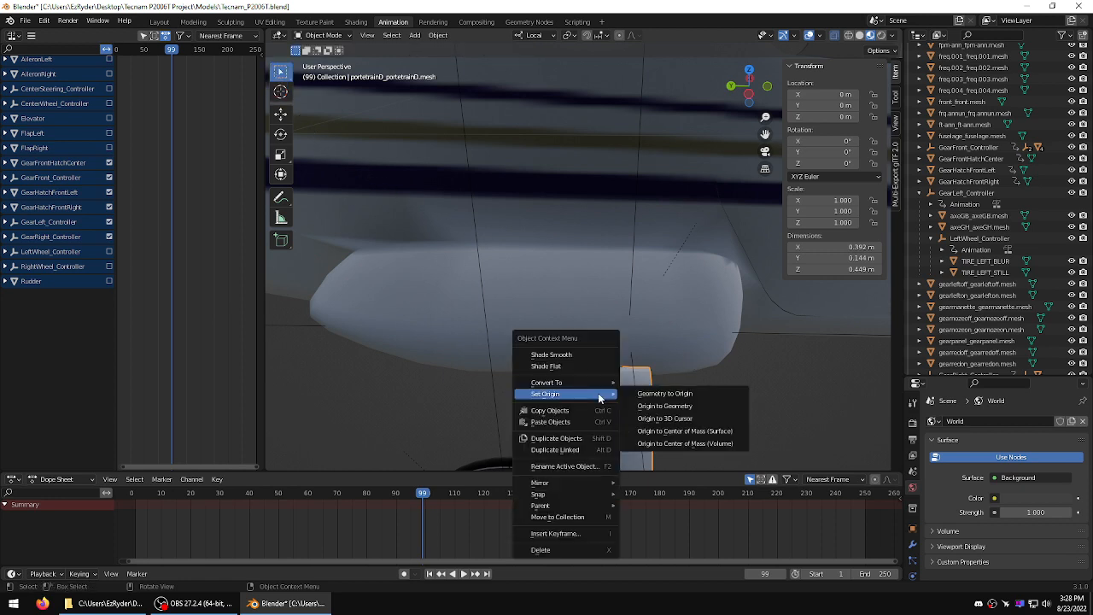
click(680, 413)
middle_drag(680, 413, 746, 372)
scroll(747, 369, up, 6)
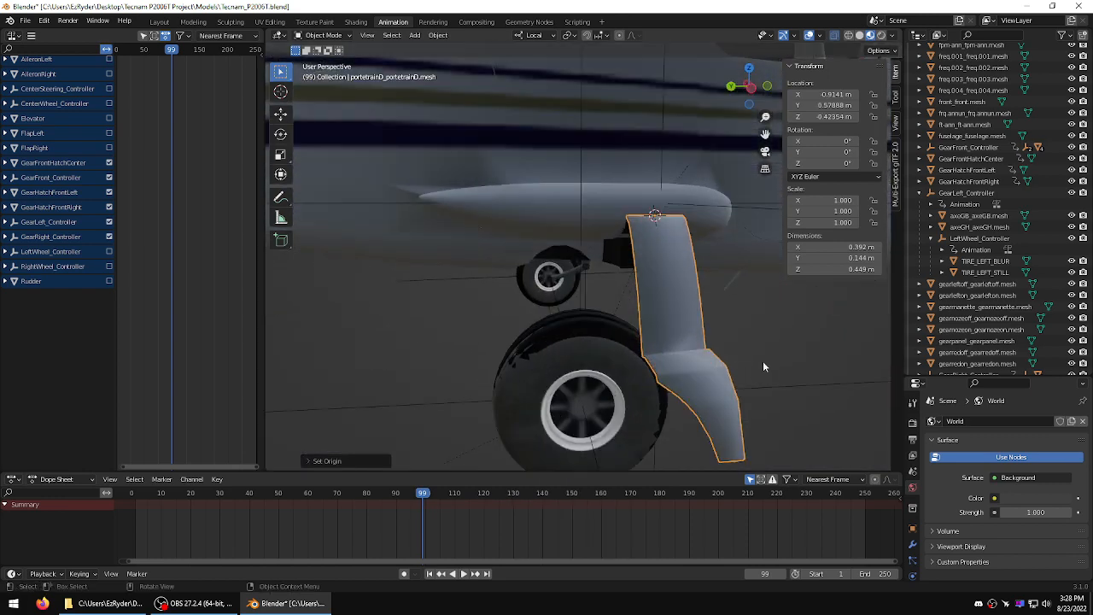
middle_drag(651, 346, 673, 379)
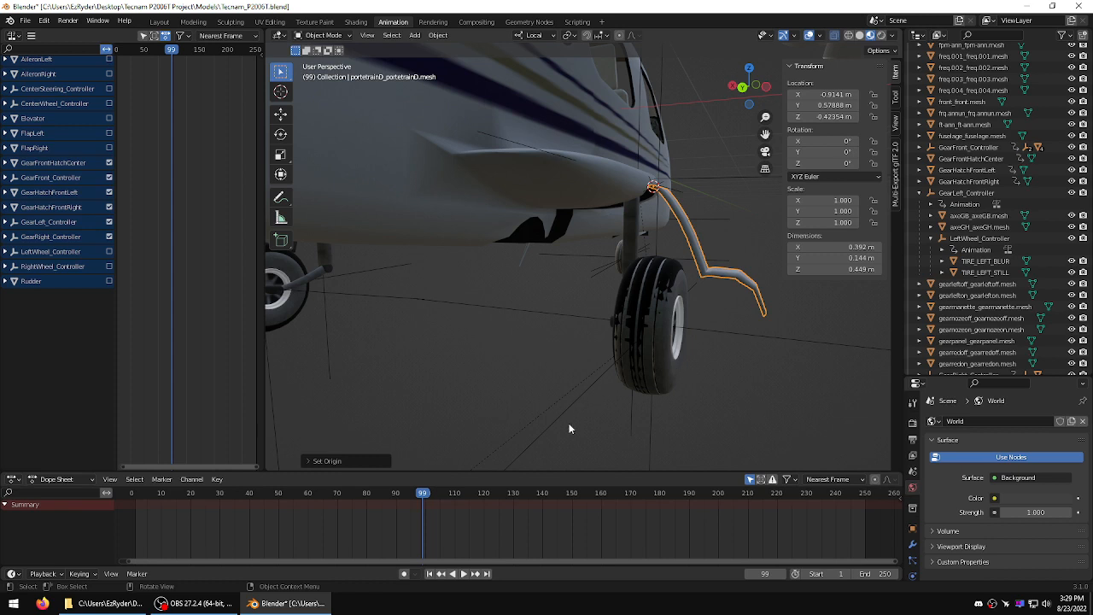
Step: Insert a Location & Rotation keyframe for the open main gear door at frame 100
click(423, 494)
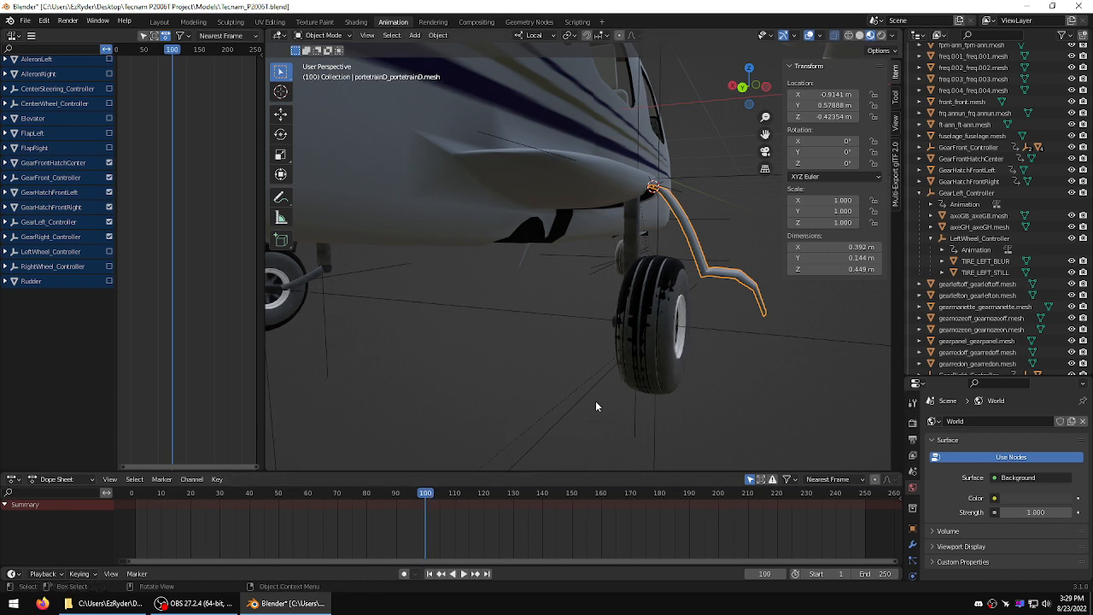
click(80, 573)
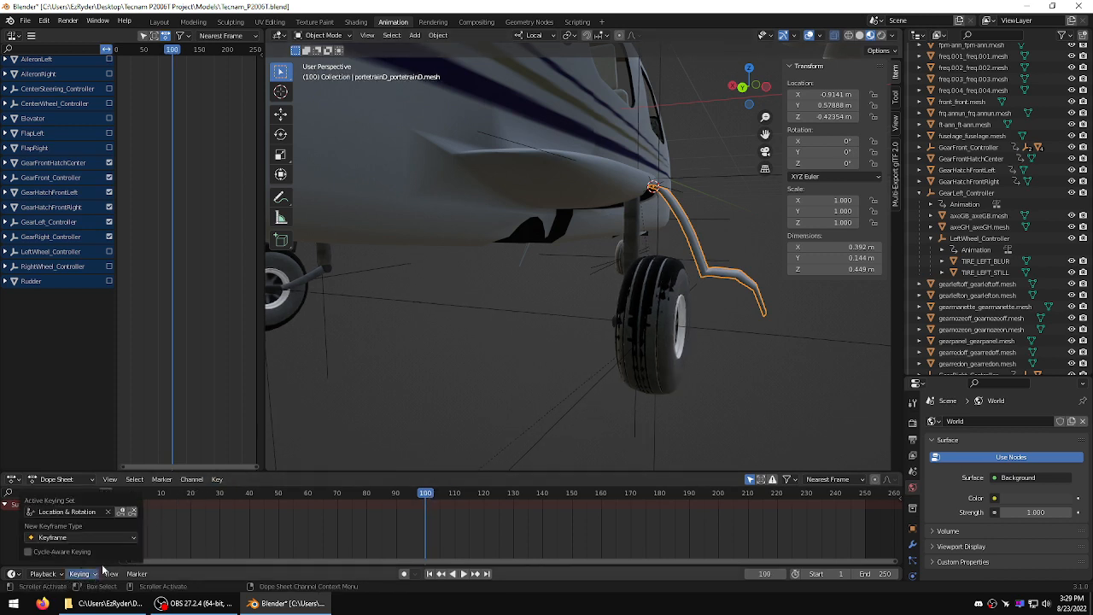
click(120, 511)
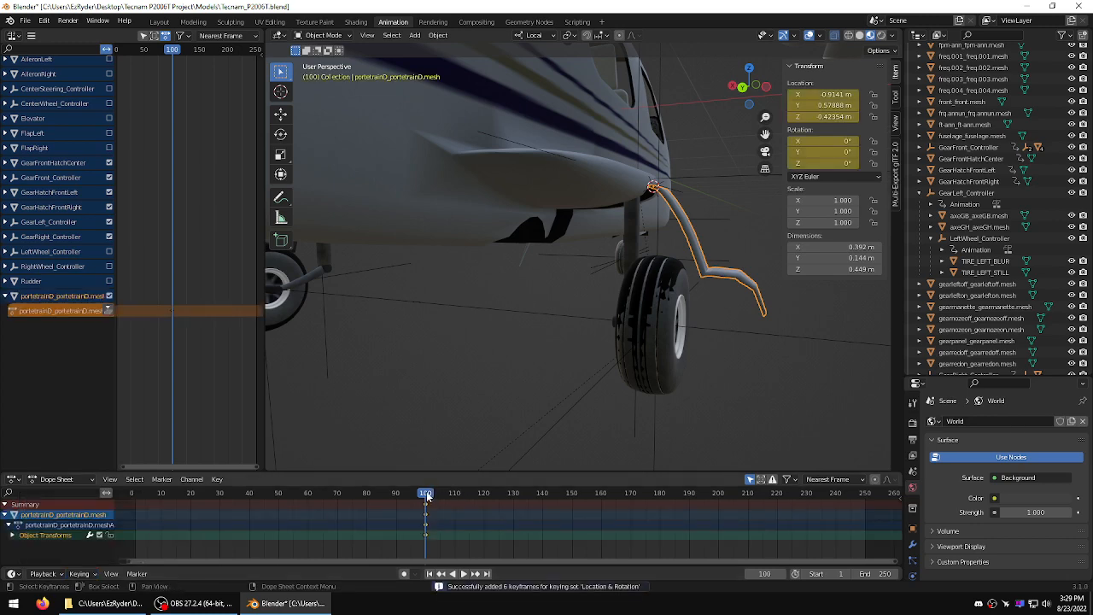
Step: Go to frame 0 and set the main gear door's Y rotation to -90°
key(ctrl+shift+space)
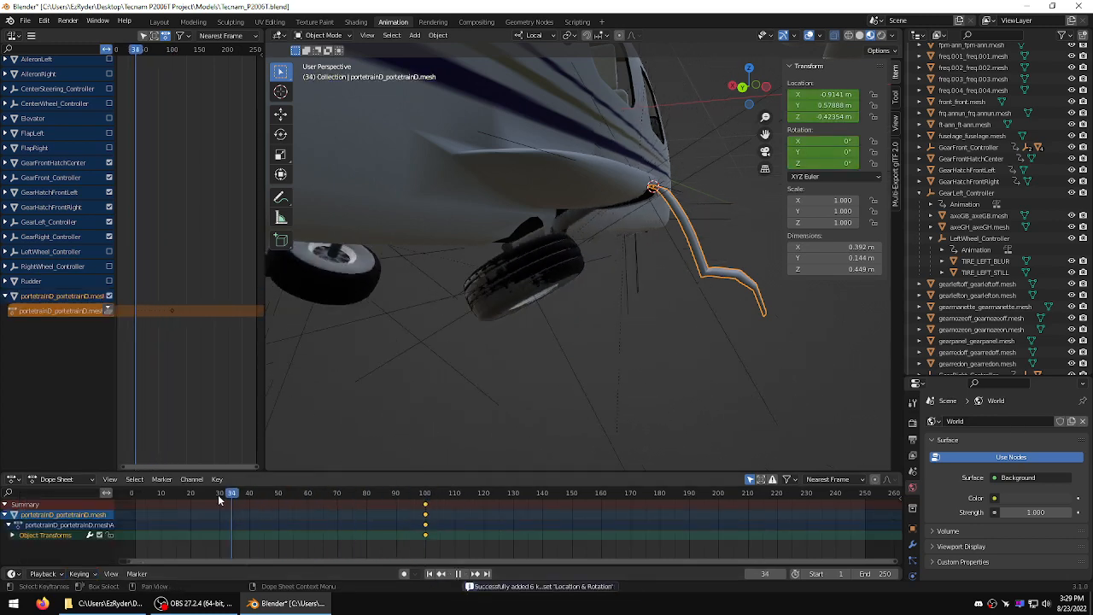
drag(218, 500, 132, 500)
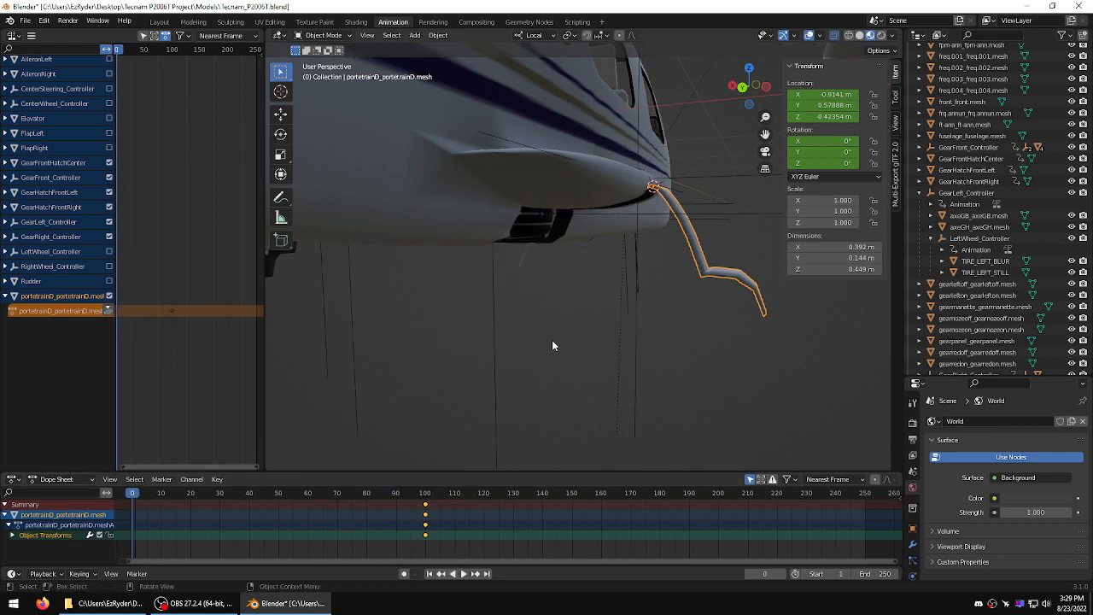
drag(818, 155, 798, 154)
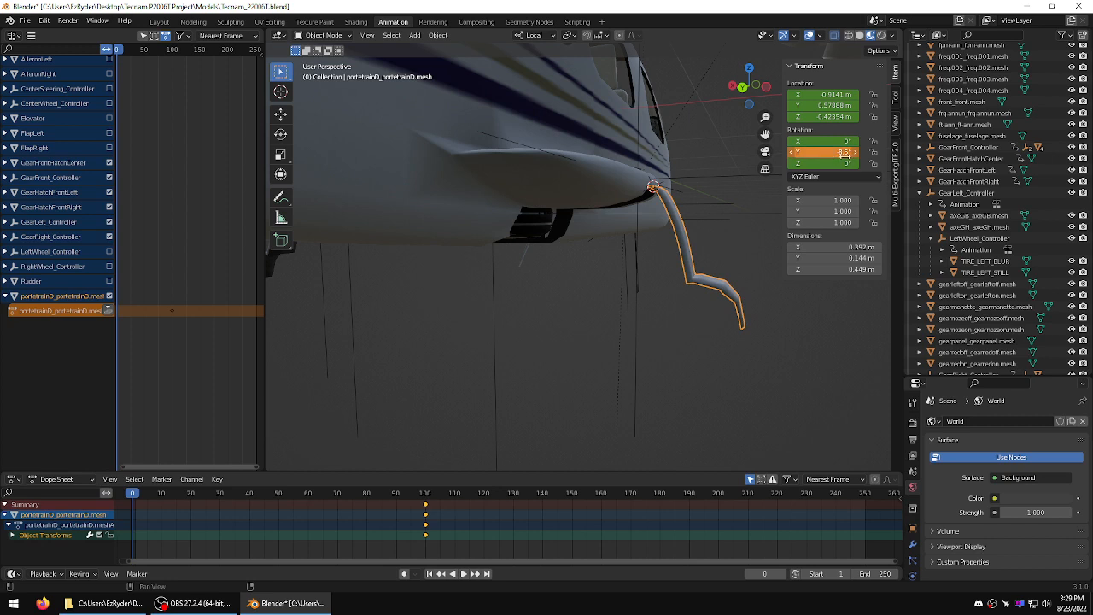
click(825, 151)
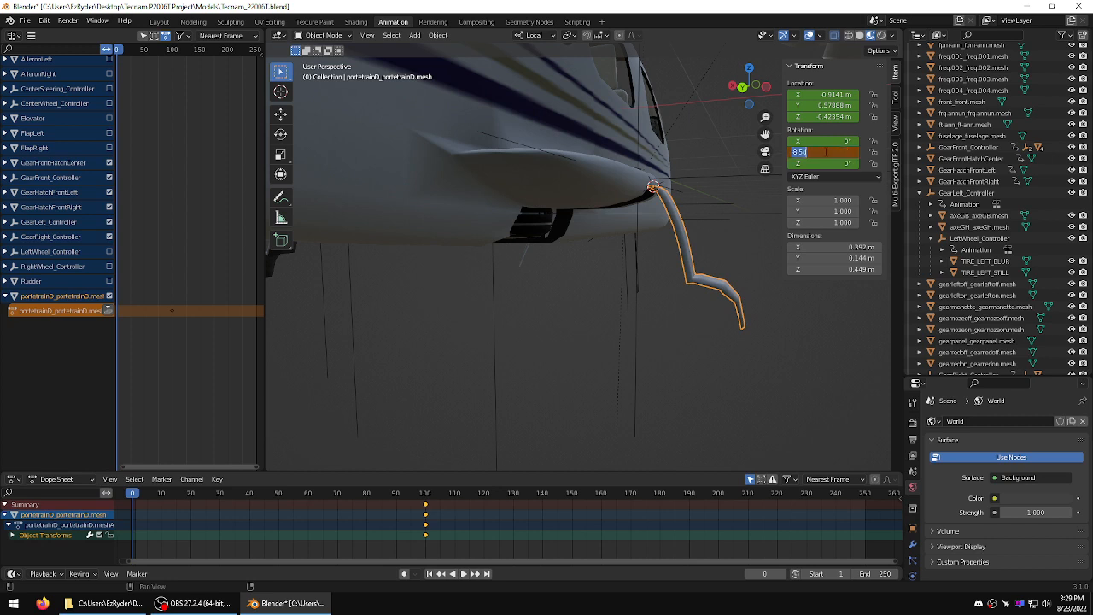
key(BackSpace)
text(-90)
key(Return)
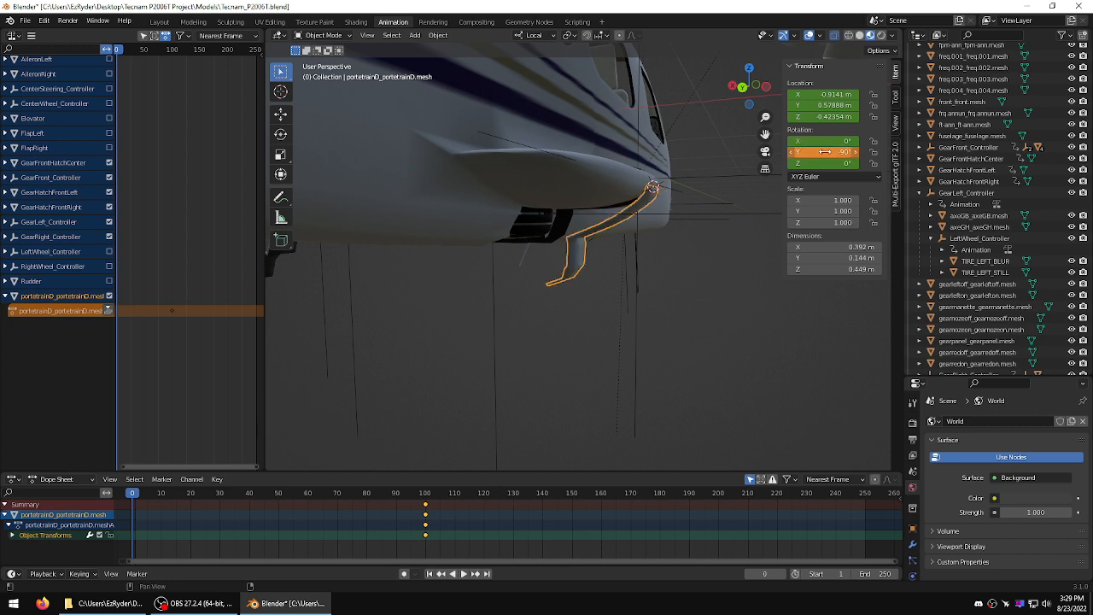
Step: Try a Y rotation of -100° for the main gear door at frame 0
middle_drag(614, 276, 707, 303)
click(828, 151)
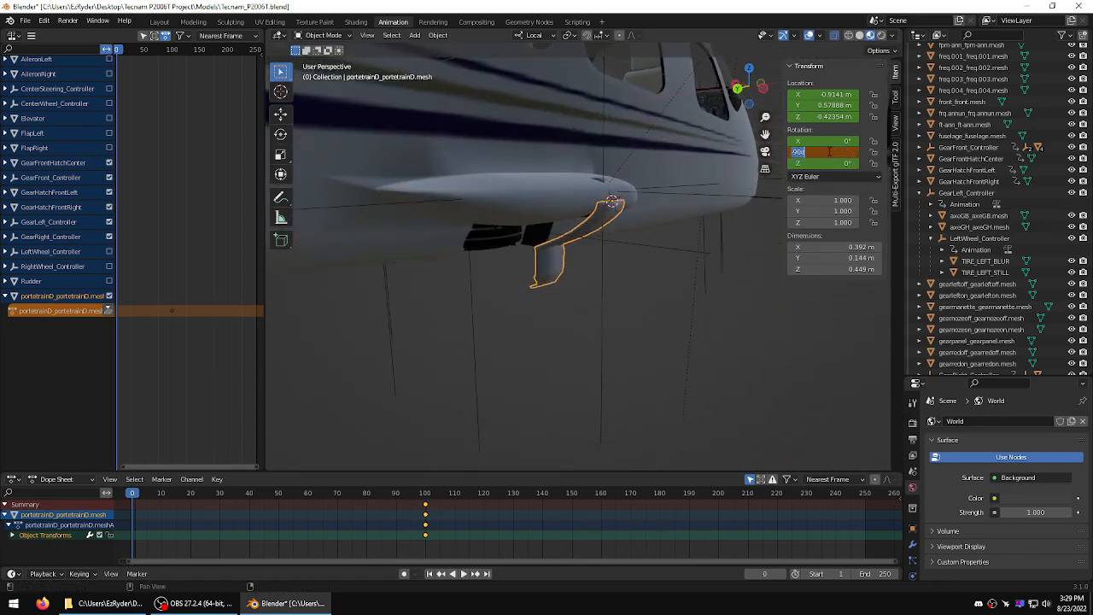
key(BackSpace)
text(-100)
key(Return)
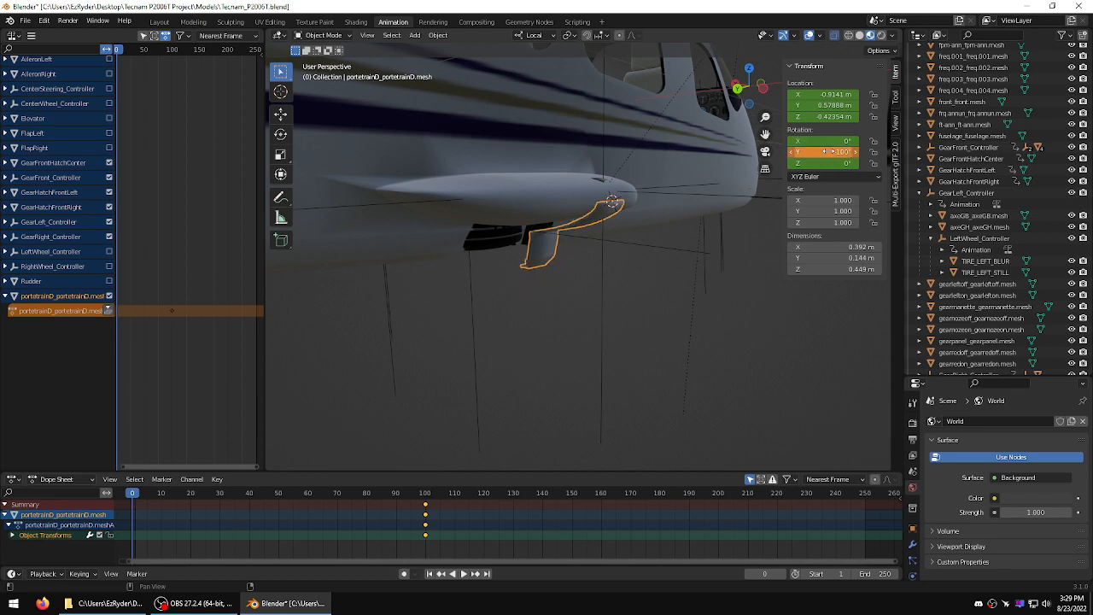
Step: Set the main gear door's Y rotation to -110° for its closed position
click(825, 151)
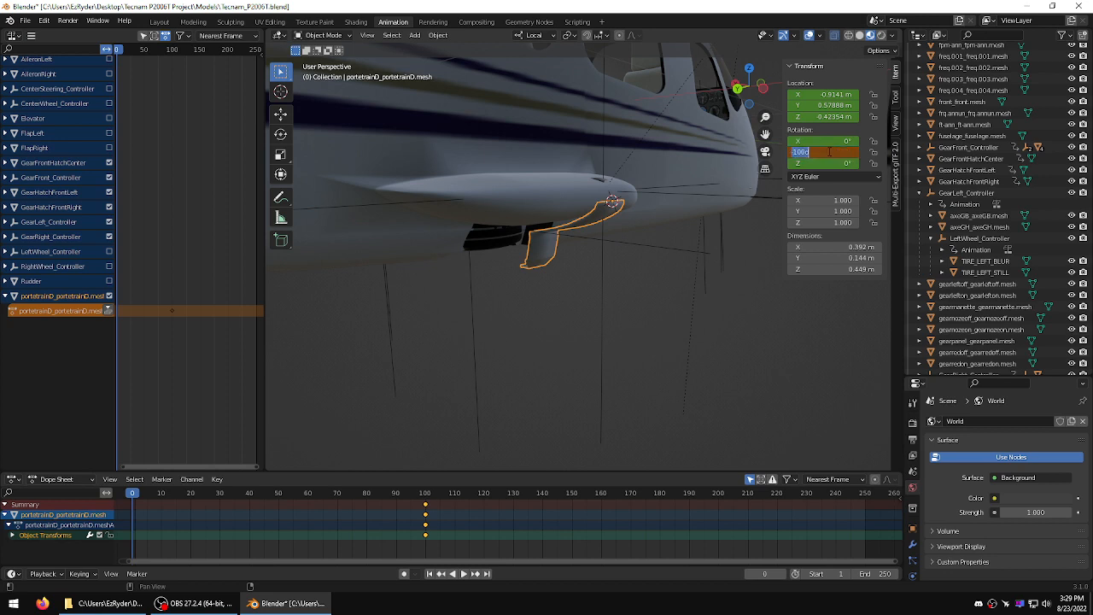
key(BackSpace)
text(-110)
key(Return)
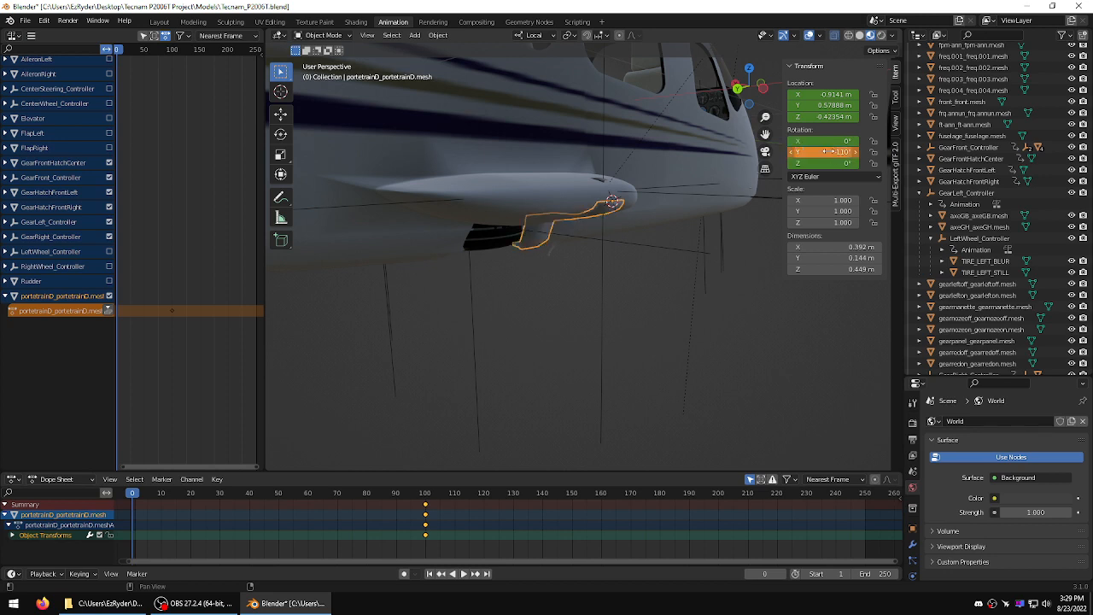
Step: Insert a Location & Rotation keyframe for the closed main gear door at frame 0
click(644, 328)
middle_drag(644, 328, 644, 263)
click(542, 222)
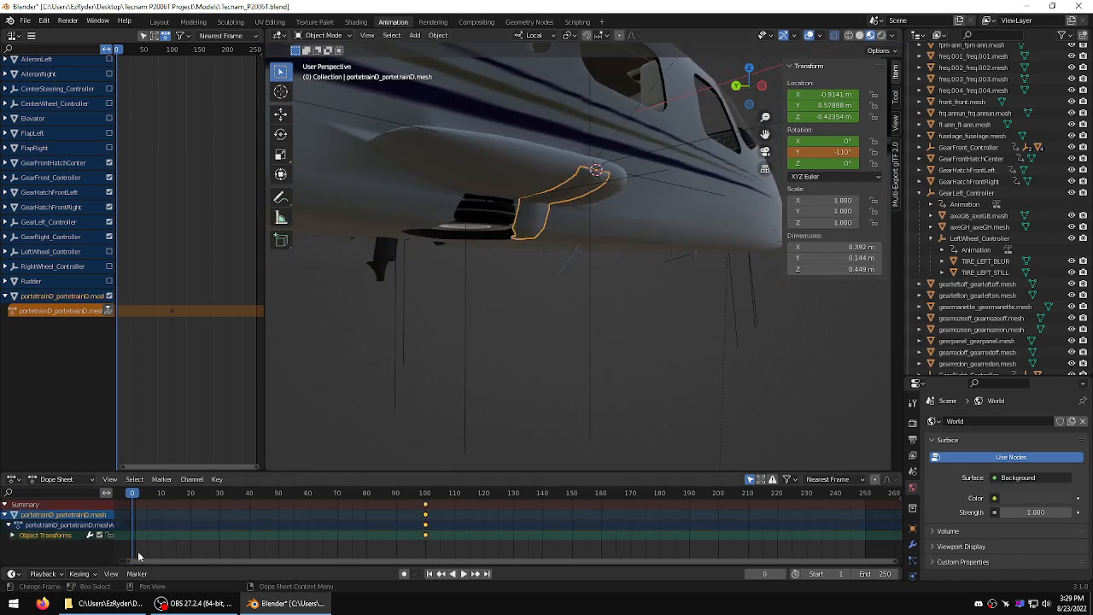
click(95, 576)
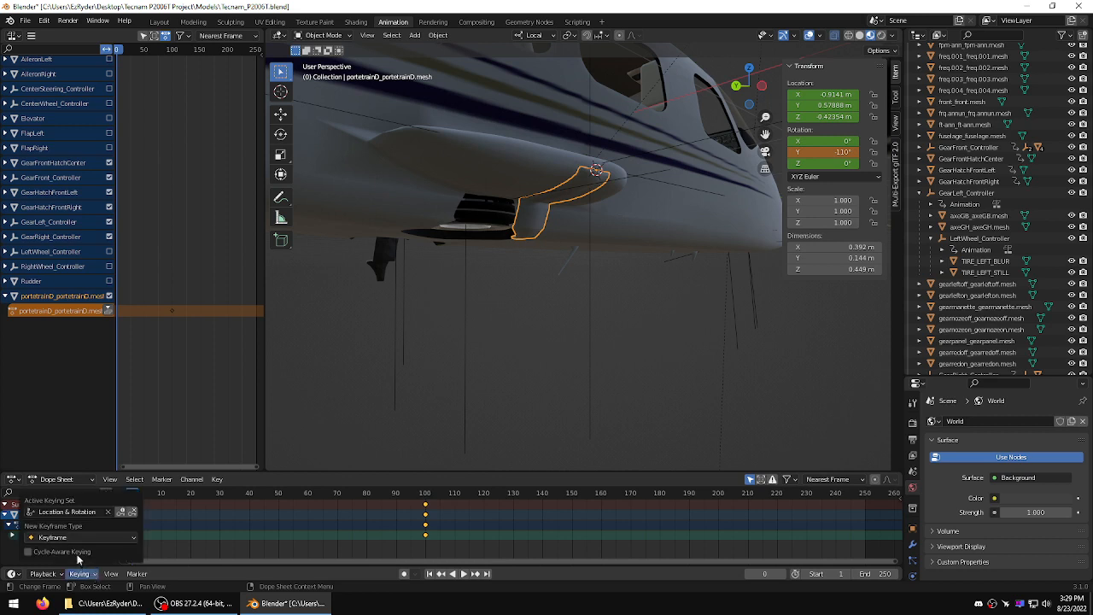
click(121, 513)
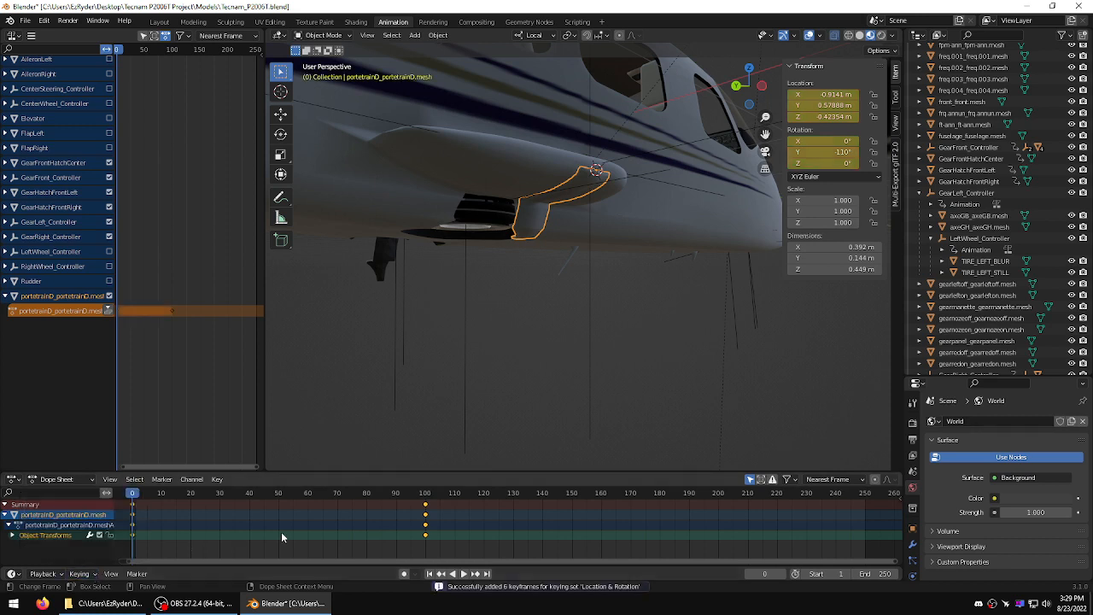
Step: Select the door's keyframes at frames 0 and 100 and set their interpolation mode to Linear
drag(445, 543, 161, 524)
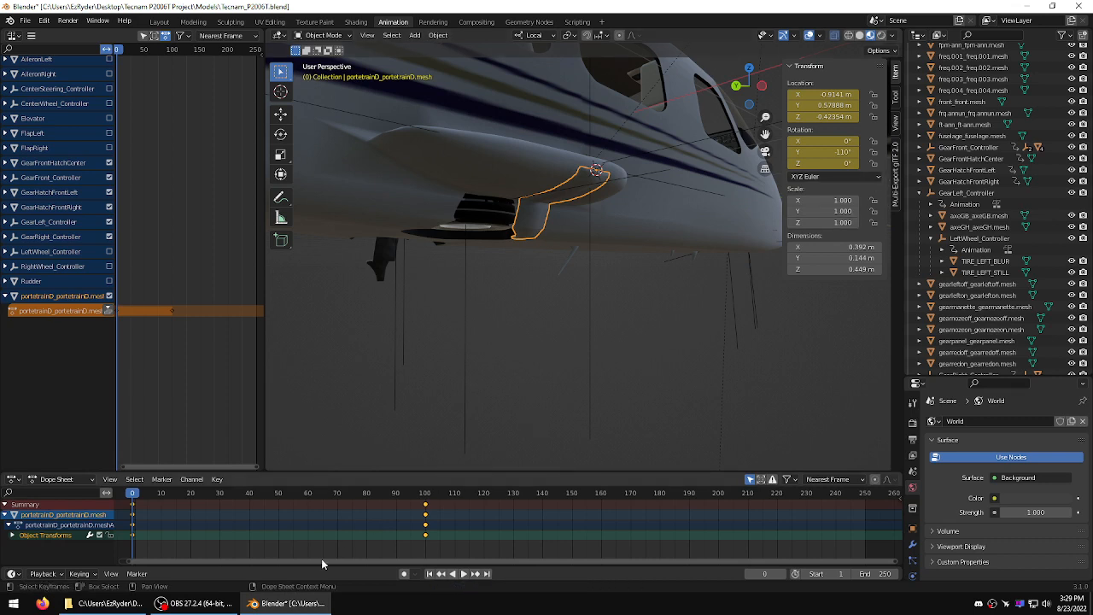
right_click(432, 521)
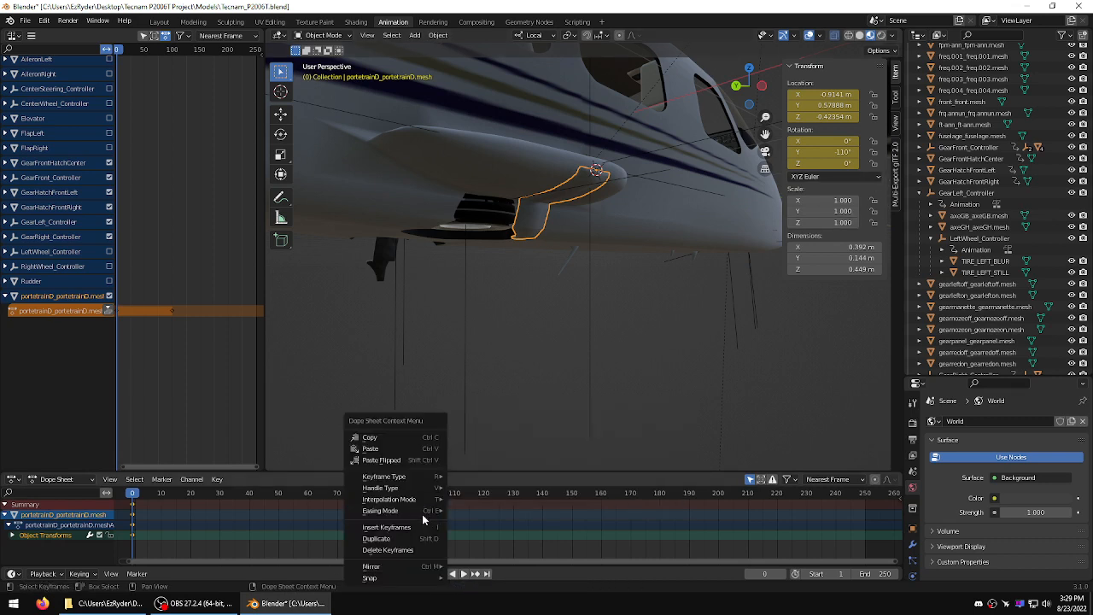
mouse_move(401, 500)
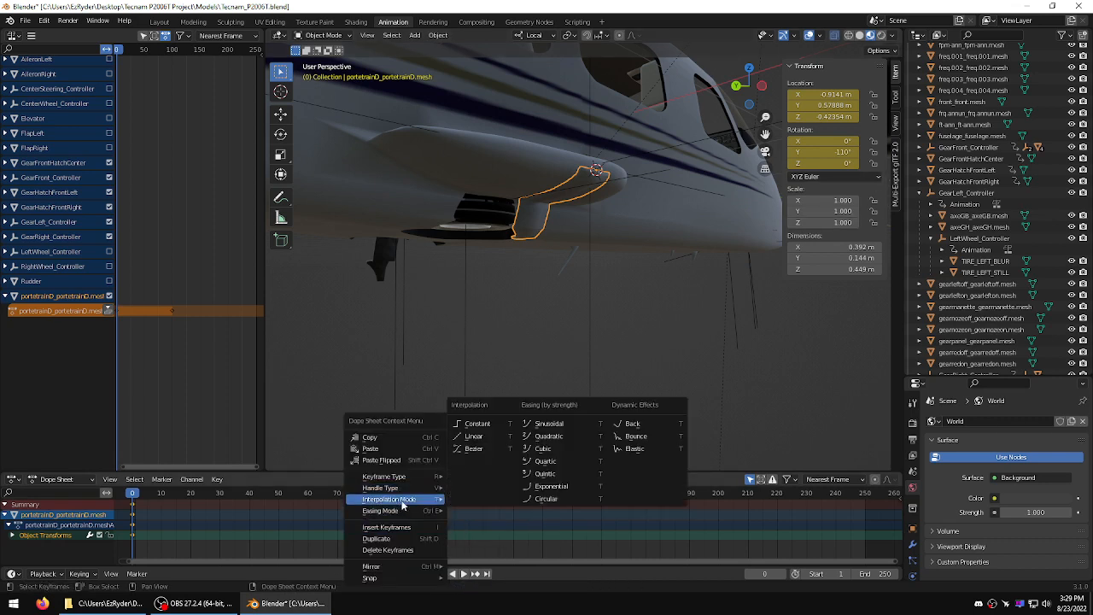
click(474, 438)
Step: Scrub through the animation up to frame 134 and examine the door's clearance to the main wheel from the Back Orthographic view
middle_drag(474, 438, 551, 436)
drag(134, 497, 443, 498)
middle_drag(522, 432, 517, 429)
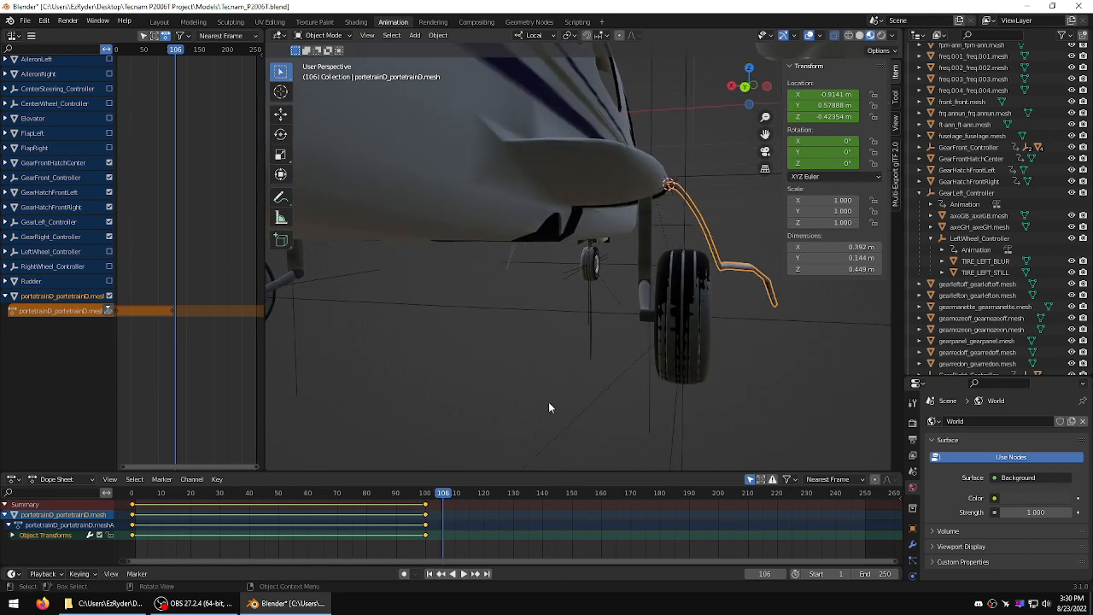
click(751, 92)
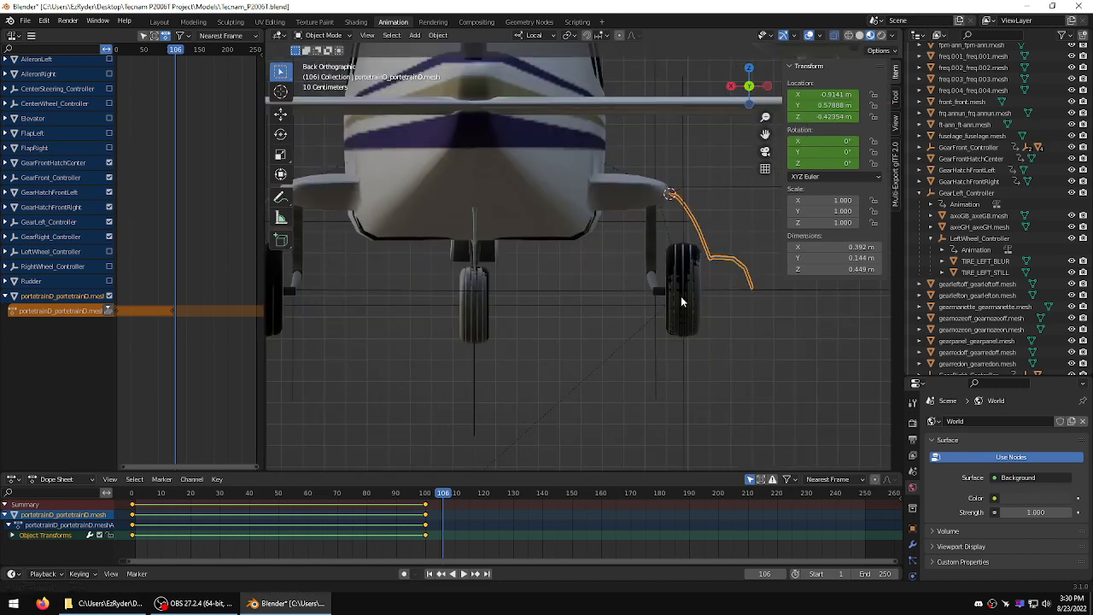
shift+middle_drag(682, 301, 553, 296)
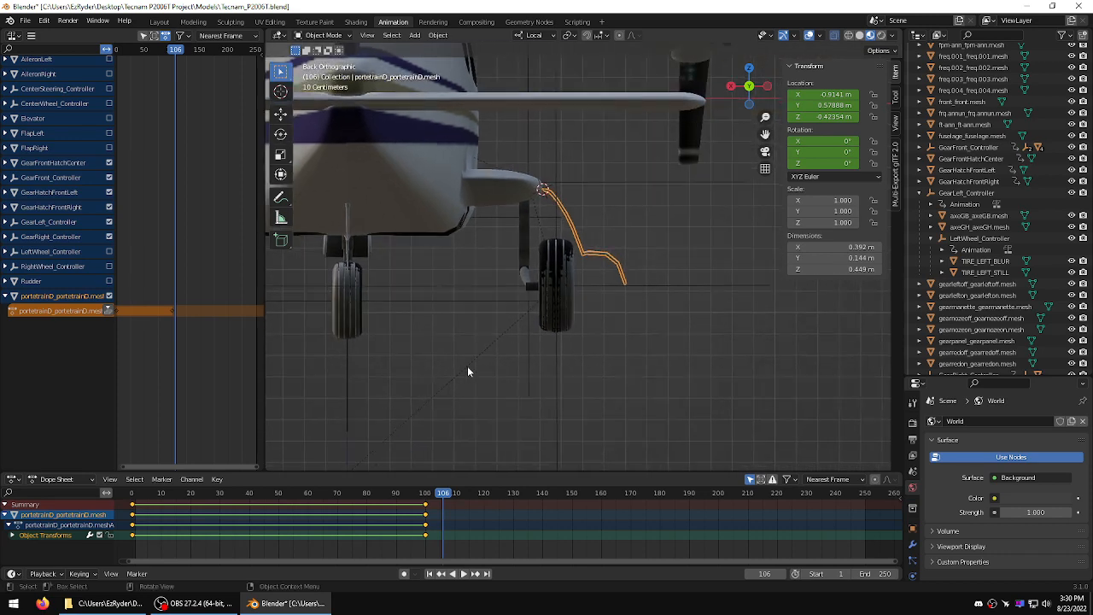
drag(440, 498, 490, 502)
key(space)
Step: Duplicate the main gear door's keyframes from frame 100 to frame 90
drag(435, 544, 407, 505)
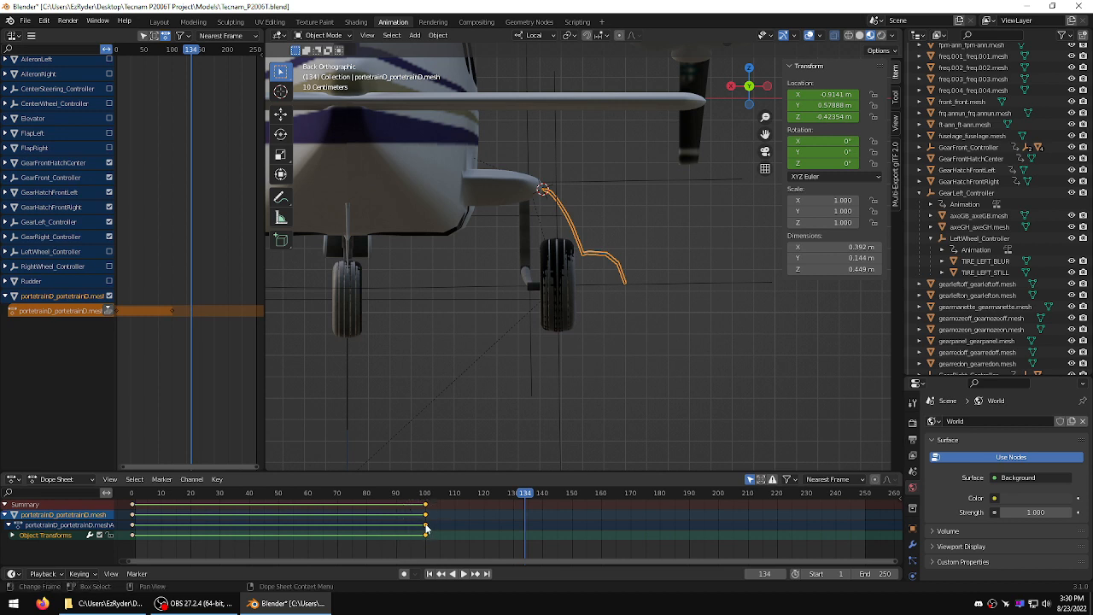
right_click(426, 529)
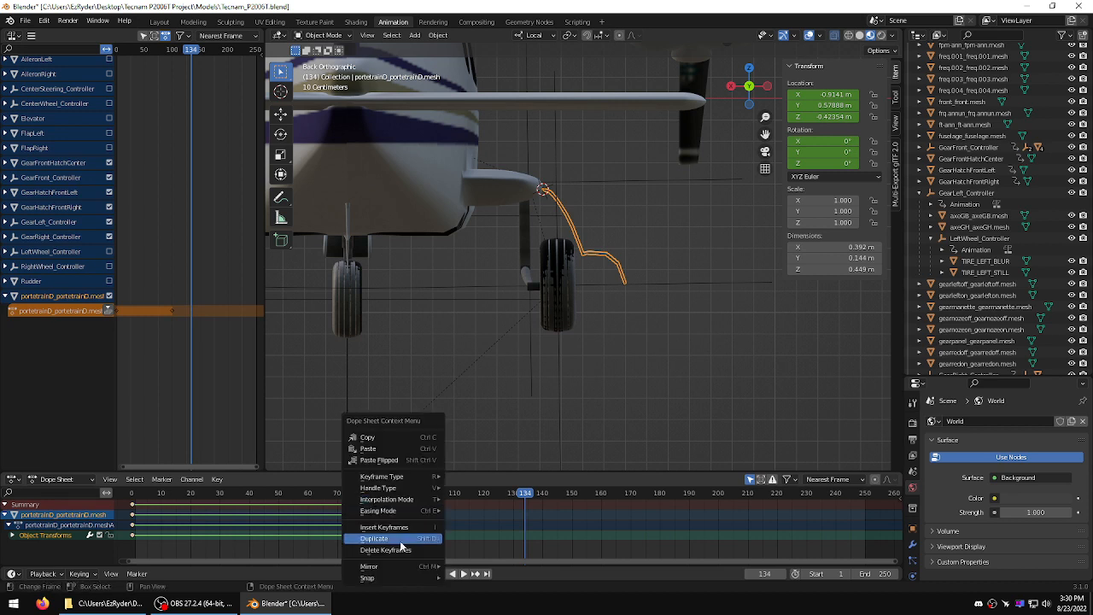
click(408, 539)
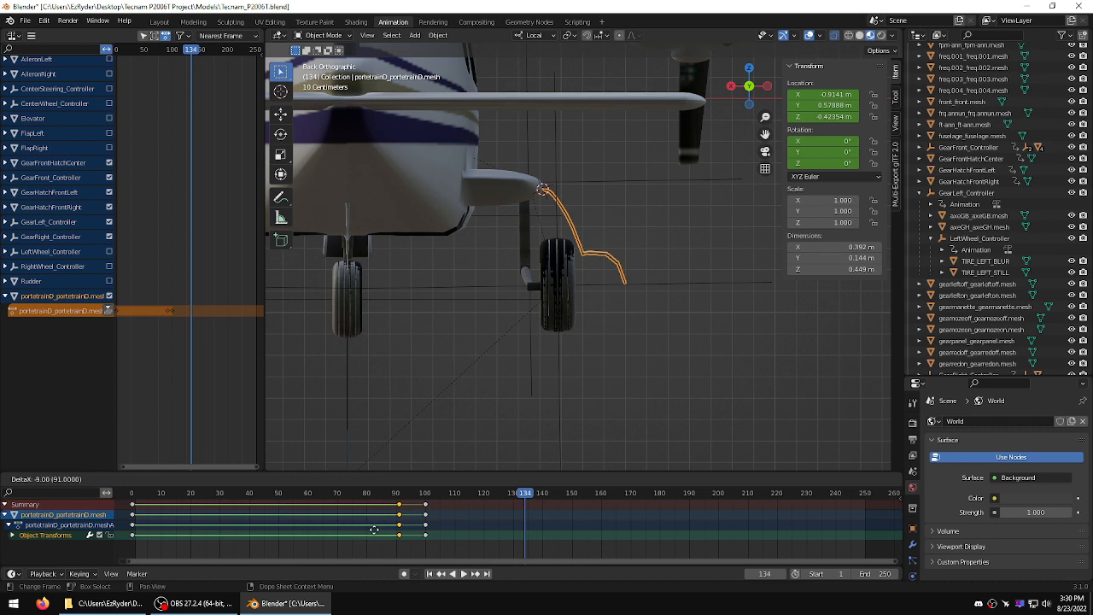
click(373, 529)
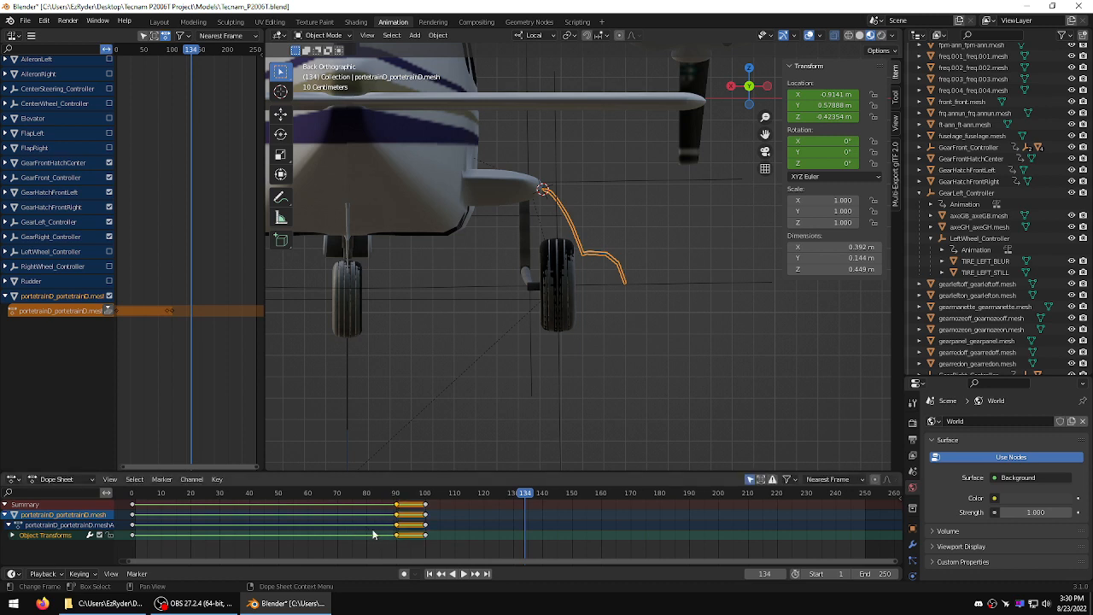
click(431, 536)
Step: Return to frame 0, push the door's action down into an NLA track, and rename the door object GearHacthBackRight
drag(526, 494, 122, 468)
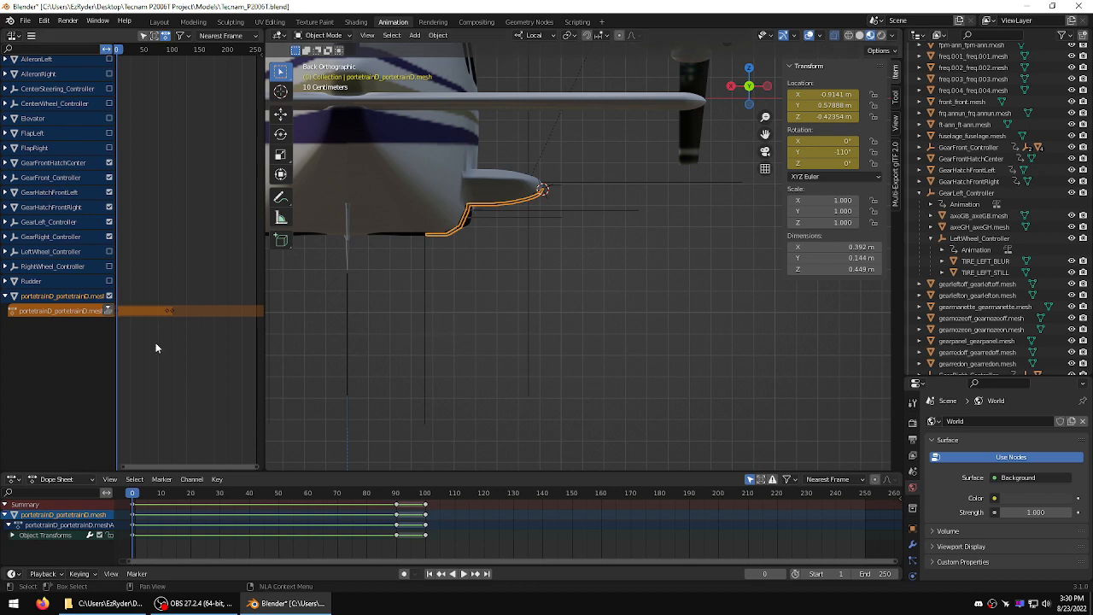
click(108, 310)
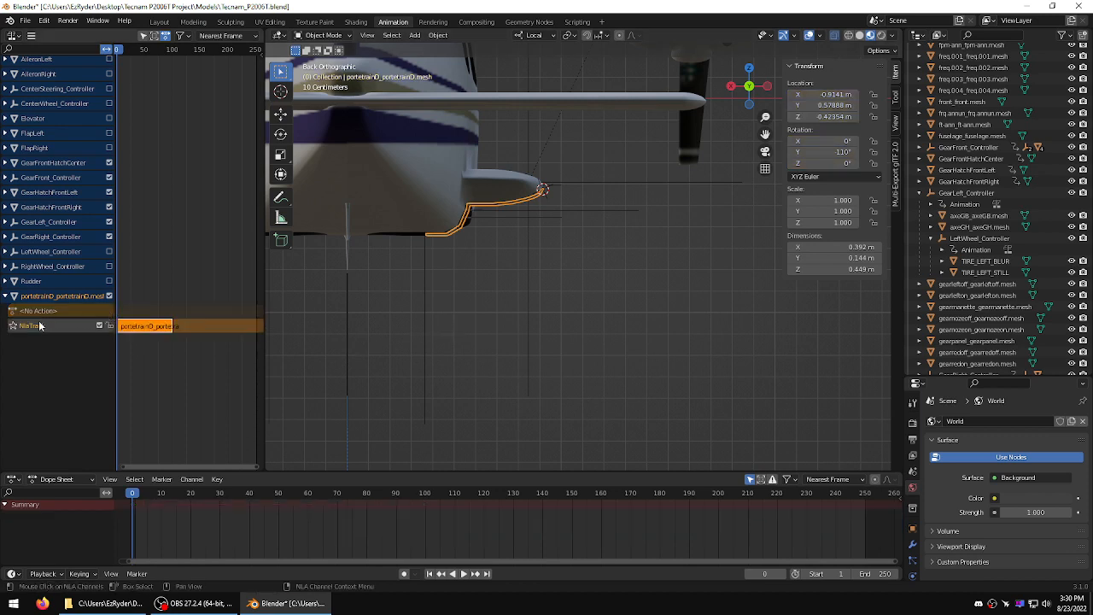
double_click(47, 297)
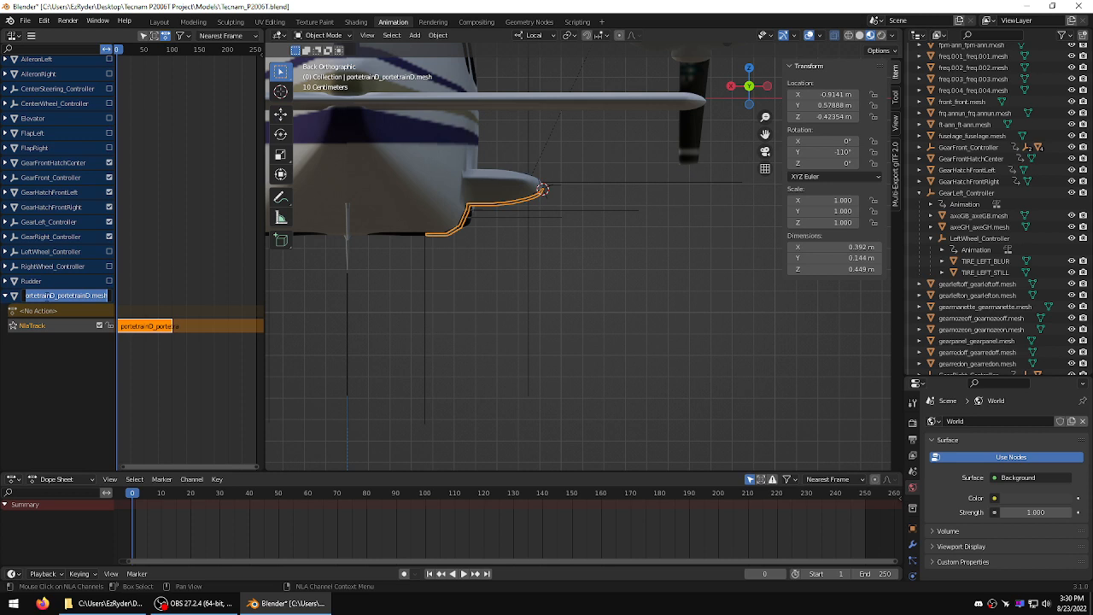
text(GearHatch)
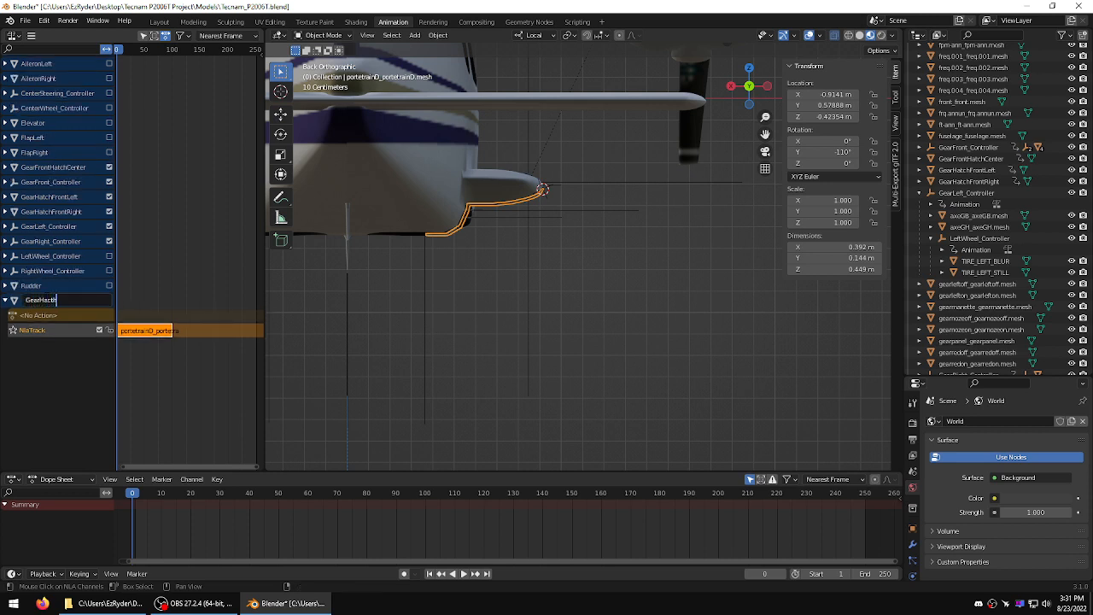
text(R)
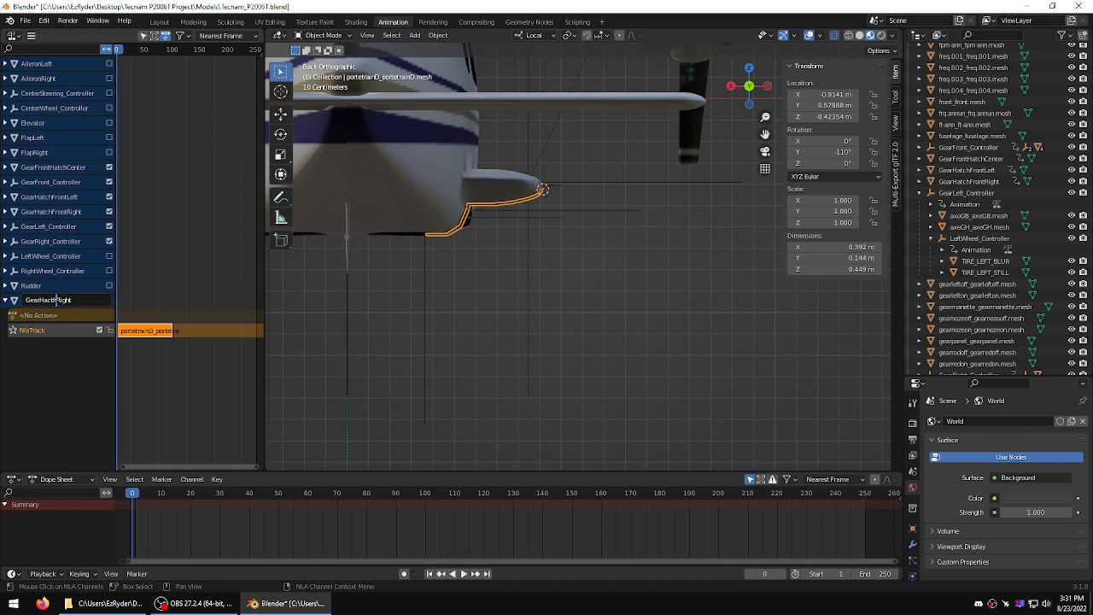
text(Back)
key(Return)
double_click(71, 299)
click(79, 382)
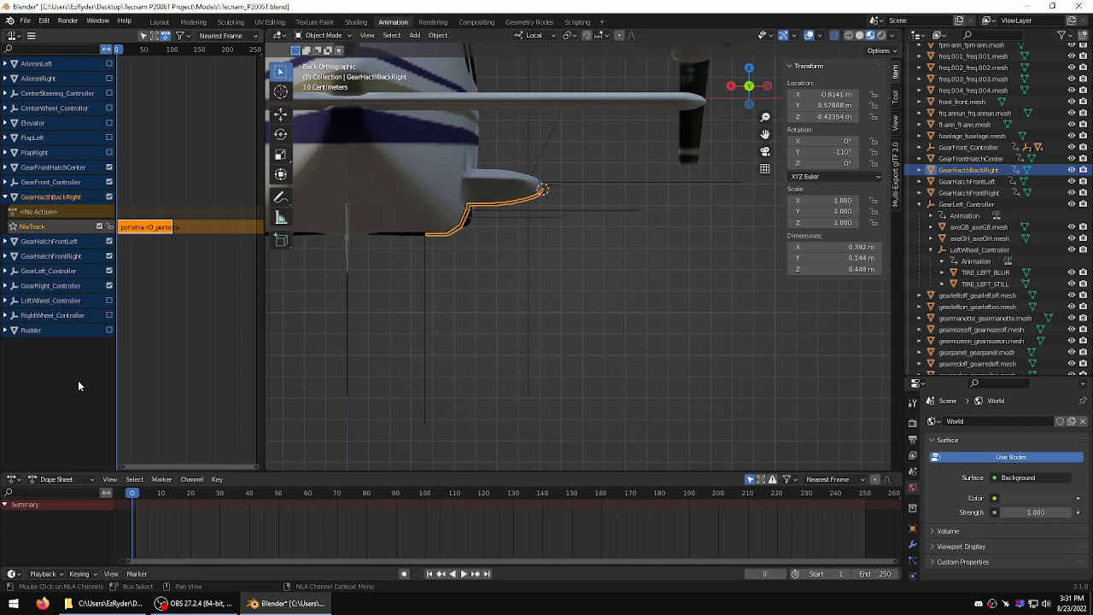
Step: Rename the door's new NLA track Gear_Right and check it against the track name under GearRight_Controller
double_click(43, 226)
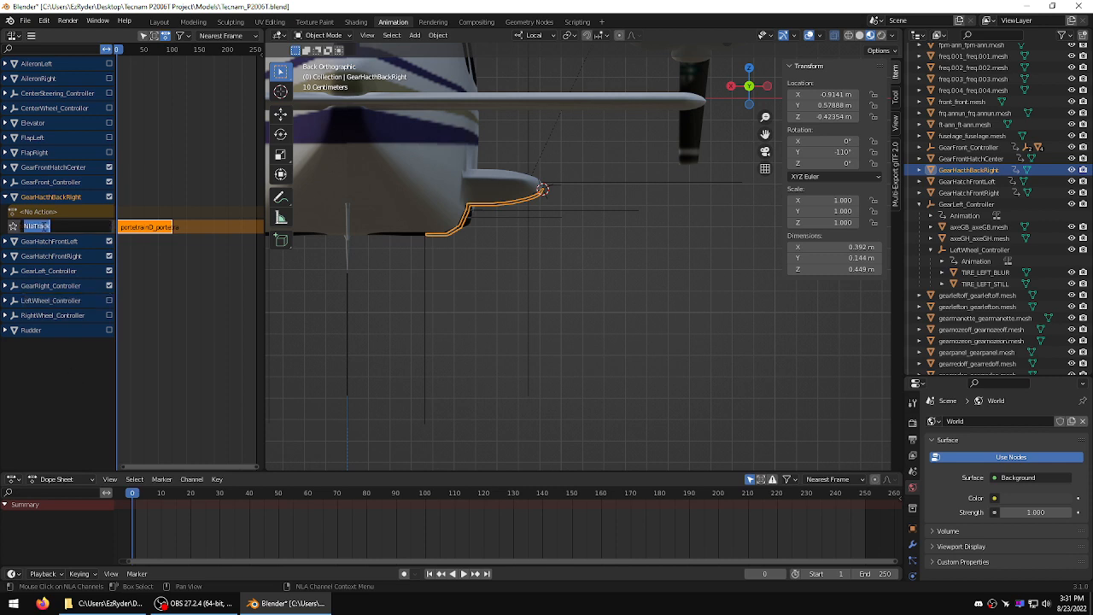
text(c)
text(ear)
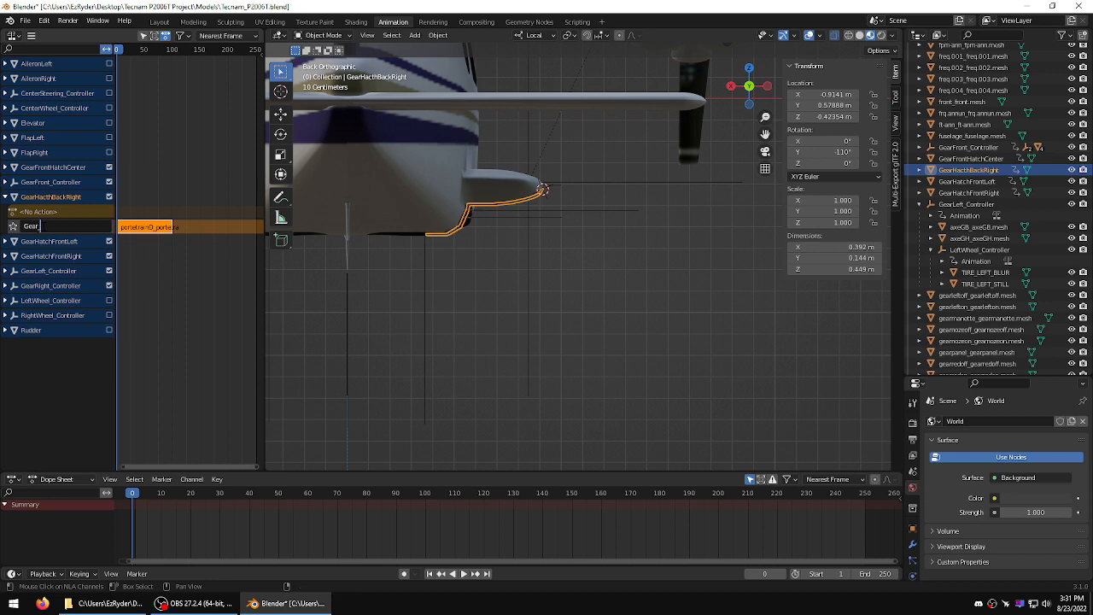
text(_F)
key(Return)
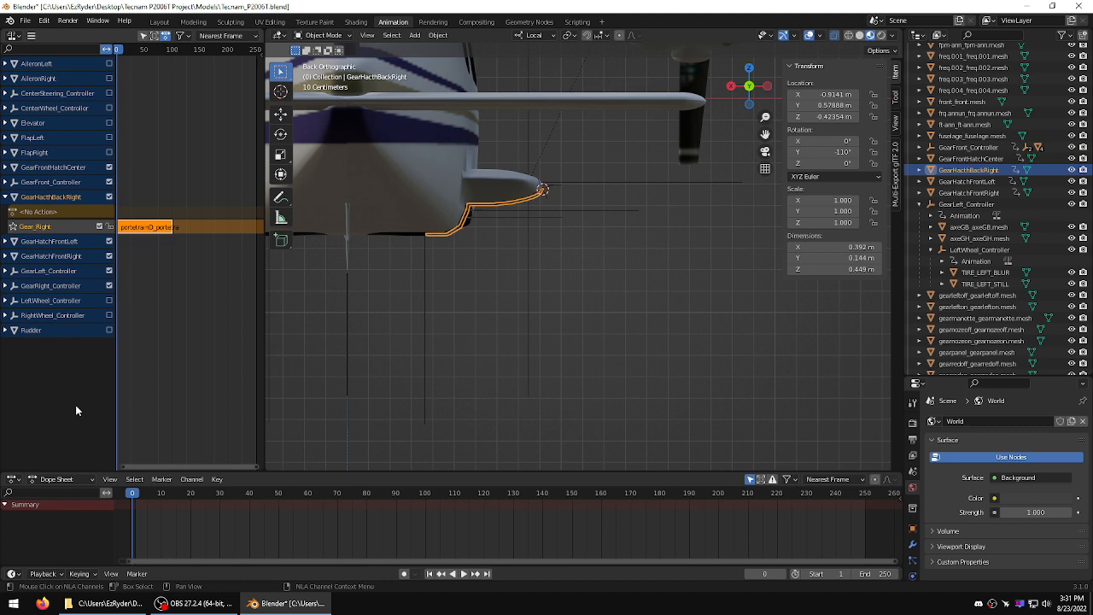
click(7, 286)
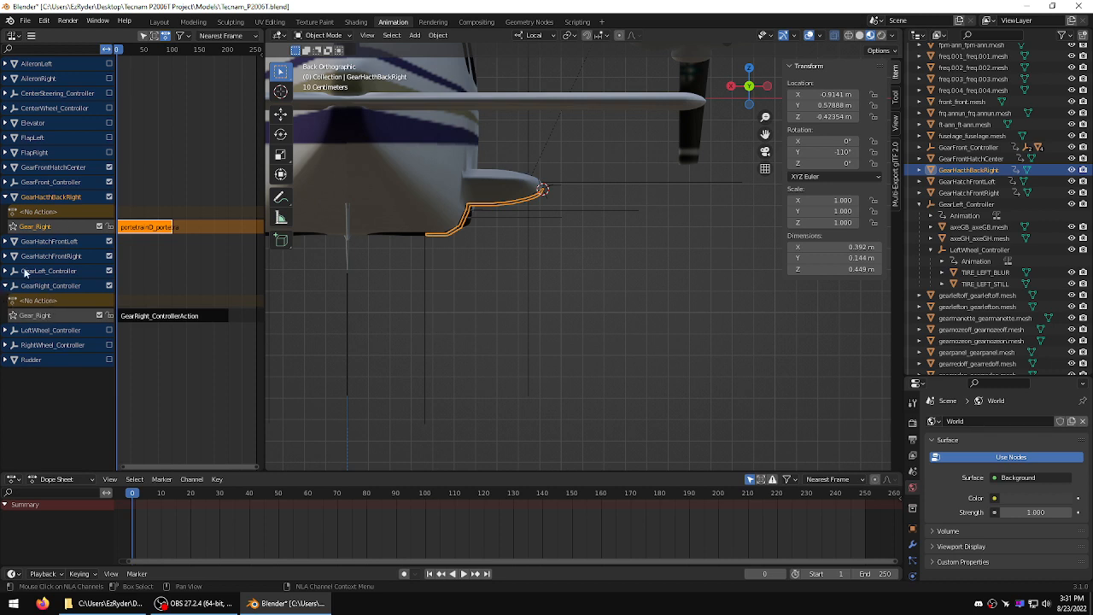
click(6, 287)
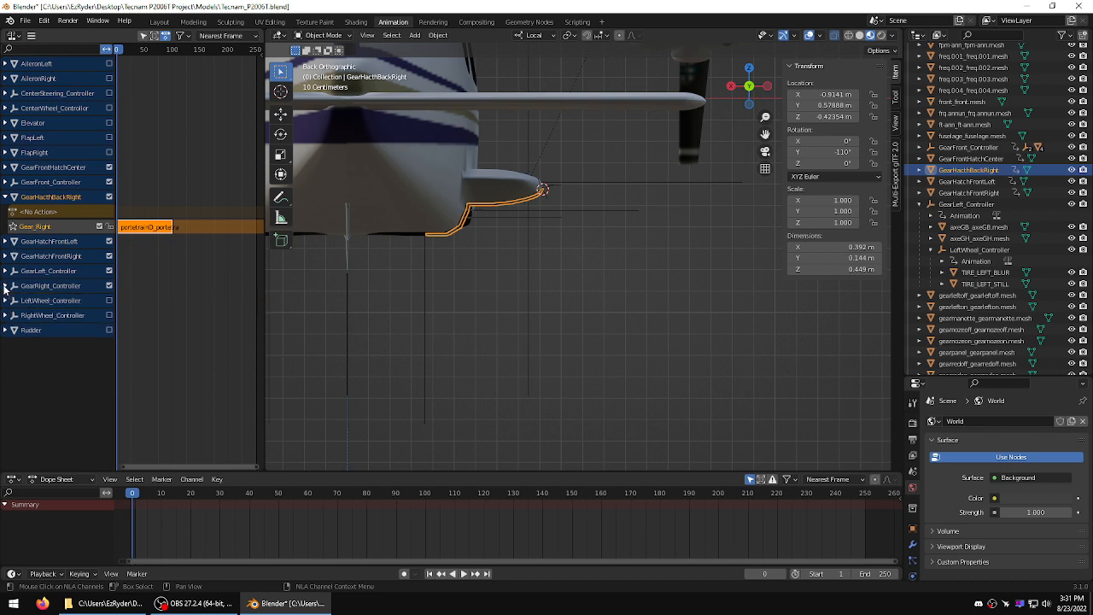
click(4, 197)
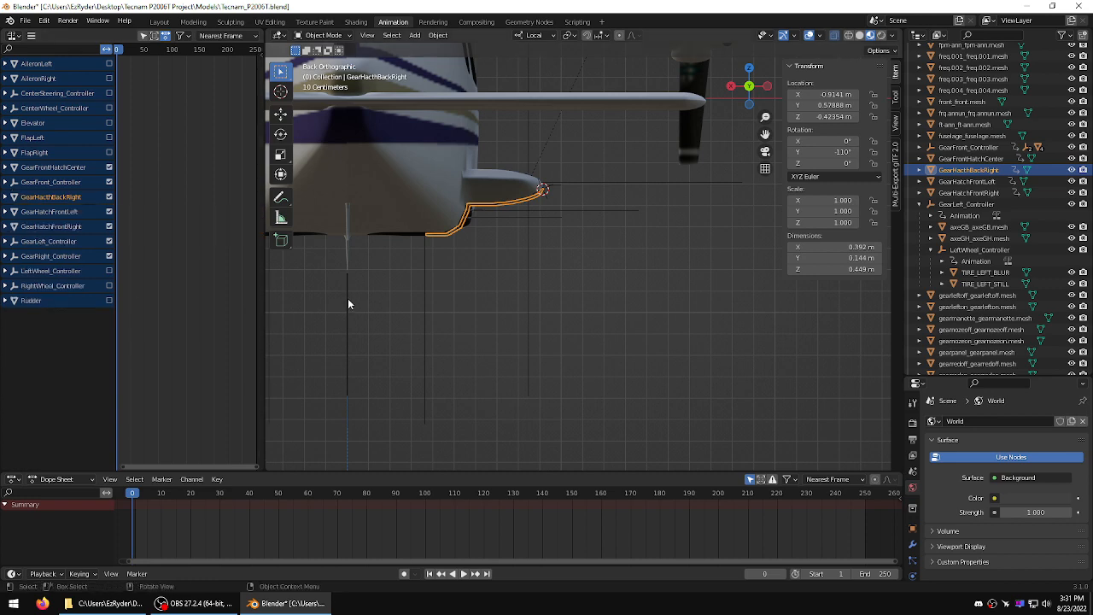
Step: Select the opposite main gear door portetrainG, go to frame 100, and place the 3D cursor at the middle of its upper hinge edge
shift+middle_drag(347, 297, 651, 317)
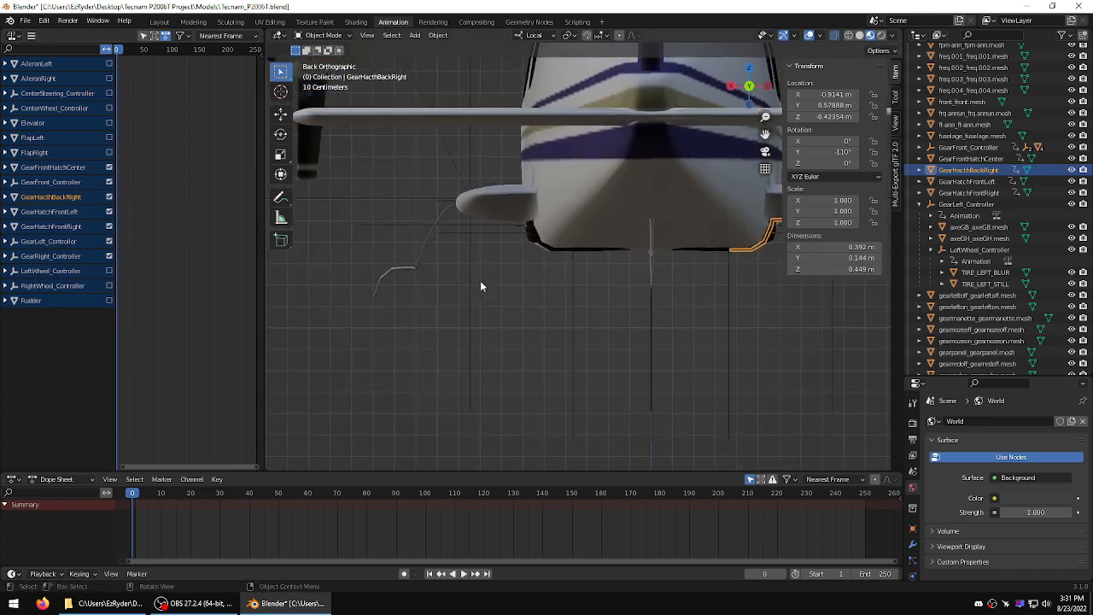
click(421, 248)
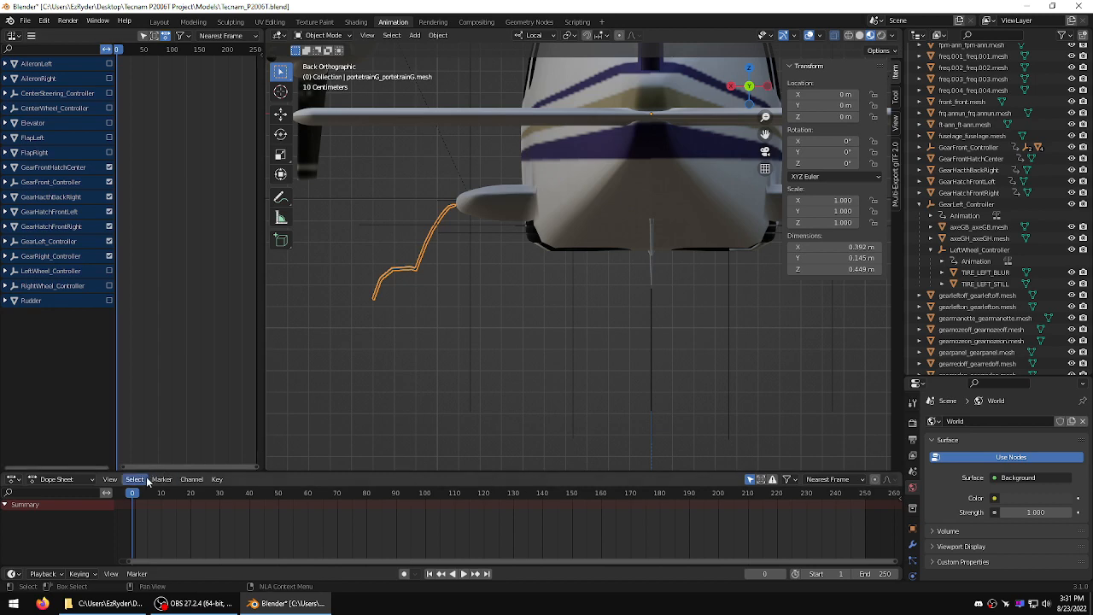
drag(146, 495, 432, 499)
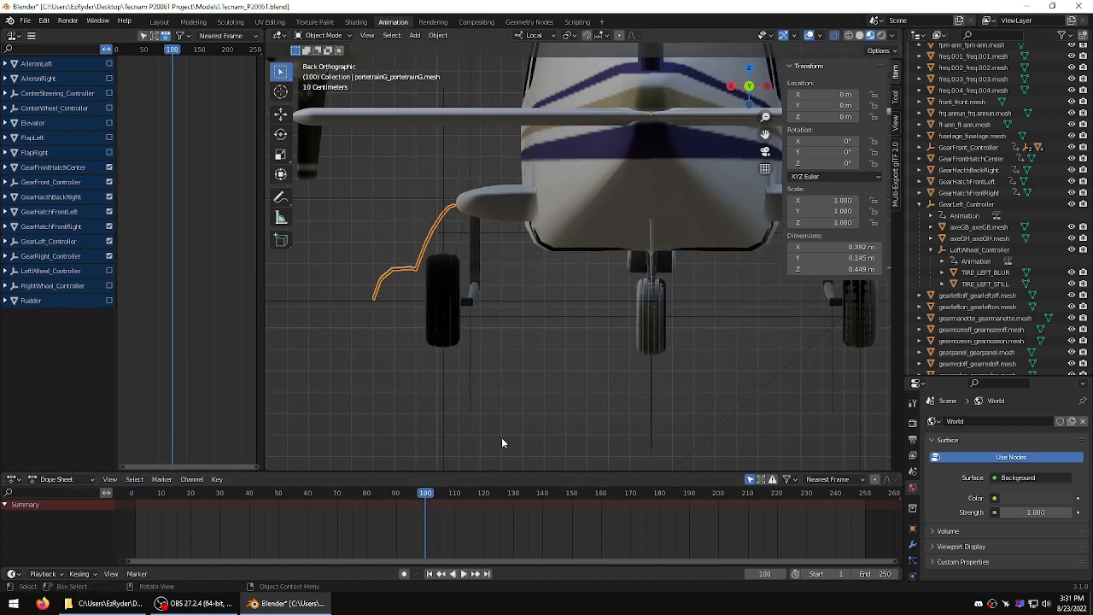
middle_drag(501, 440, 641, 48)
scroll(541, 223, up, 6)
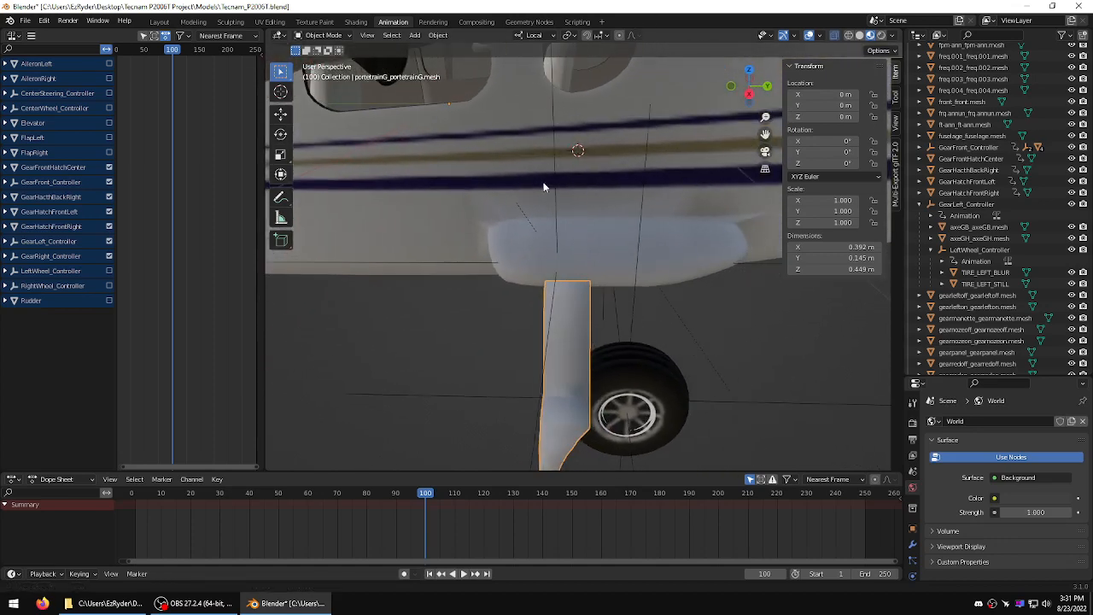
scroll(542, 224, up, 2)
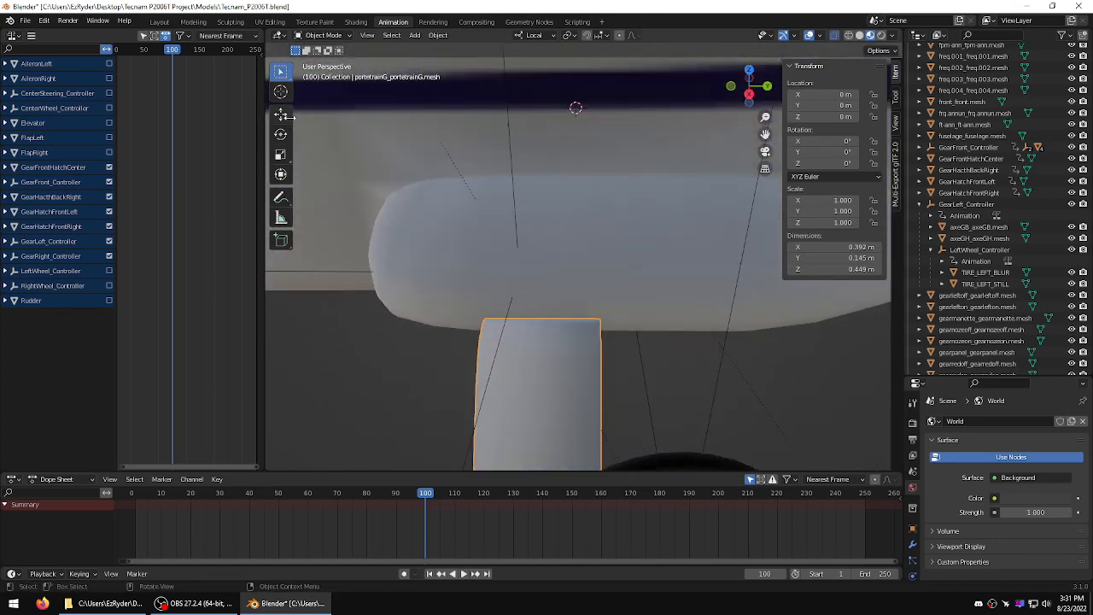
click(280, 91)
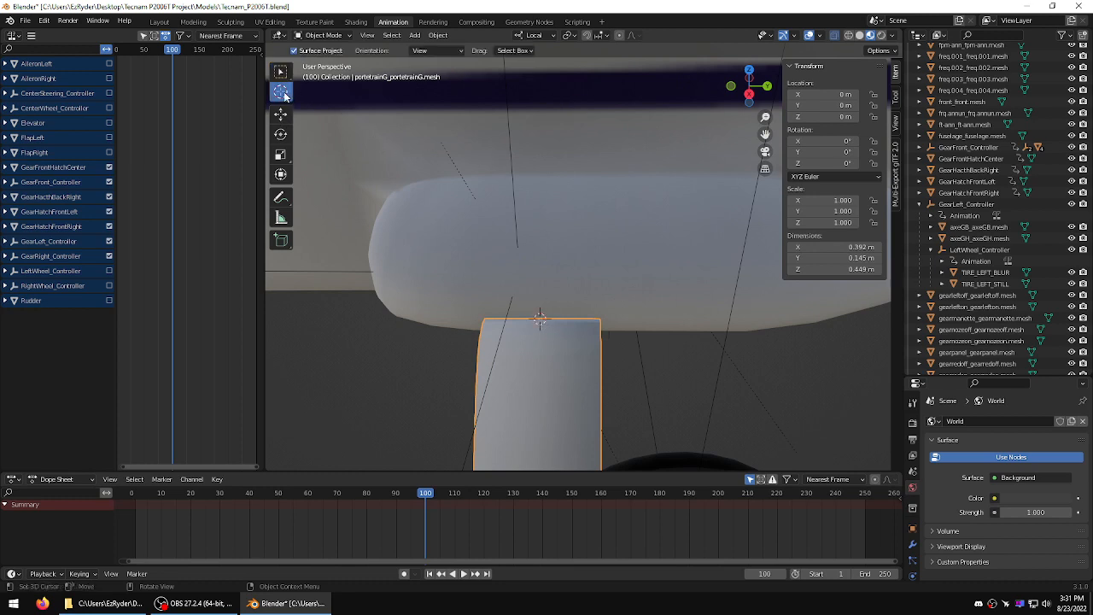
Step: Set the origin of the portetrainG door to the 3D cursor
click(280, 134)
mouse_move(513, 145)
middle_down()
mouse_move(544, 147)
mouse_move(518, 127)
middle_up()
scroll(543, 148, down, 8)
right_click(559, 255)
mouse_move(559, 258)
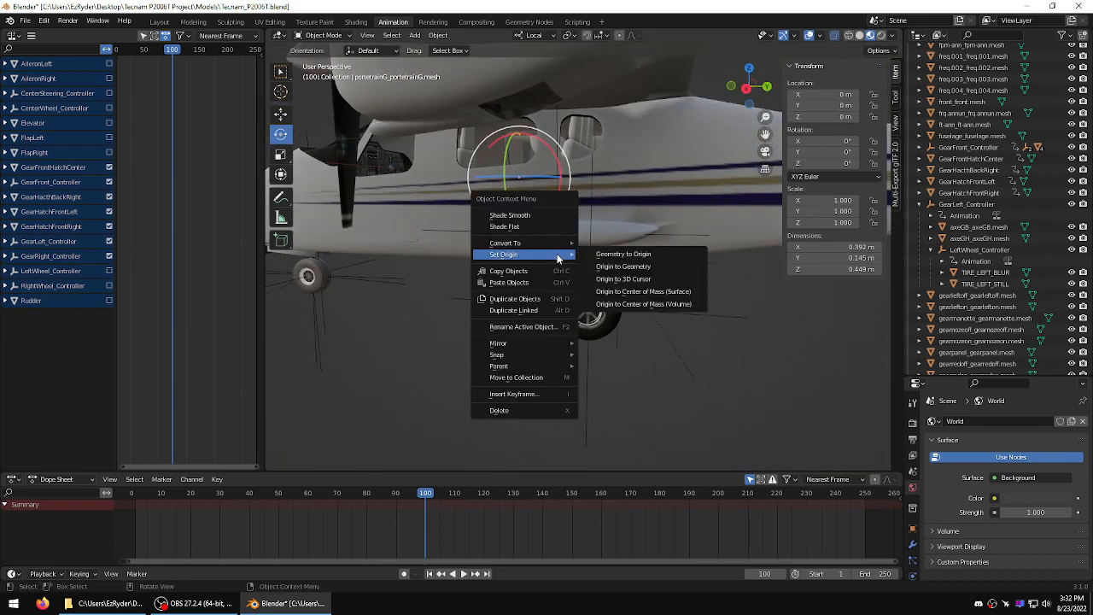
click(623, 279)
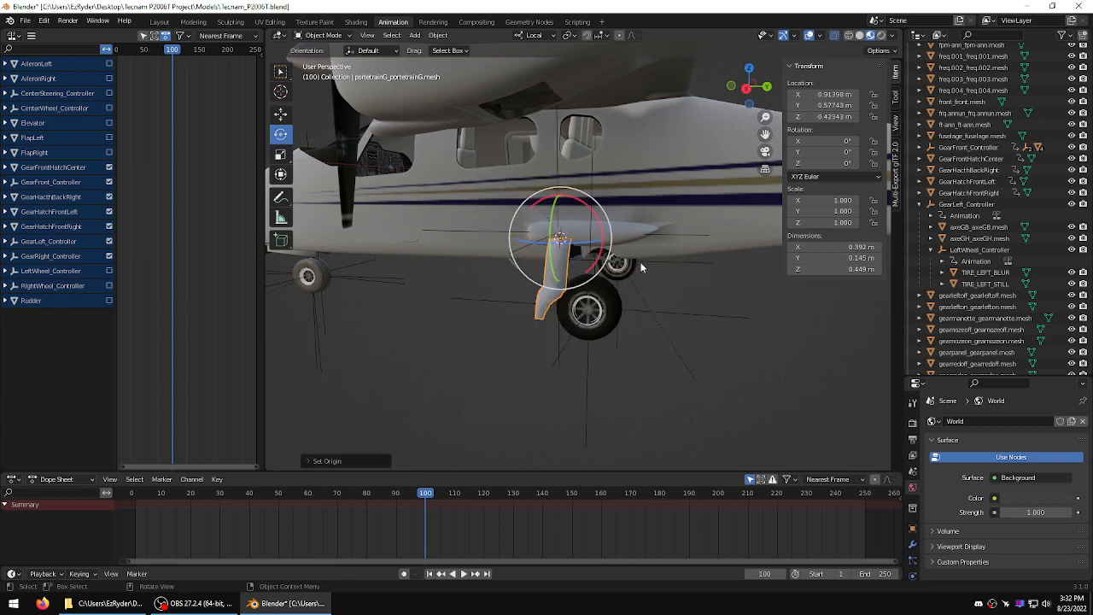
Step: Insert Location & Rotation keyframes for the open portetrainG door at frames 100 and 90
middle_drag(640, 262, 586, 255)
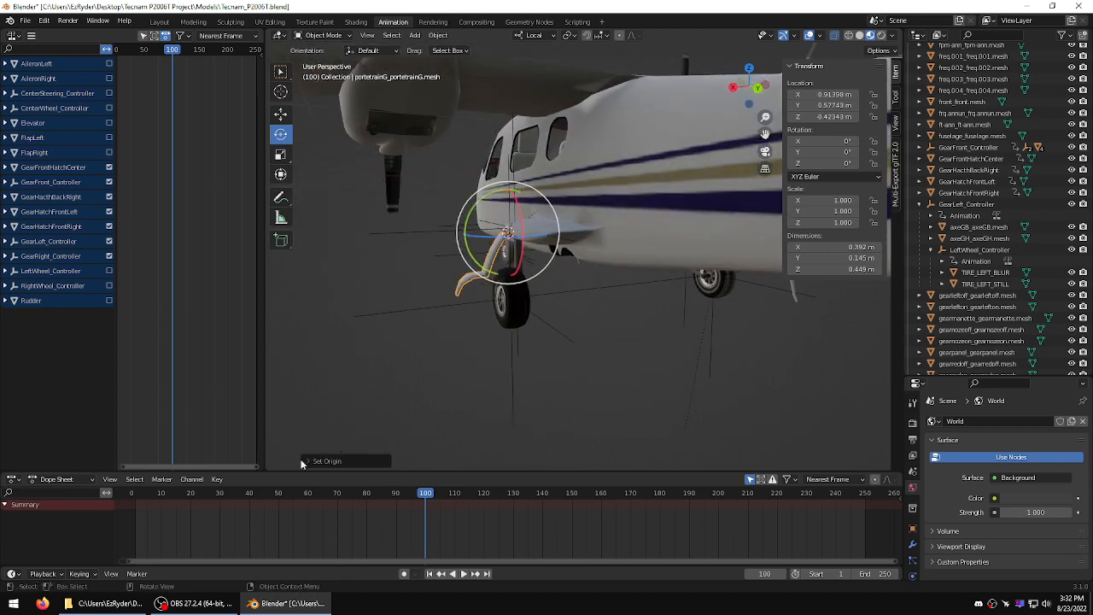
click(89, 574)
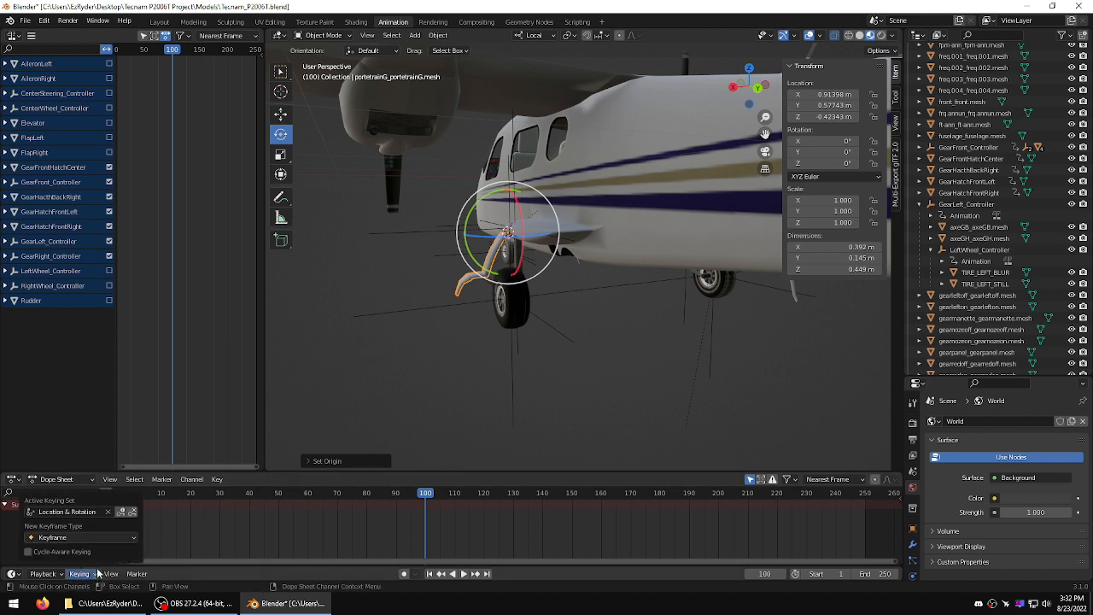
click(123, 512)
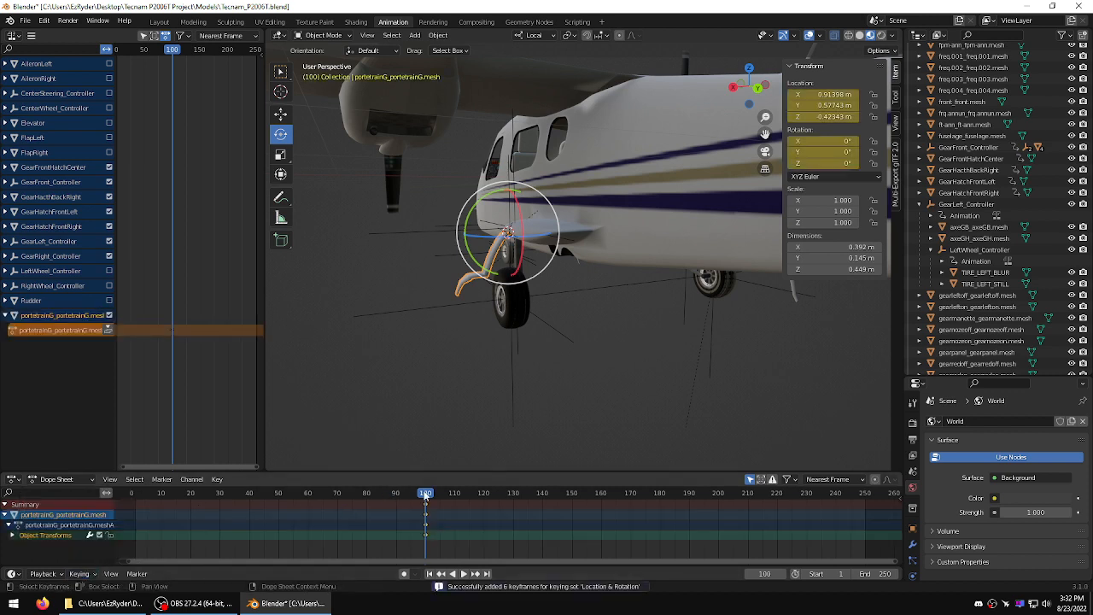
drag(425, 496, 396, 494)
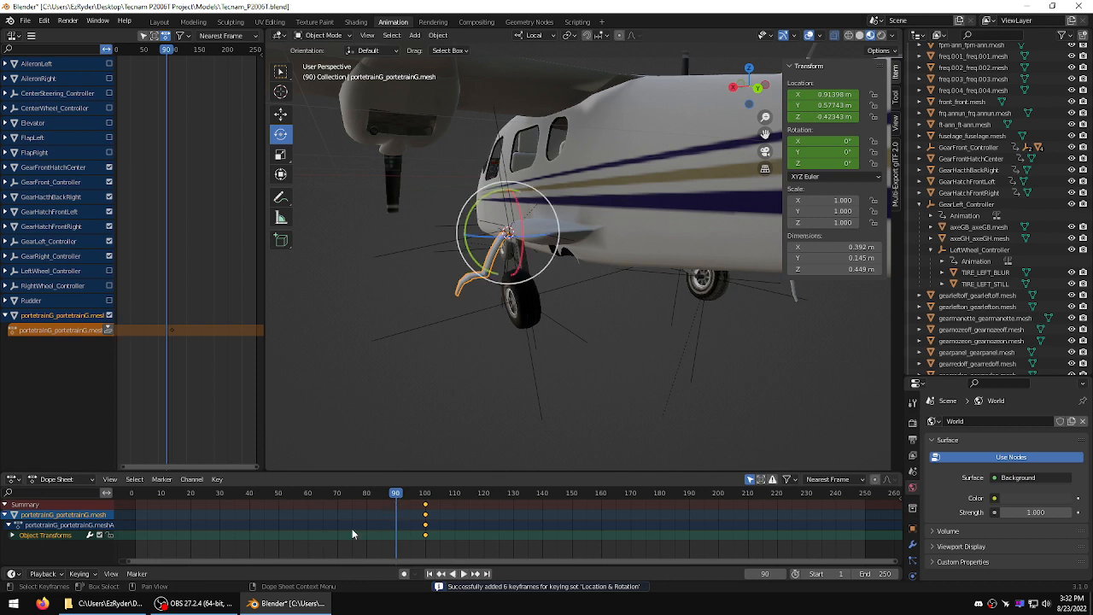
click(81, 573)
click(121, 511)
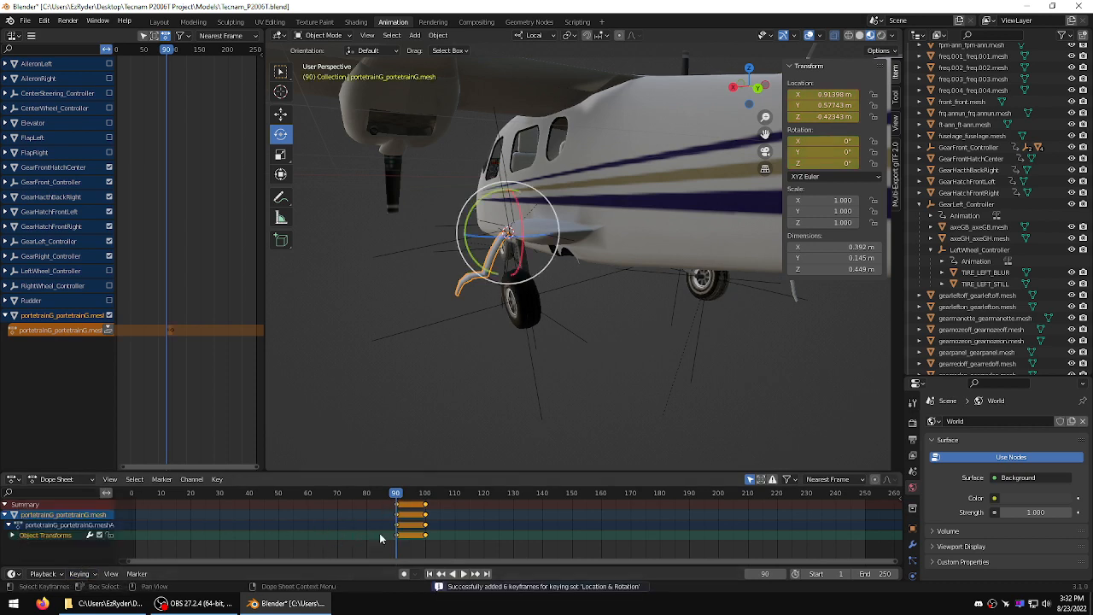
Step: Set the interpolation mode of the door's keyframes at frames 90 and 100 to Linear and go to frame 0
drag(446, 554, 390, 483)
right_click(427, 517)
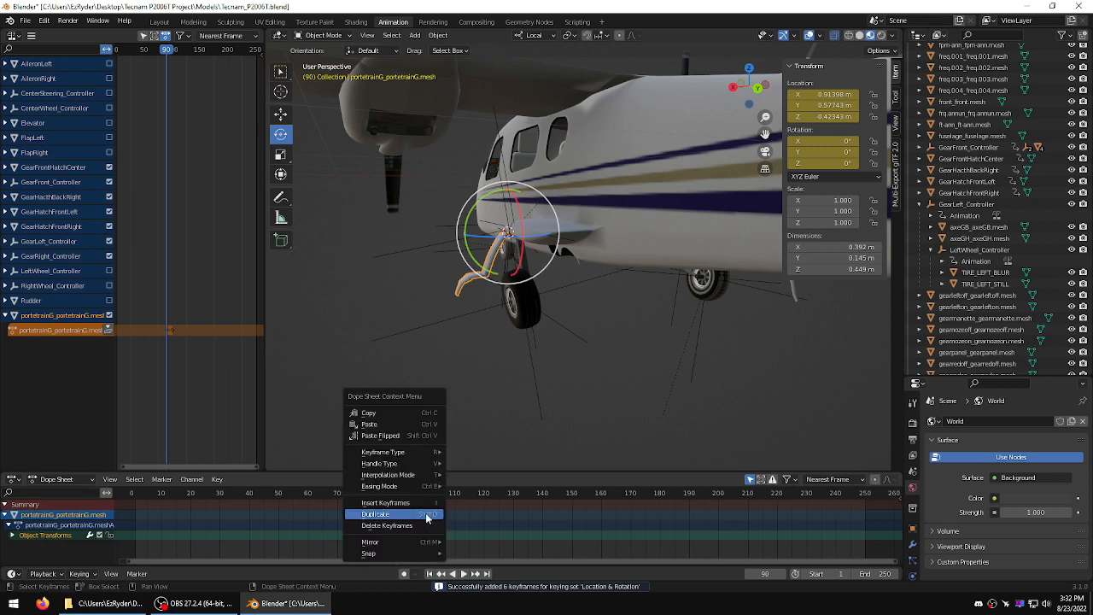
mouse_move(409, 477)
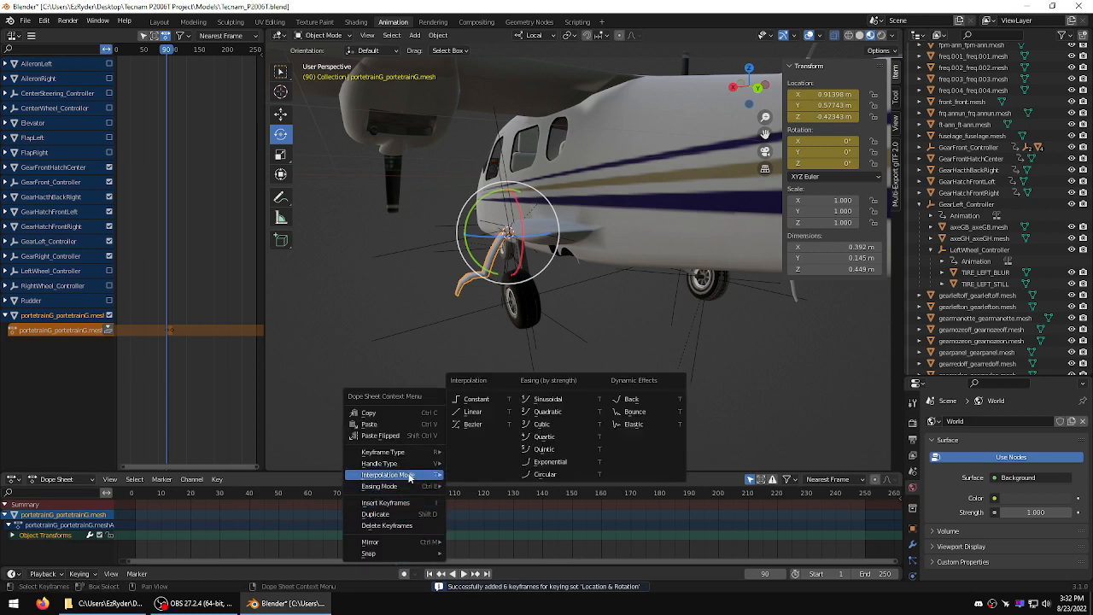
click(473, 405)
drag(397, 492, 131, 493)
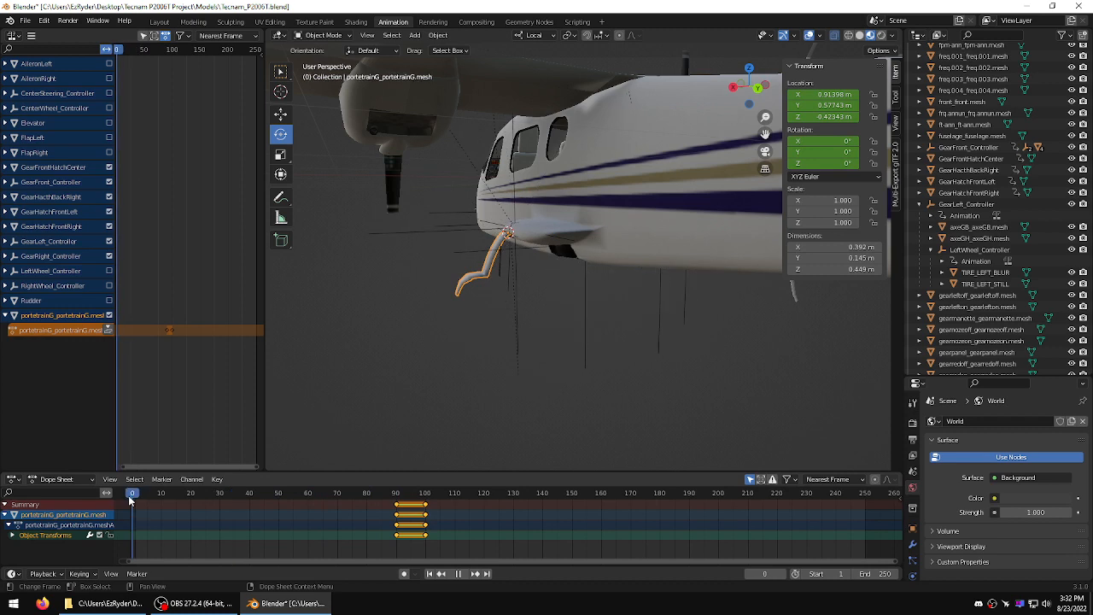
Step: Try a Y rotation of -110° for the portetrainG door at frame 0
click(817, 151)
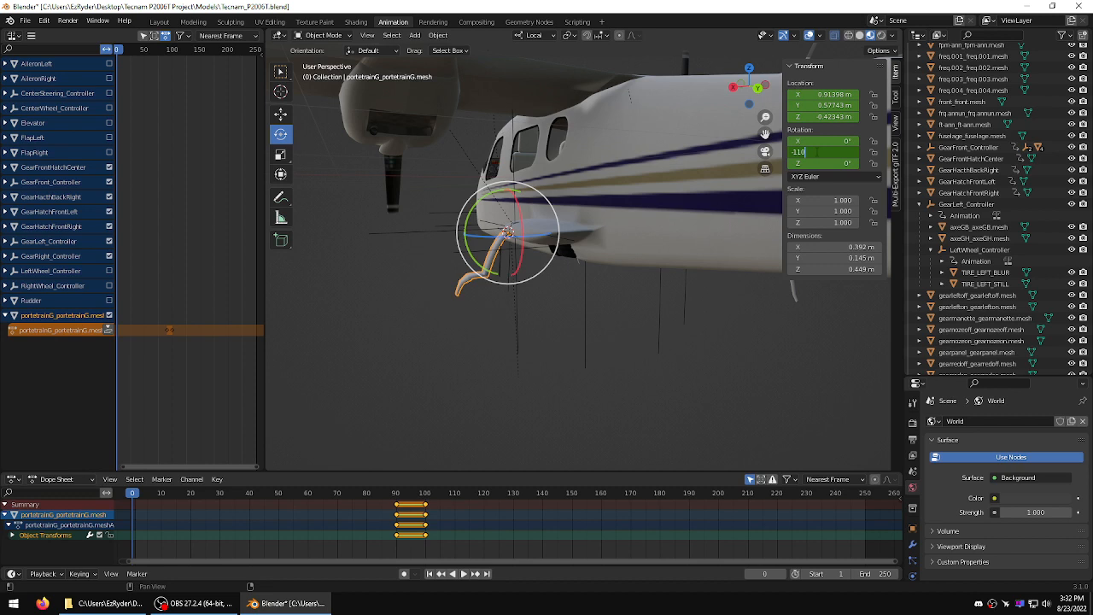
text(-110)
key(Return)
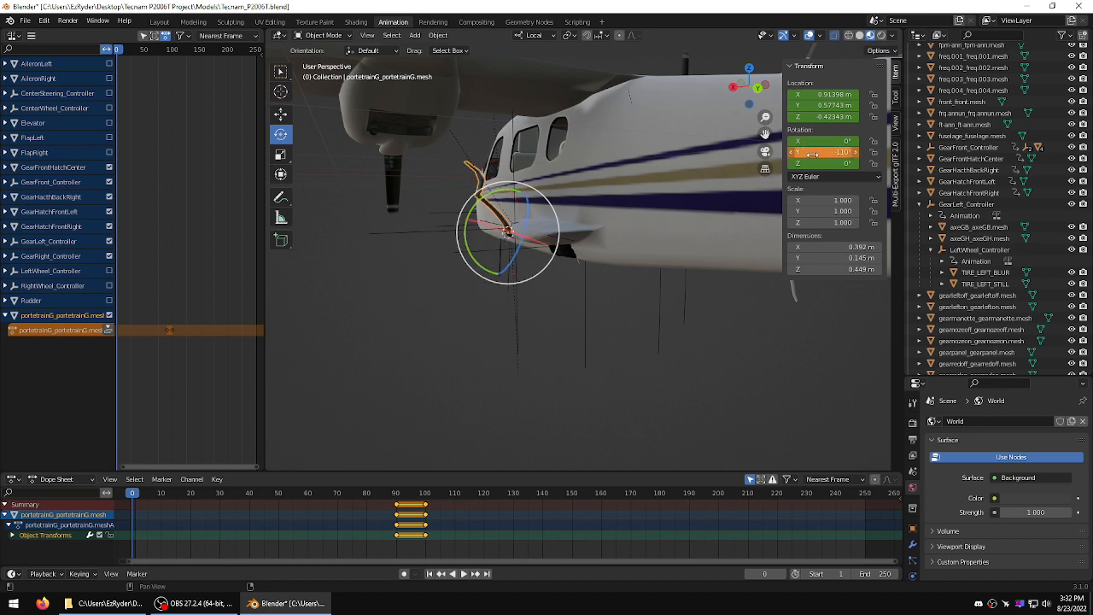
Step: Set the portetrainG door's Y rotation to 110° at frame 0 and insert a Location & Rotation keyframe
click(812, 154)
text(11)
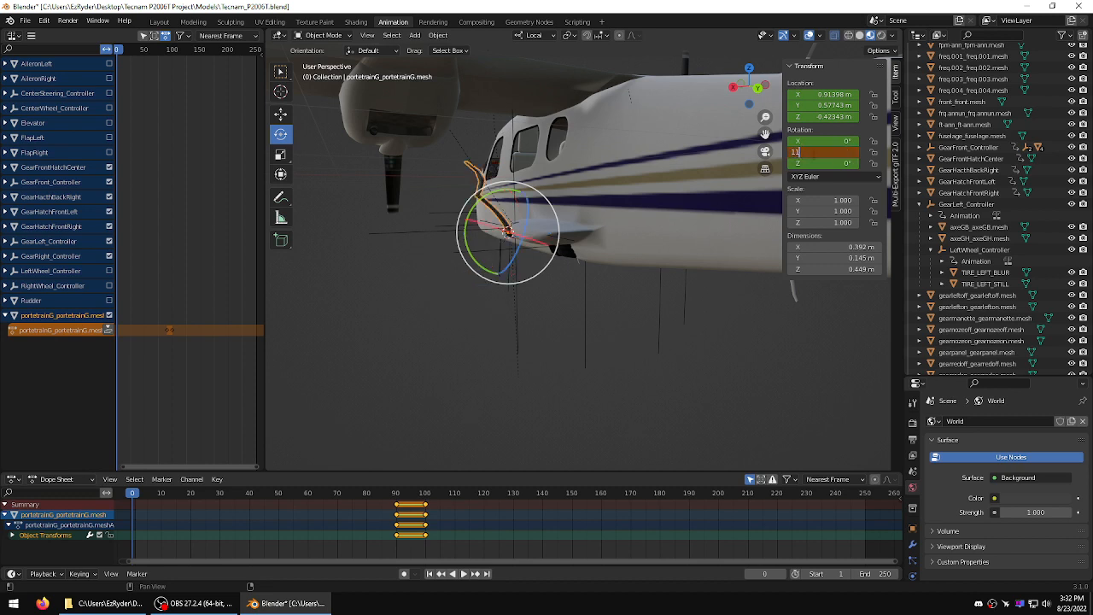
text(0)
key(Return)
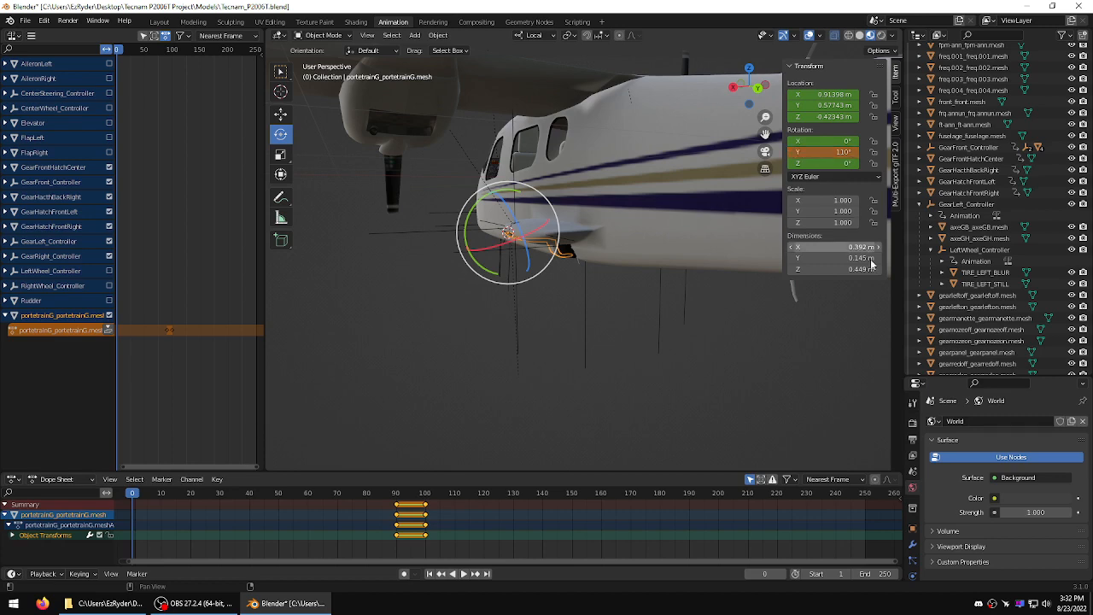
middle_drag(648, 351, 706, 293)
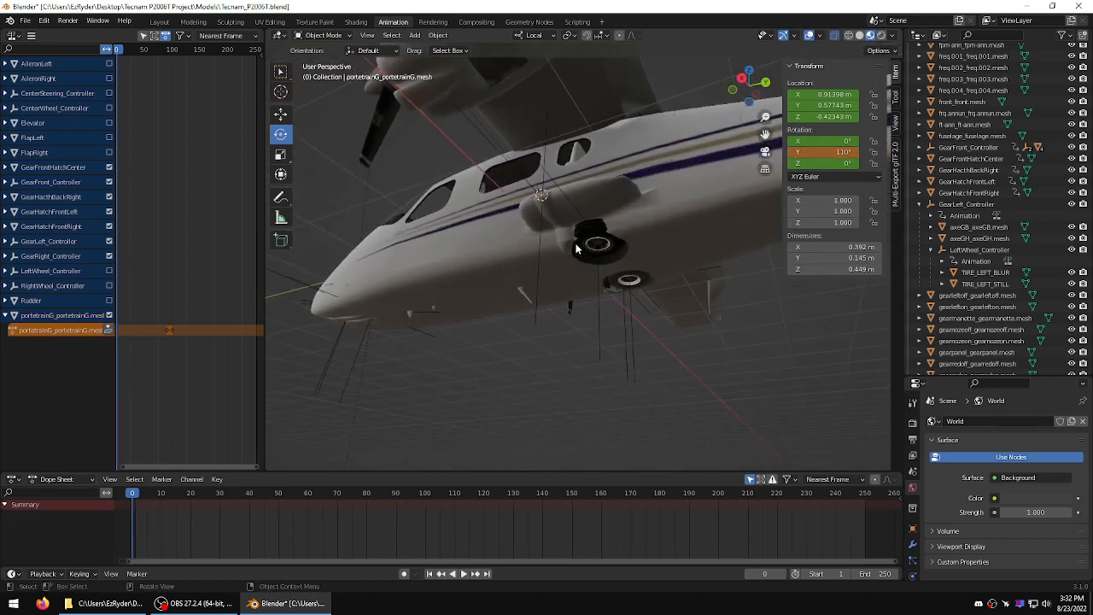
click(572, 243)
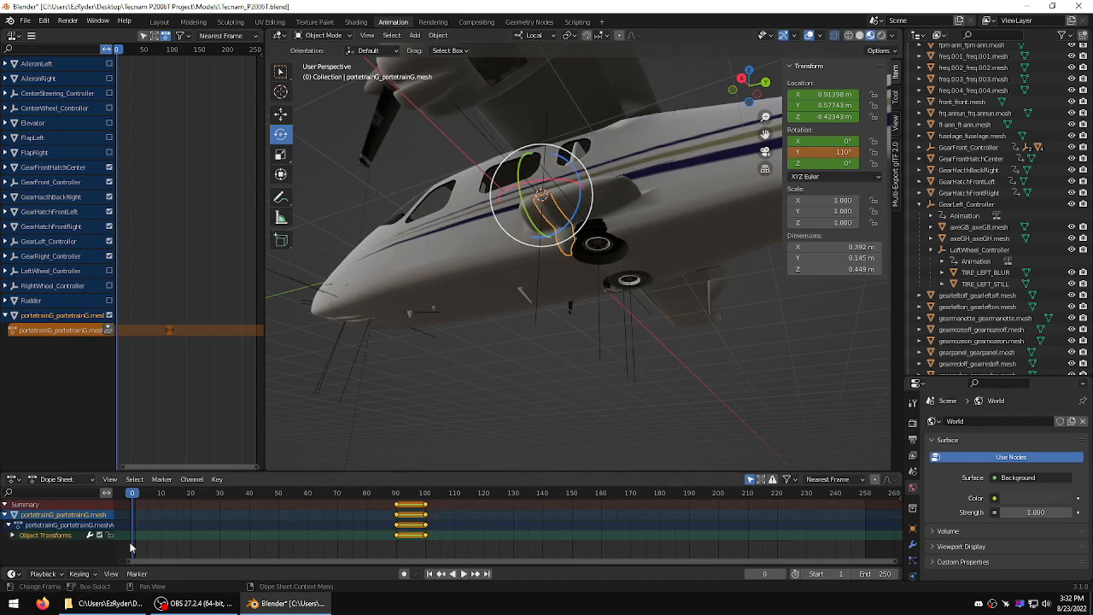
click(79, 574)
click(121, 511)
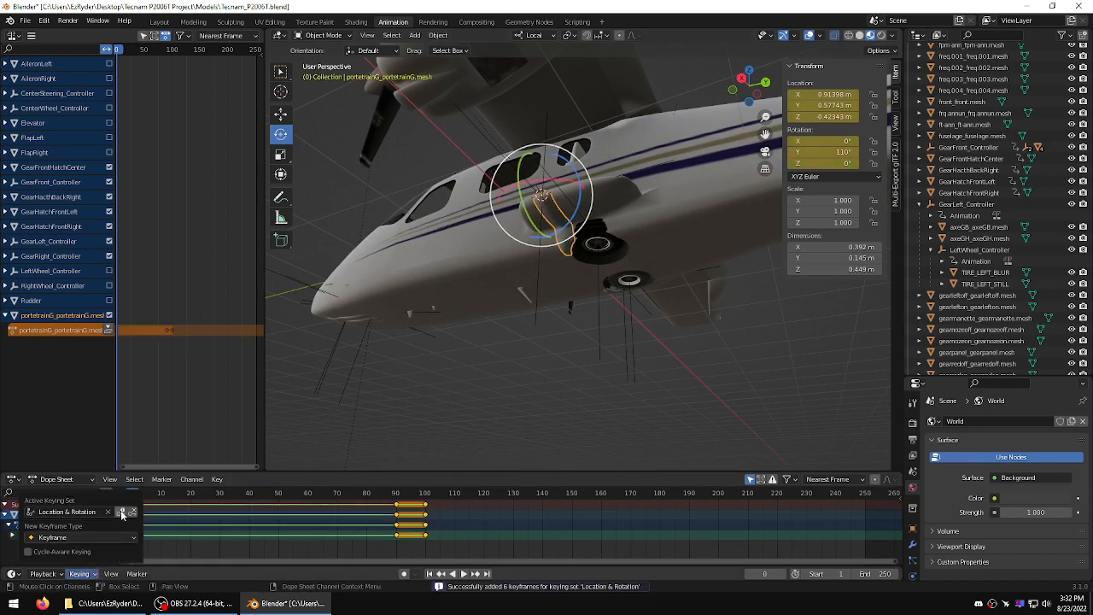
Step: Insert a Location & Rotation keyframe for the portetrainG door at frame 200
key(space)
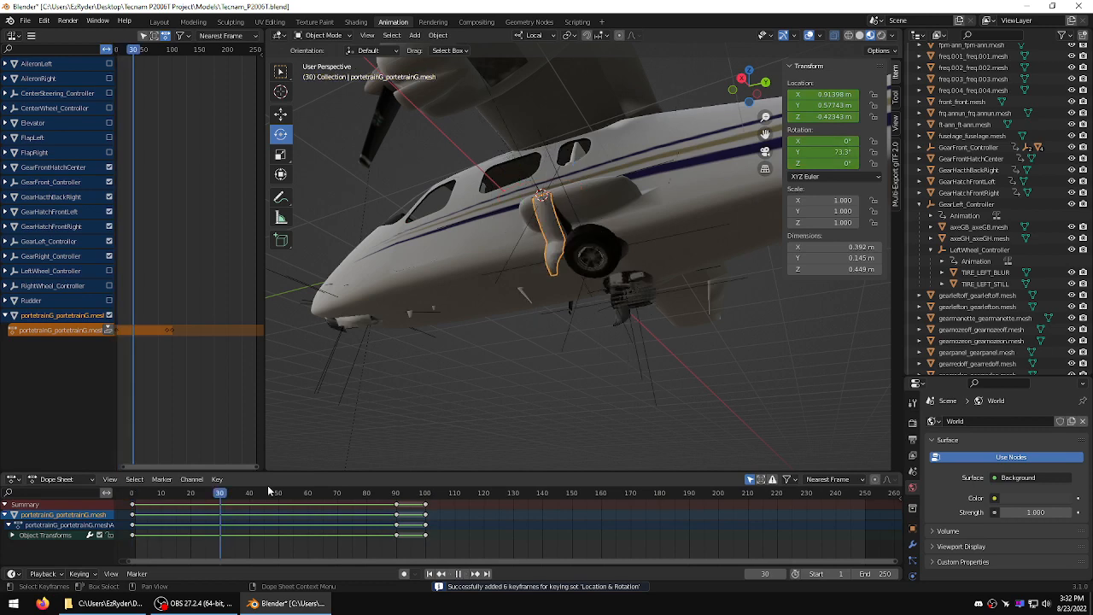
drag(268, 490, 718, 479)
key(space)
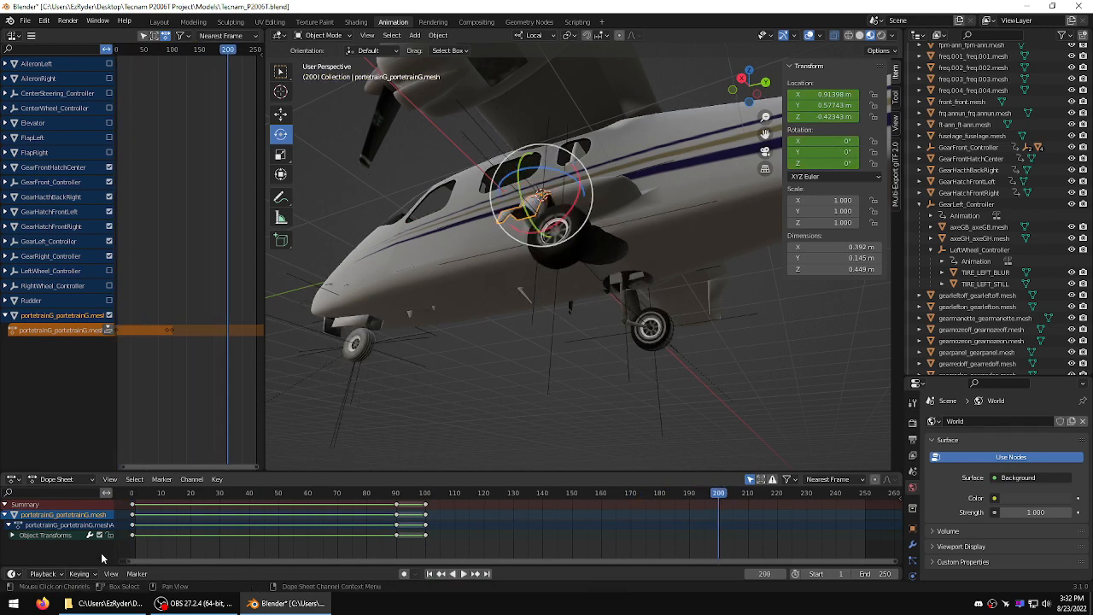
click(89, 574)
click(121, 512)
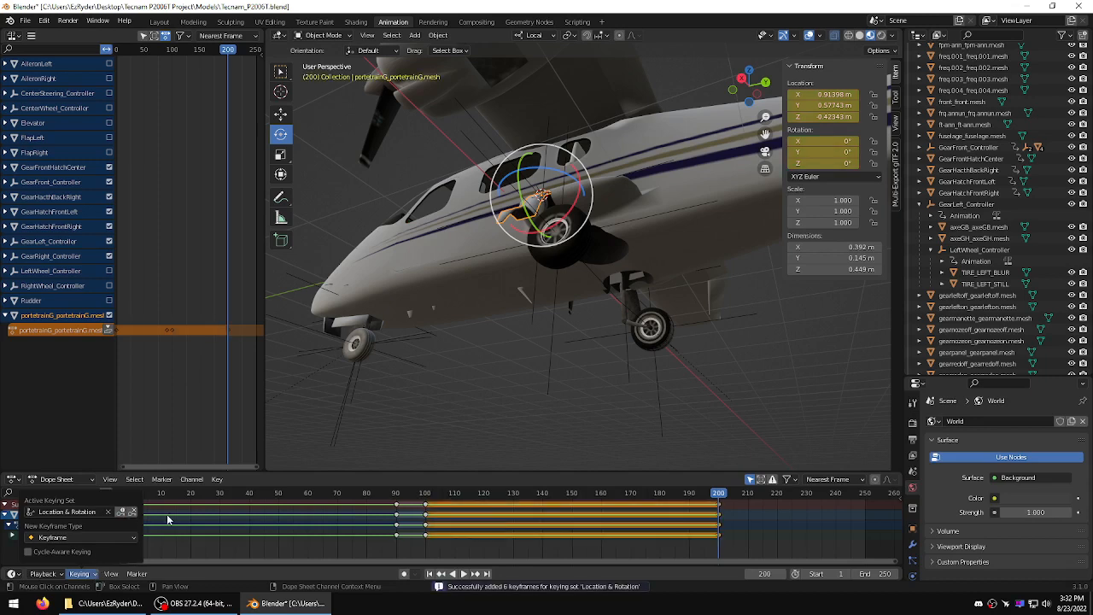
Step: Play back the landing gear and door animation to check the door's timing, and return to frame 0
key(ctrl+shift+space)
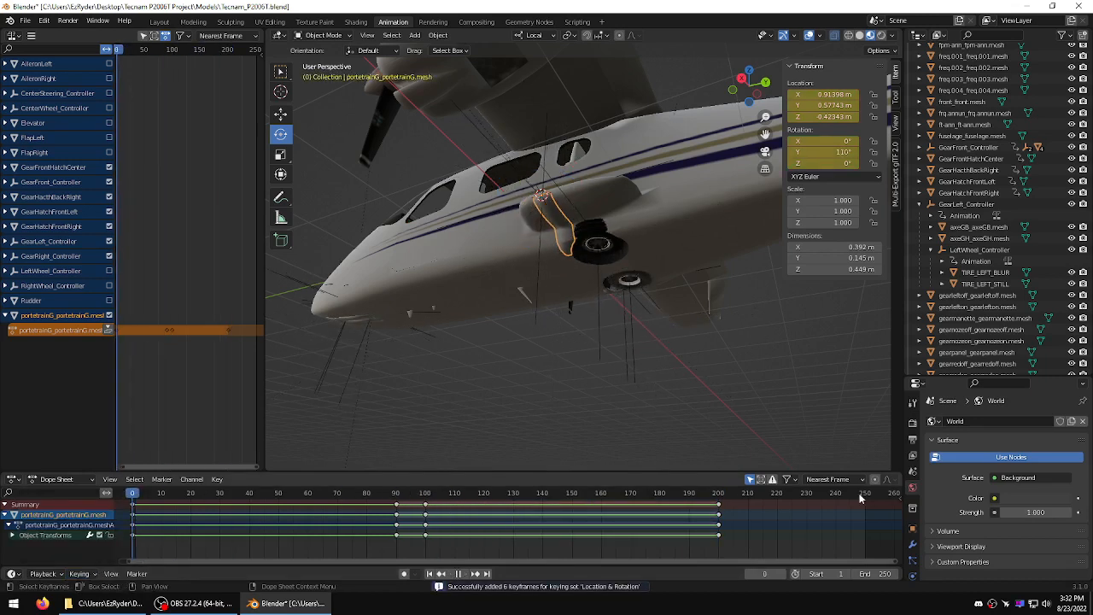
key(space)
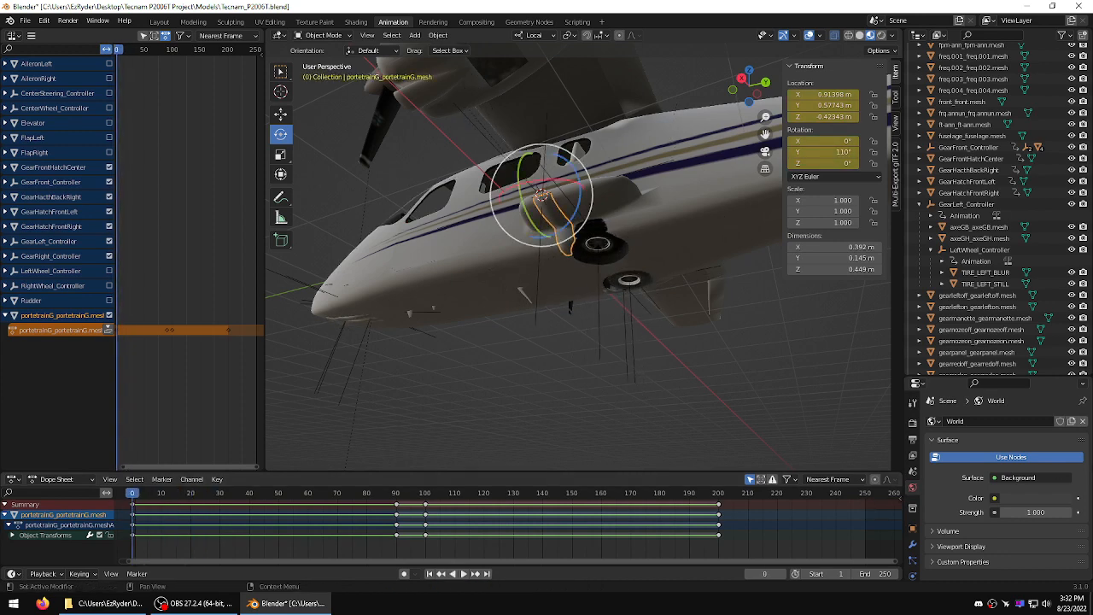
click(544, 423)
middle_drag(544, 423, 482, 431)
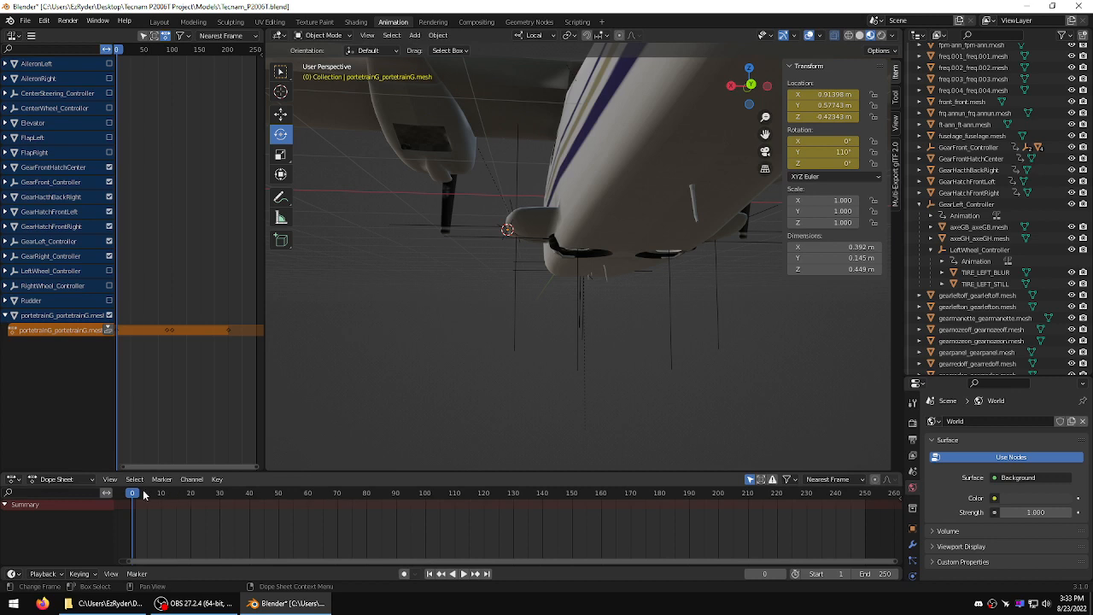
key(space)
drag(189, 496, 128, 485)
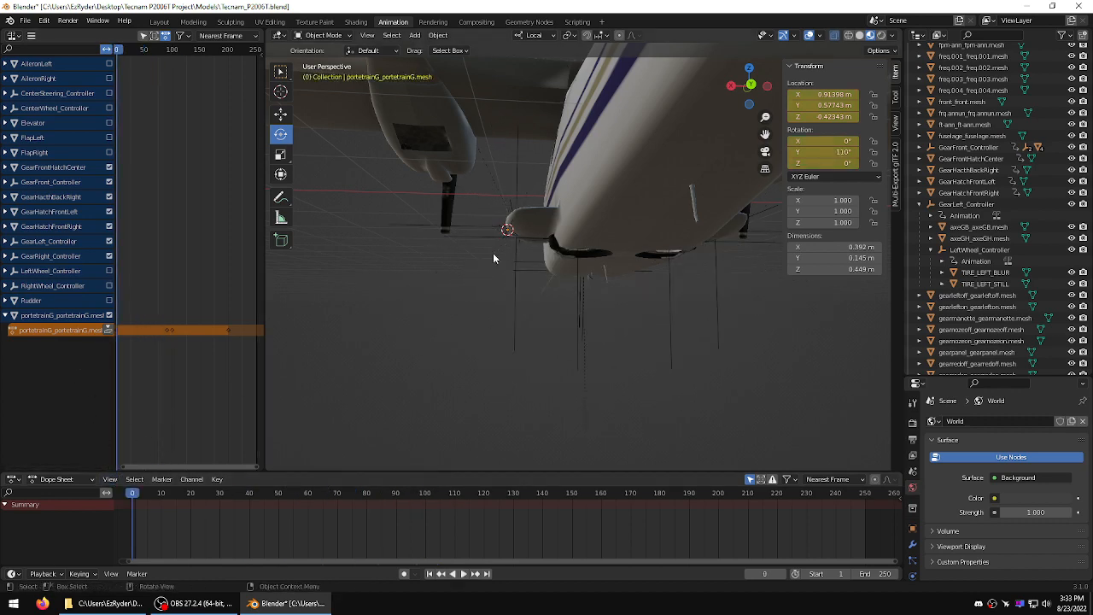
mouse_move(493, 256)
middle_down()
mouse_move(456, 288)
mouse_move(501, 256)
middle_up()
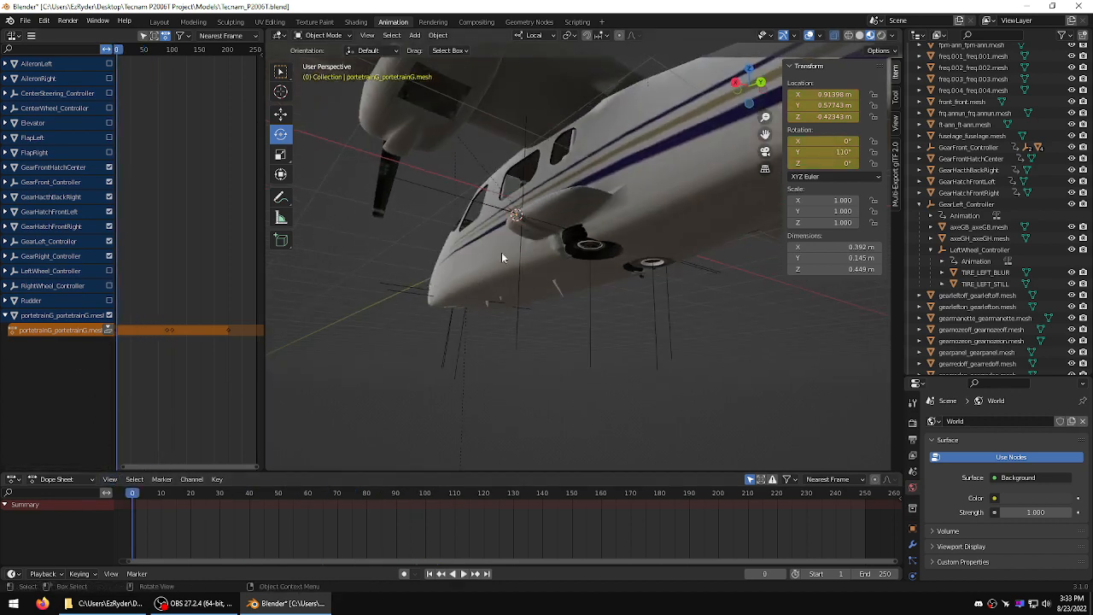
Step: Push the portetrainG door's action down into an NLA track and rename the object GearHatchBackLeft
click(538, 228)
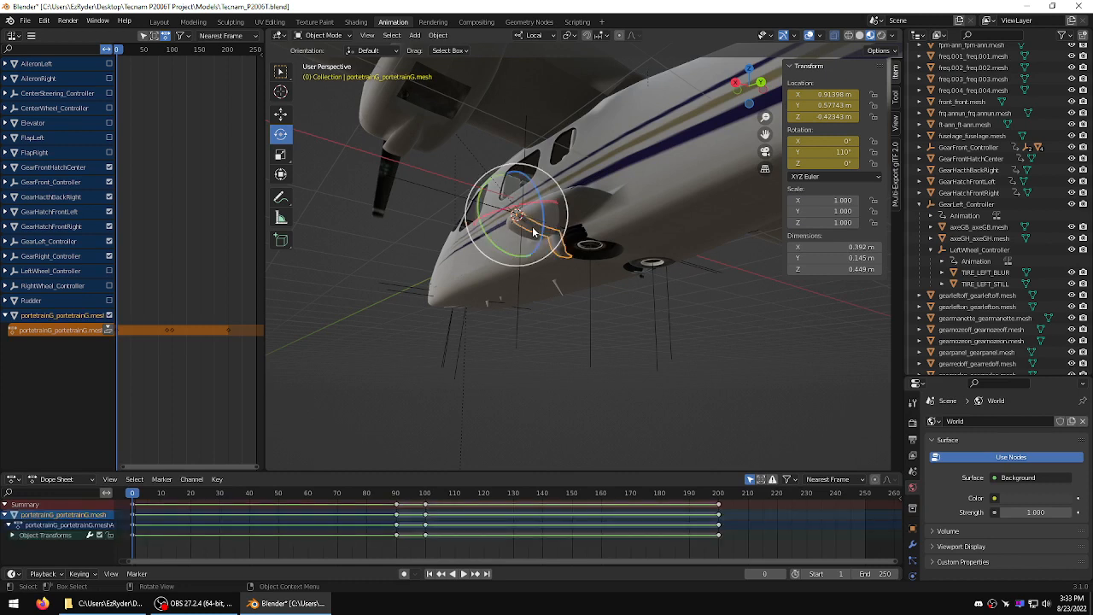
click(109, 330)
double_click(55, 316)
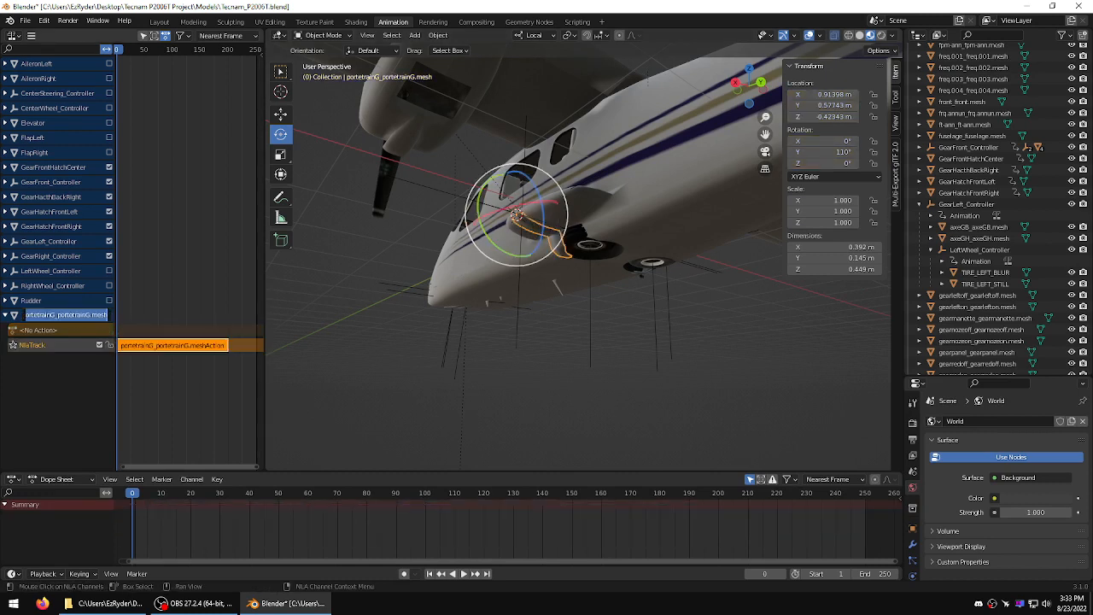
text(Gear)
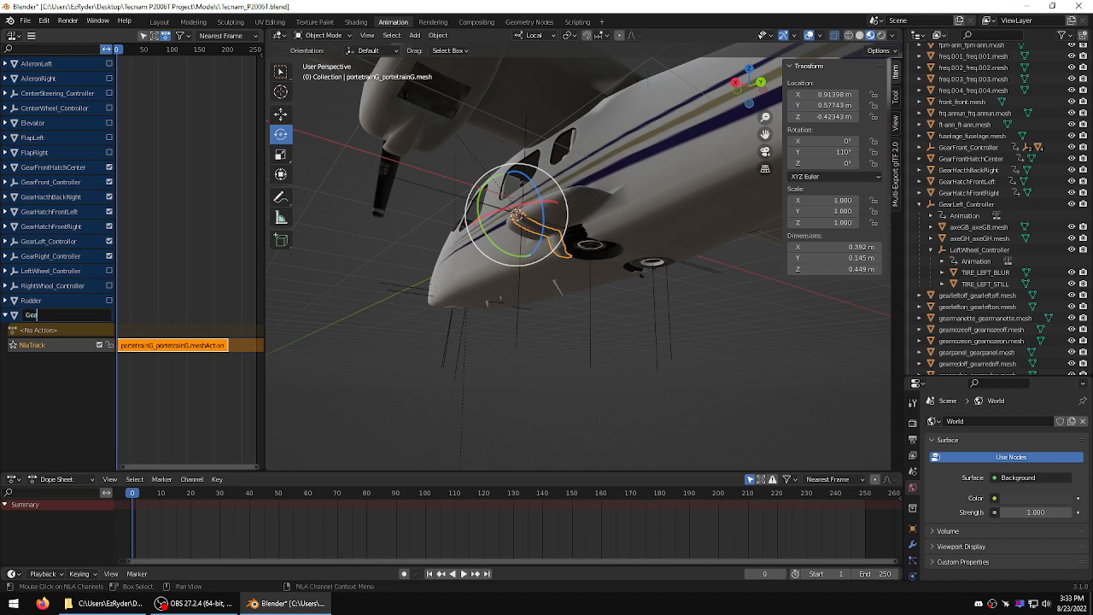
text(B)
key(BackSpace)
key(BackSpace)
key(BackSpace)
text(HatchBackLef)
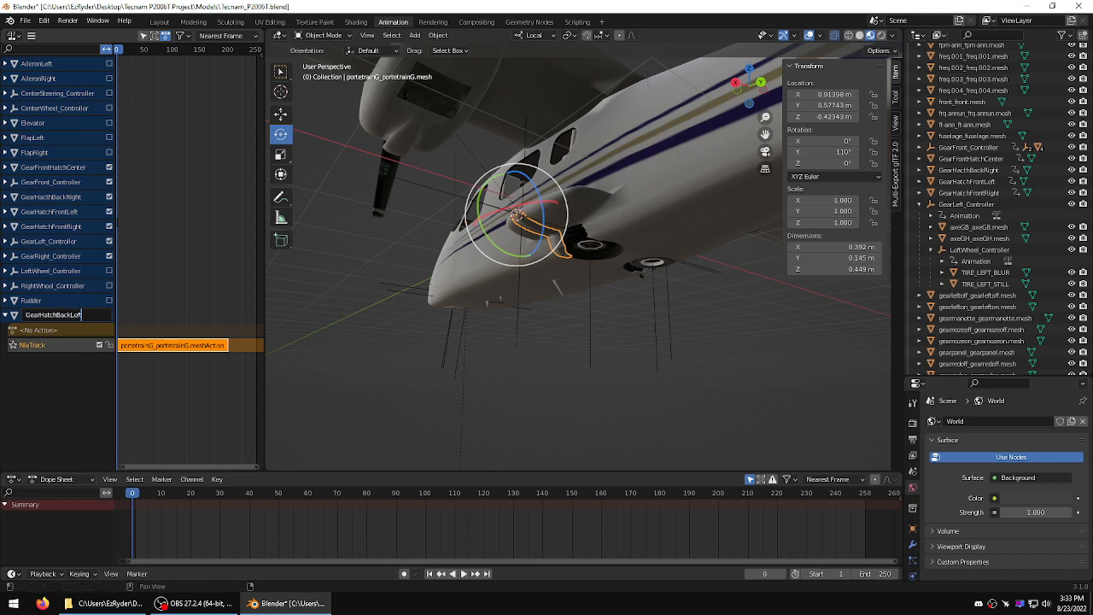
text(t)
key(Tab)
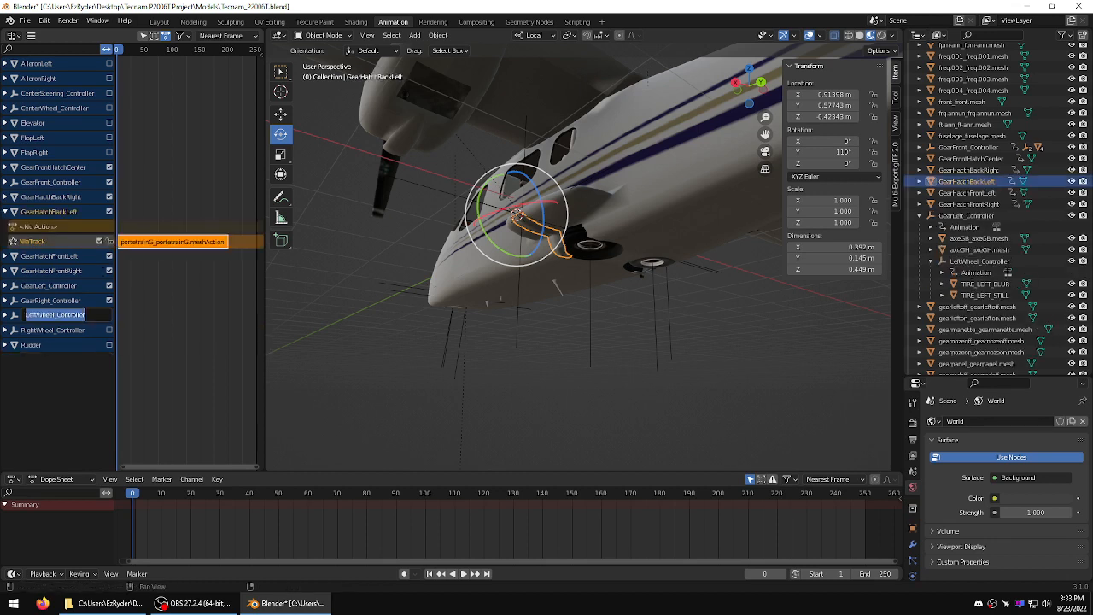
Step: Rename the NLA track of GearHatchBackLeft to Gear_Left
key(Tab)
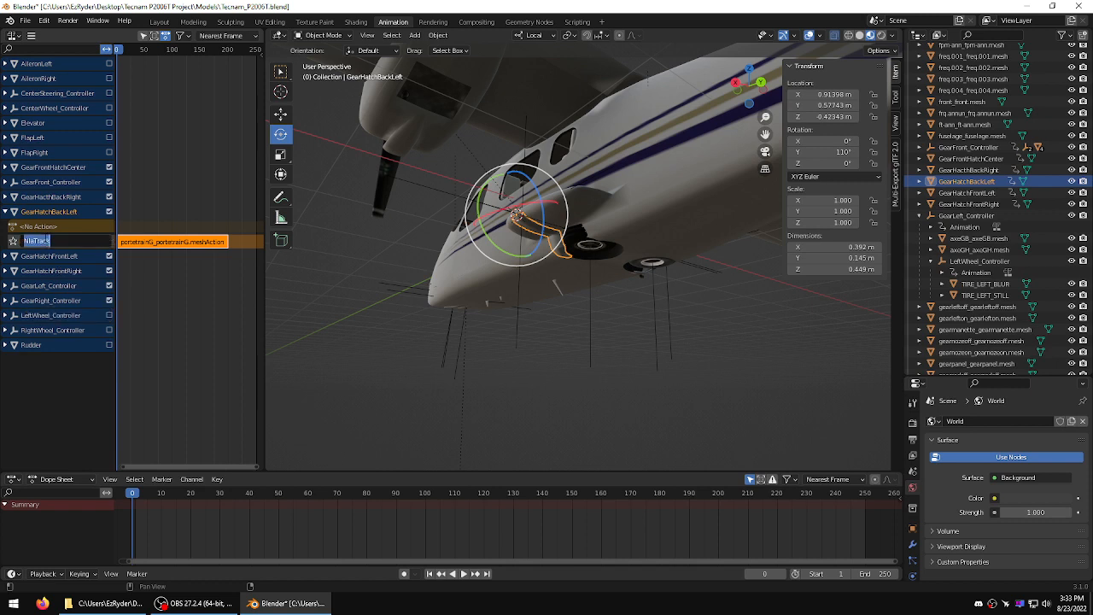
text(Gea)
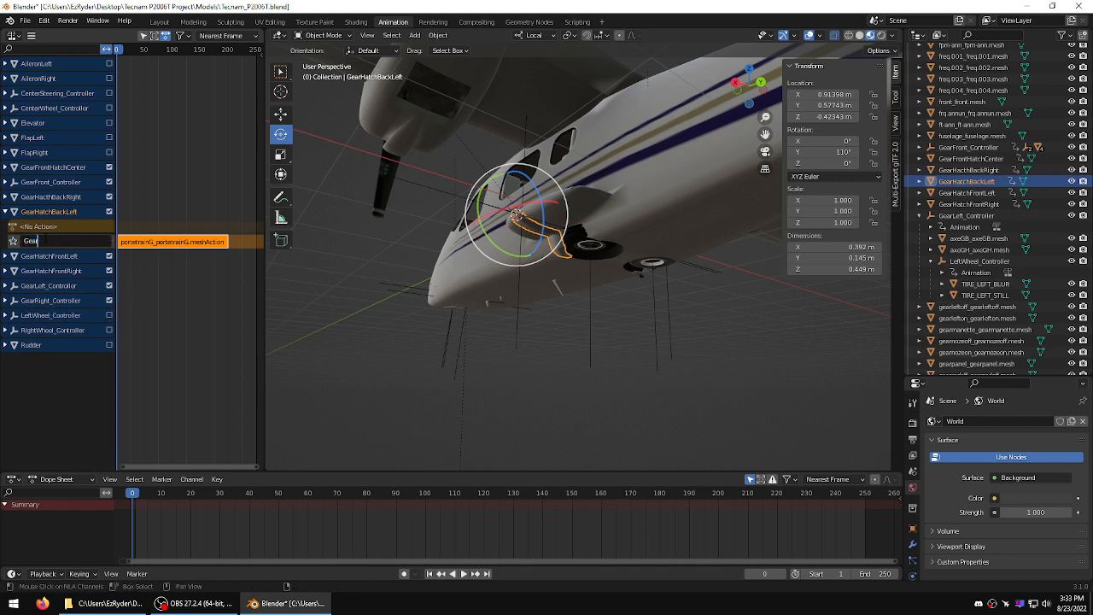
text(r_Left)
key(Return)
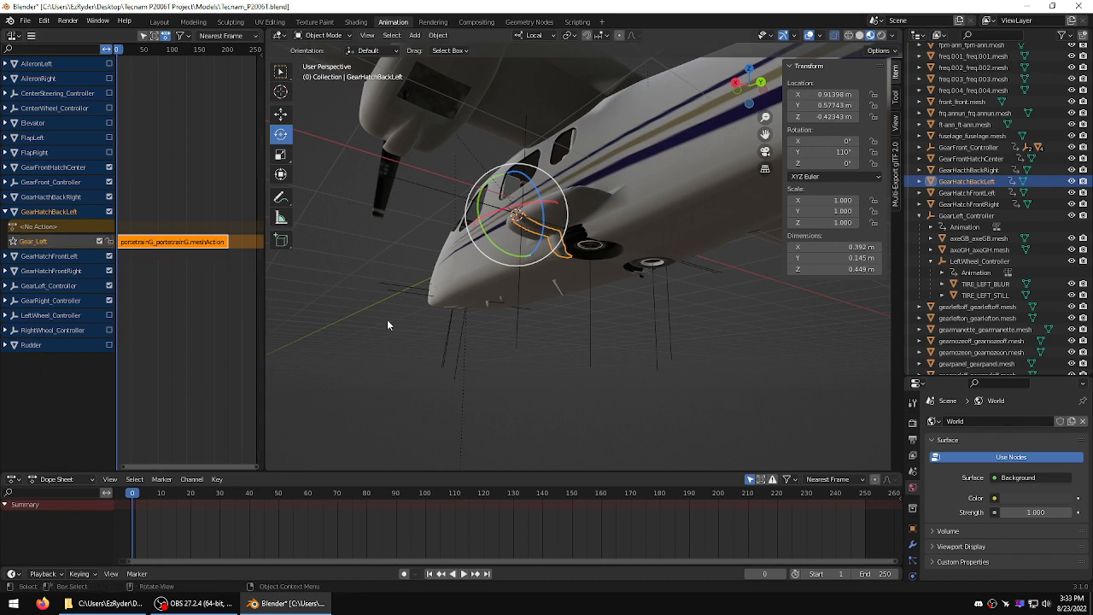
Step: Save the Tecnam_P2006T.blend file
middle_drag(502, 390, 635, 373)
scroll(815, 380, down, 3)
scroll(734, 367, up, 2)
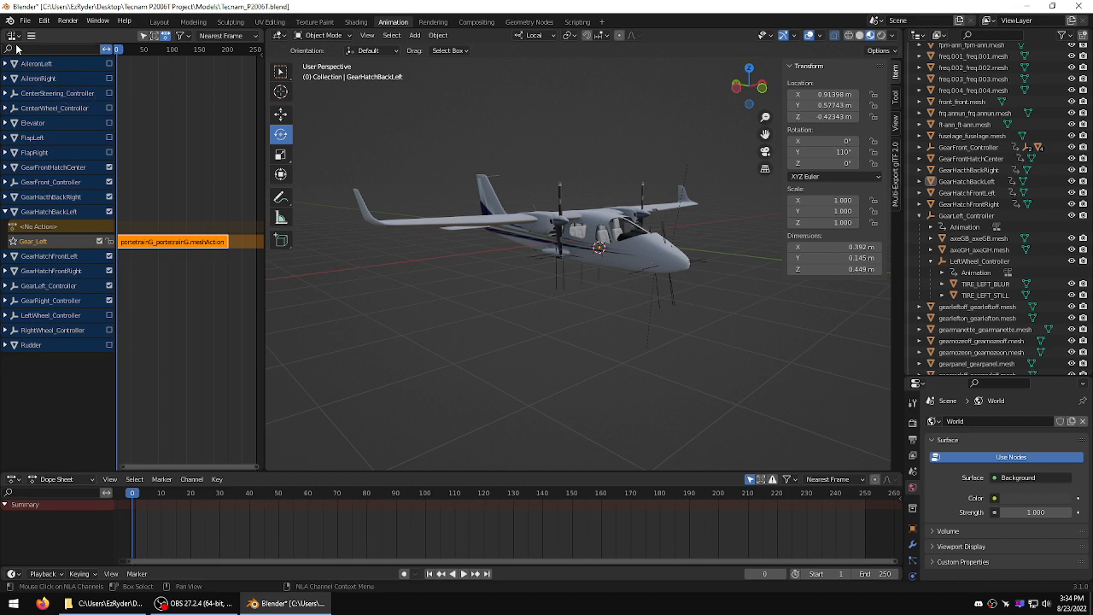
click(26, 20)
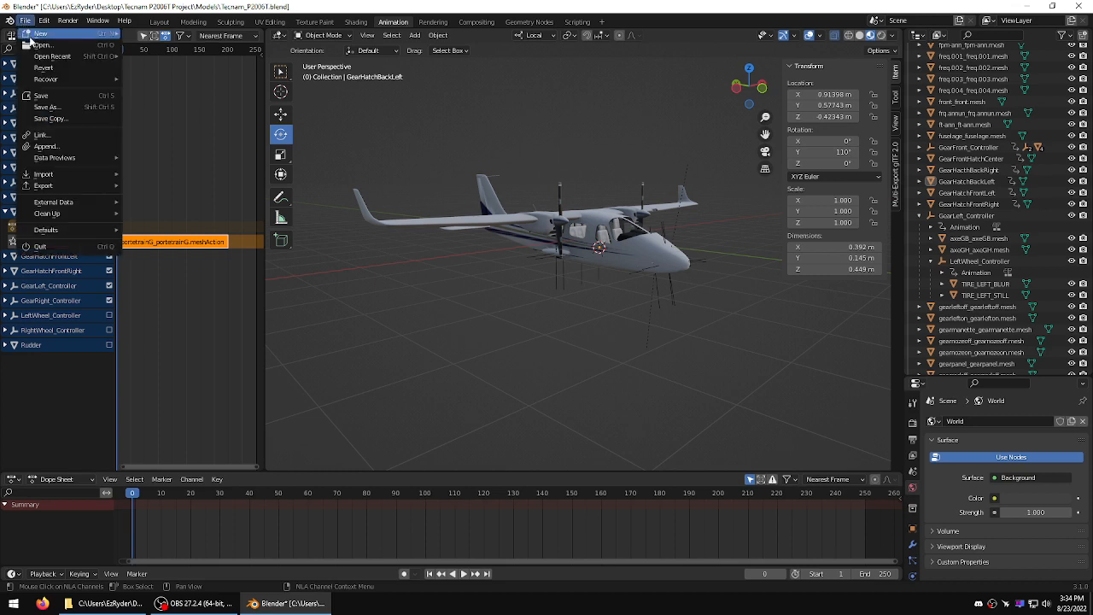
click(41, 95)
Step: Export the aircraft as glTF 2.0 over Tecnam_P2006T.gltf in the model folder of EzMods_Tecnam_P2006T under the project's package sources
click(25, 21)
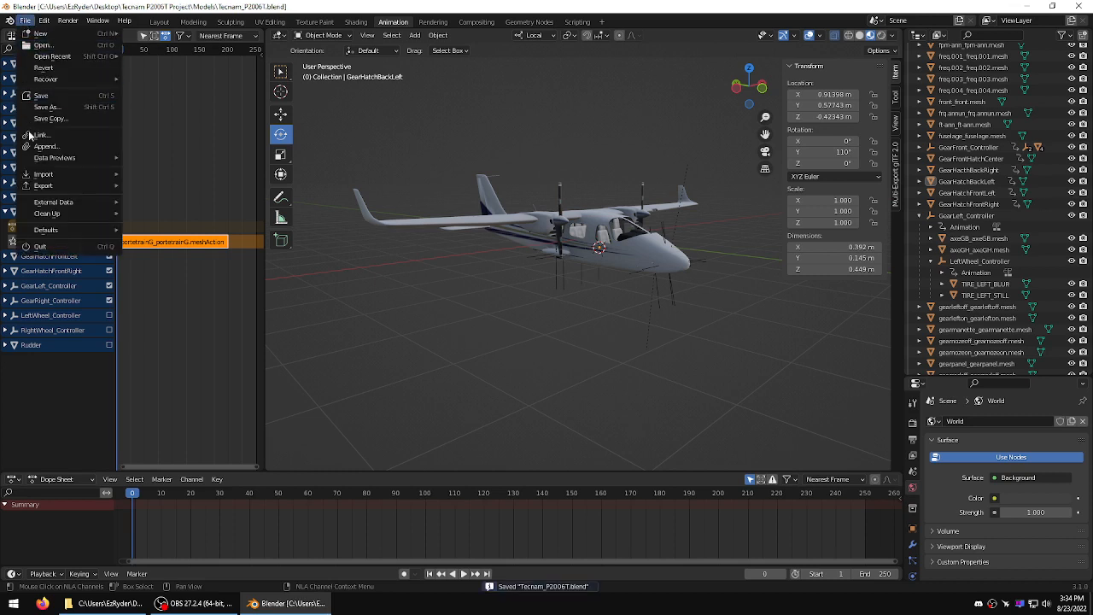
mouse_move(83, 186)
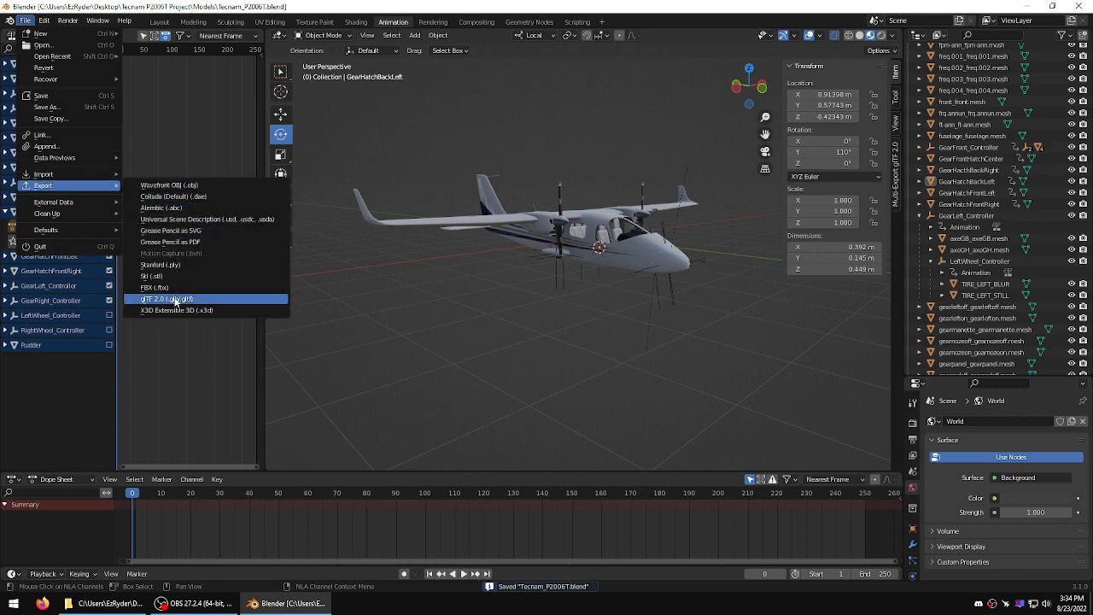
click(166, 298)
click(423, 144)
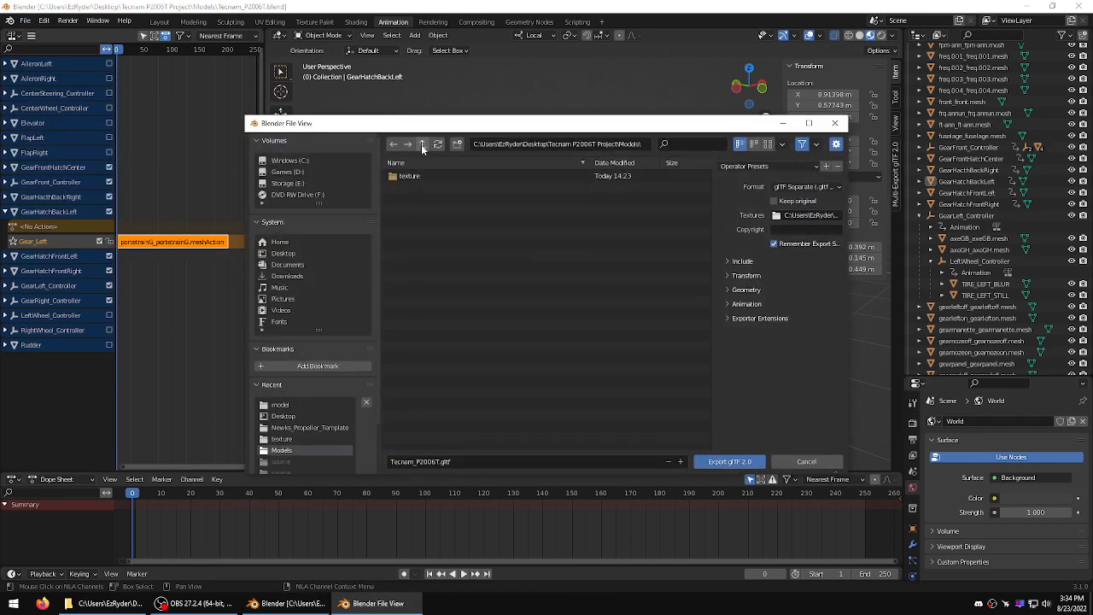
click(422, 198)
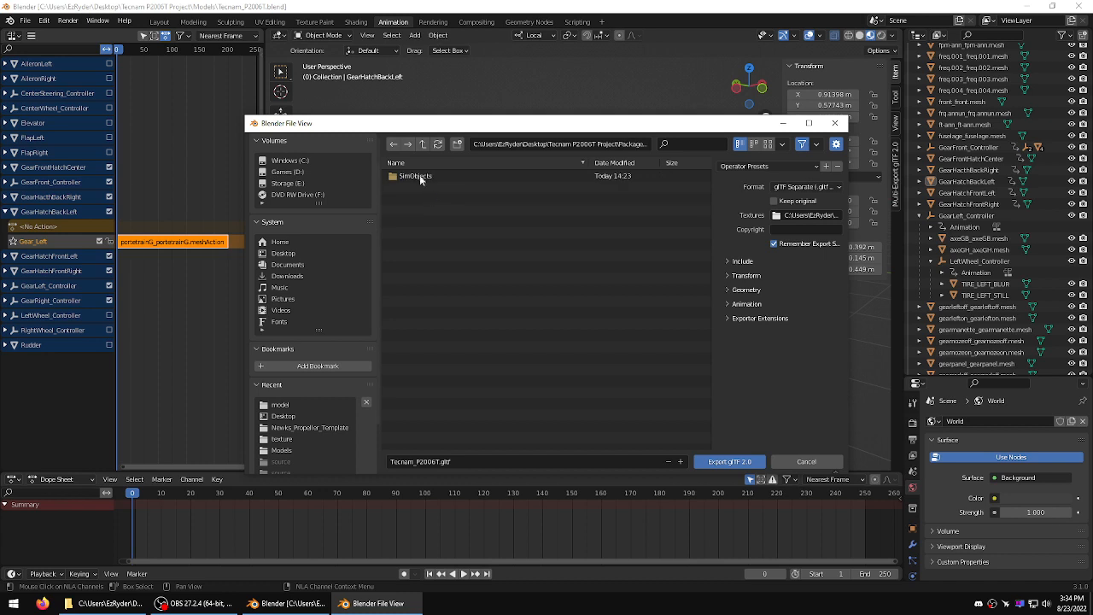
click(419, 176)
click(419, 176)
double_click(418, 176)
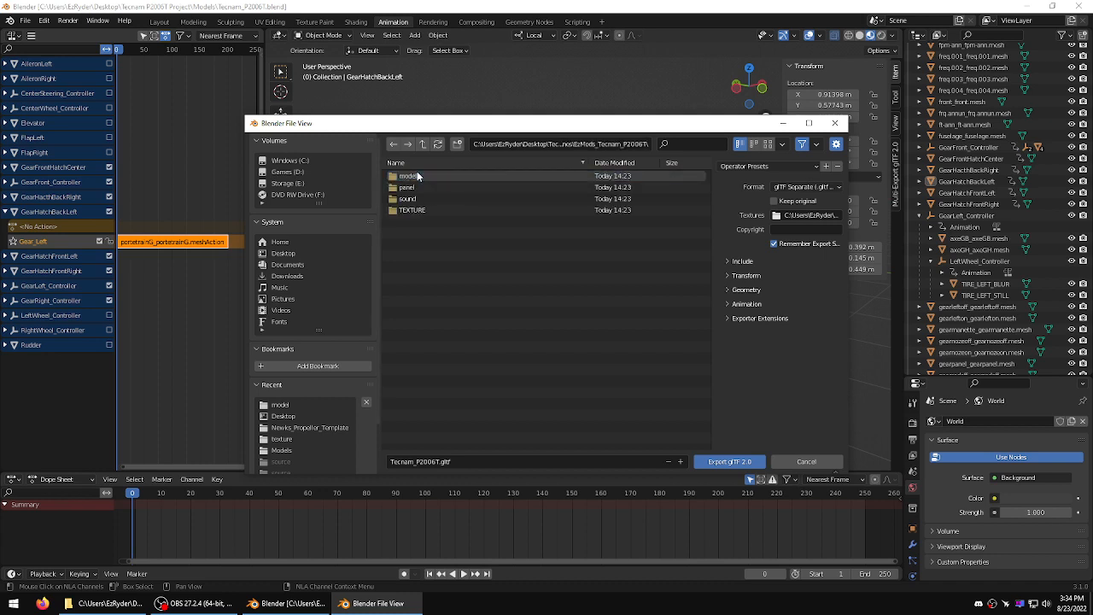
double_click(419, 176)
click(419, 176)
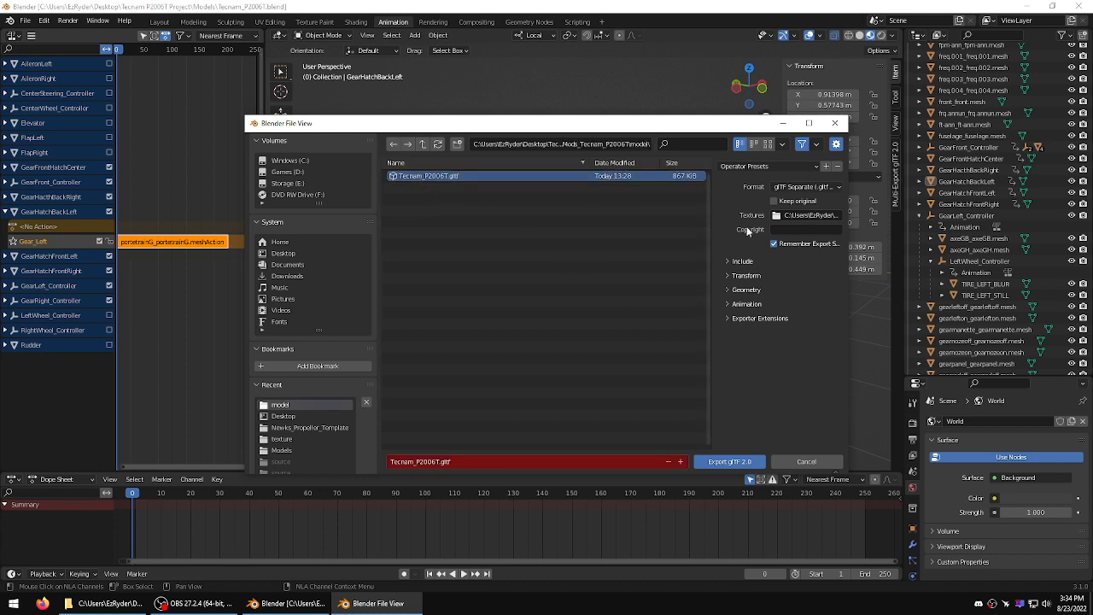
click(729, 461)
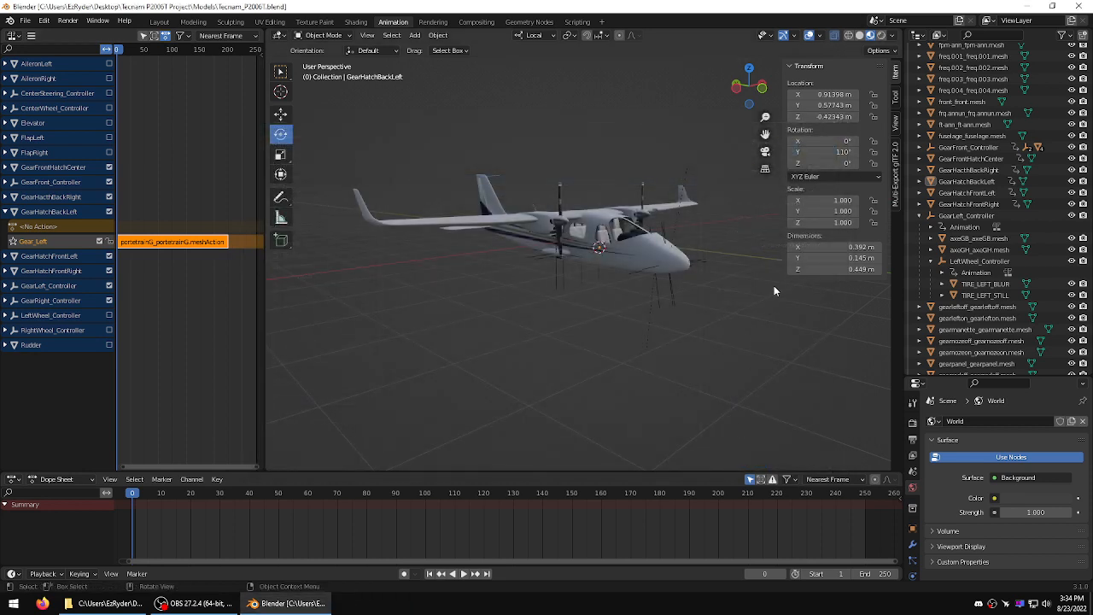
Step: Close Blender and build the aircraft package by running TecnamAircraftProject.xml from the Tecnam P2006T Project folder through fspackagetool
click(1078, 6)
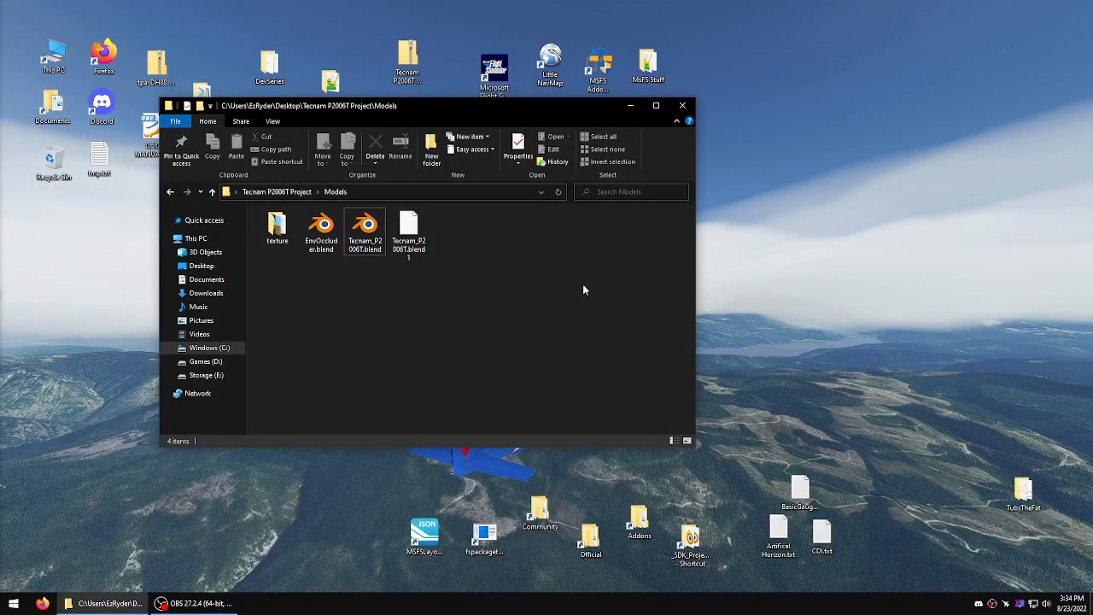
click(682, 105)
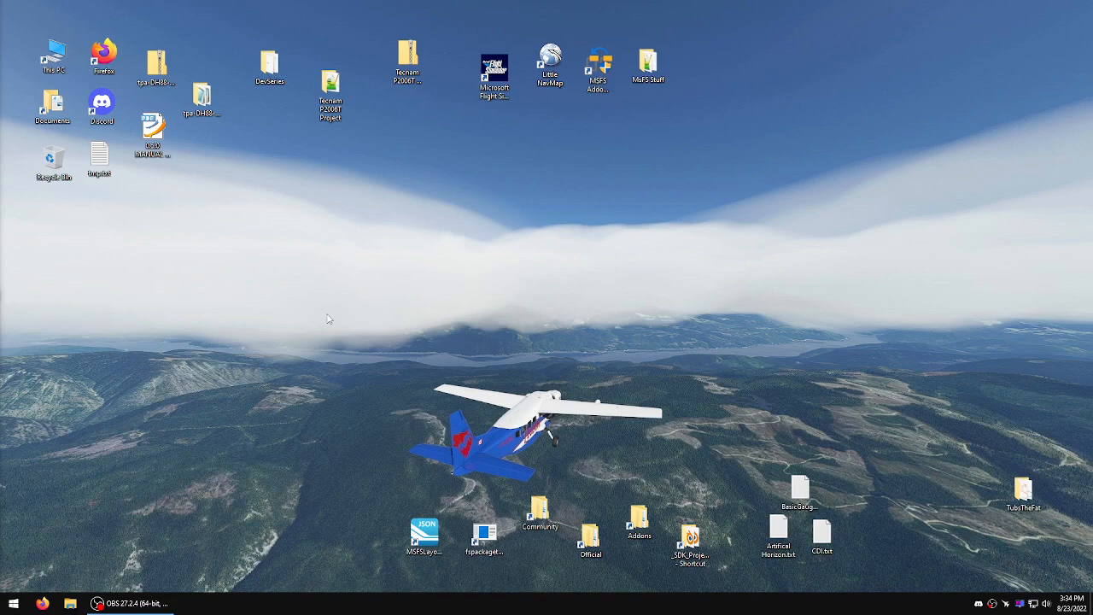
double_click(331, 85)
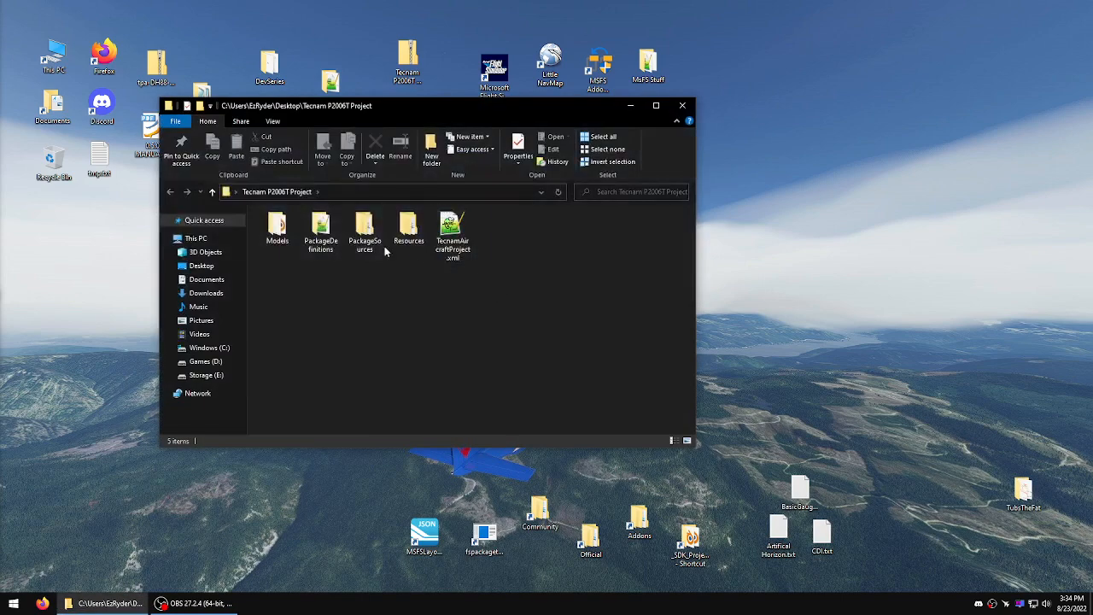
drag(445, 235, 492, 547)
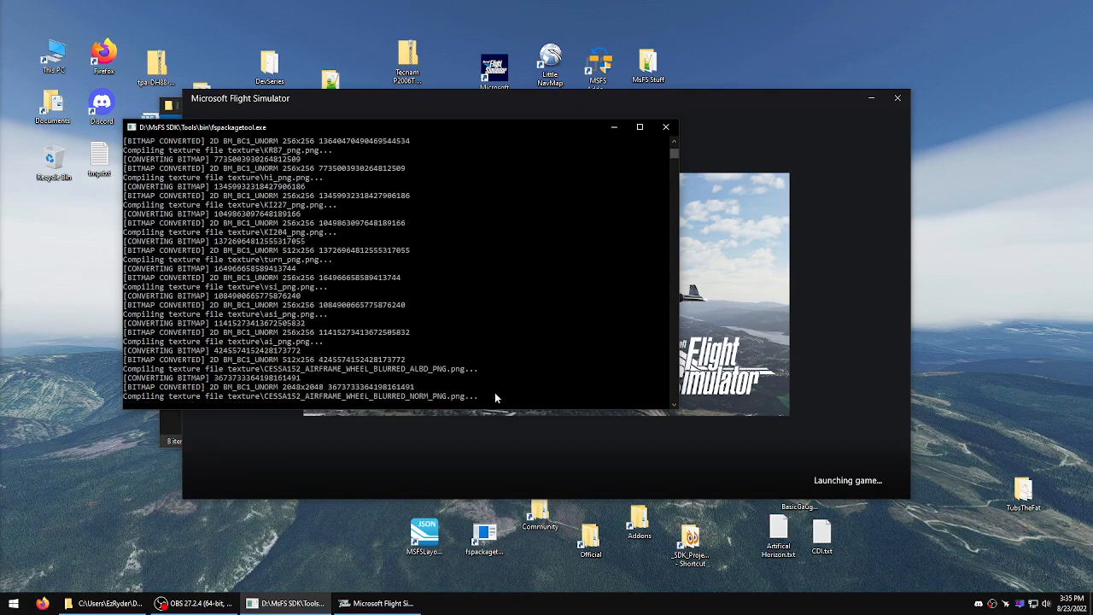
click(494, 397)
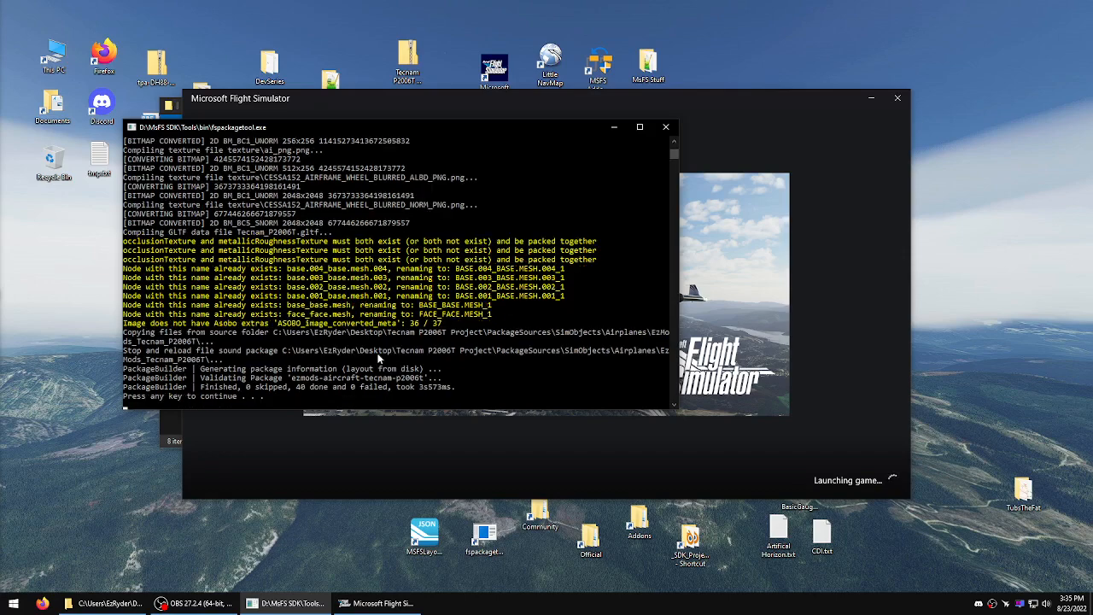
Step: Dismiss the package tool and the game launch error, and copy the built ezmods-aircraft-tecnam-p2006t folder from the project's _OutPut folder
click(483, 448)
click(509, 405)
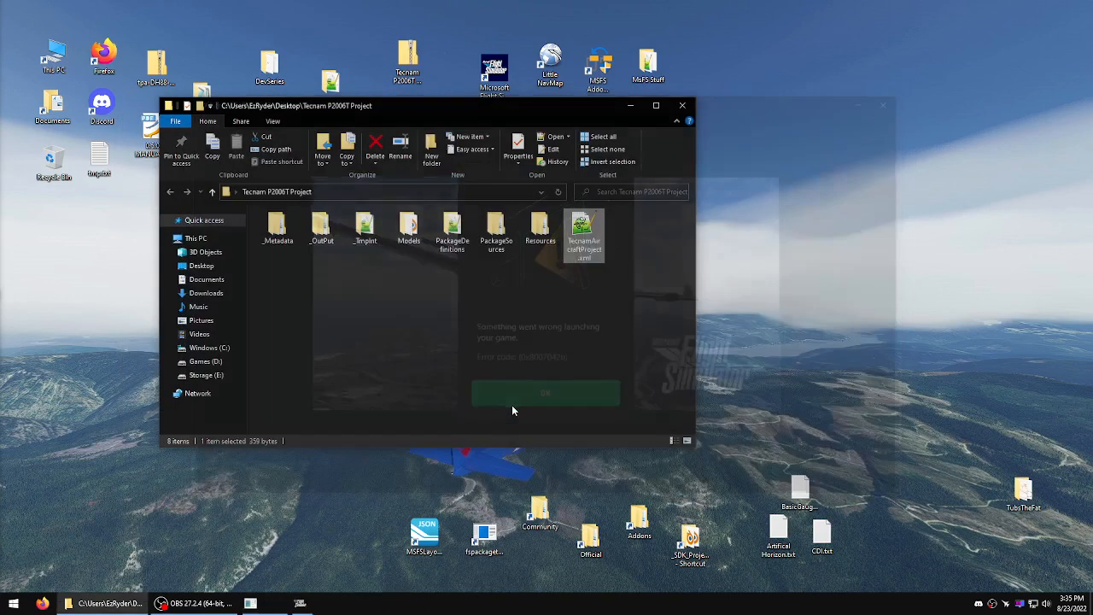
double_click(304, 227)
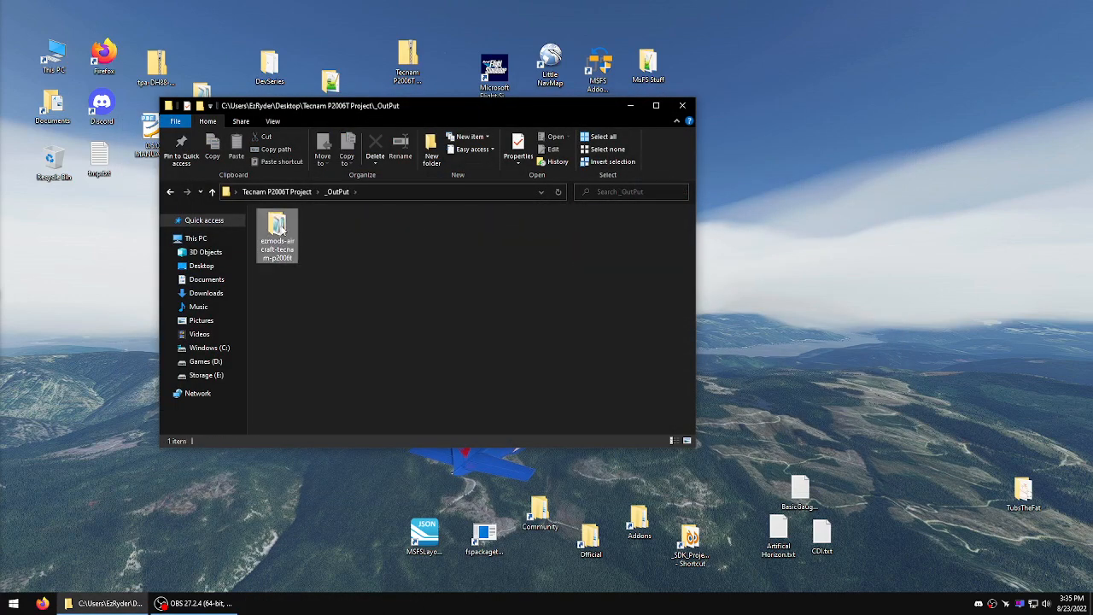
right_click(282, 227)
click(309, 422)
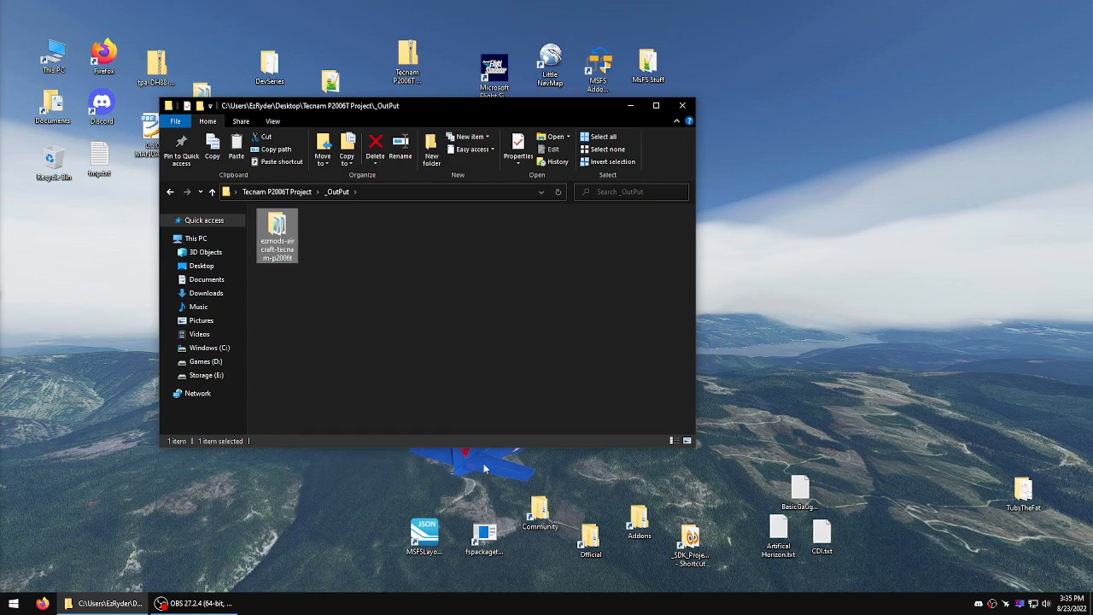
Step: Replace the old ezmods-aircraft-tecnam-p2006t folder in the simulator's Community folder with the newly built copy
double_click(539, 511)
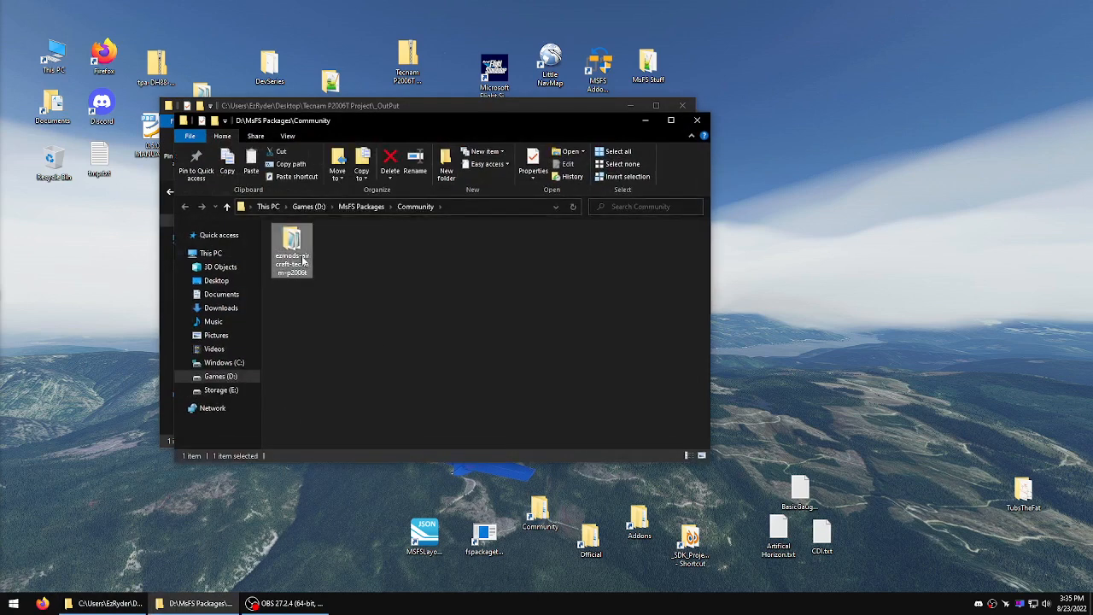
right_click(300, 253)
click(331, 494)
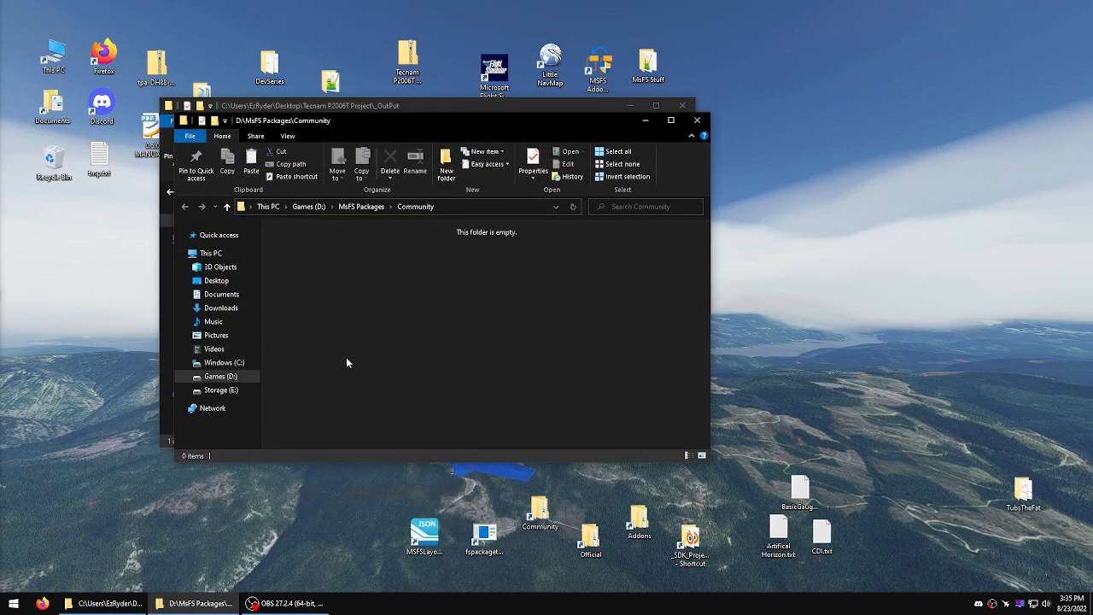
right_click(349, 292)
click(391, 367)
click(697, 120)
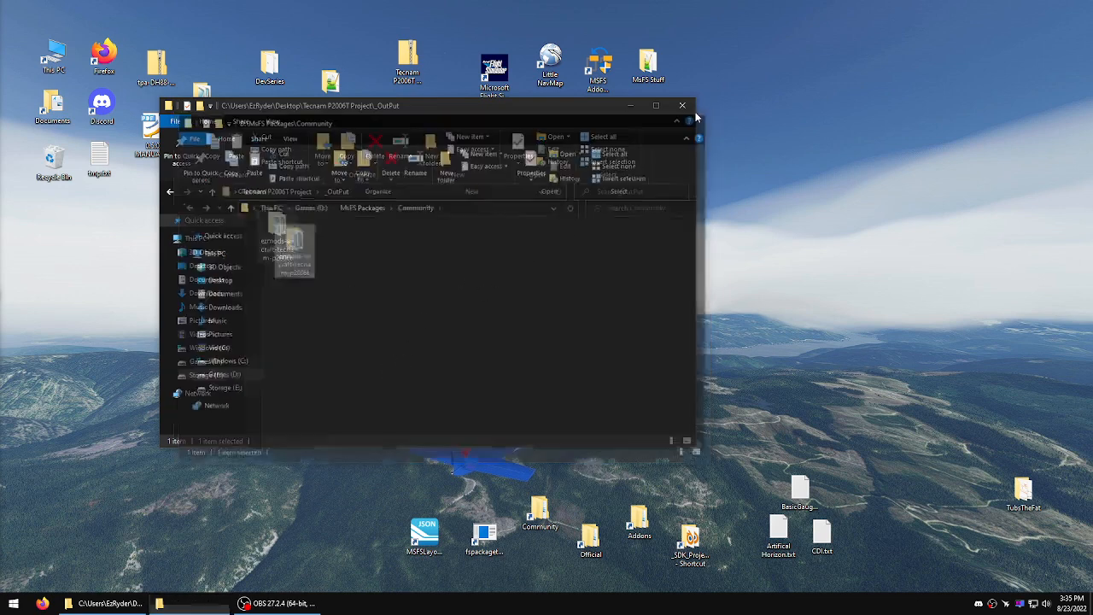
Step: Launch Microsoft Flight Simulator and choose KGOK Guthrie Mun as the departure airport on the world map
click(682, 105)
double_click(503, 75)
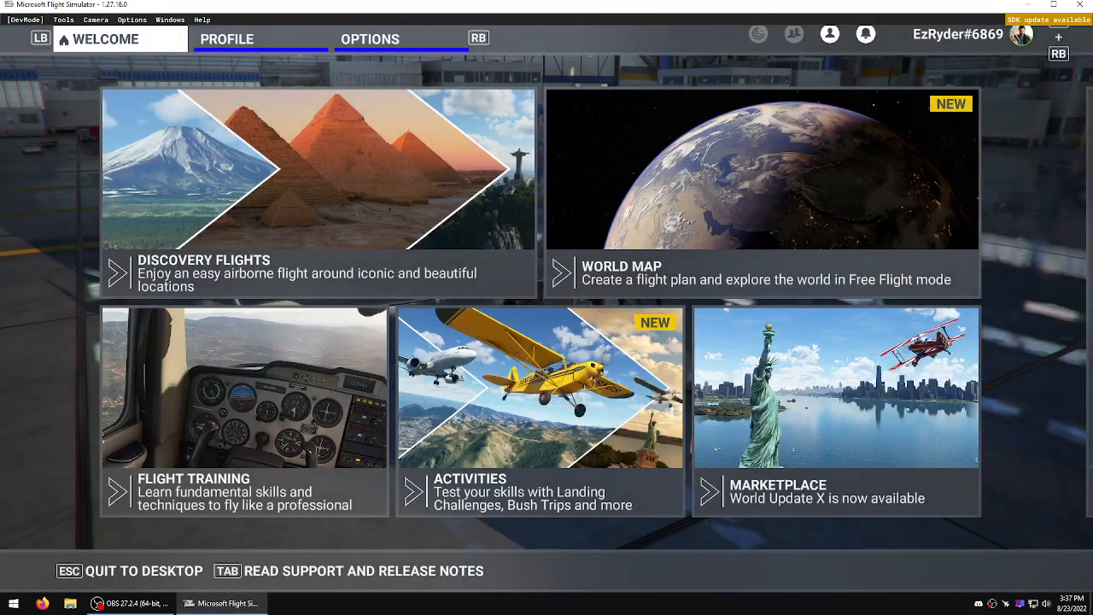
click(698, 207)
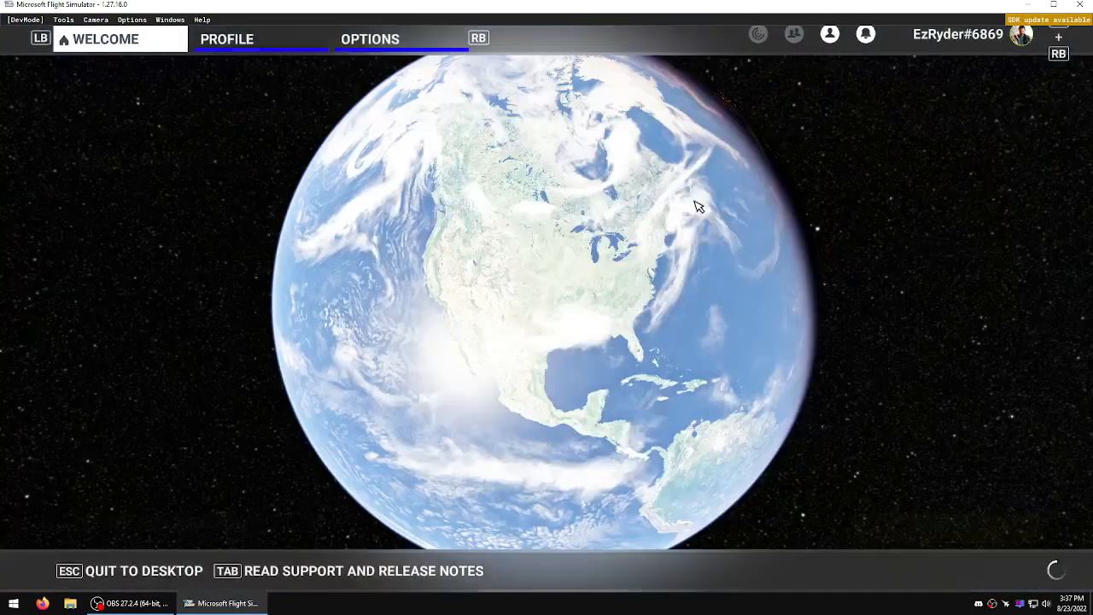
click(358, 91)
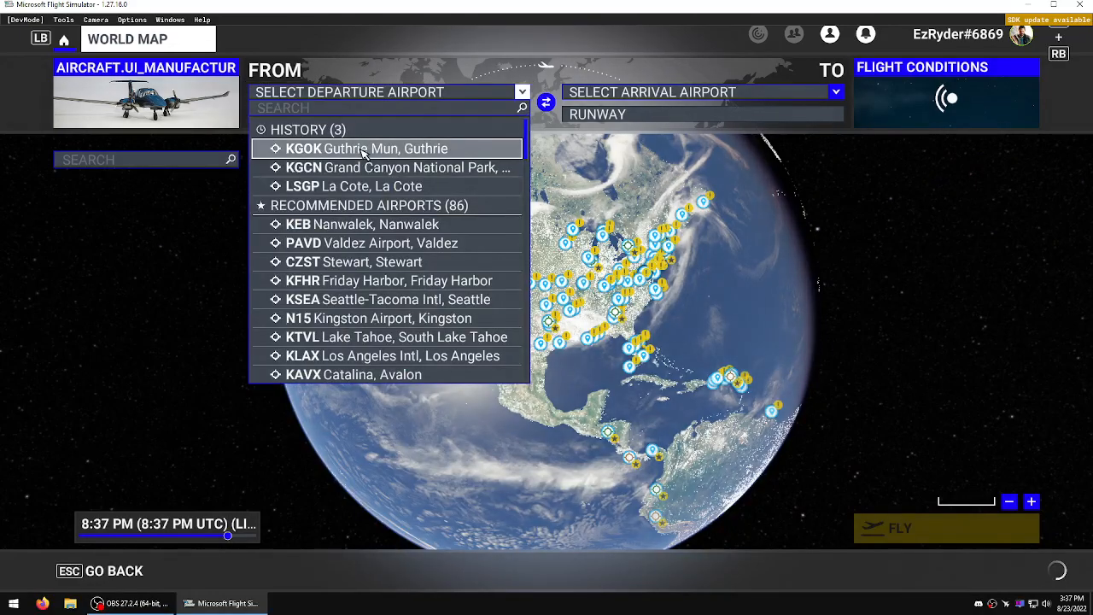
click(316, 148)
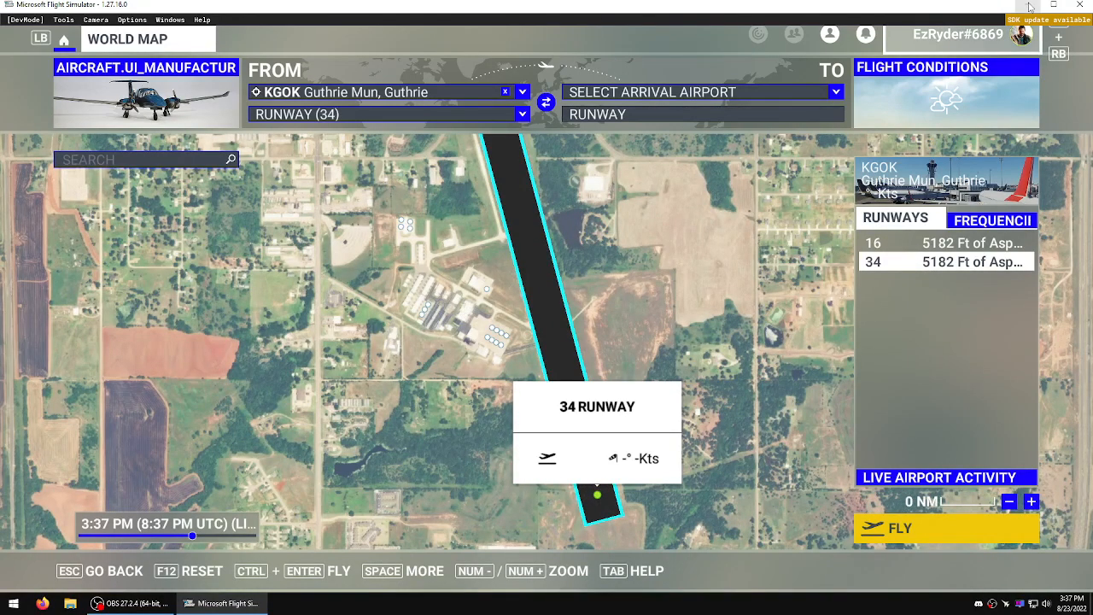
Step: Minimize the simulator and open aircraft.cfg from the EzMods_Tecnam_P2006T folder under the Tecnam P2006T Project's package sources
click(1030, 5)
double_click(331, 85)
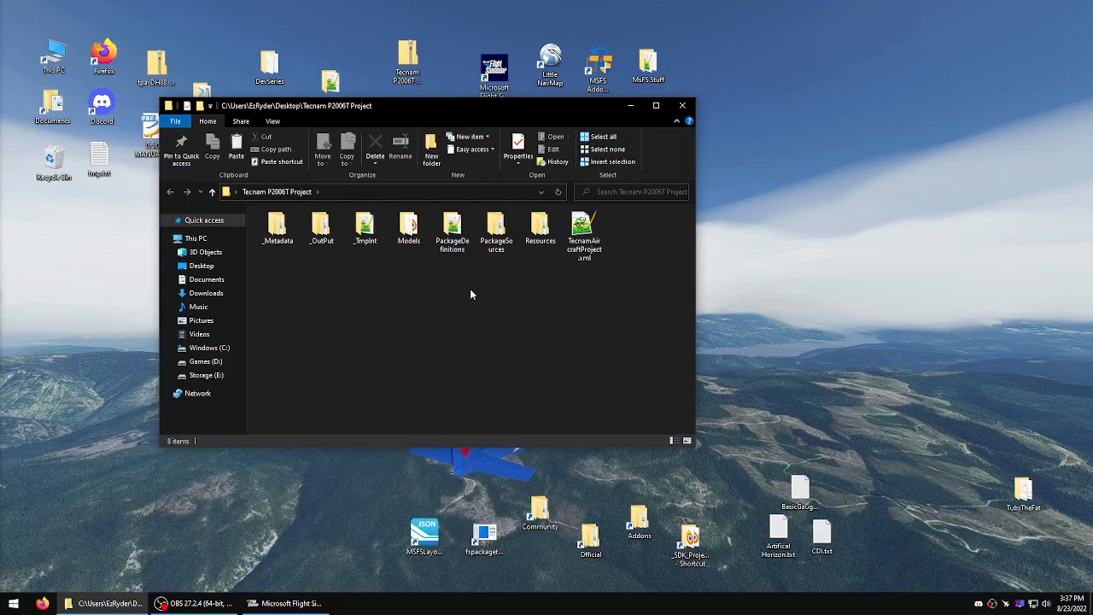
double_click(496, 229)
click(278, 228)
double_click(278, 228)
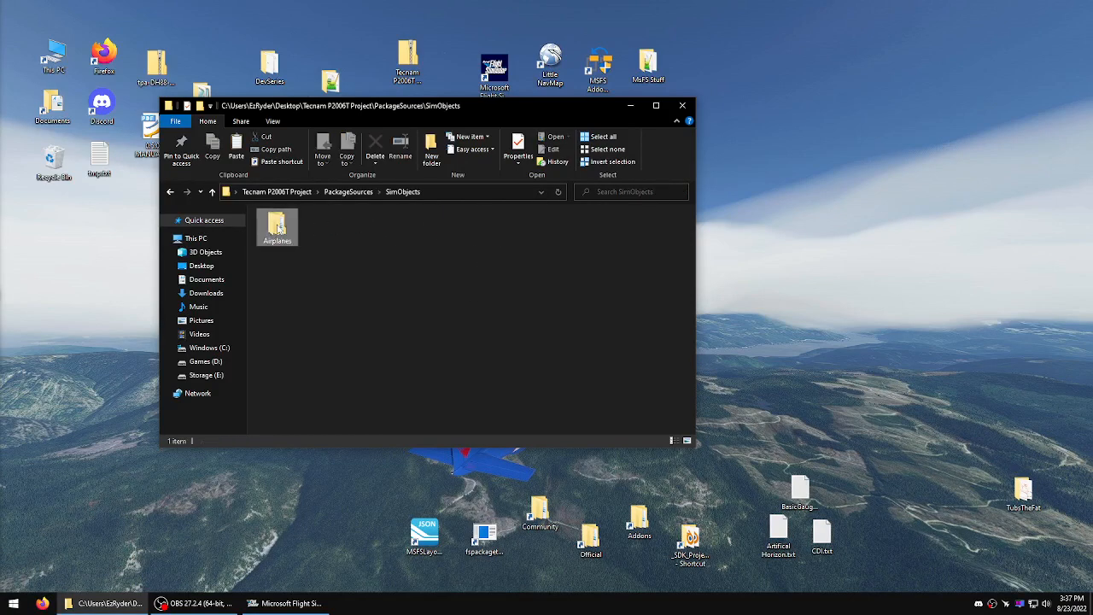
double_click(278, 227)
double_click(278, 227)
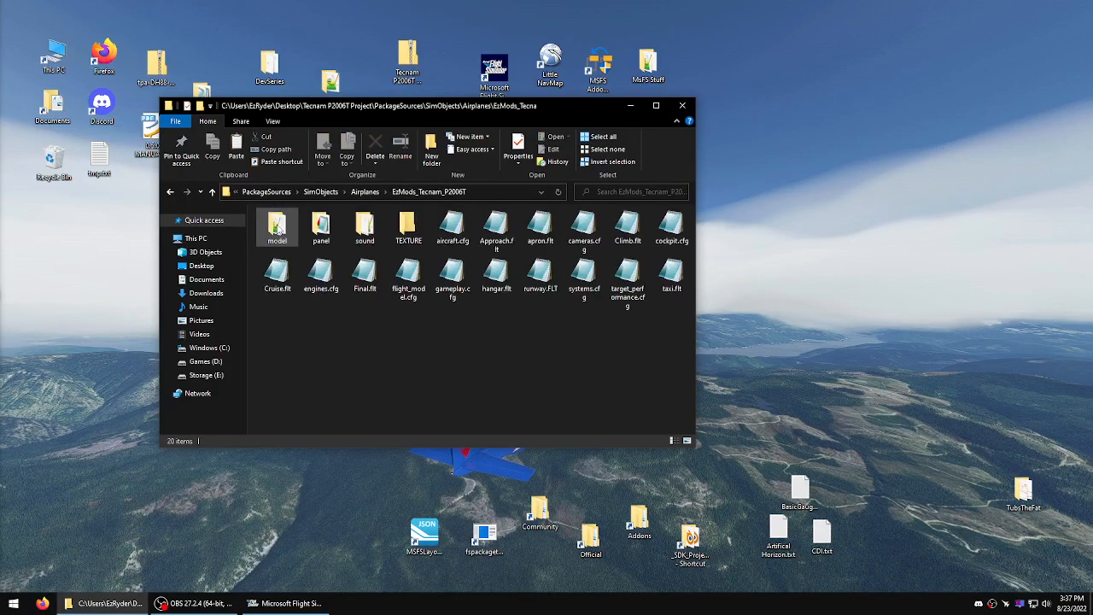
click(458, 233)
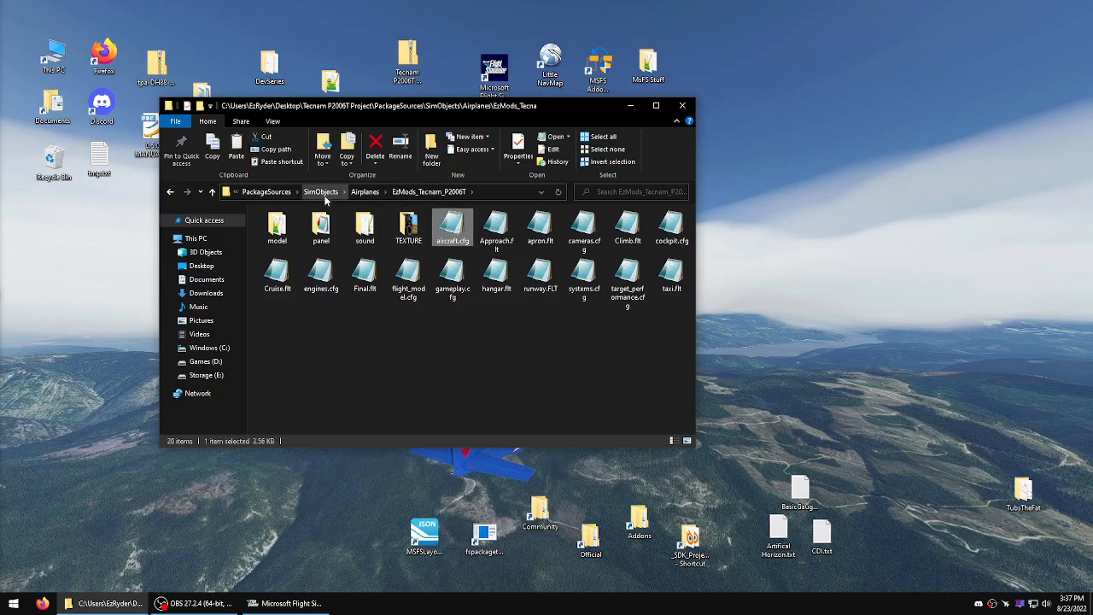
double_click(461, 237)
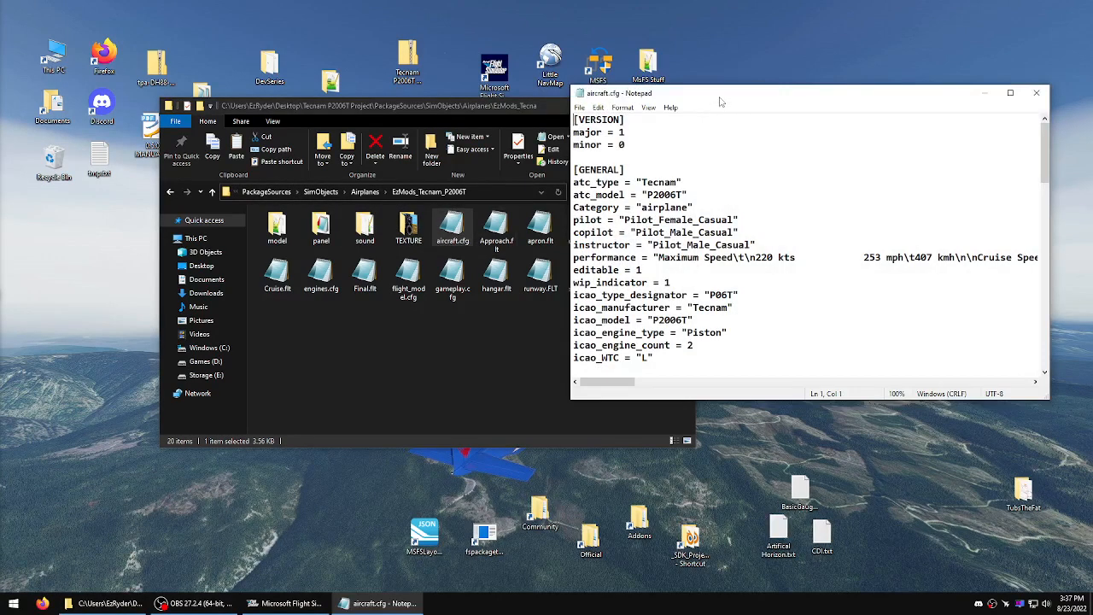
Step: Set ui_manufacturer in the FLTSIM.0 section to "Tecnam", copying the word from the title entry
drag(718, 95, 547, 61)
drag(873, 110, 893, 258)
scroll(510, 247, down, 1)
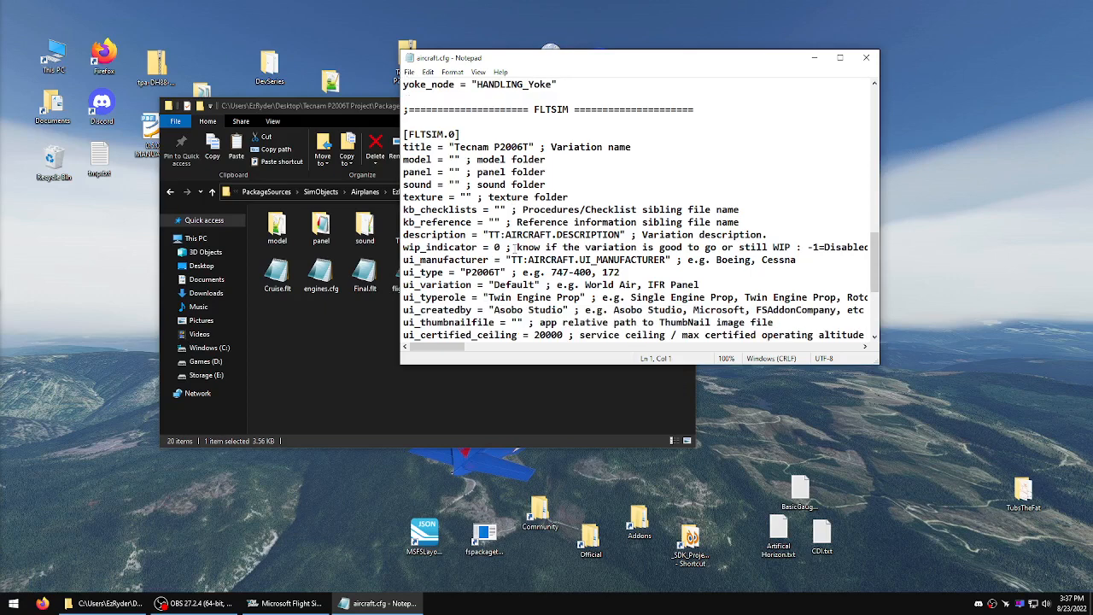
drag(512, 259, 540, 260)
drag(487, 234, 542, 234)
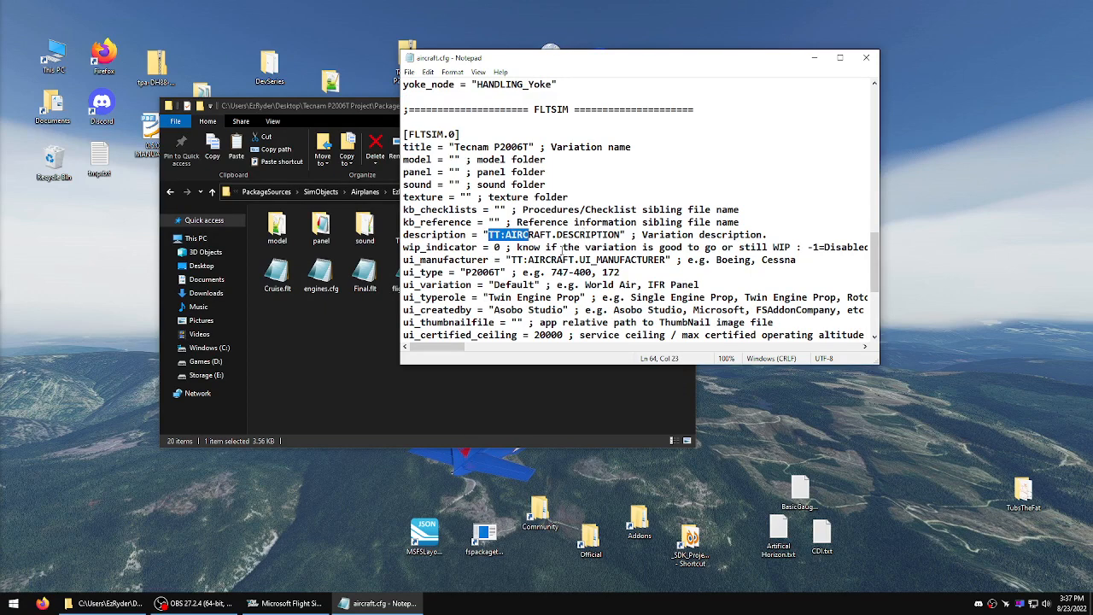
drag(488, 147, 454, 146)
right_click(467, 145)
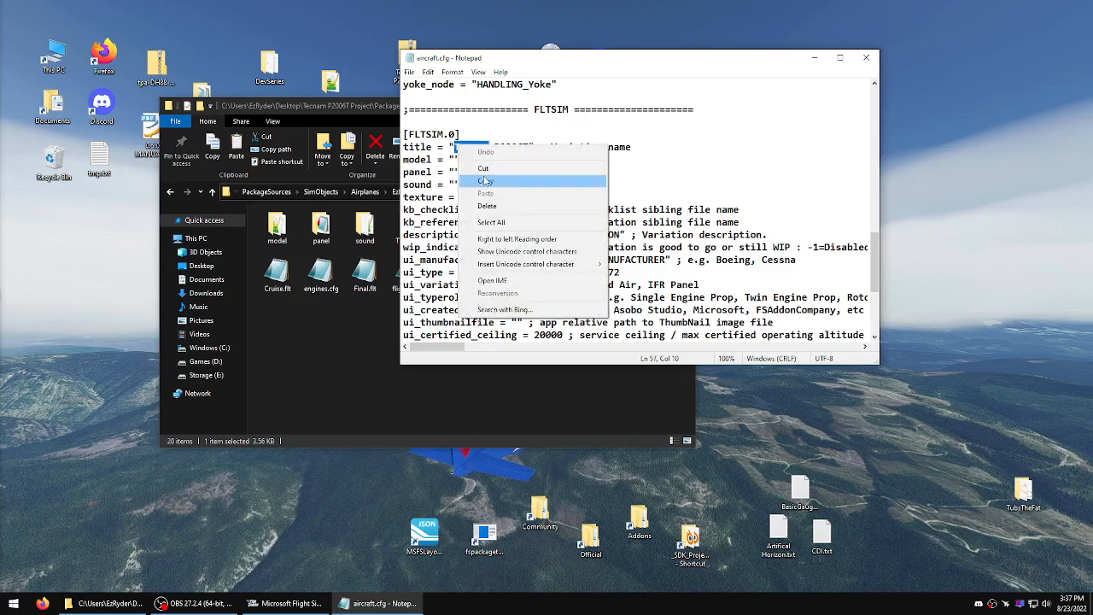
click(485, 181)
drag(666, 260, 511, 260)
right_click(518, 259)
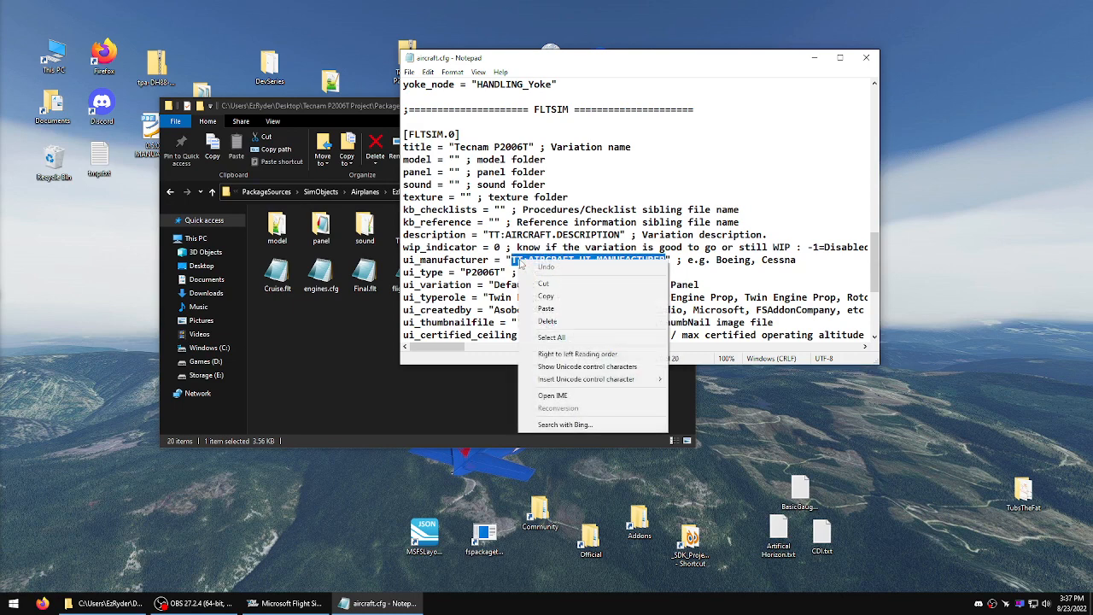
click(546, 308)
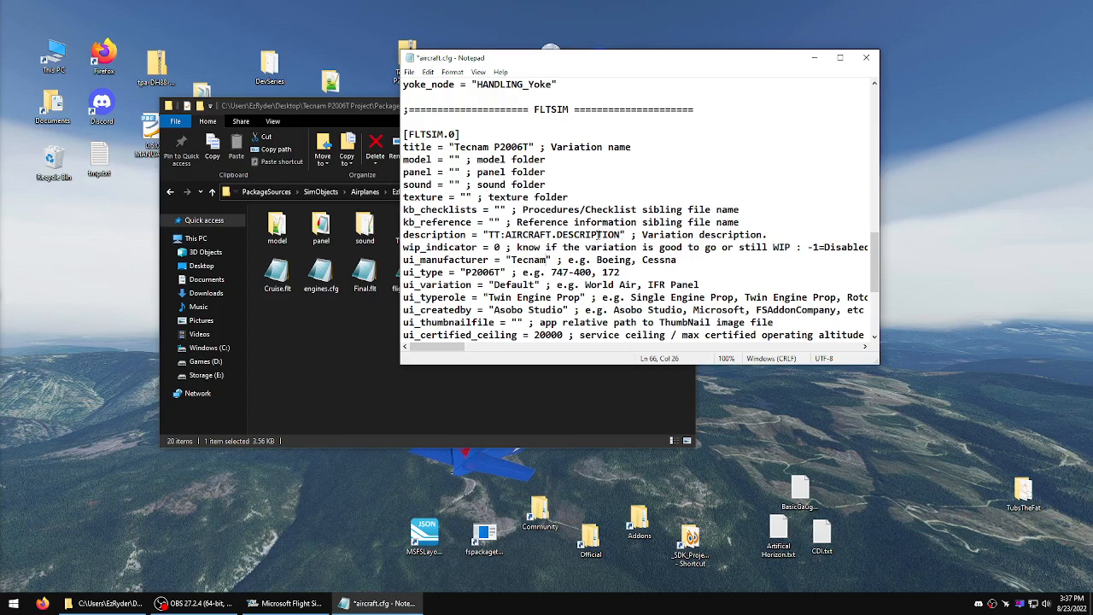
Step: Remove the TT:AIRCRAFT. prefix from the description value in the FLTSIM.0 section
drag(556, 235, 489, 235)
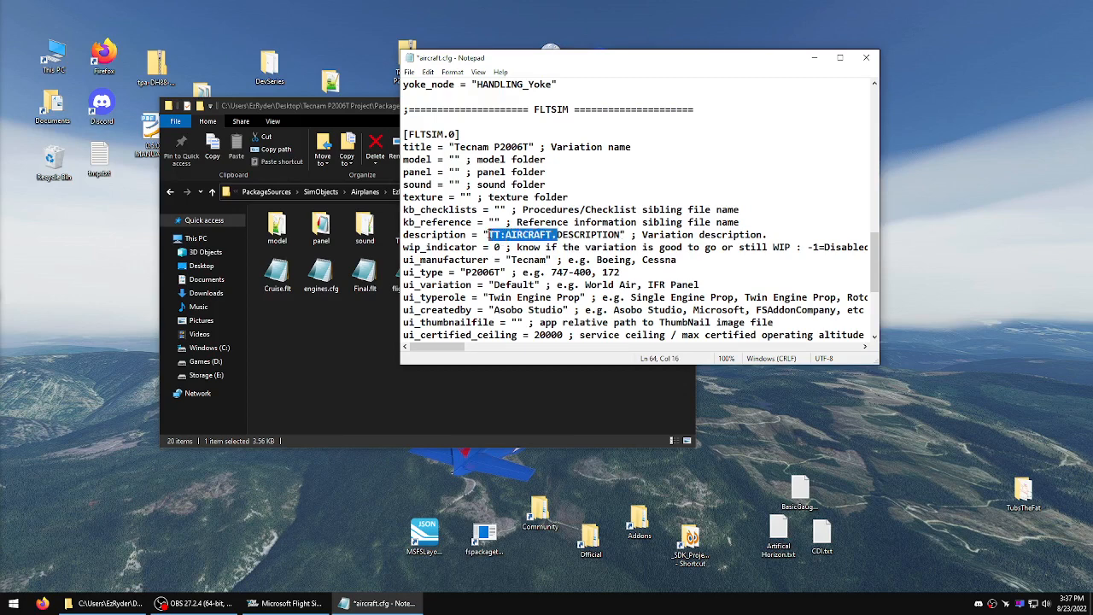
key(Delete)
click(527, 235)
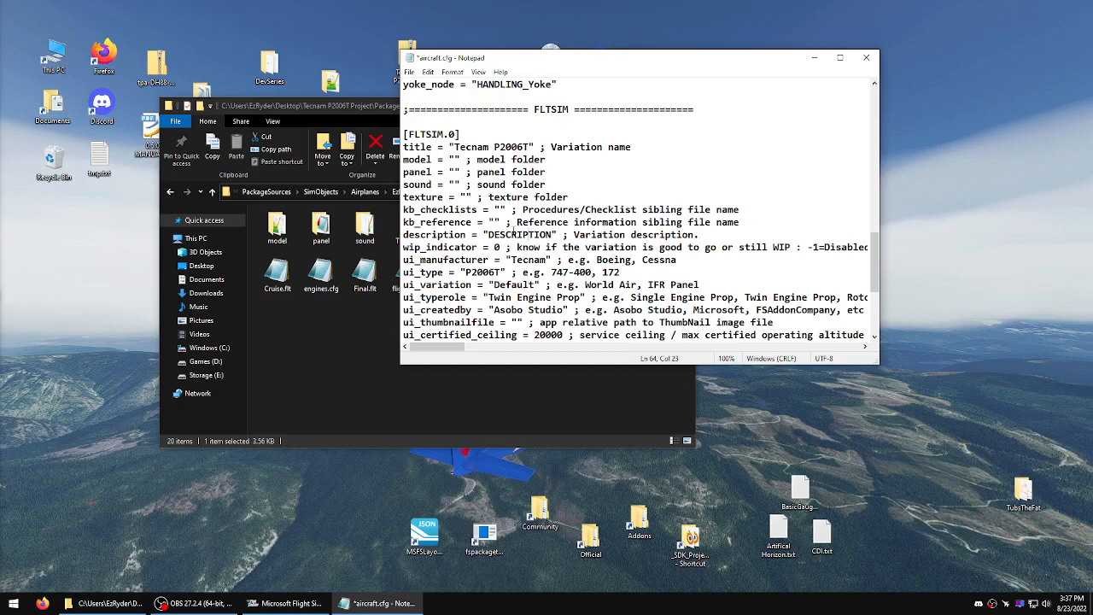
click(501, 160)
click(559, 259)
click(141, 43)
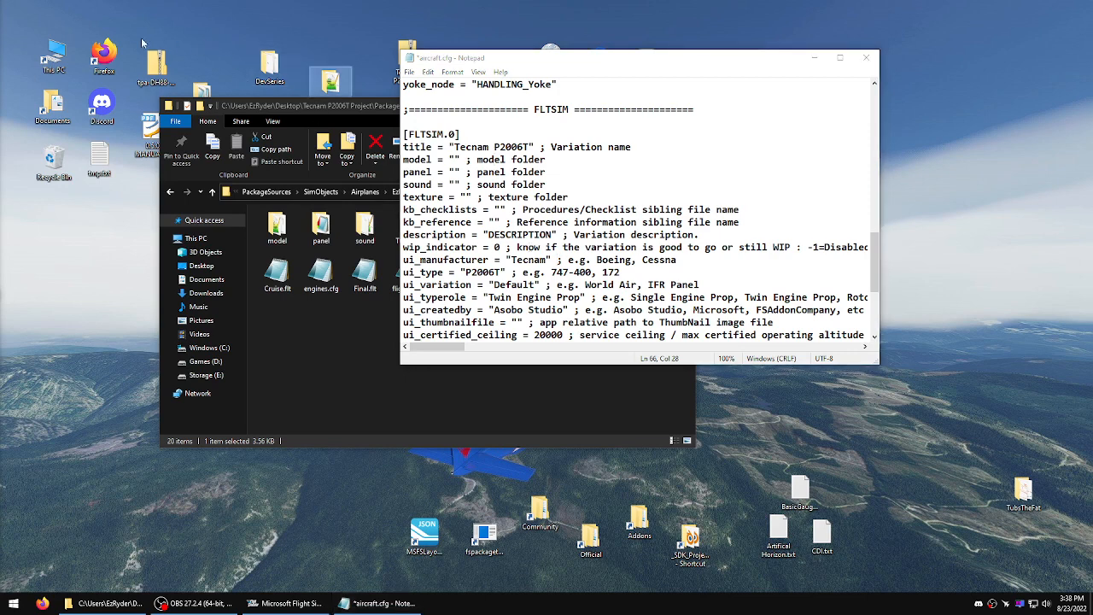
Step: Switch to Firefox, search the web for "tecnam p2006t" and open the manufacturer's P2006T aircraft page
double_click(105, 47)
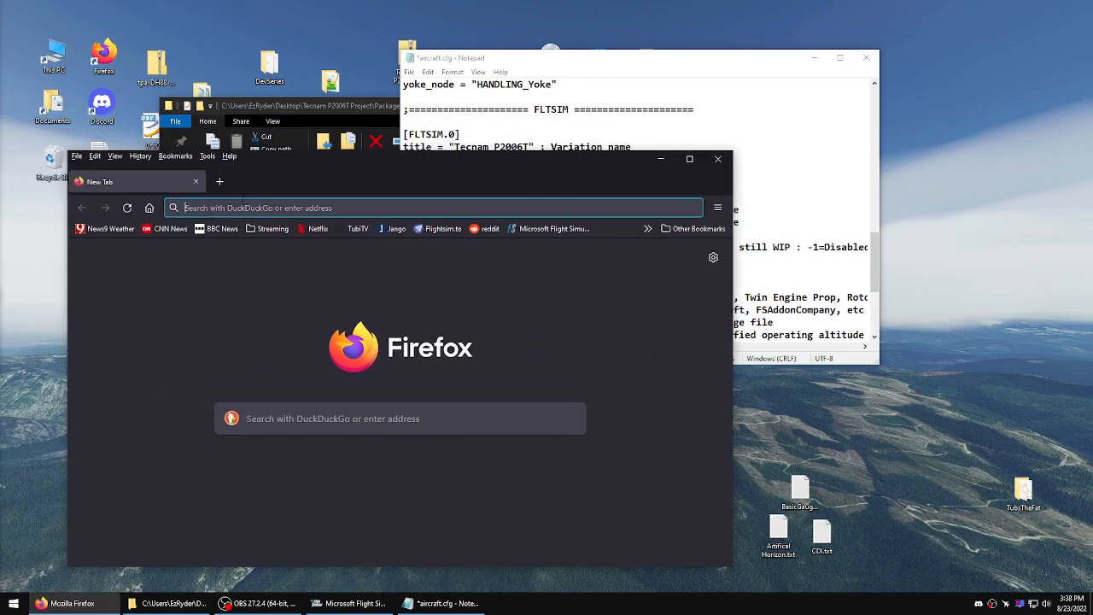
text(tecnam)
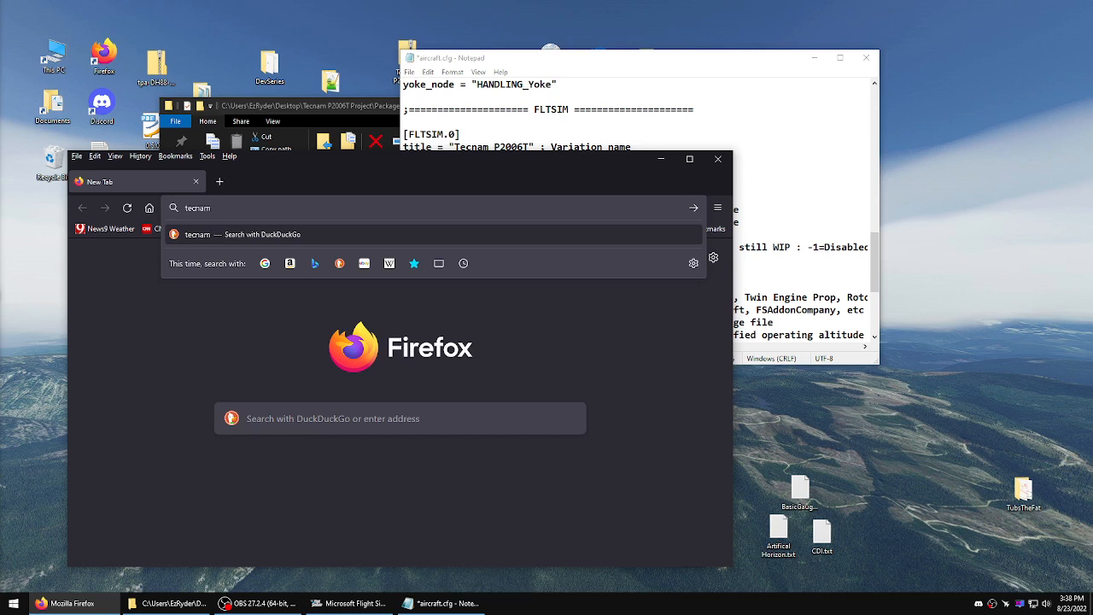
text( p2006t)
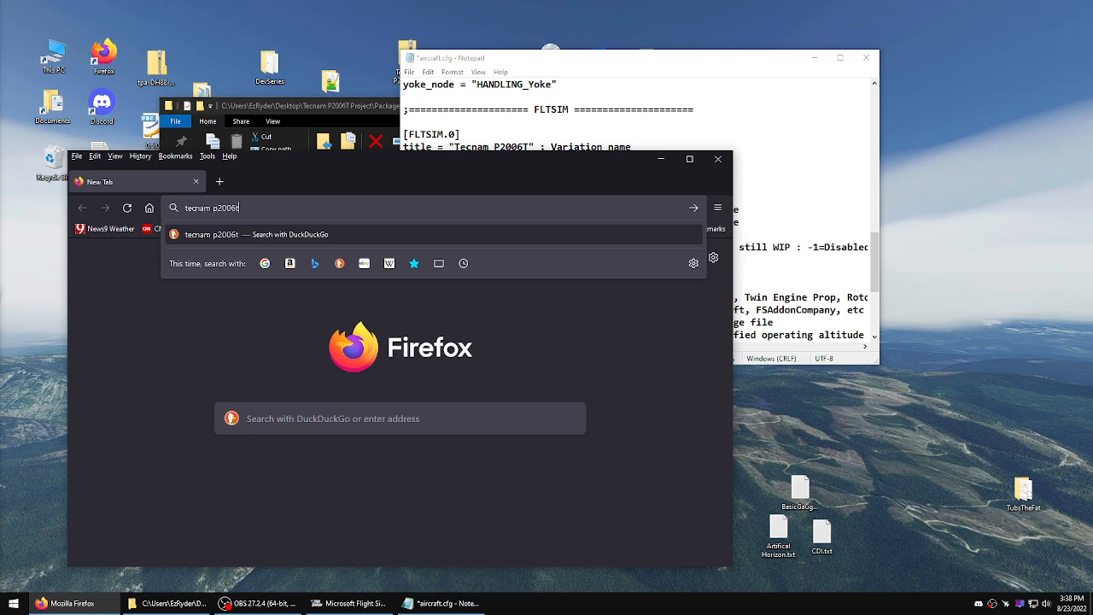
key(Return)
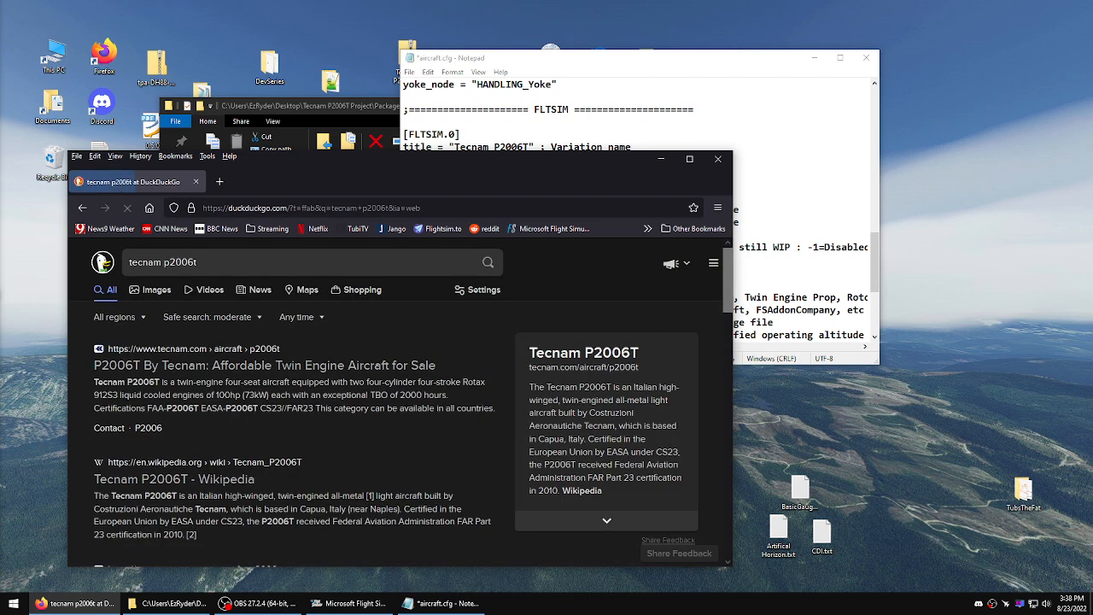
click(197, 366)
Step: Copy the whole paragraph under the heading "The Best Twin Solution" on the Tecnam P2006T page
drag(422, 187, 429, 107)
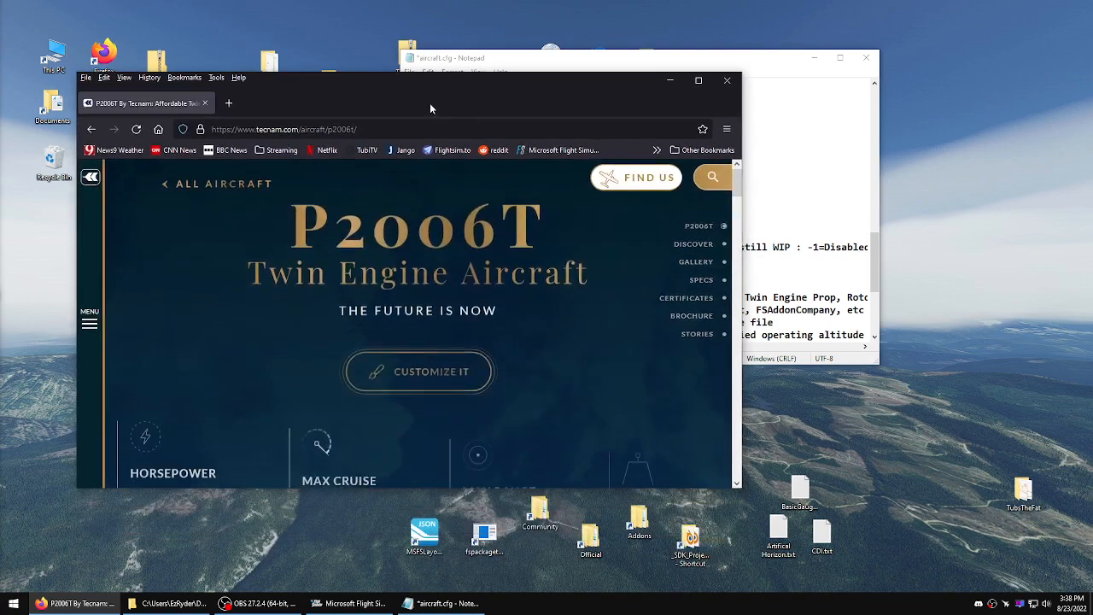
scroll(475, 271, down, 3)
scroll(474, 271, down, 10)
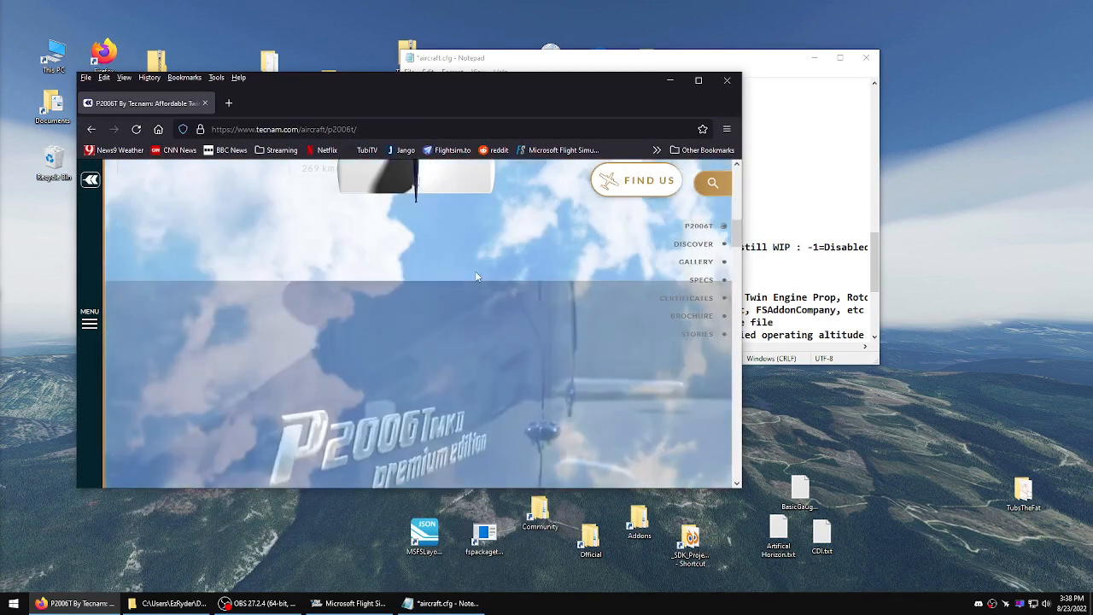
scroll(477, 276, down, 2)
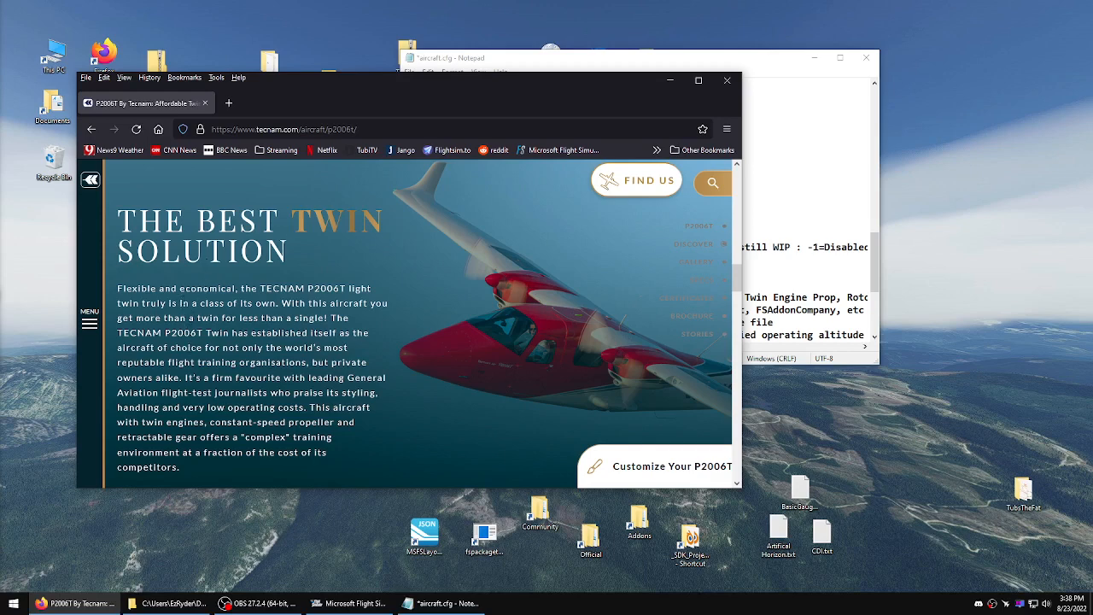
drag(185, 466, 117, 287)
right_click(120, 289)
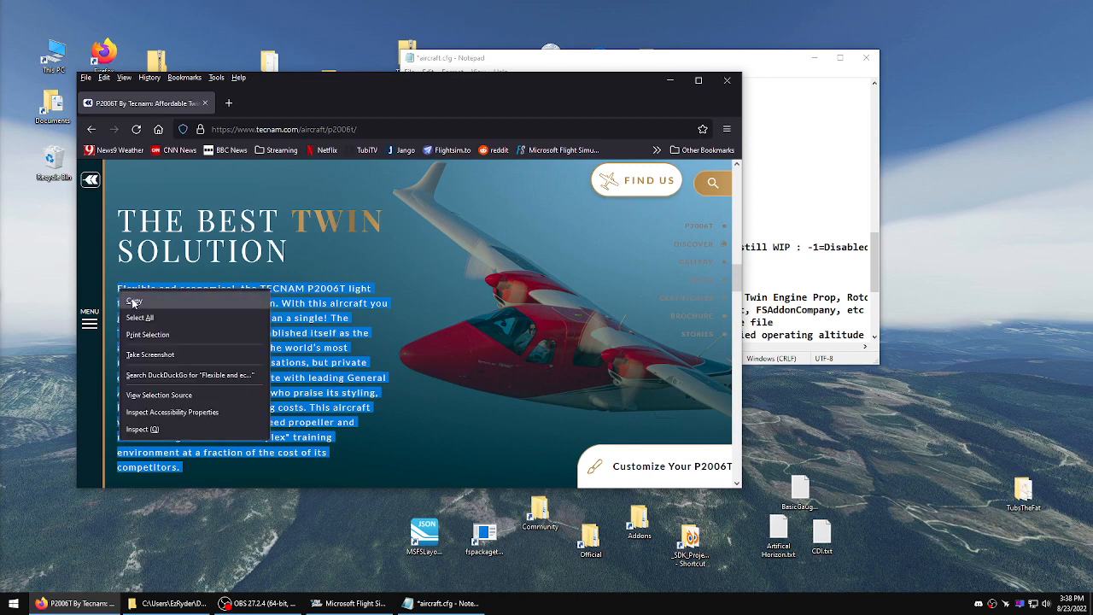
click(134, 302)
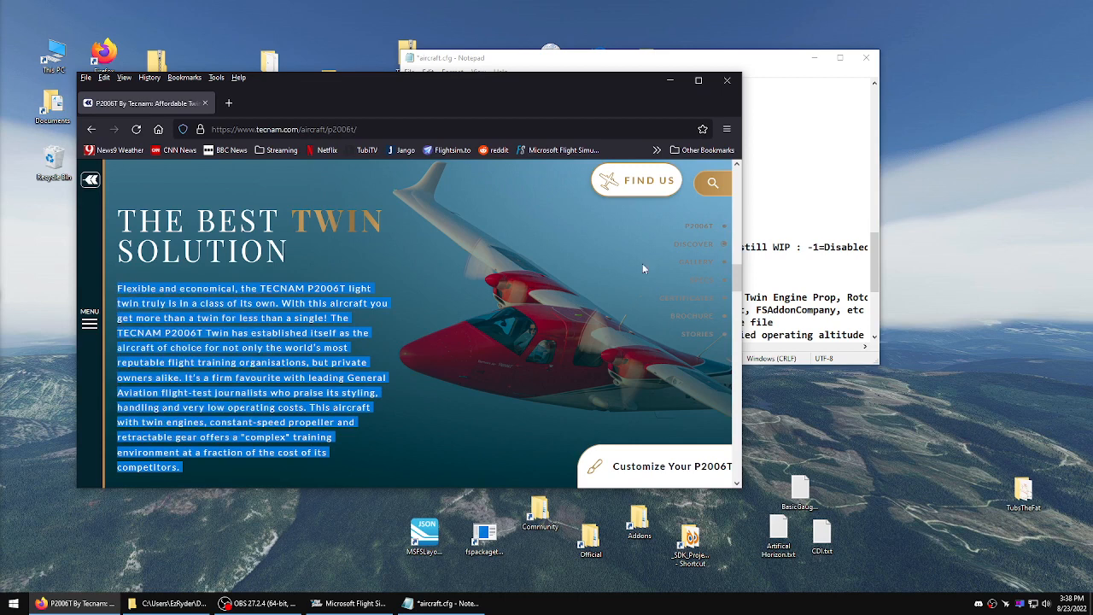
Step: Return to aircraft.cfg in Notepad and replace the DESCRIPTION placeholder in the description entry with the copied Tecnam paragraph
click(759, 57)
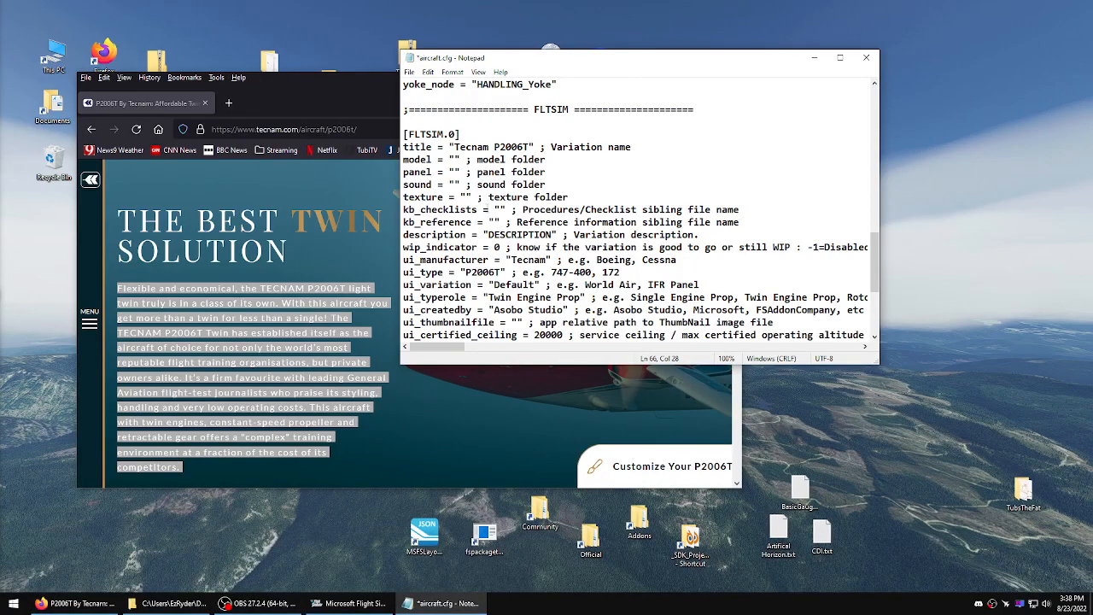
drag(555, 234, 491, 234)
right_click(492, 236)
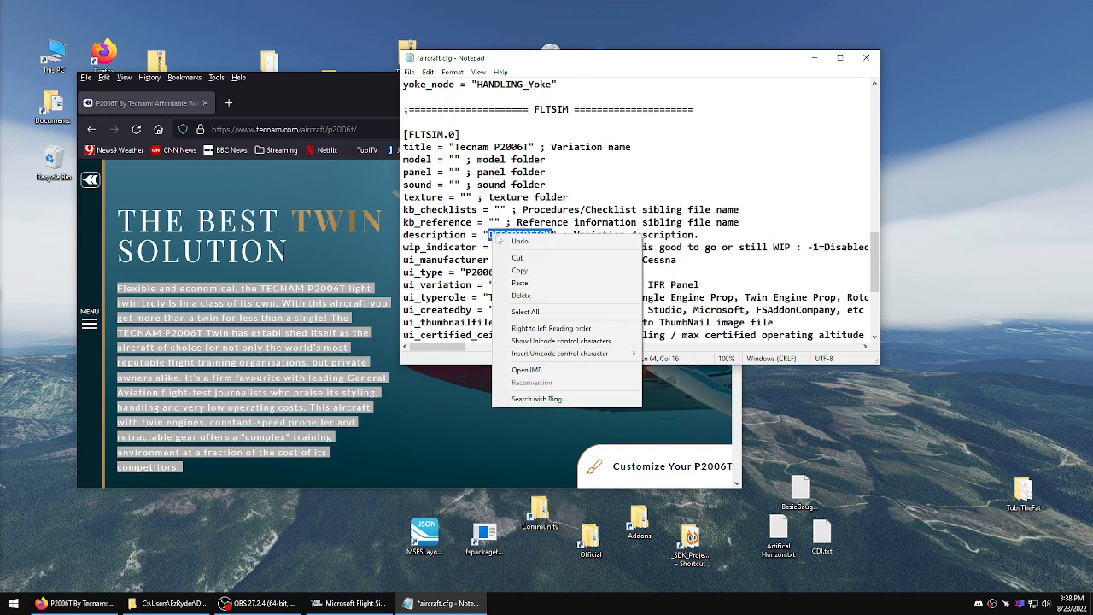
click(519, 283)
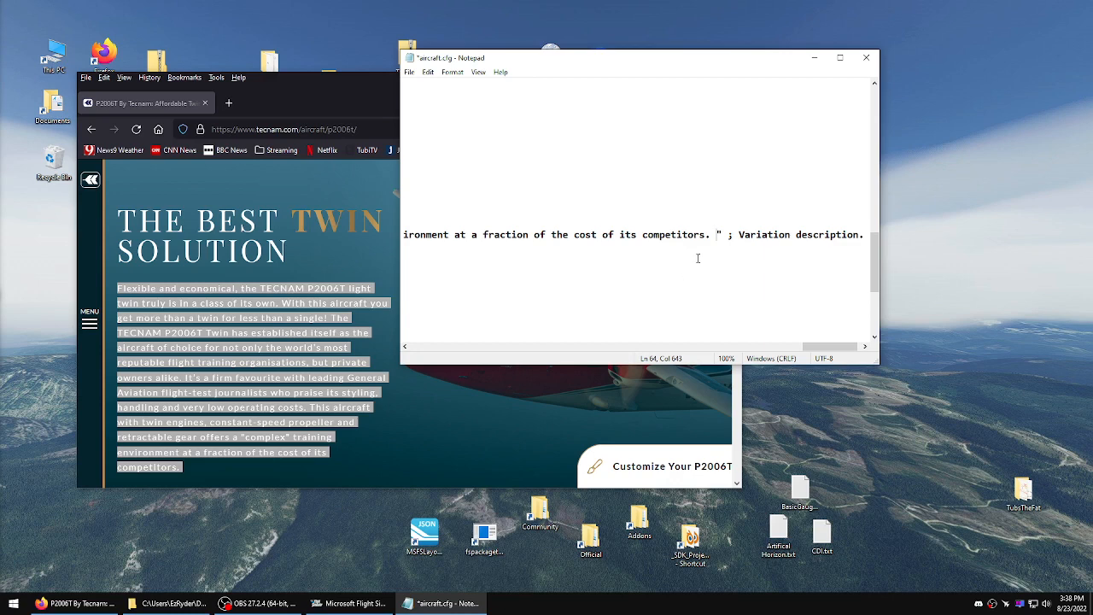
Step: Remove the trailing space before the closing quote of the description in aircraft.cfg, and close the Firefox window
key(BackSpace)
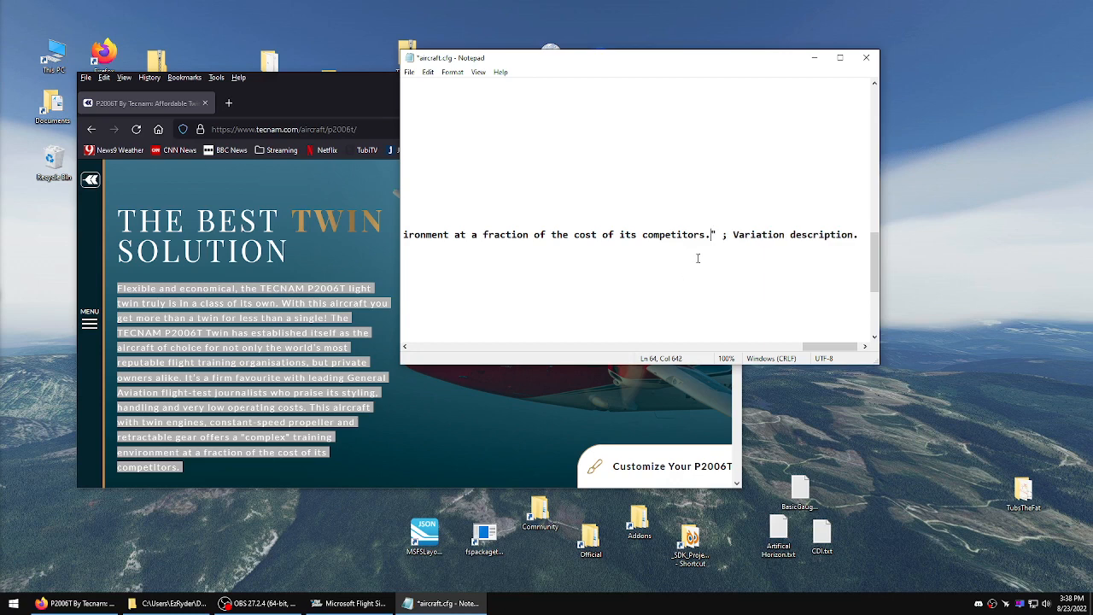
key(Up)
key(Up)
key(Up)
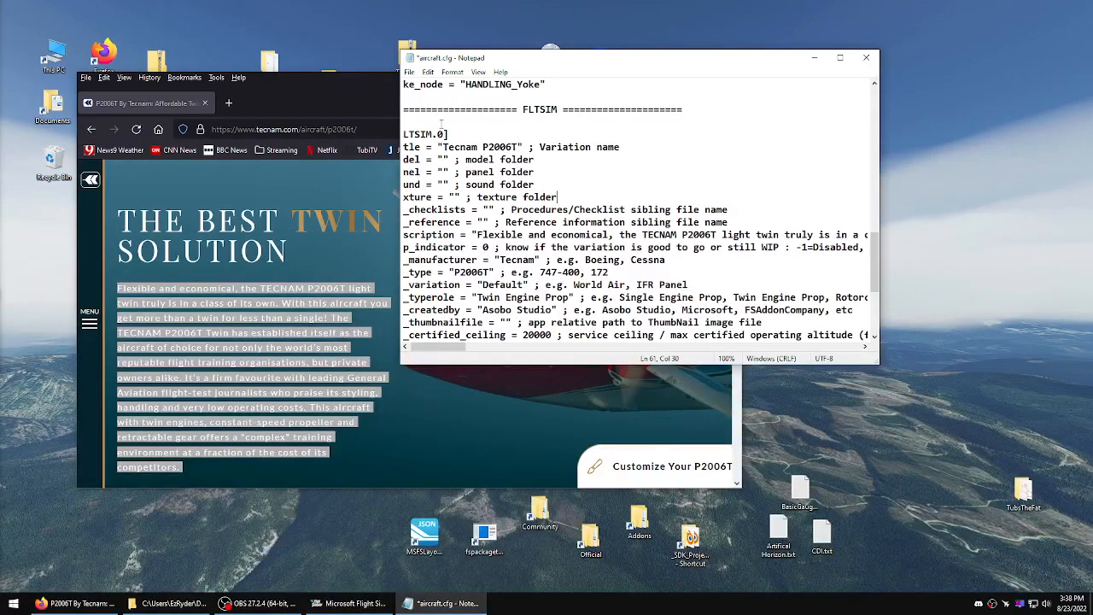
click(316, 85)
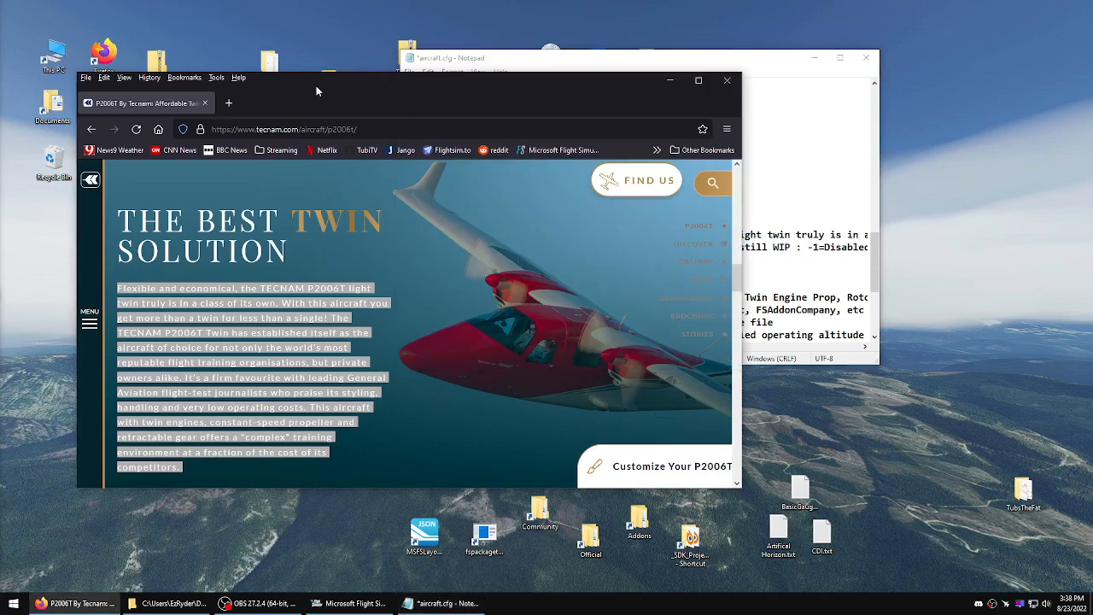
click(728, 79)
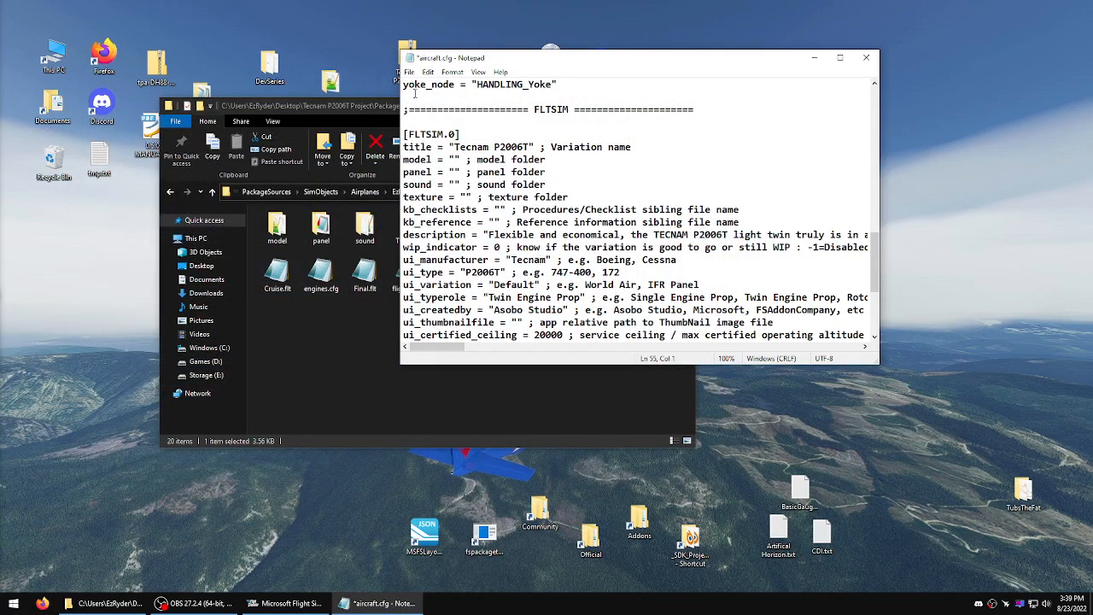
Step: Save aircraft.cfg, and close Notepad and the aircraft folder window
click(410, 72)
click(428, 122)
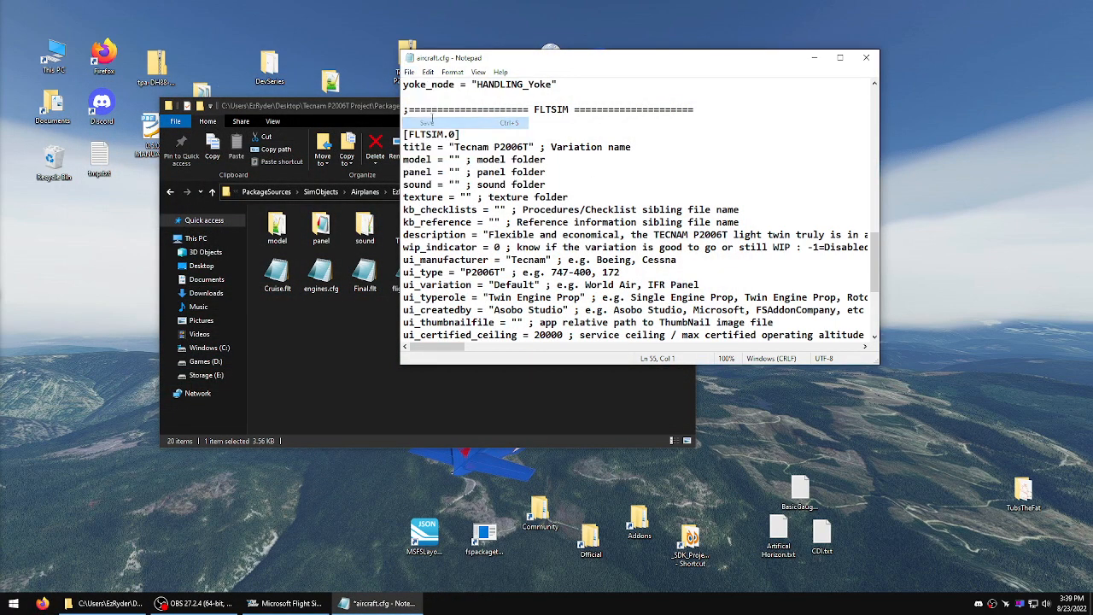
click(866, 57)
click(683, 106)
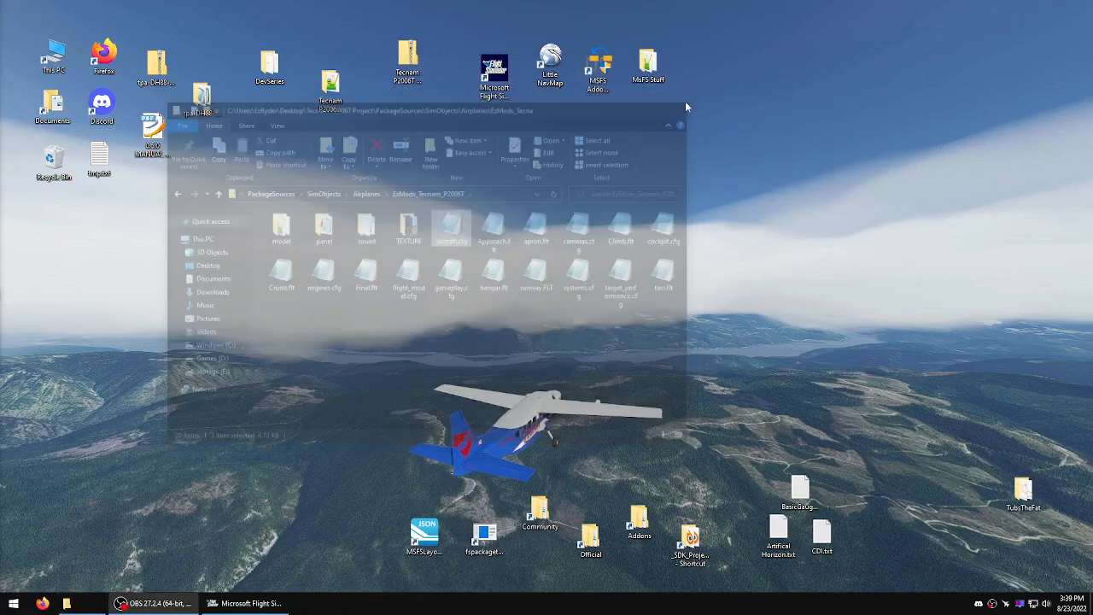
Step: Switch to Microsoft Flight Simulator and start the flight from KGOK runway 34
click(236, 607)
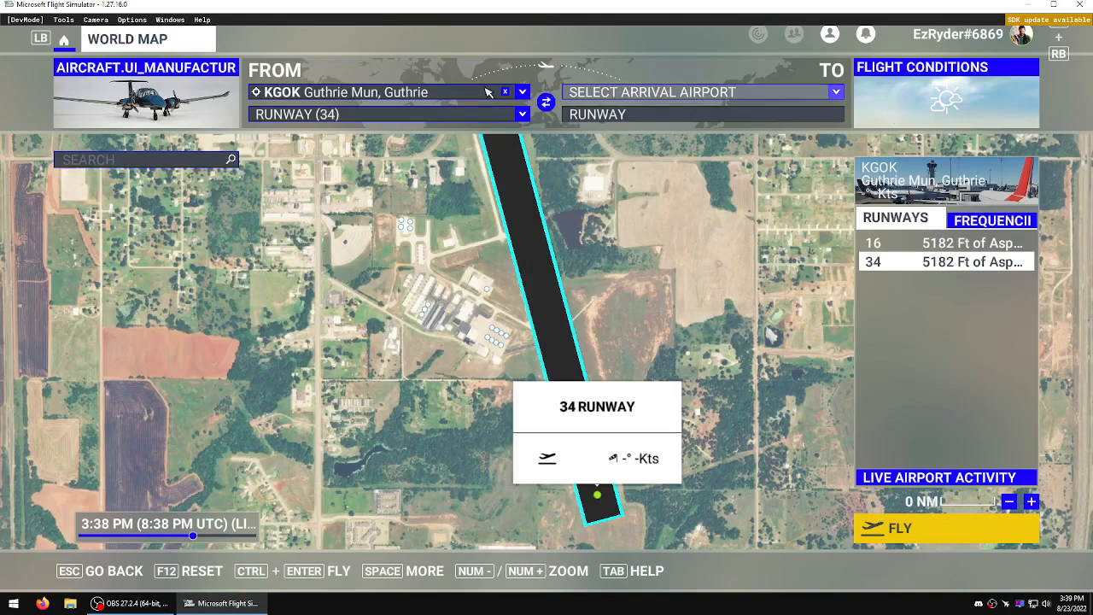
click(930, 540)
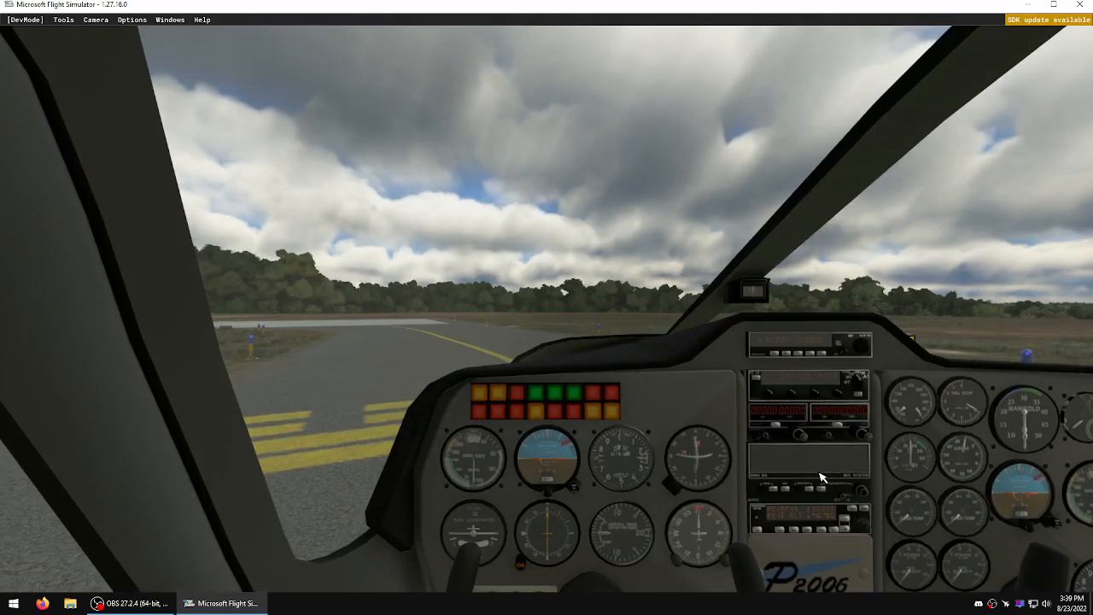
click(968, 529)
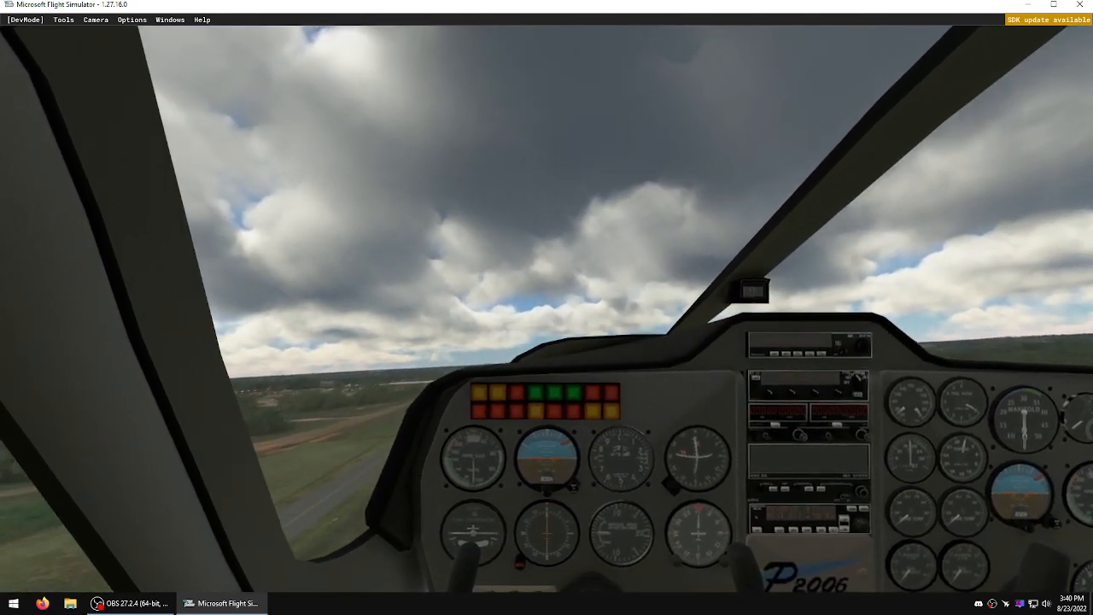
Step: Cycle the landing gear in flight and examine the gear doors in the external view from several sides, and return to the cockpit
key(End)
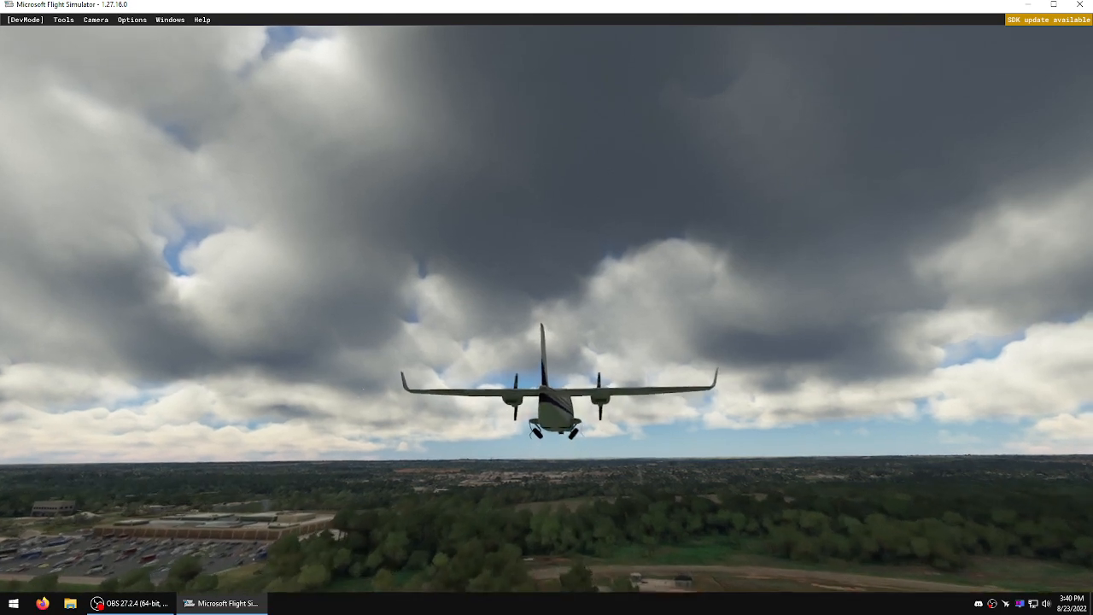
scroll(878, 430, up, 5)
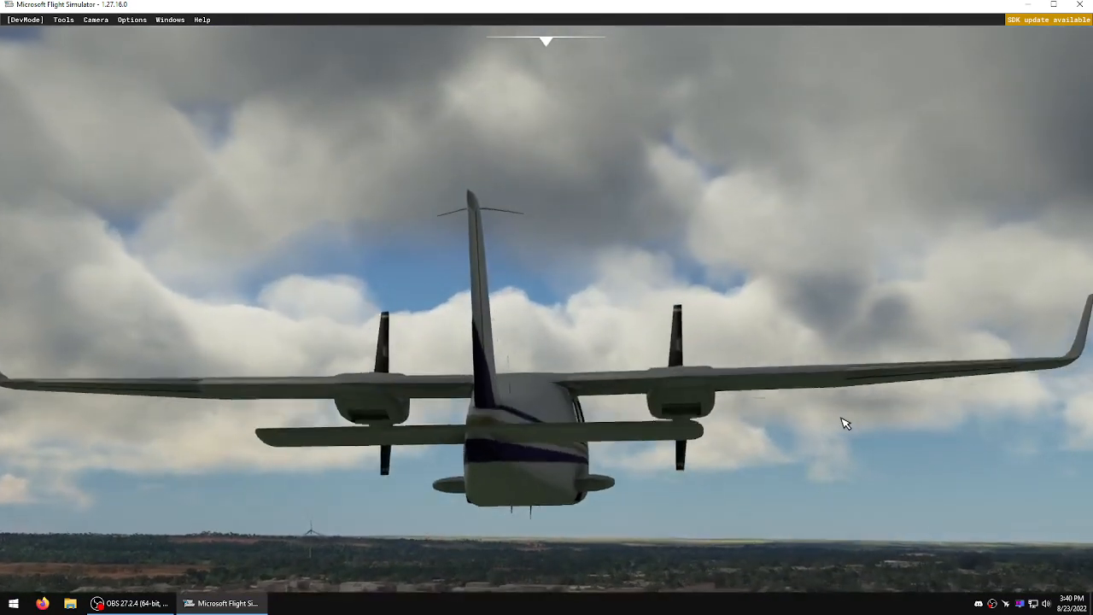
right_drag(843, 422, 810, 420)
scroll(801, 414, down, 8)
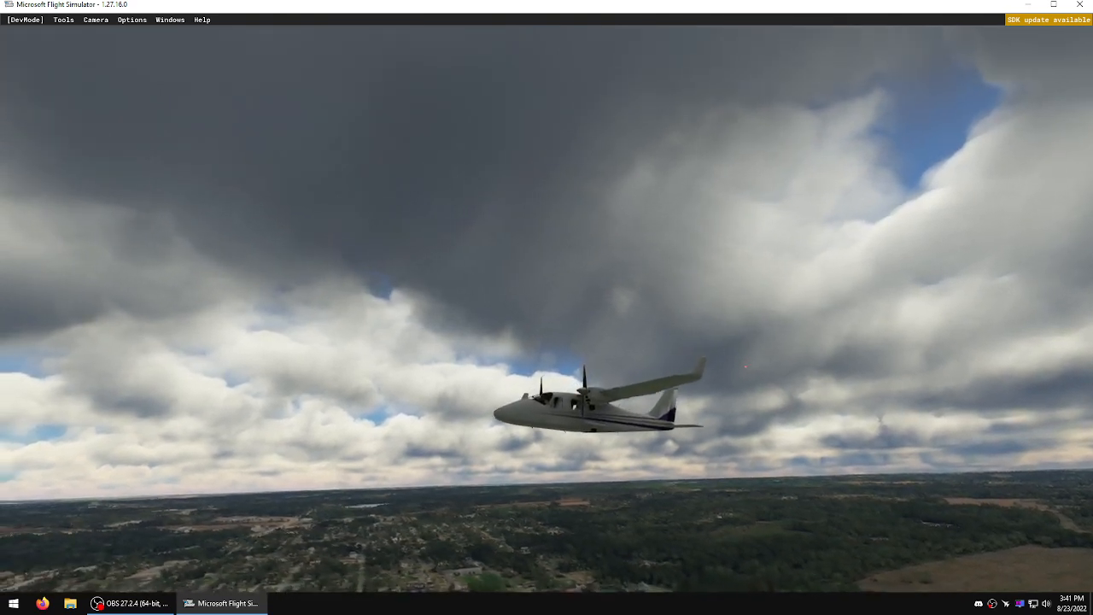
key(g)
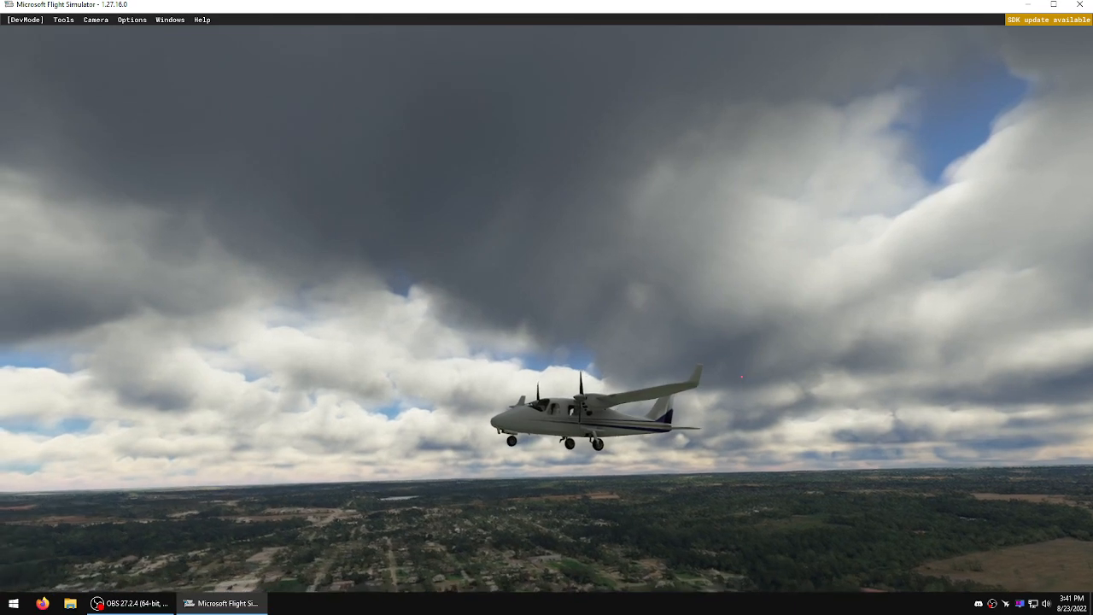
scroll(628, 454, up, 5)
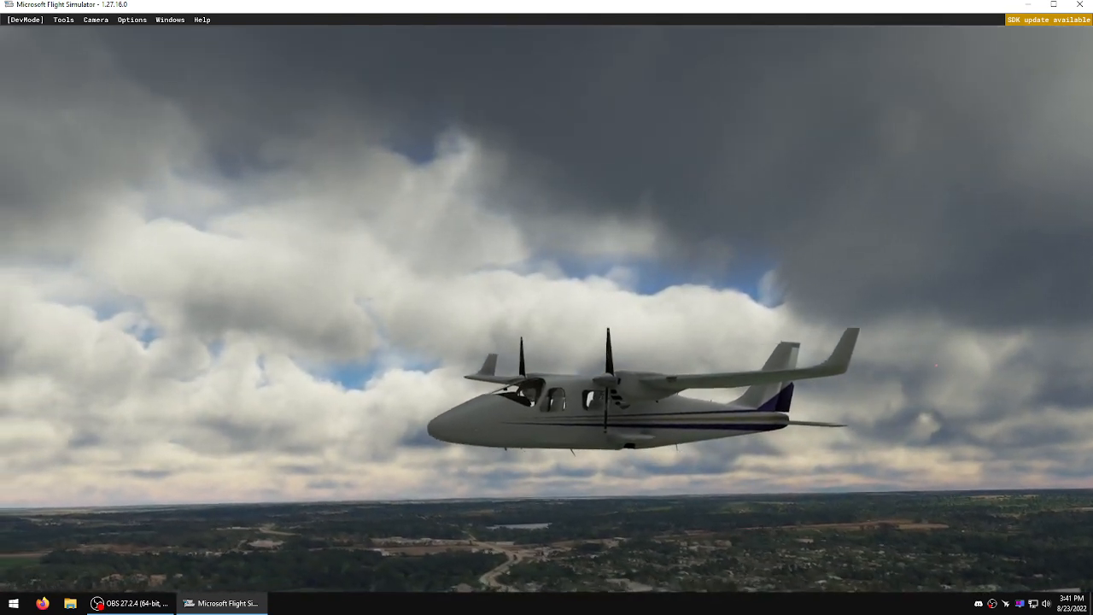
key(g)
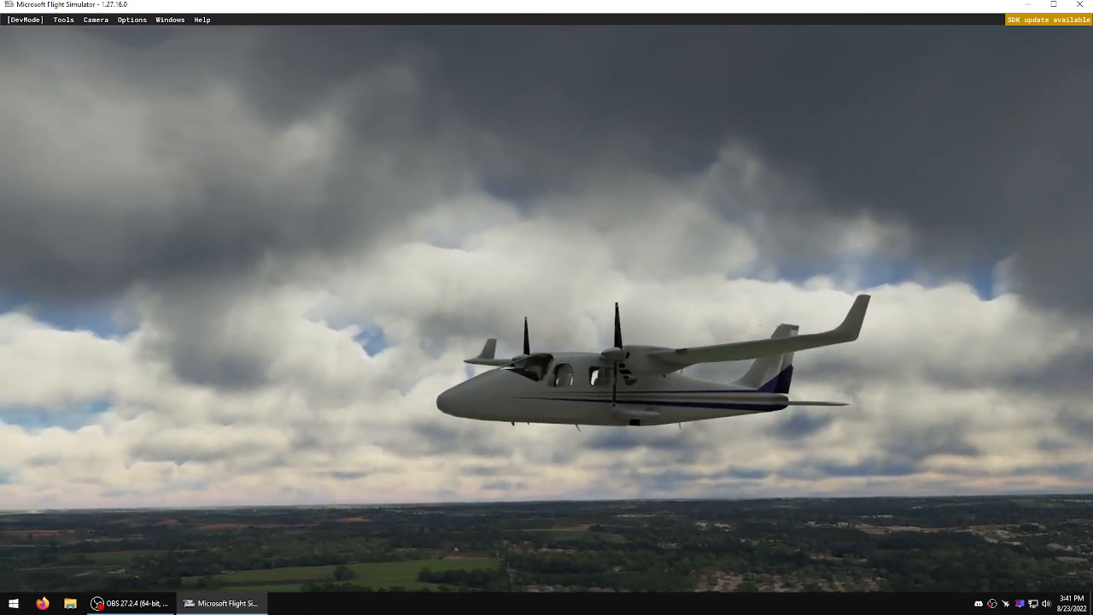
key(g)
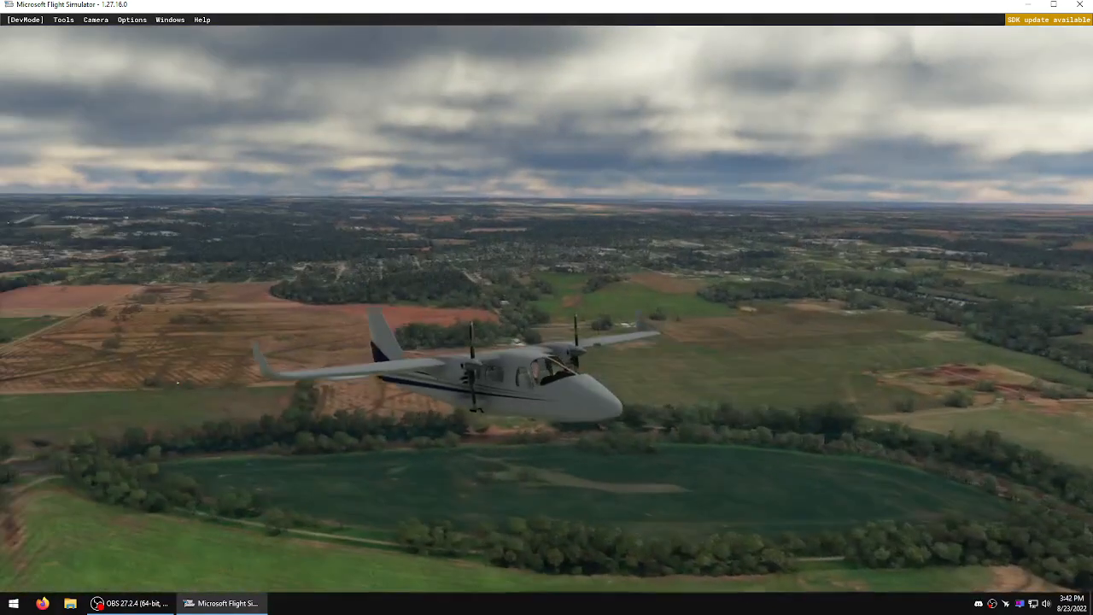
right_drag(177, 382, 168, 310)
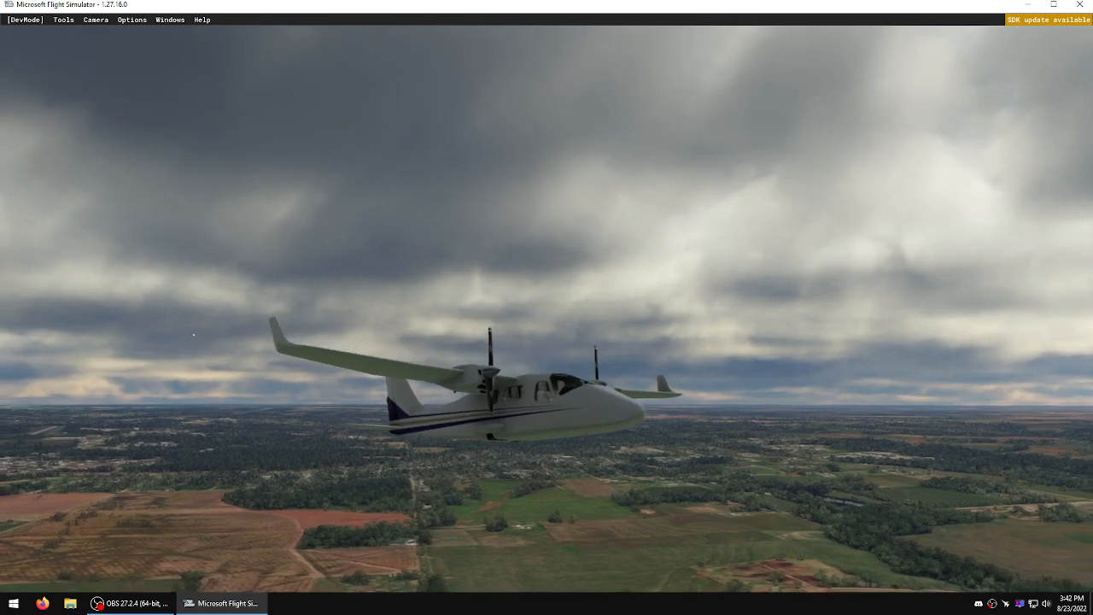
right_drag(195, 342, 409, 363)
key(End)
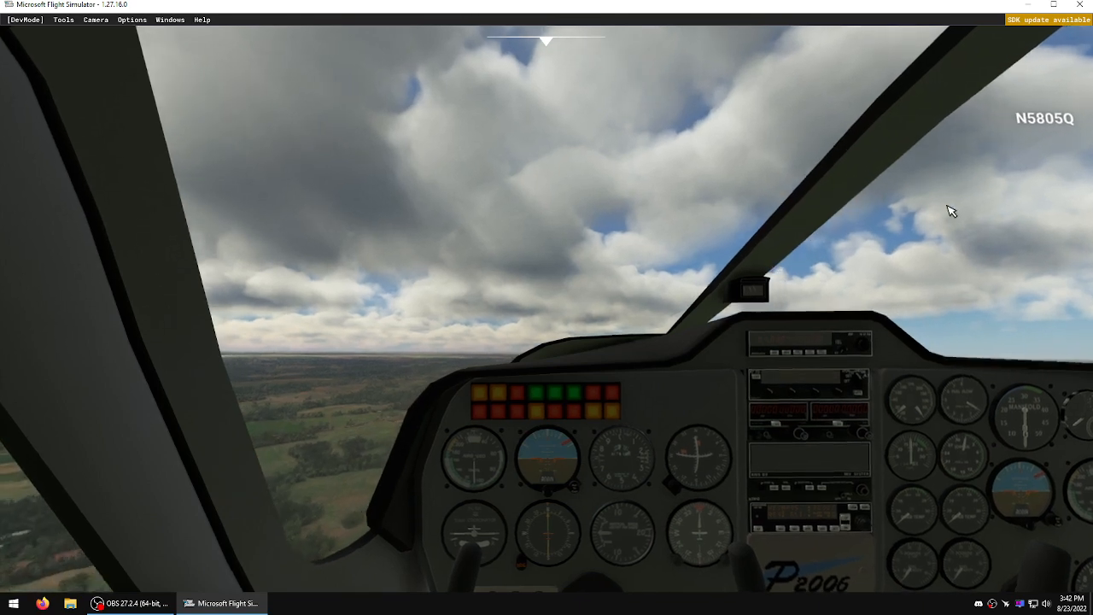
Step: End the flight by returning to the main menu, and close Microsoft Flight Simulator
key(Escape)
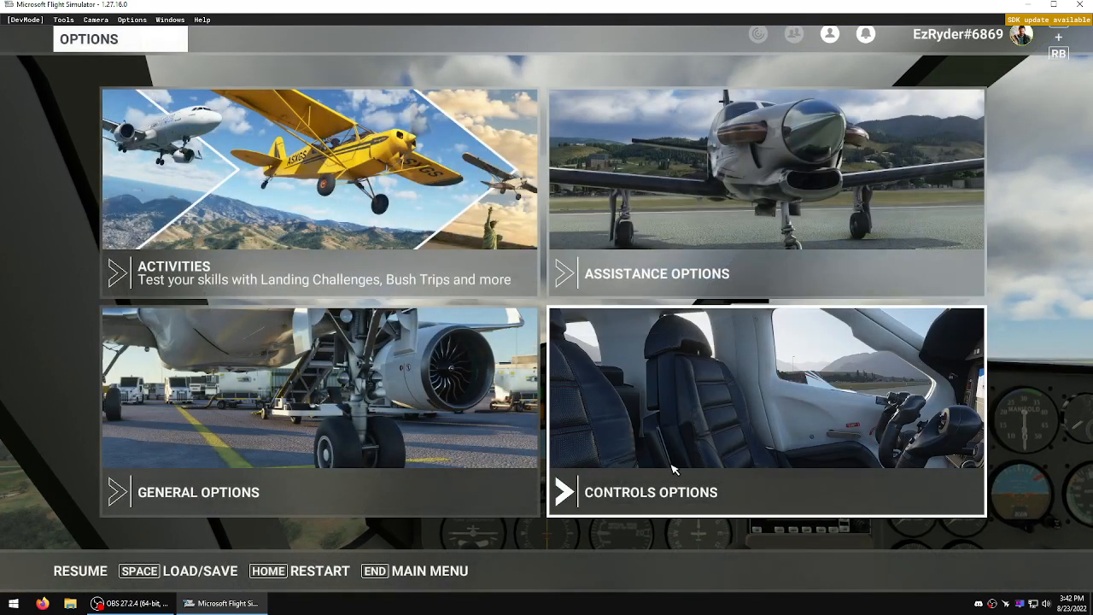
click(408, 577)
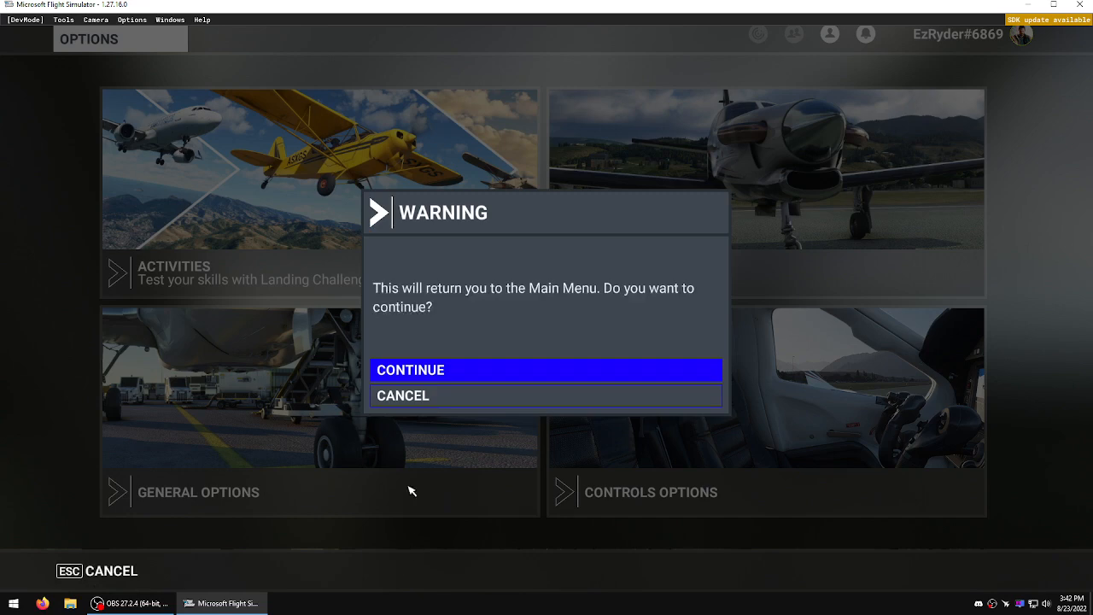
click(409, 369)
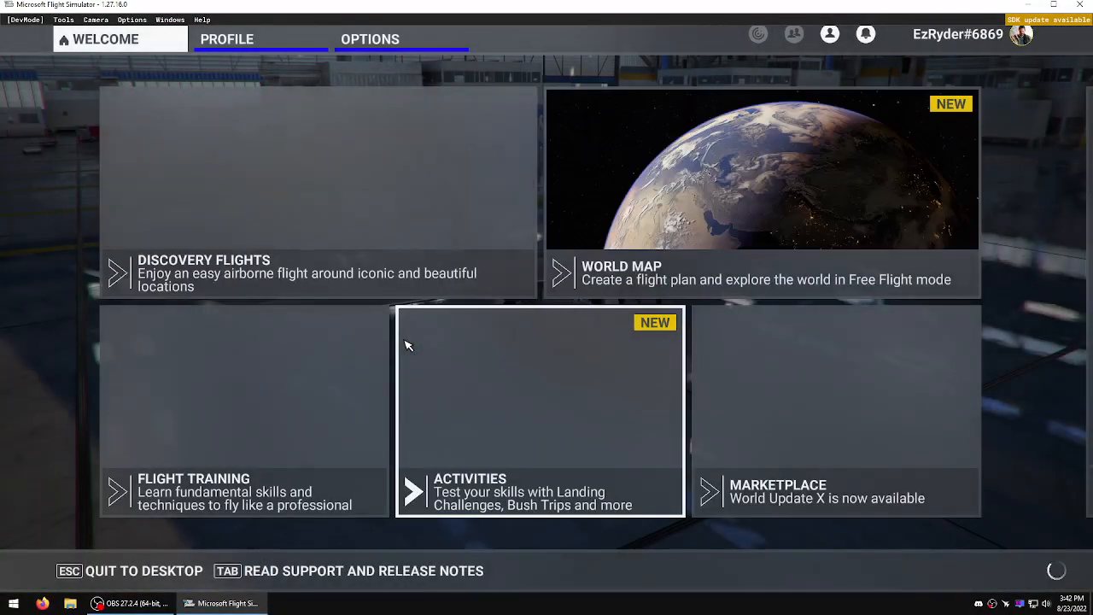
click(1079, 7)
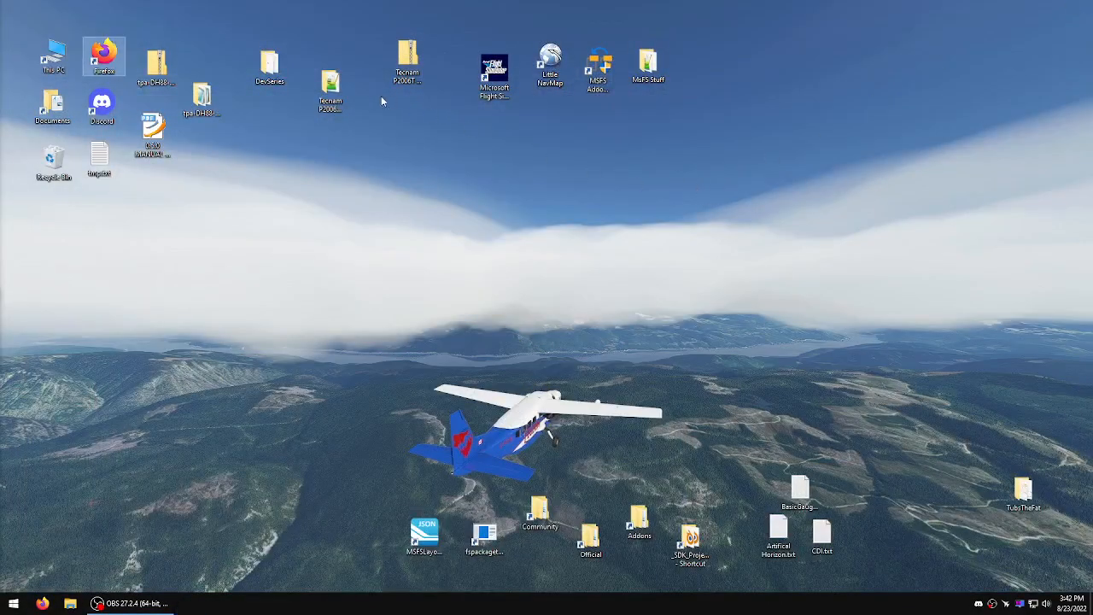
Step: Open Tecnam_P2006T.blend in Blender from the Models folder of the Tecnam P2006T Project
double_click(331, 89)
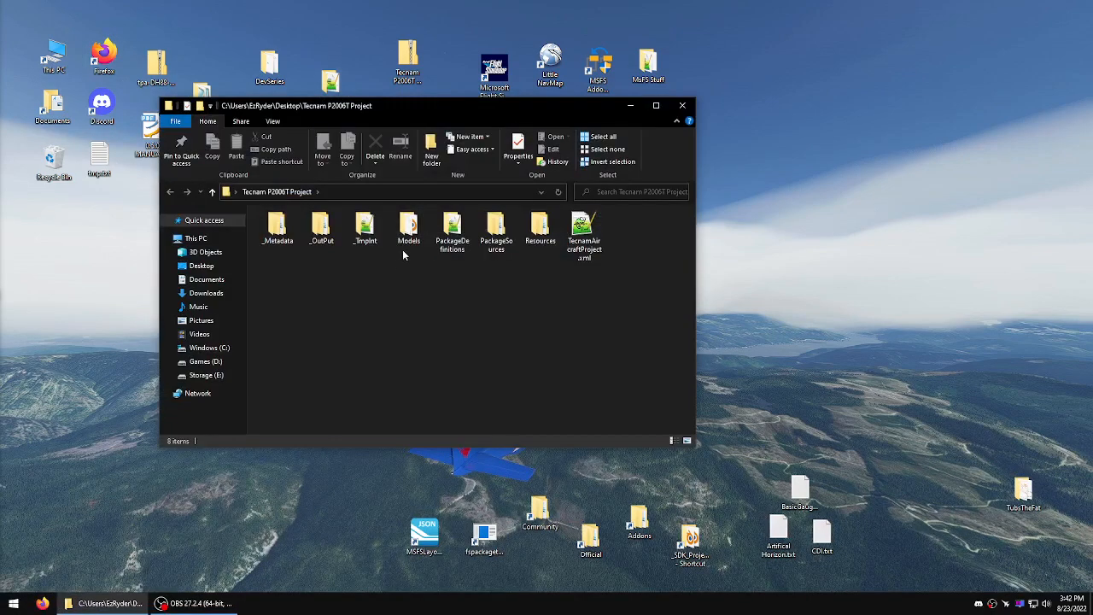
double_click(406, 239)
click(367, 224)
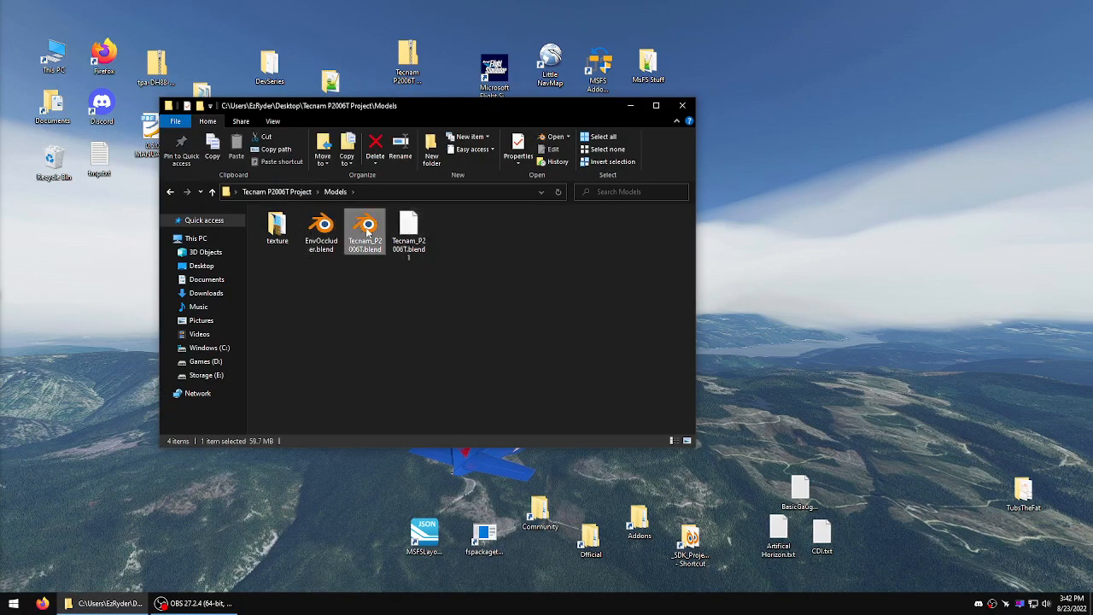
double_click(367, 226)
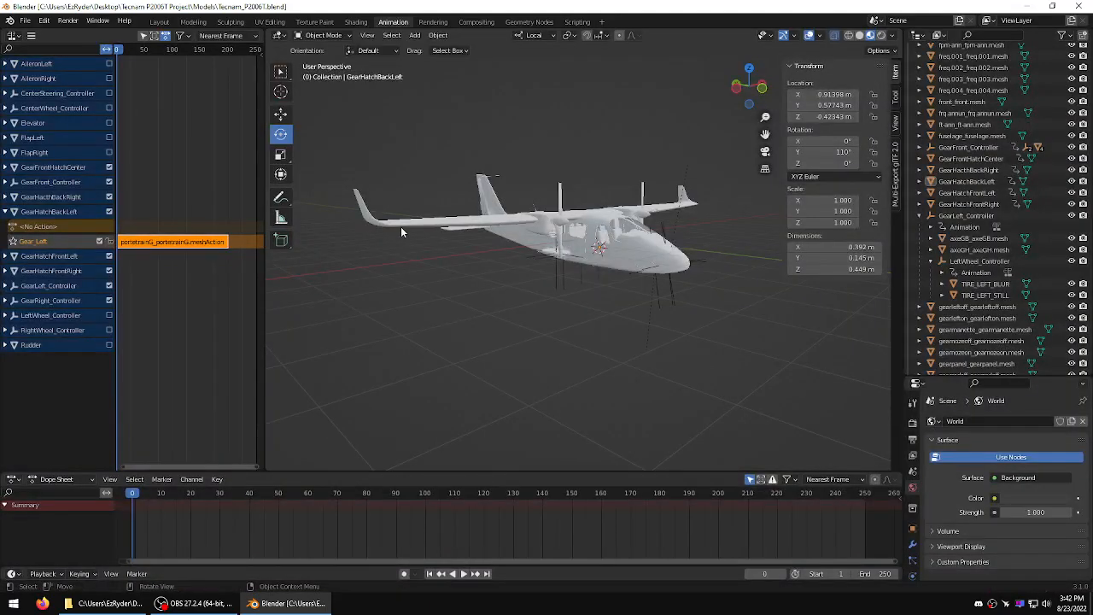
Step: Examine the propeller blades and spinner on the aircraft's right engine by selecting each part separately
middle_drag(401, 227, 512, 256)
scroll(556, 247, up, 3)
click(503, 220)
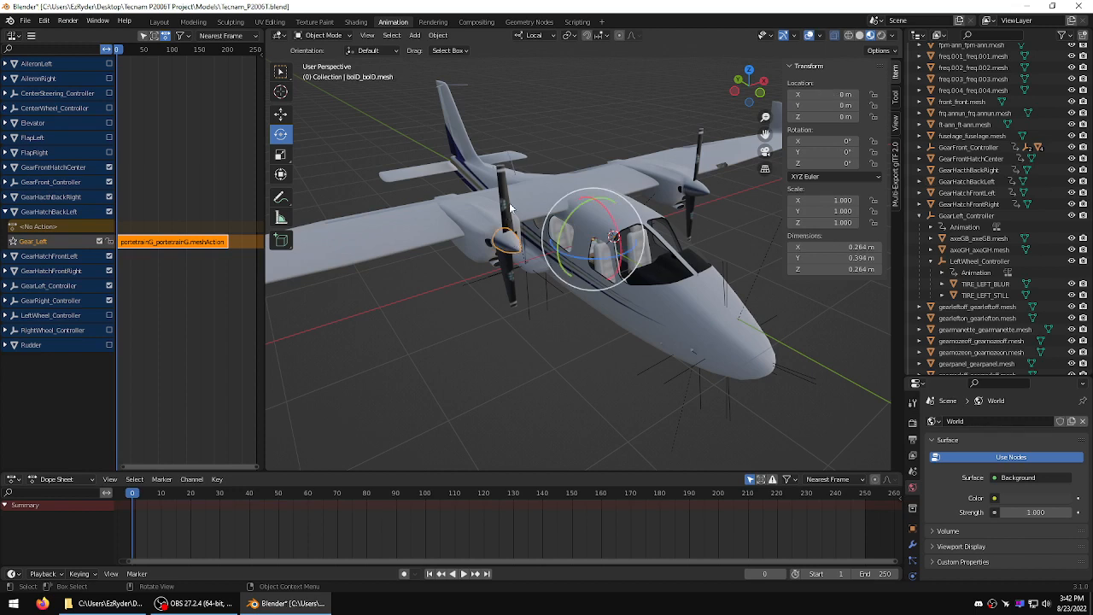
click(510, 207)
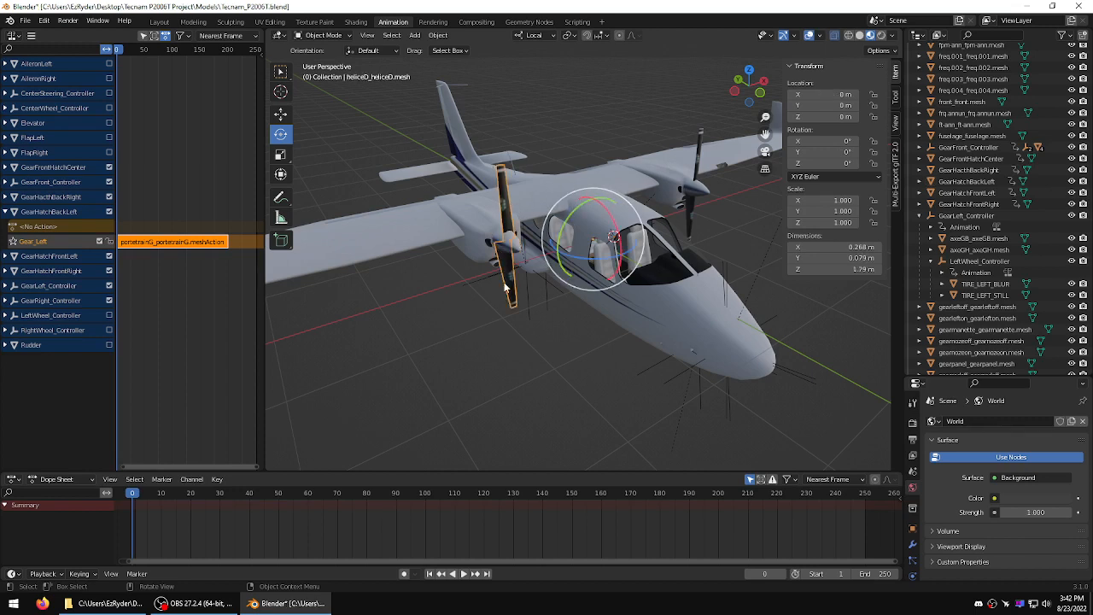
click(485, 318)
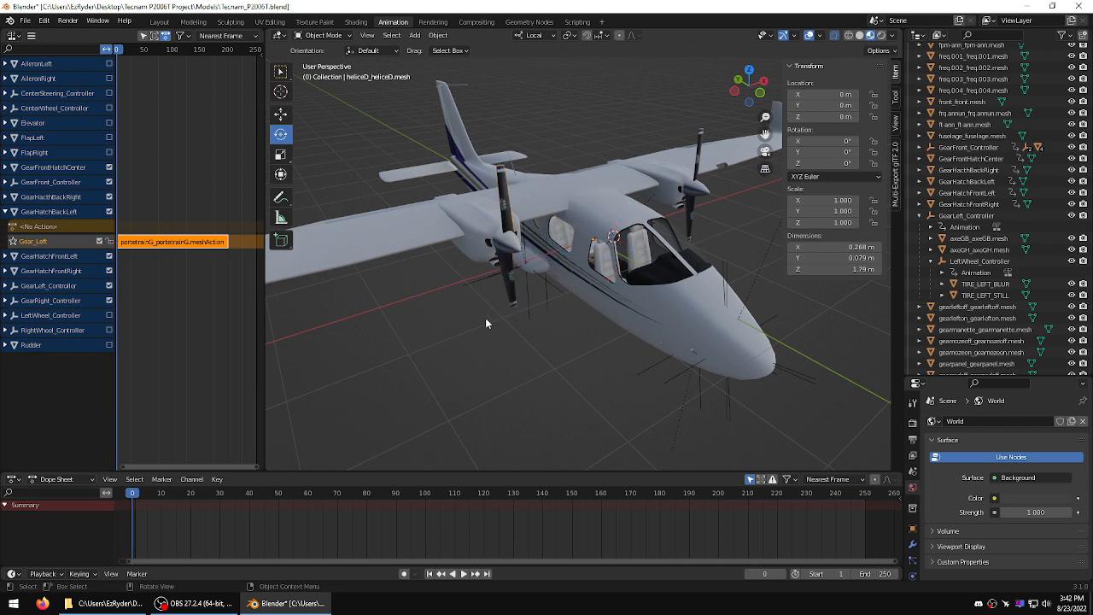
scroll(487, 317, down, 2)
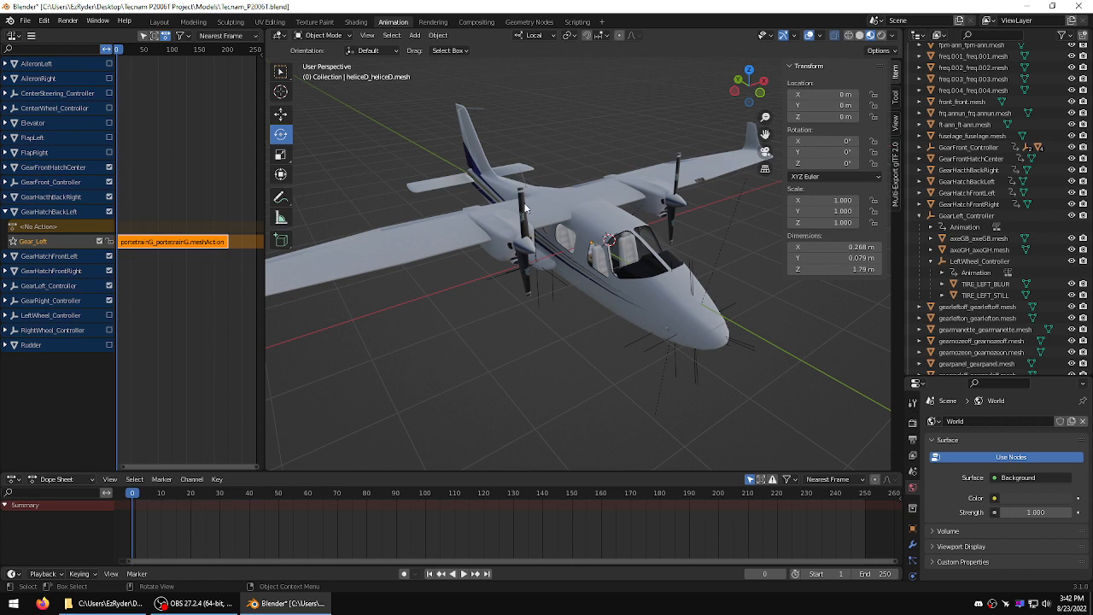
click(528, 243)
click(531, 249)
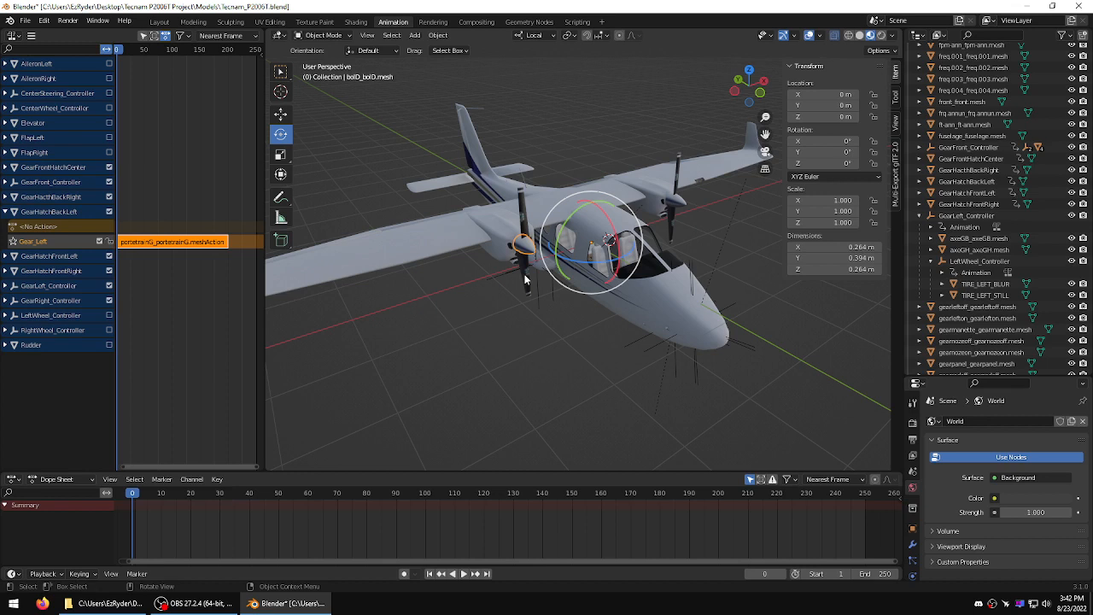
click(504, 318)
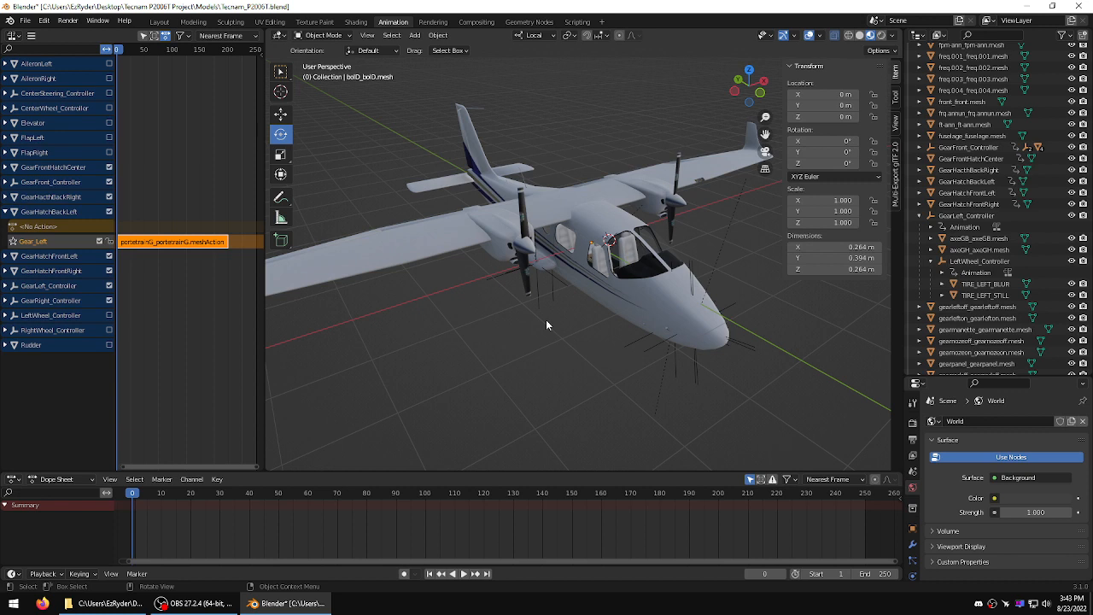
click(529, 248)
click(483, 310)
Step: Collapse the GearHatchBackLeft animation tracks and show the file commands
click(6, 211)
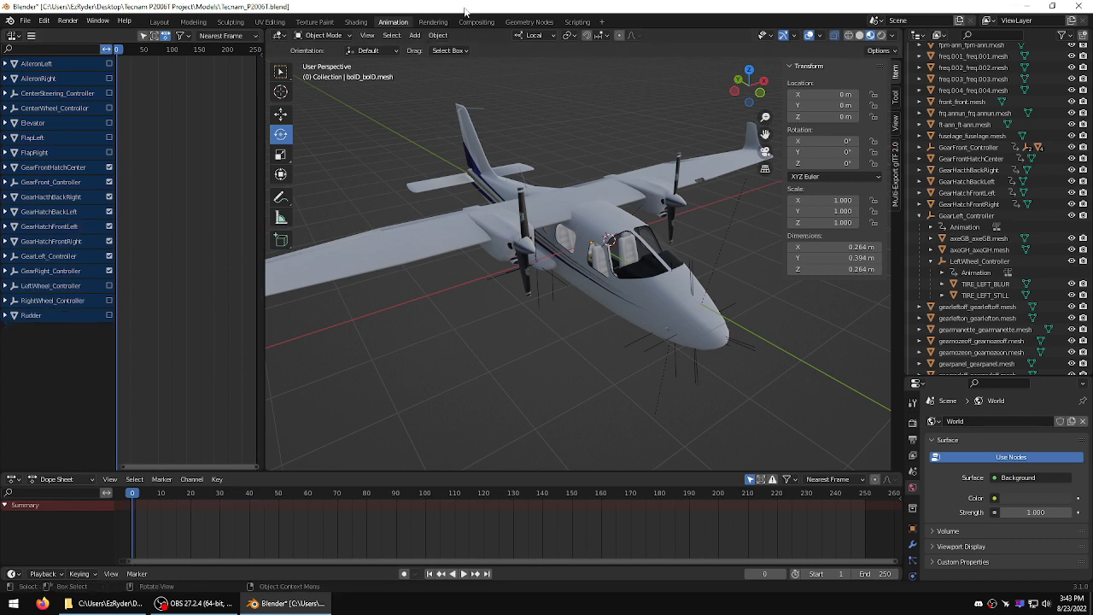
click(26, 21)
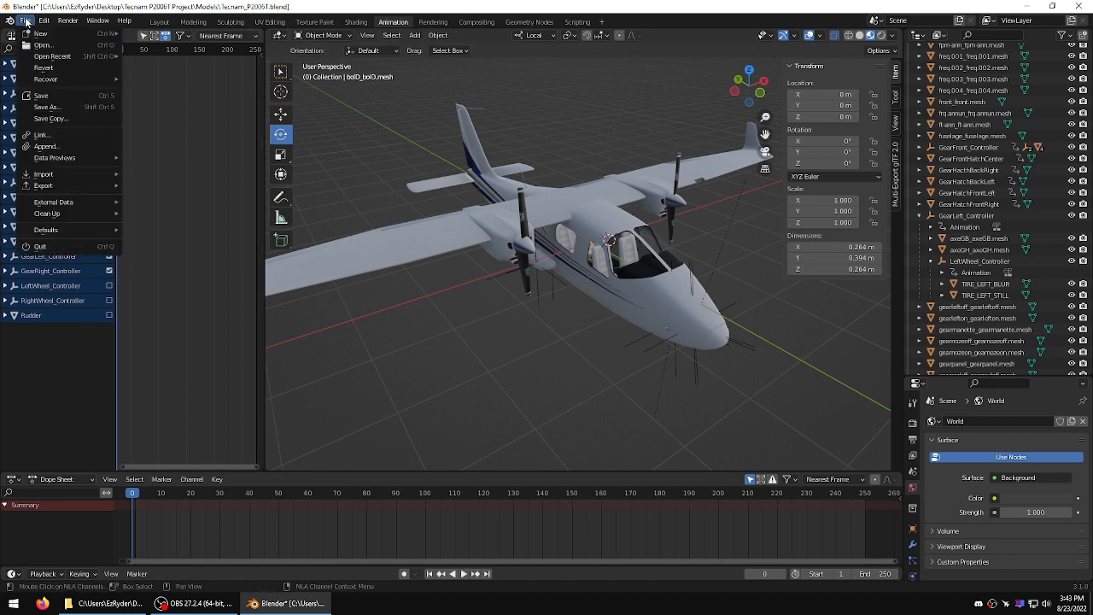